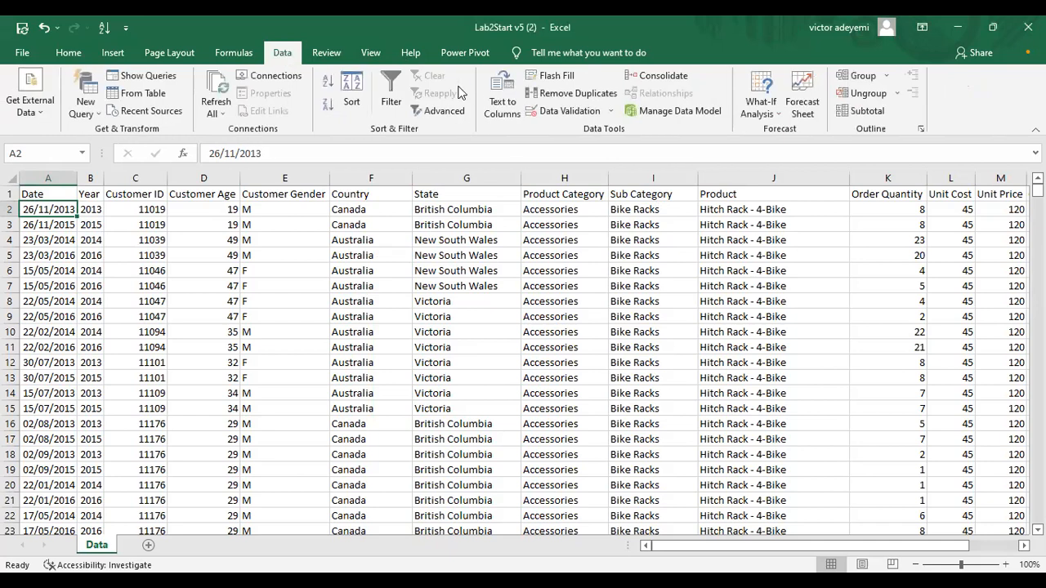
- Turn on filtering for the data headers and inspect the filter lists of Date and Customer ID
left_click(389, 92)
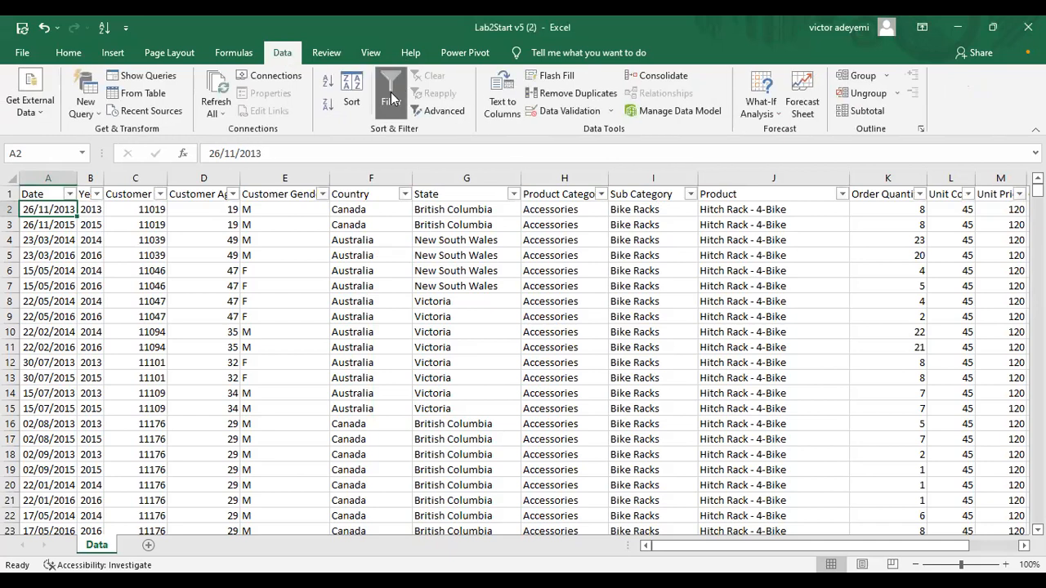
left_click(68, 194)
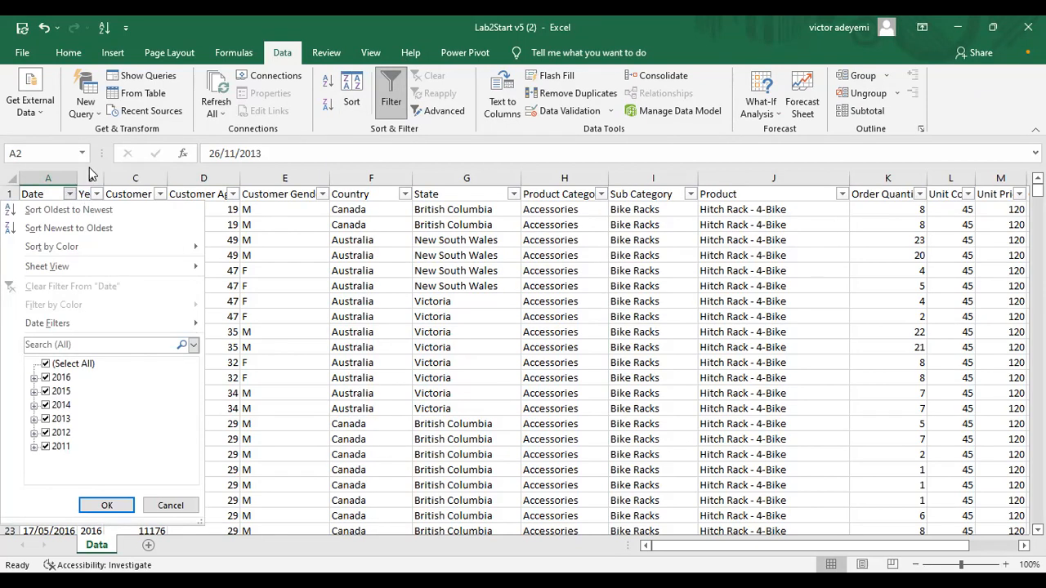
left_click(90, 175)
left_click(69, 195)
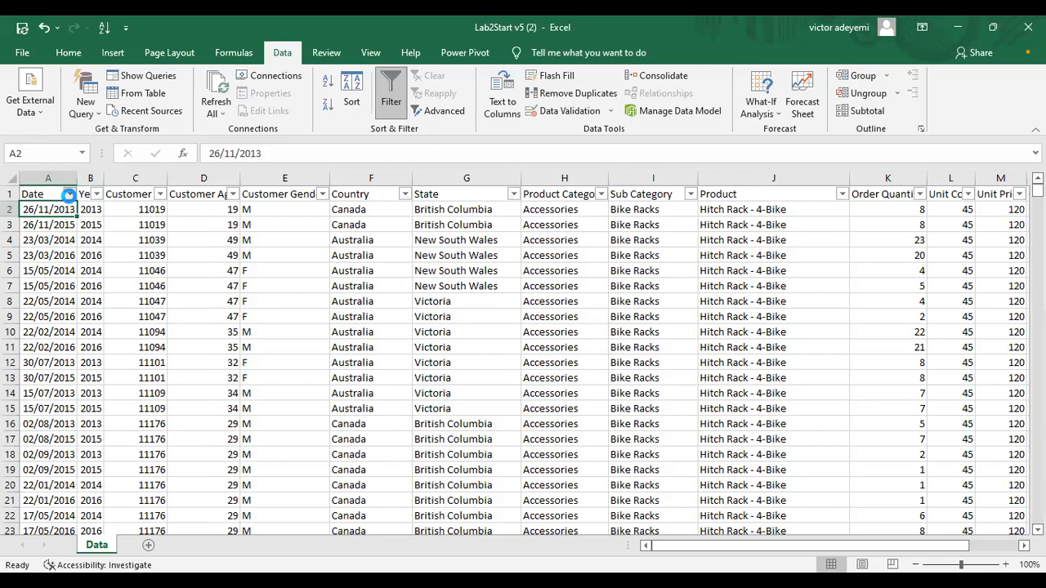
left_click(160, 194)
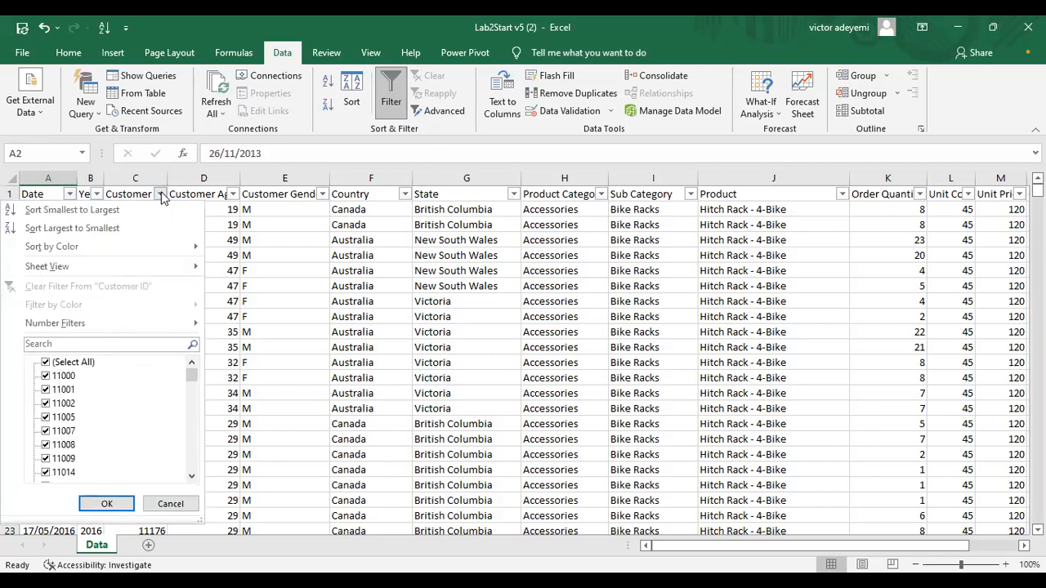
left_click(165, 176)
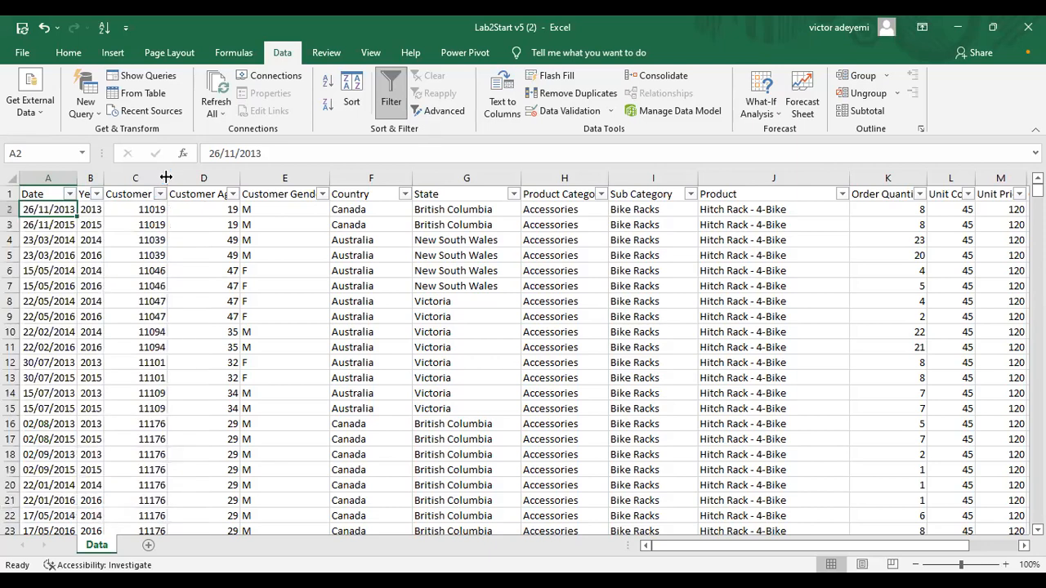
- Widen the Customer ID, Customer Age and Customer Gender columns so their full header names show beside the filter arrows
left_click_drag(165, 175, 180, 204)
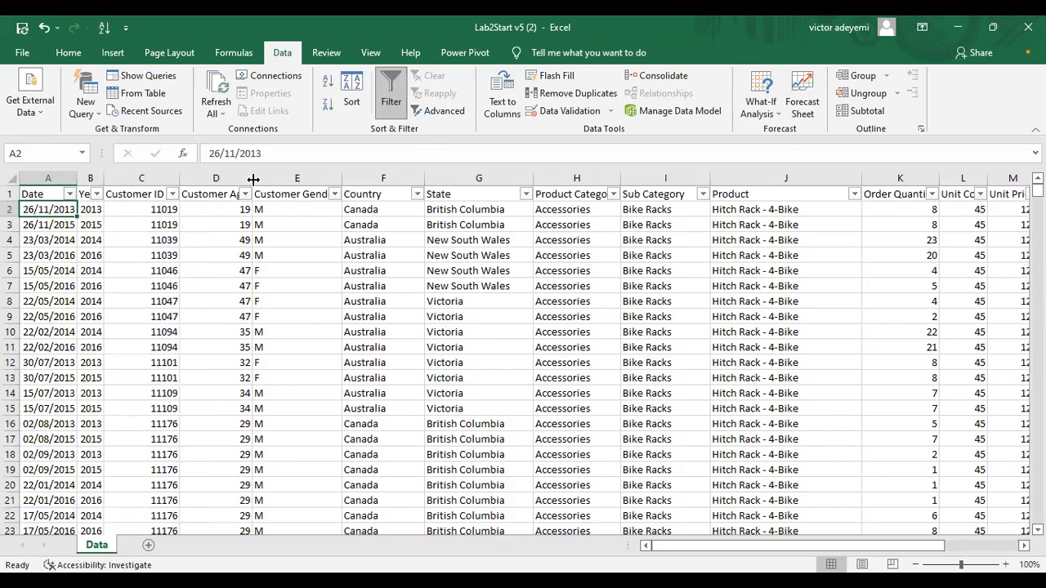
left_click_drag(252, 177, 263, 180)
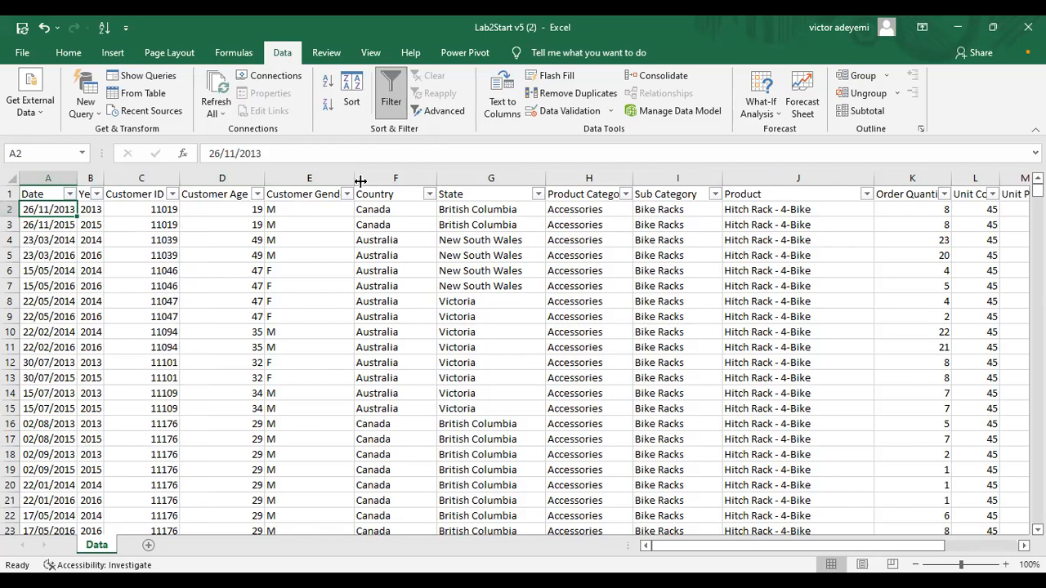
left_click_drag(353, 180, 366, 180)
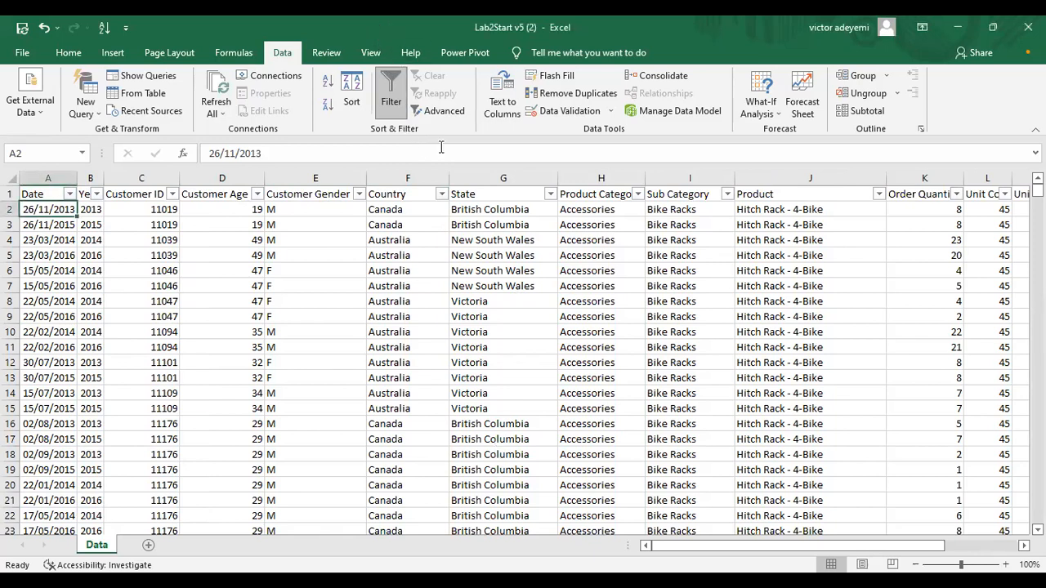
- Auto-fit the widths of the Unit Price, Cost and Revenue columns to their headers
left_click(402, 196)
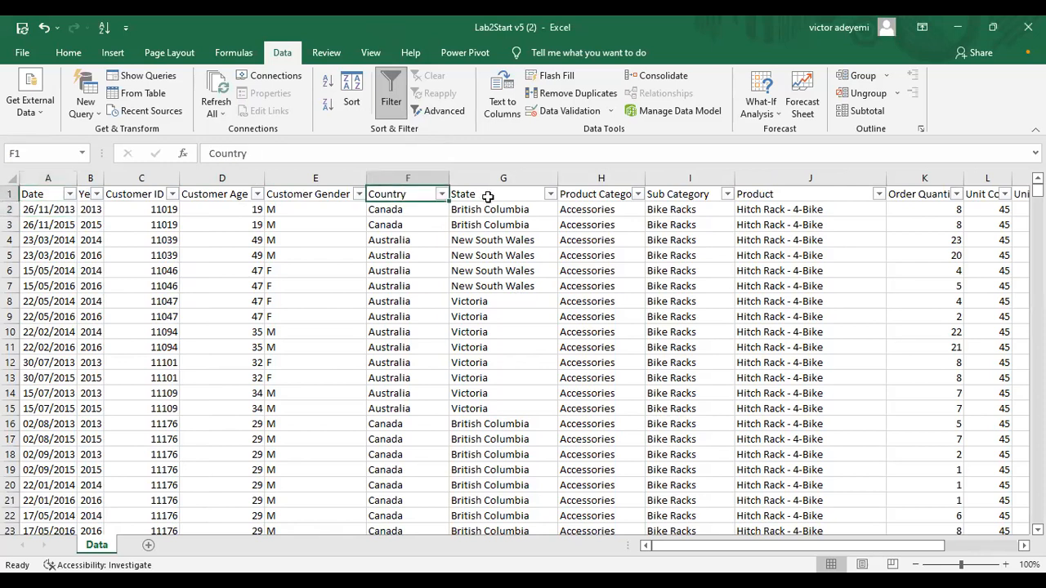
left_click(484, 196)
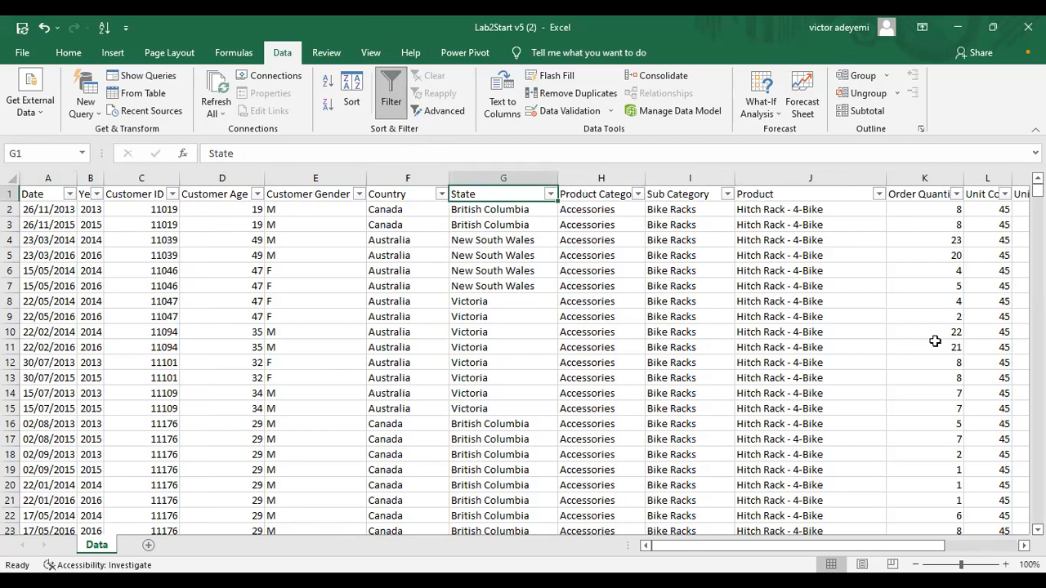
scroll(762, 196, "right", 4)
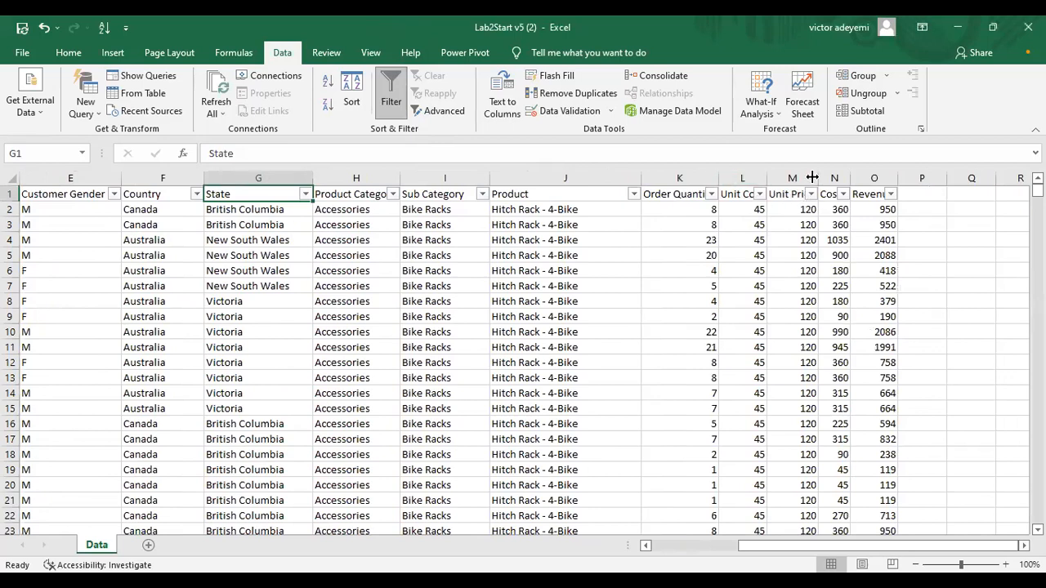
double_click(819, 178)
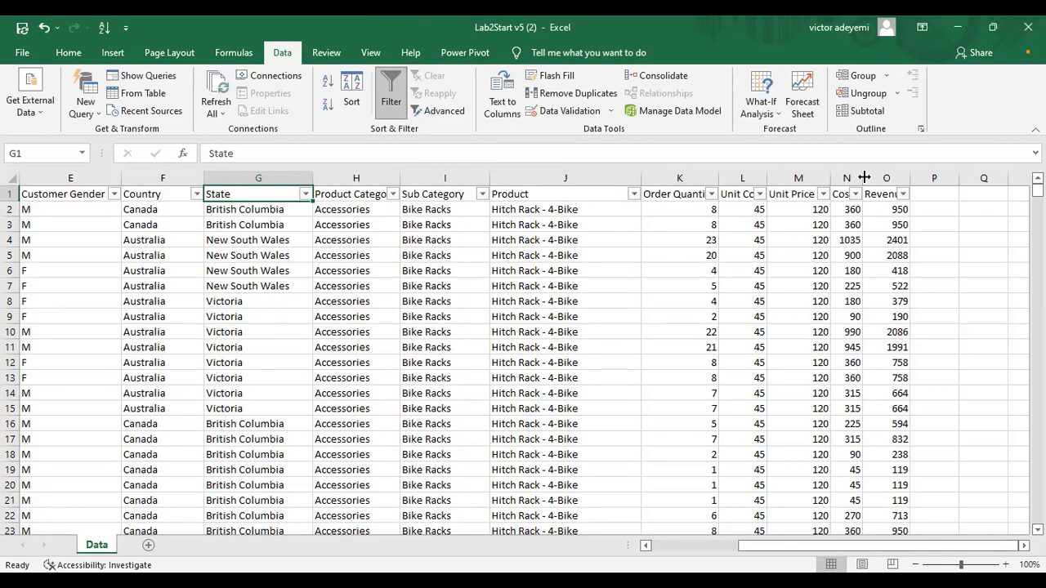
double_click(864, 178)
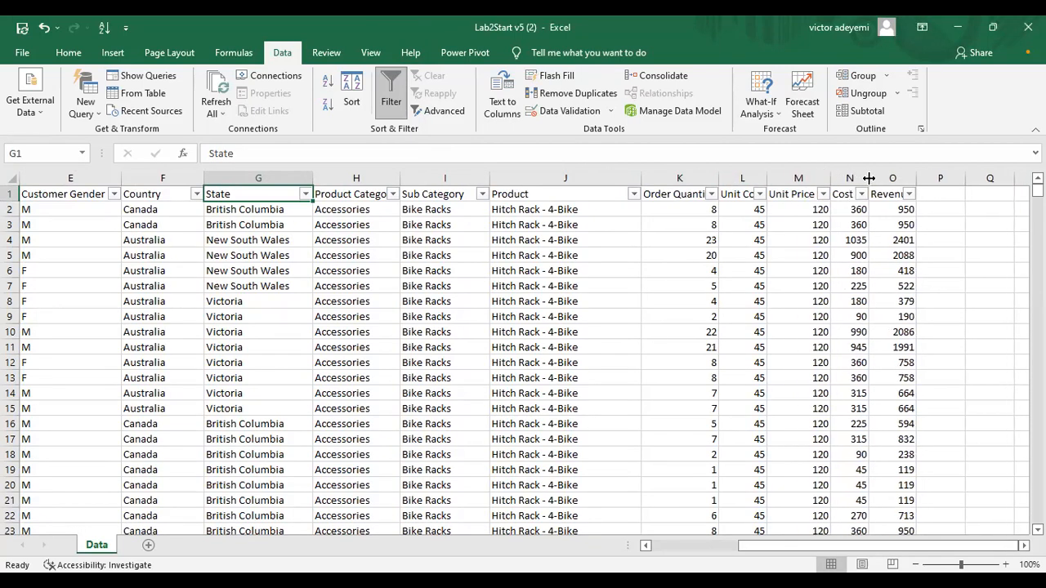
double_click(916, 175)
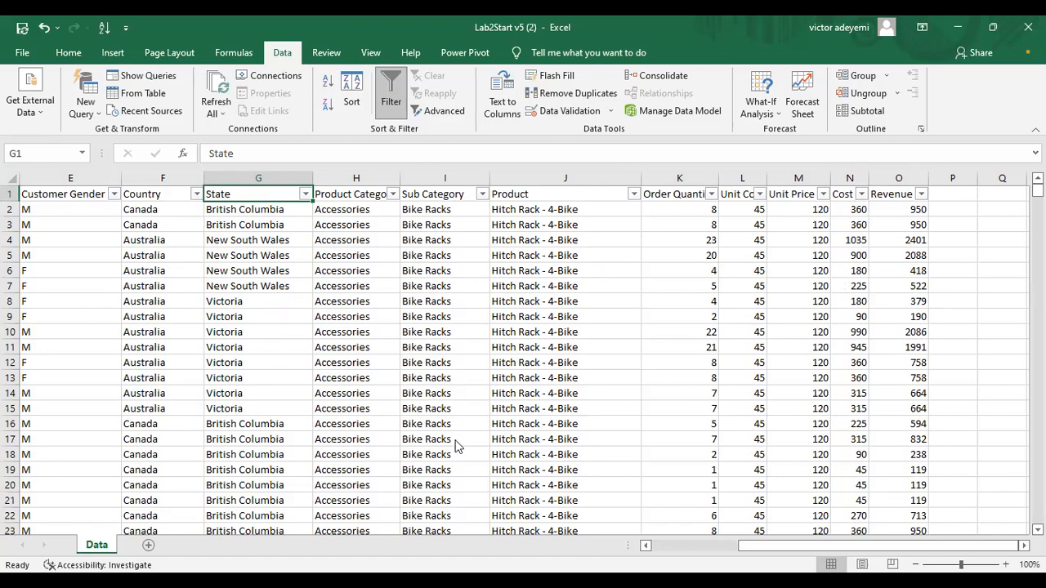
- Filter the Year column to only 2011 and review the filtered records
left_click(671, 547)
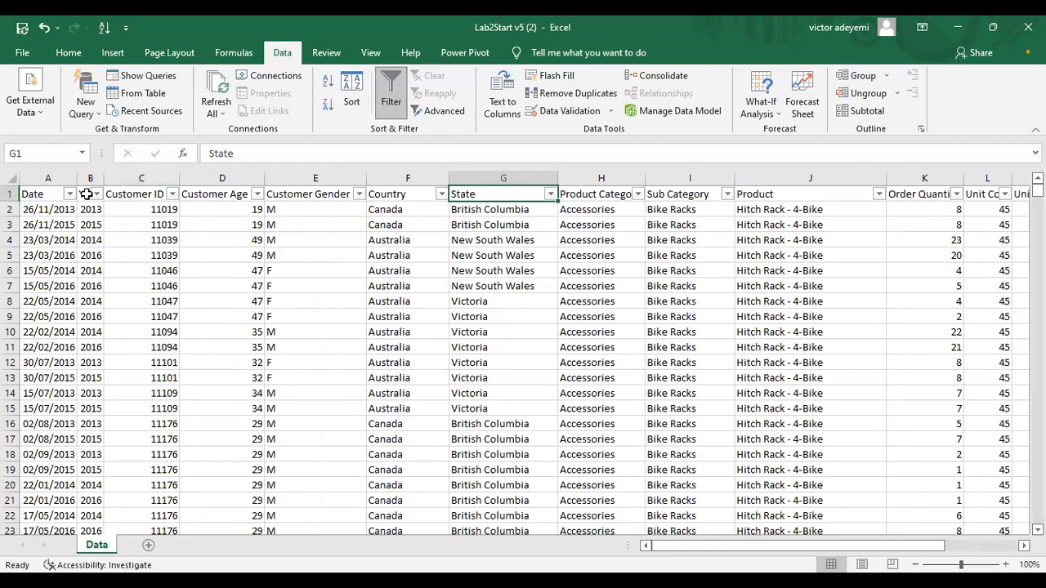
left_click(97, 193)
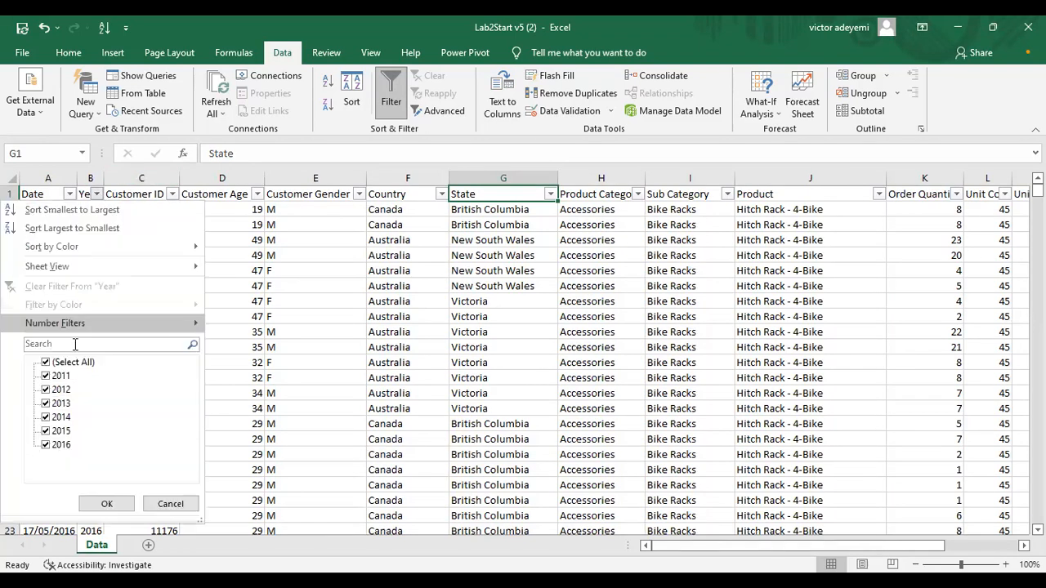
left_click(53, 363)
left_click(49, 376)
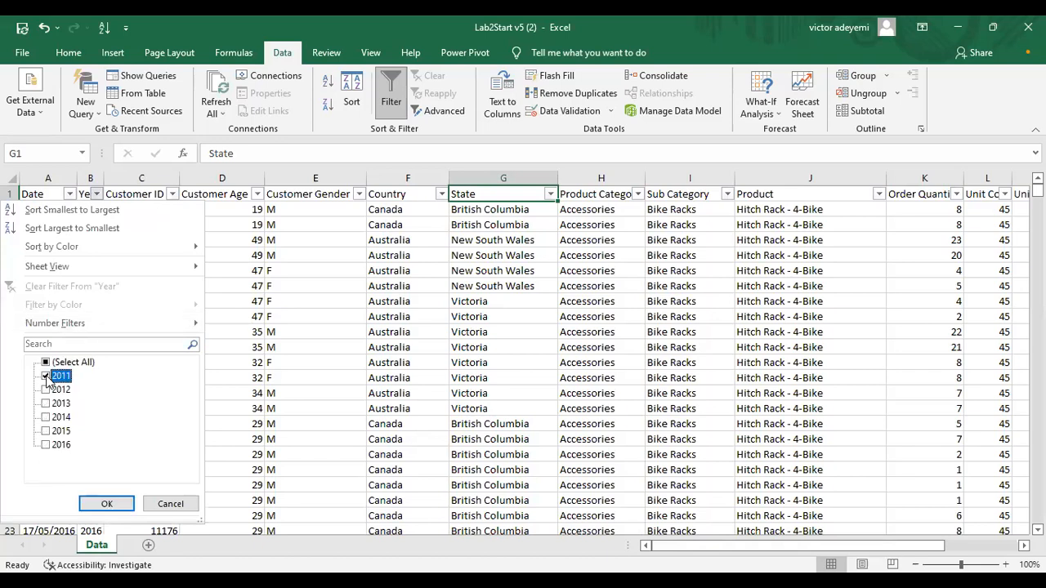
left_click(113, 502)
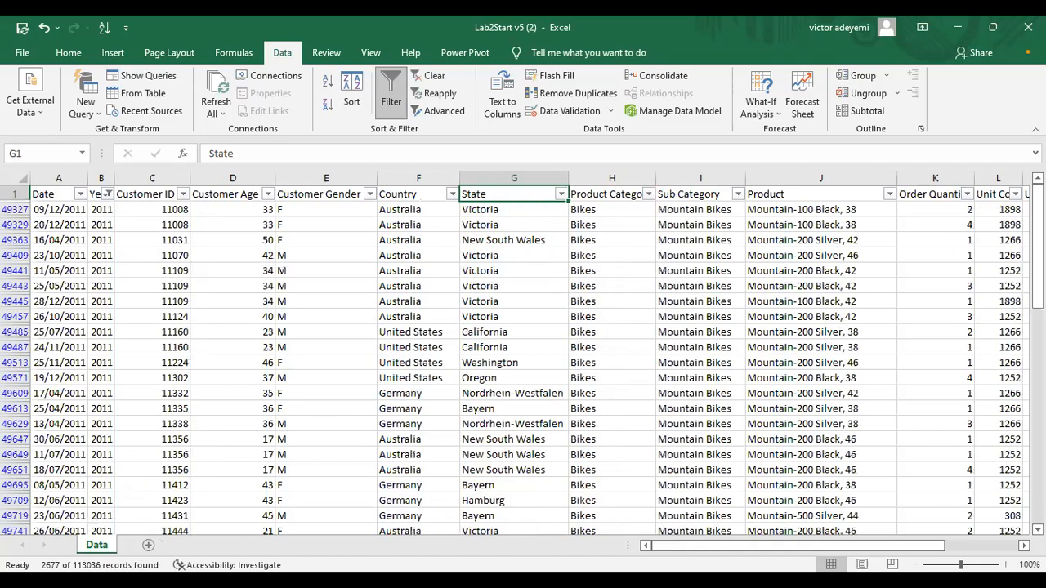
left_click_drag(1037, 247, 1038, 462)
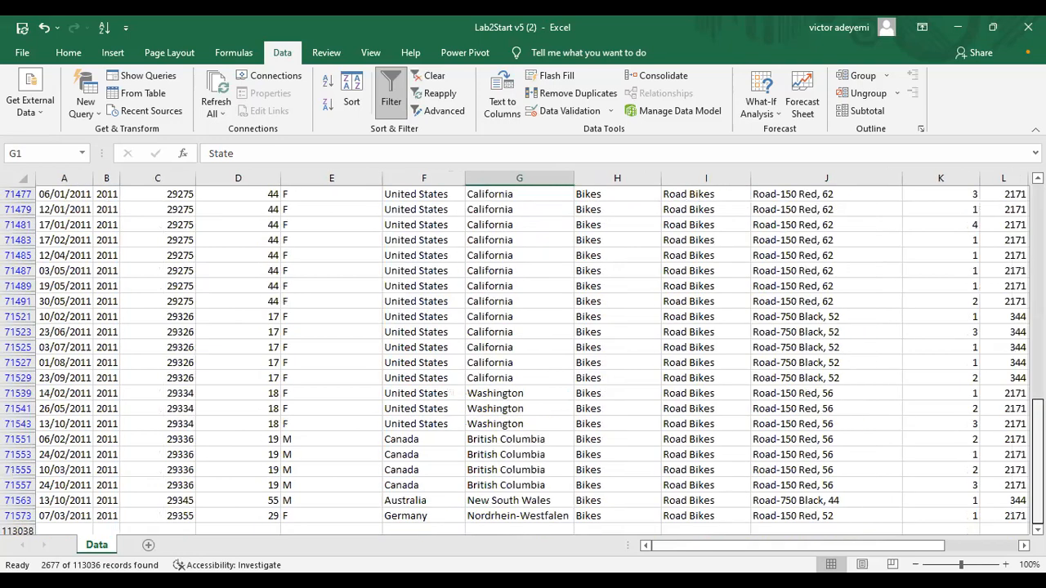
left_click_drag(880, 546, 1000, 546)
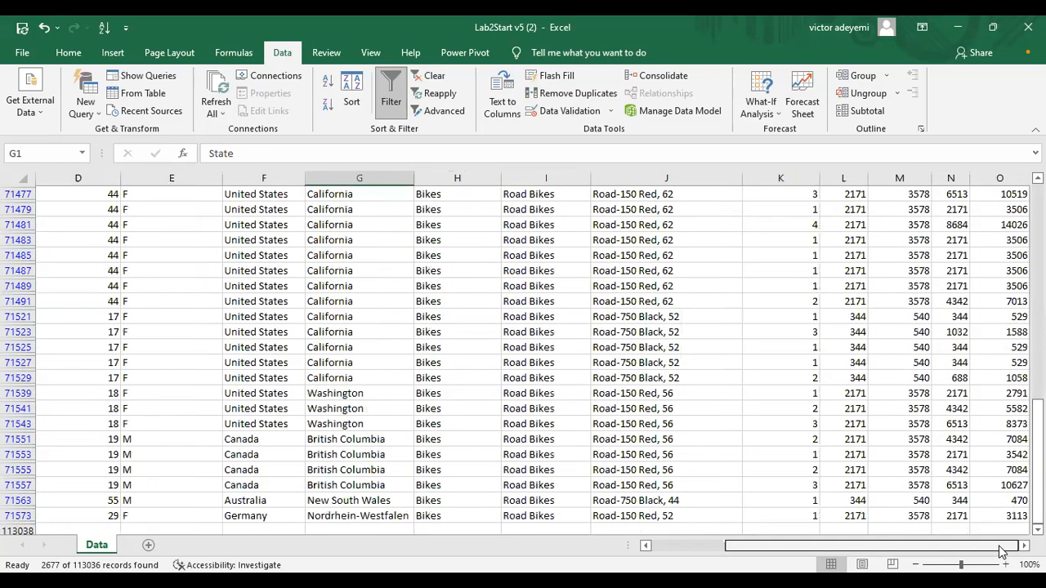
left_click_drag(1038, 462, 1038, 246)
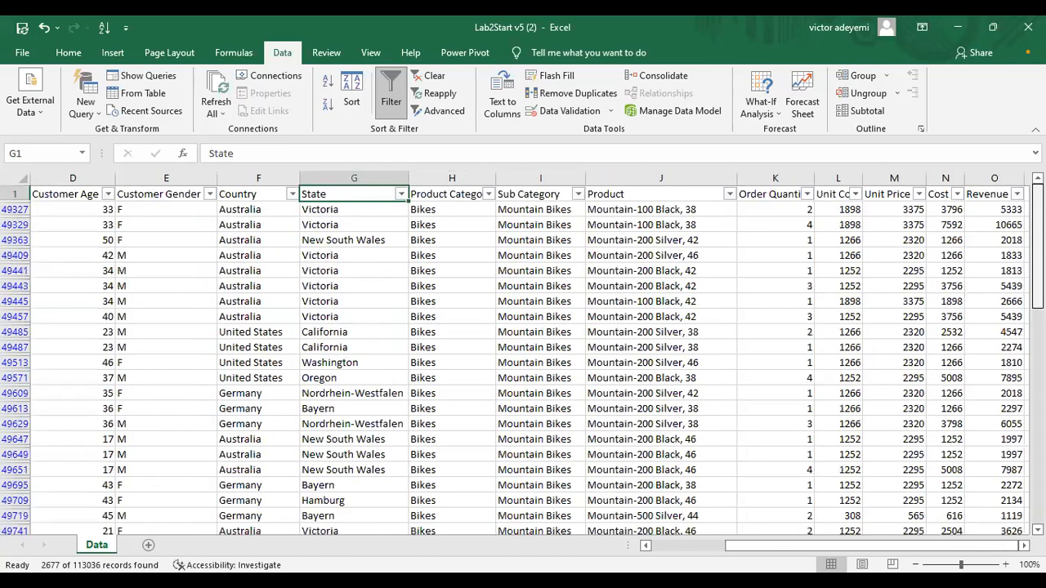
left_click(13, 192)
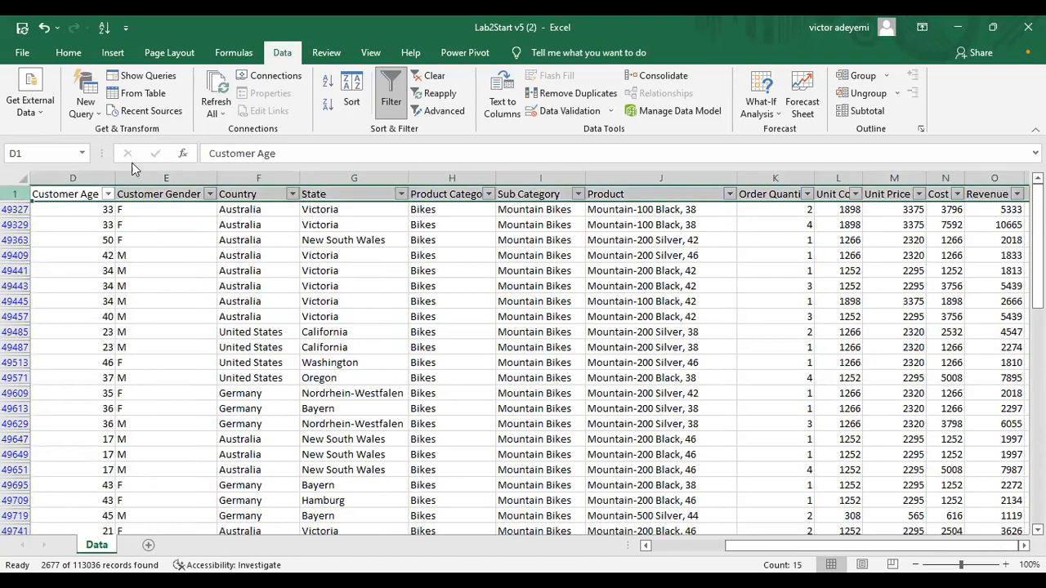
left_click(373, 53)
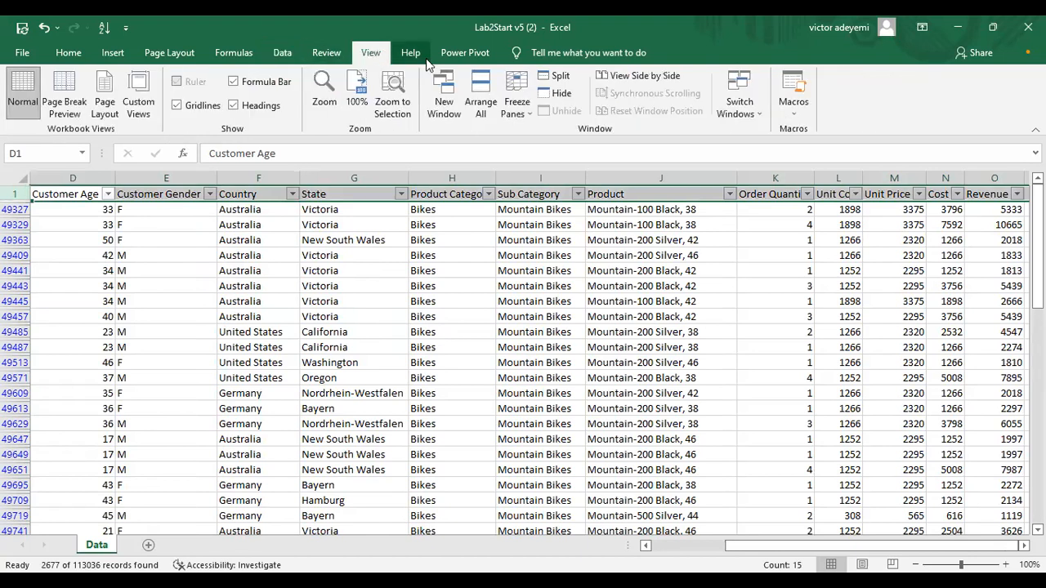
left_click(515, 104)
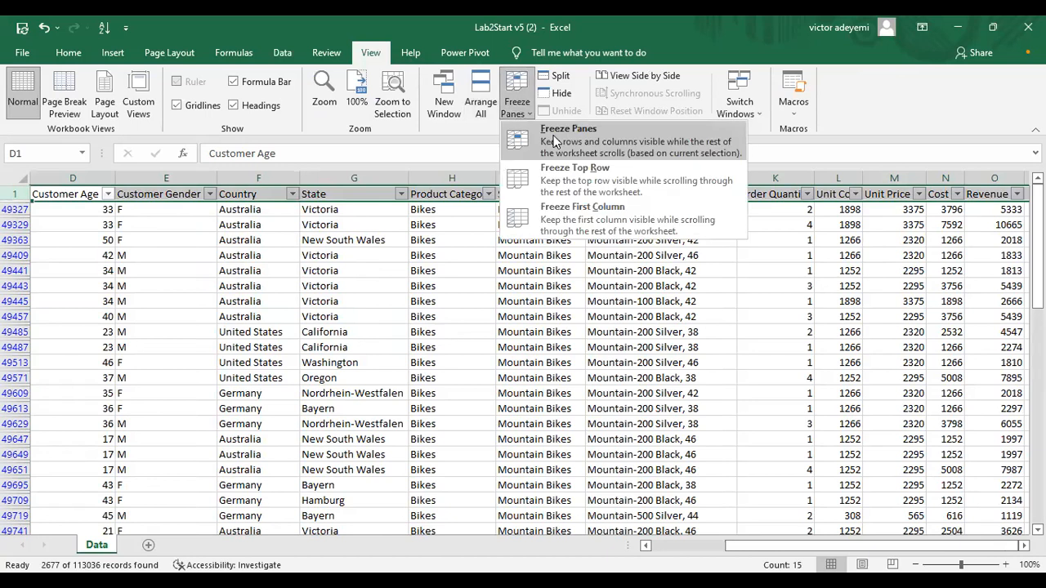
left_click(52, 210)
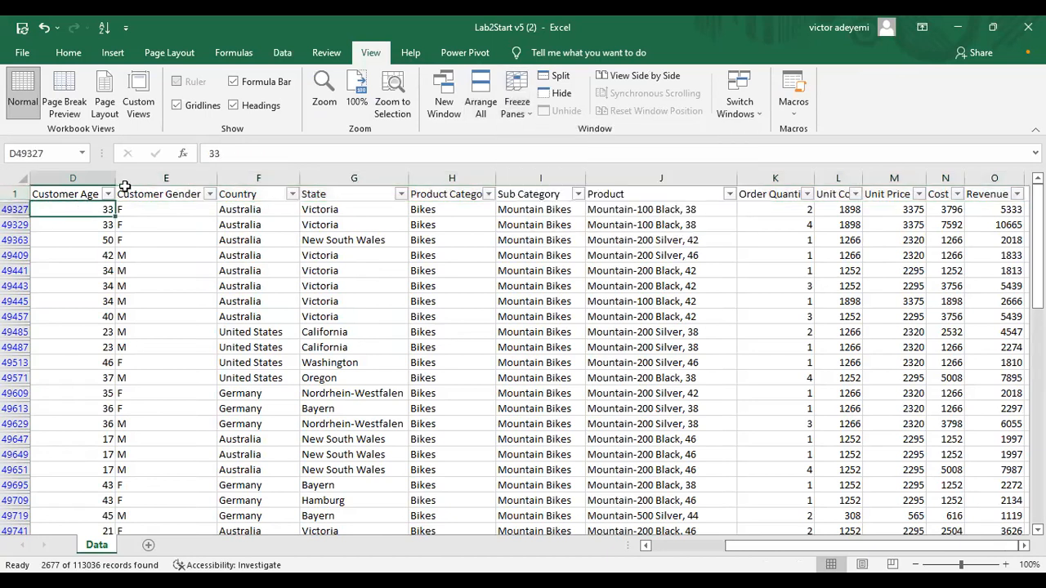
- Remove filtering from the data so all records are shown, and select the first Customer Age value
left_click(282, 52)
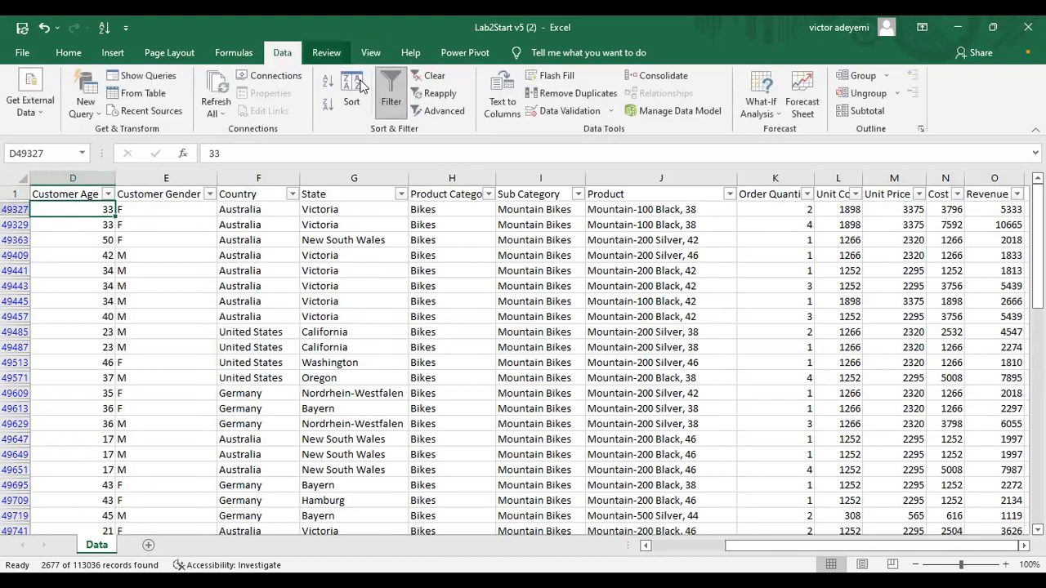
left_click(390, 101)
left_click(22, 210)
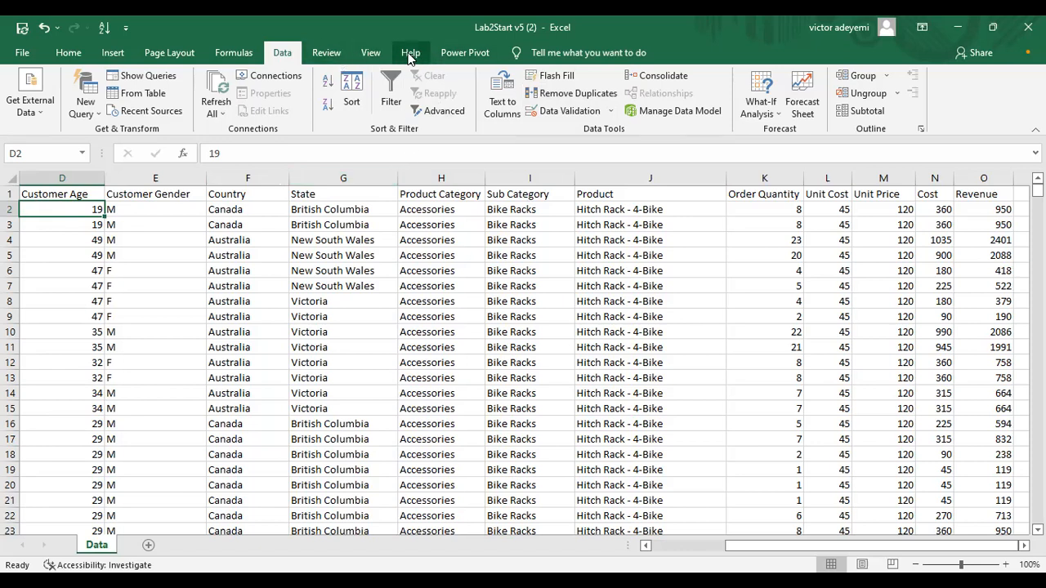
- Freeze the worksheet's top row so the column headers stay in view
left_click(370, 52)
left_click(524, 98)
left_click(569, 175)
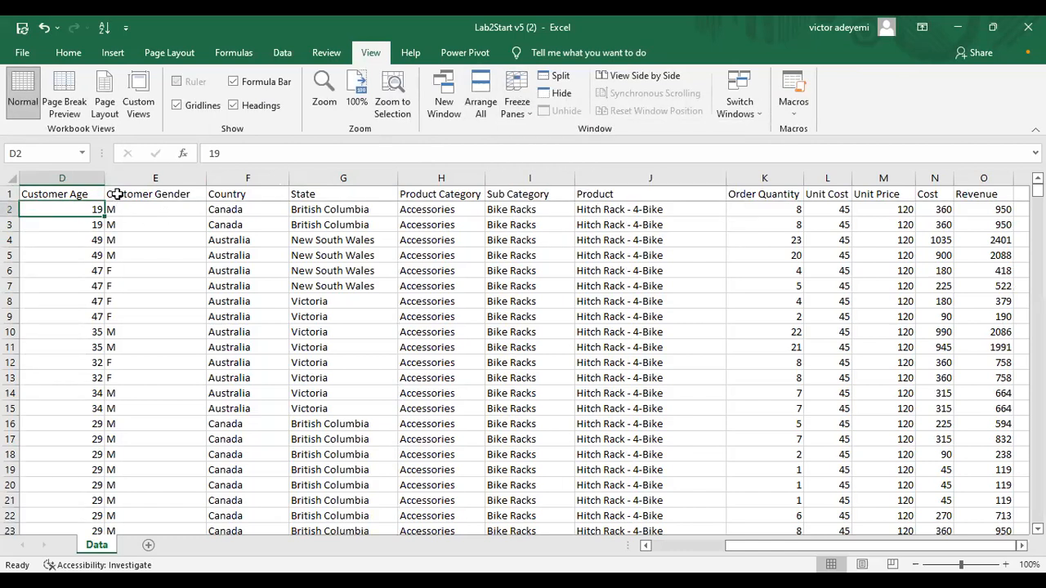
- Apply filtering to the header row of the data
left_click(282, 53)
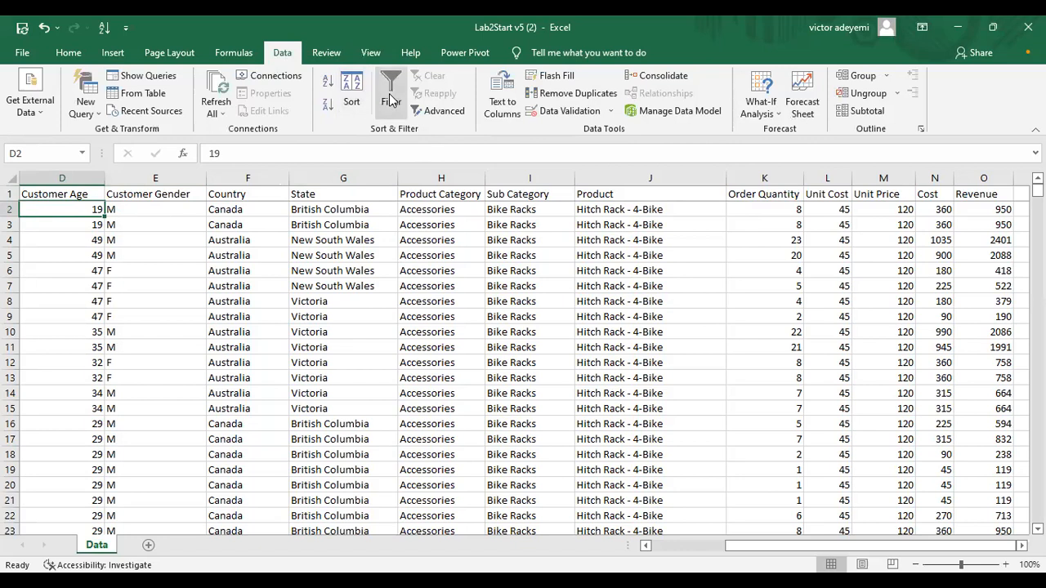
left_click(391, 92)
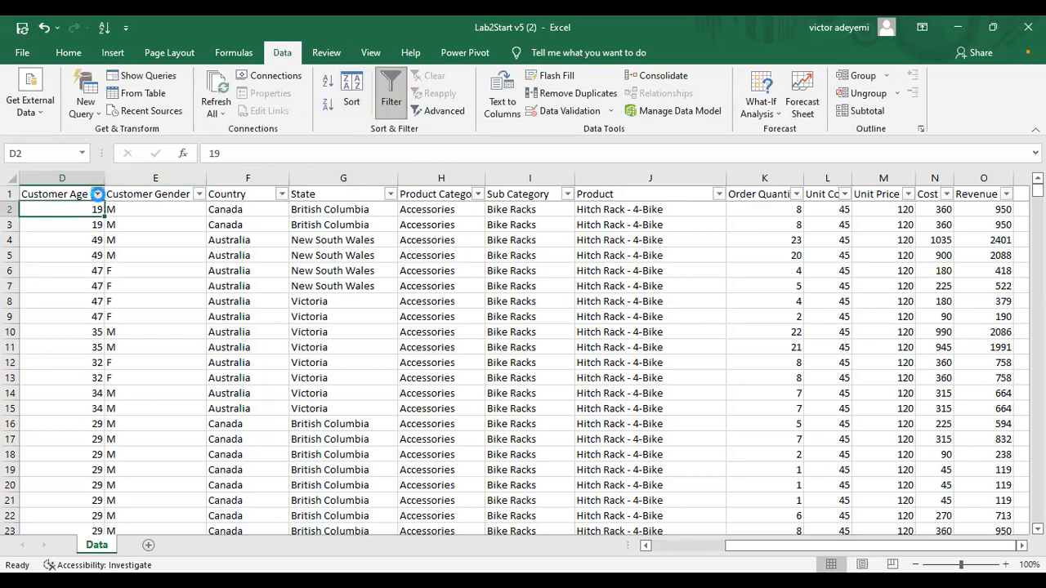
left_click(97, 194)
left_click(676, 548)
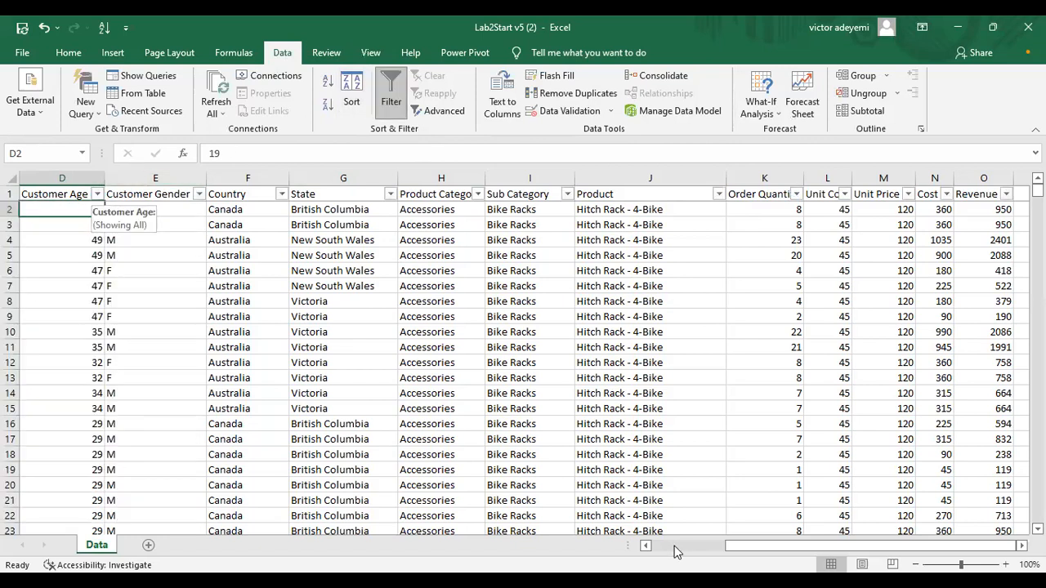
- Filter the Date column to show only the 2011 records
left_click(676, 547)
left_click(68, 195)
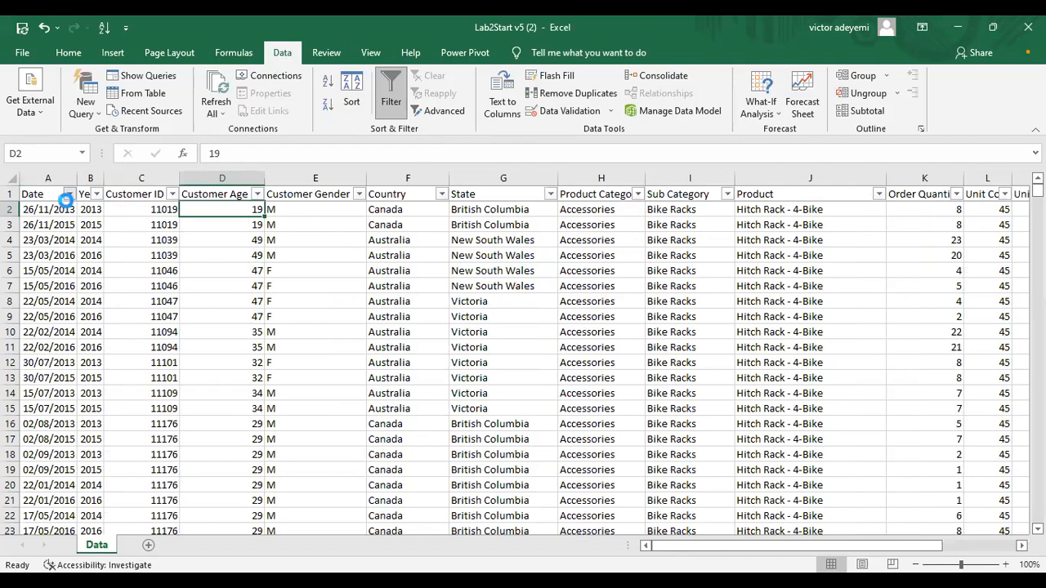
left_click(46, 363)
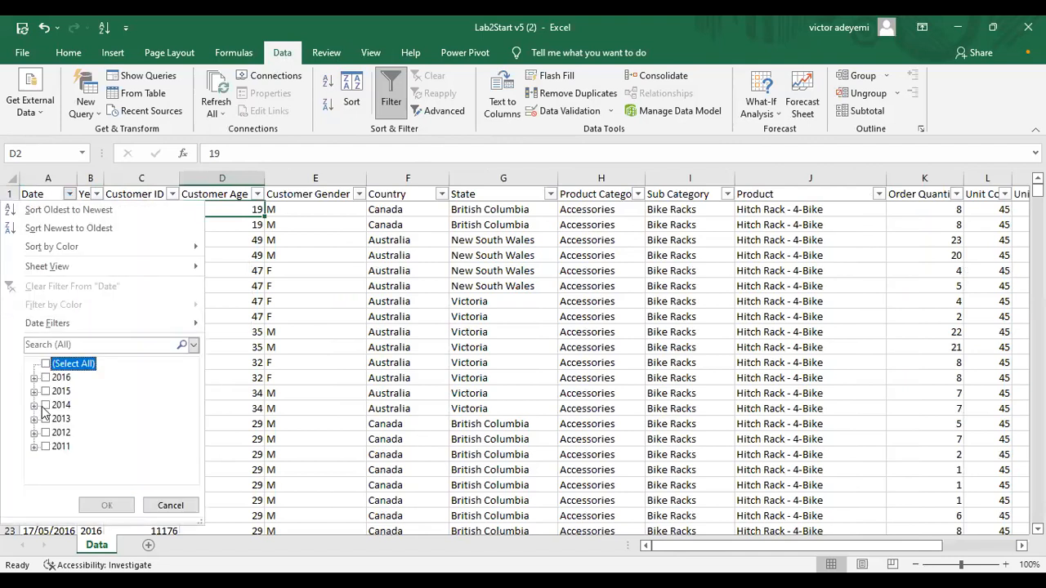
left_click(46, 446)
left_click(110, 505)
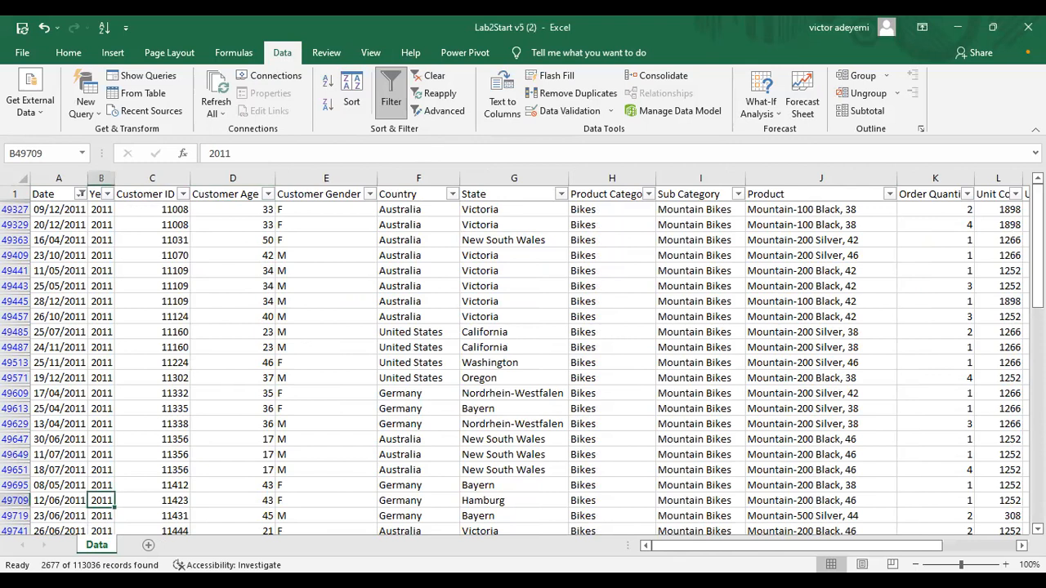
left_click(988, 546)
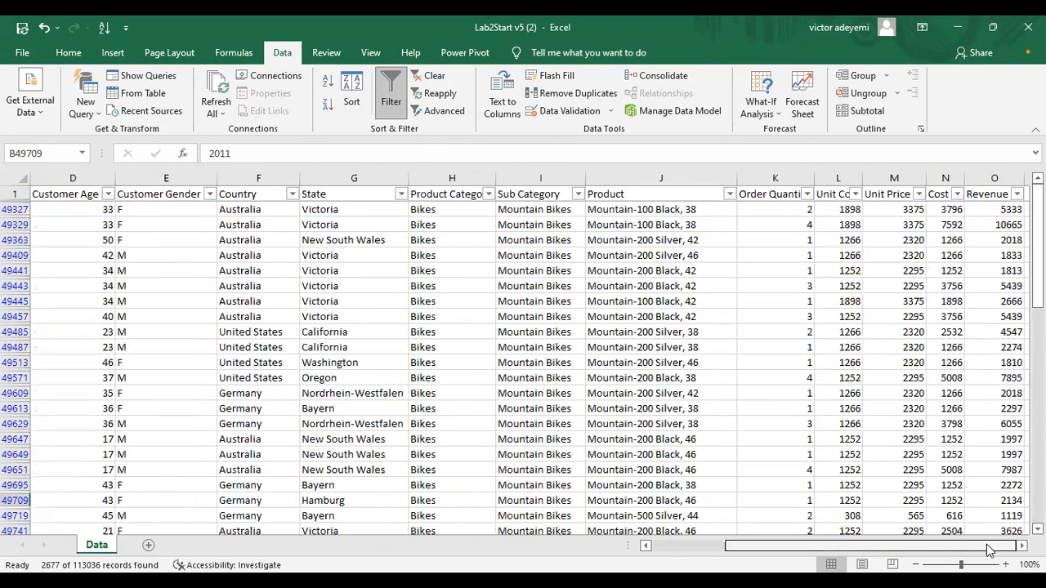
- Add an AutoSum subtotal of the filtered Revenue values, covering O2:O113037, in cell O113038 below the column
left_click_drag(1038, 247, 1038, 463)
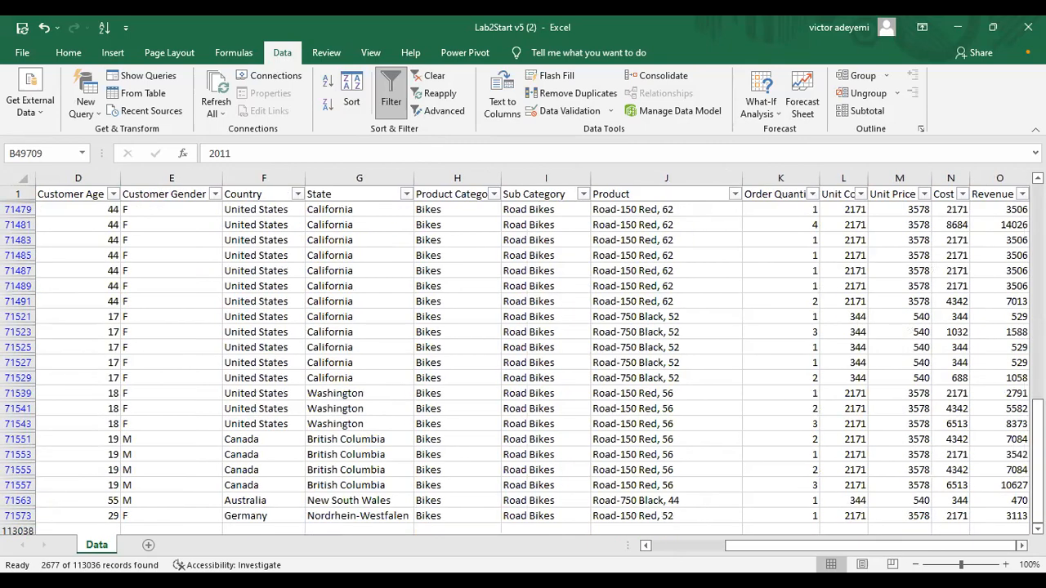
left_click(1021, 546)
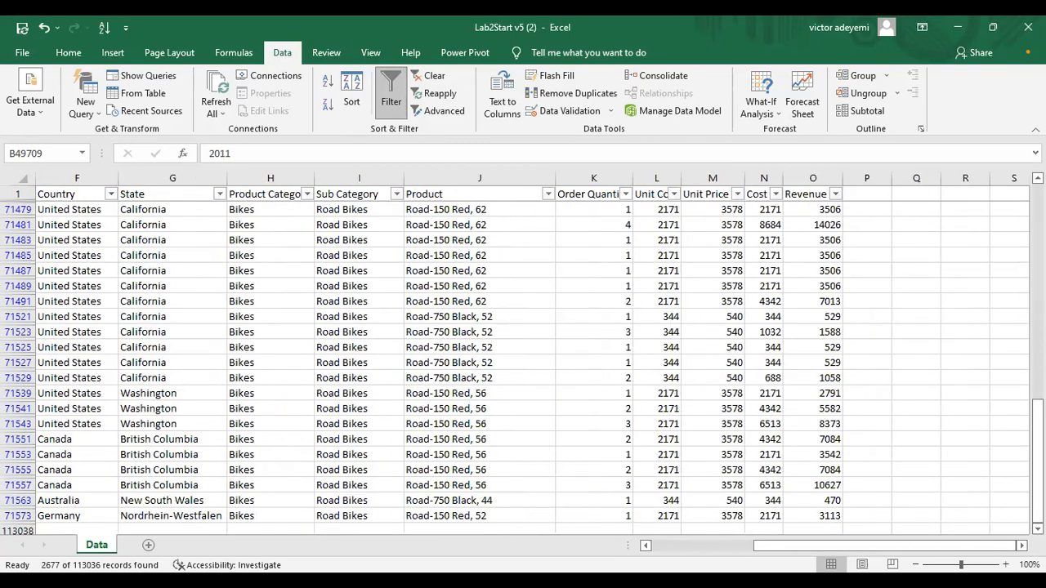
left_click(812, 530)
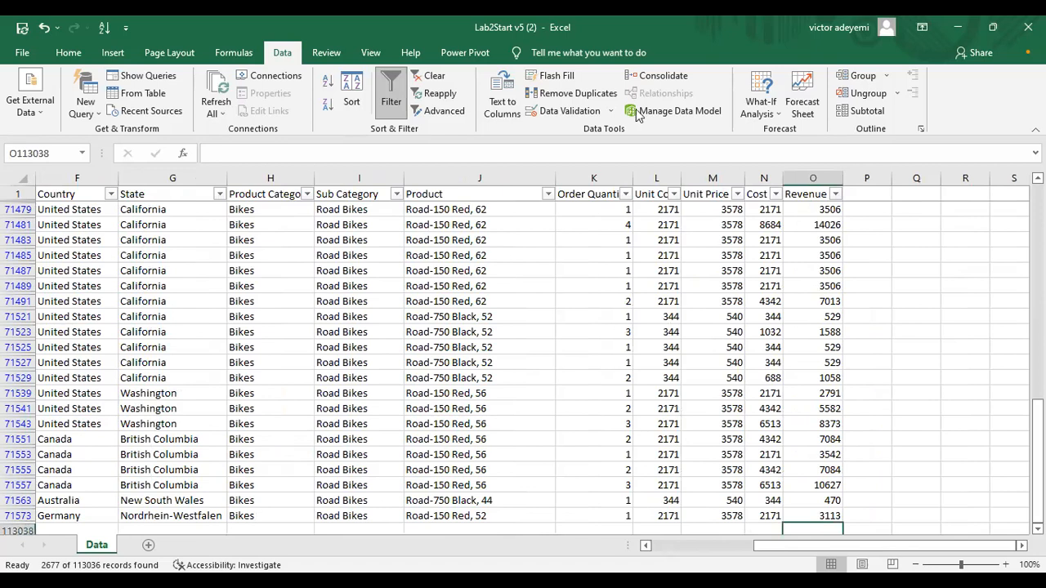
left_click(229, 52)
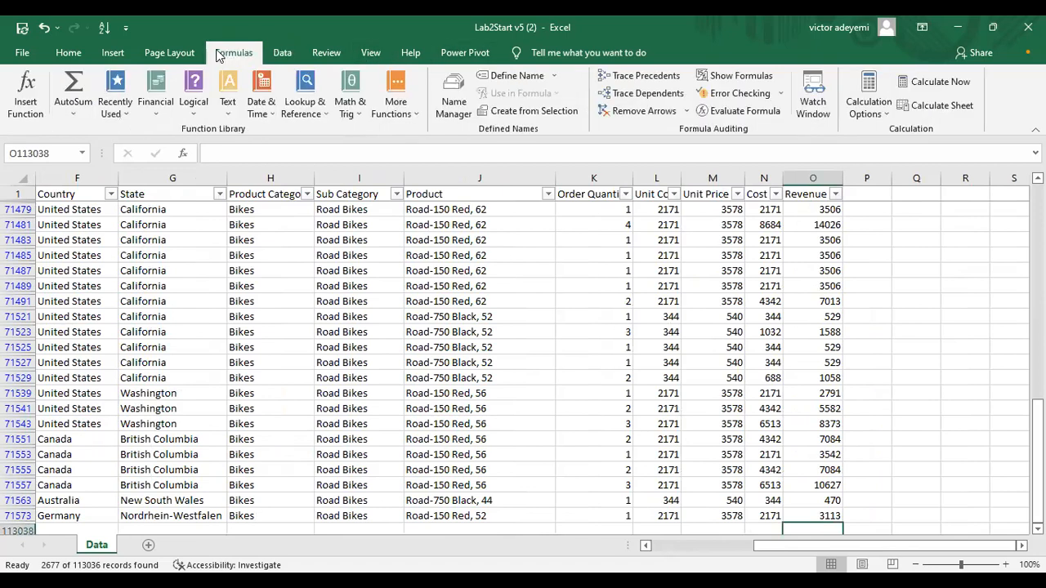
left_click(169, 53)
left_click(119, 54)
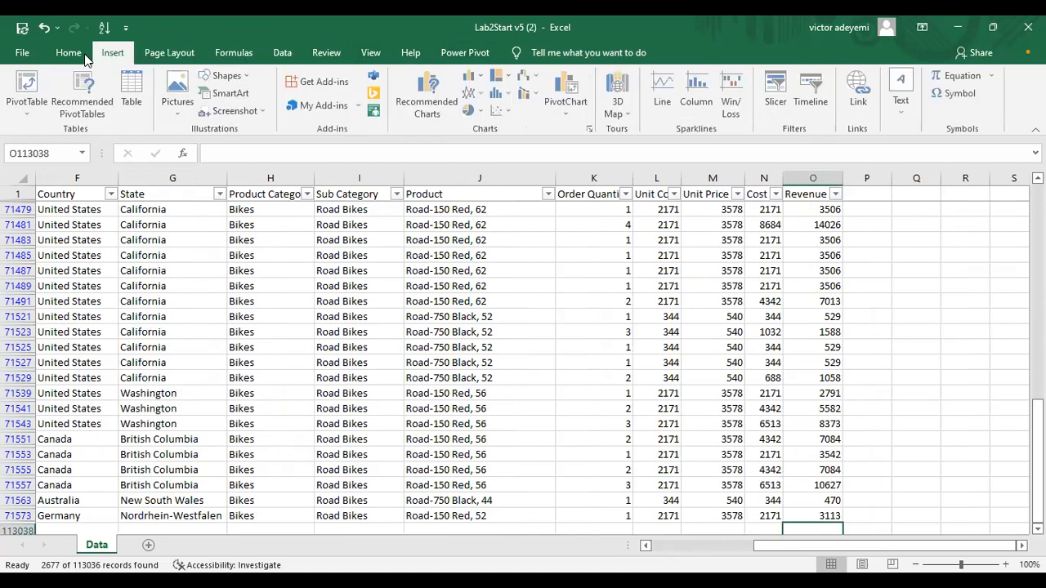
left_click(70, 52)
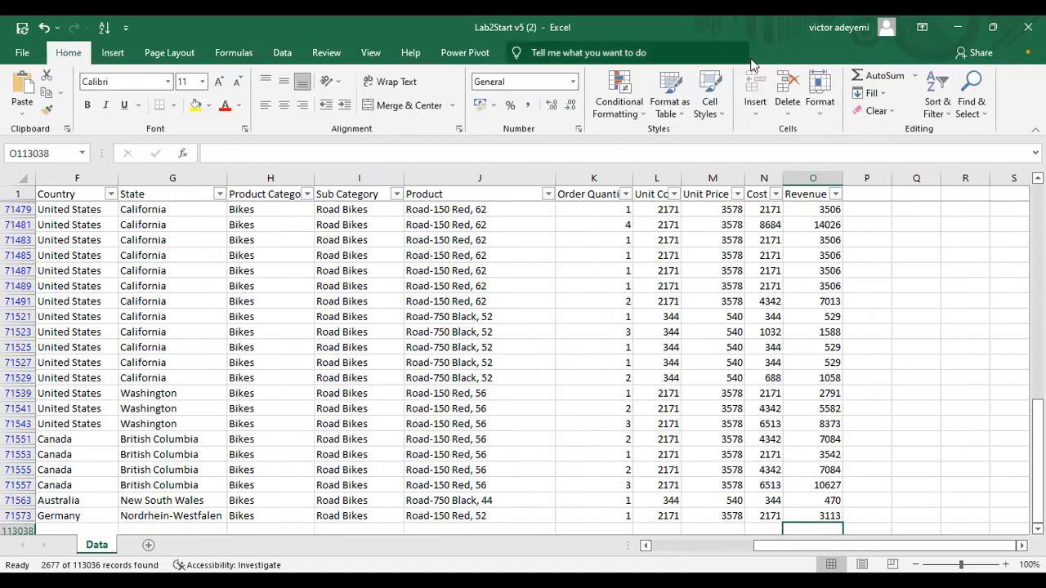
left_click(885, 76)
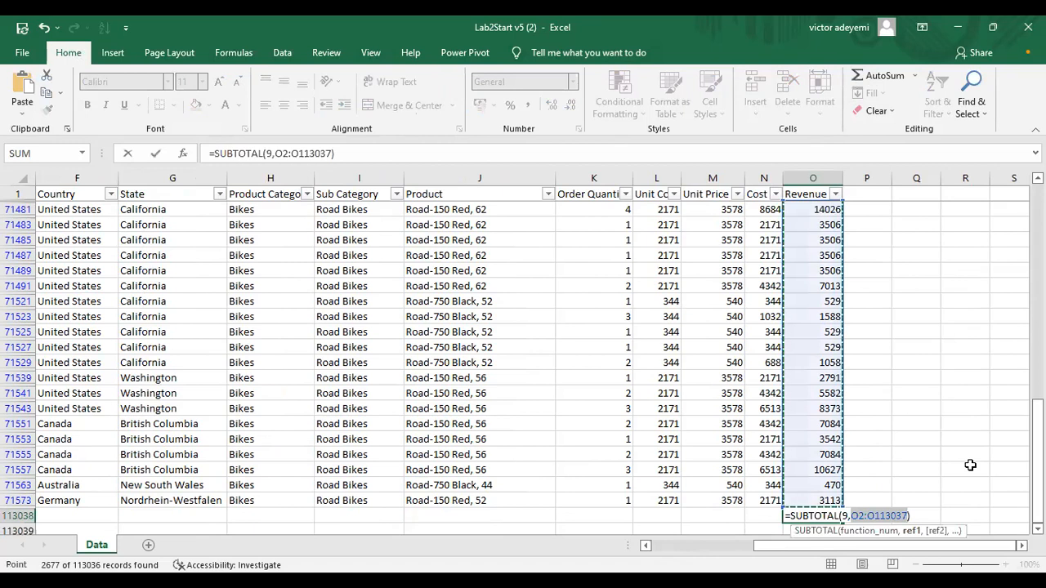
key("Return")
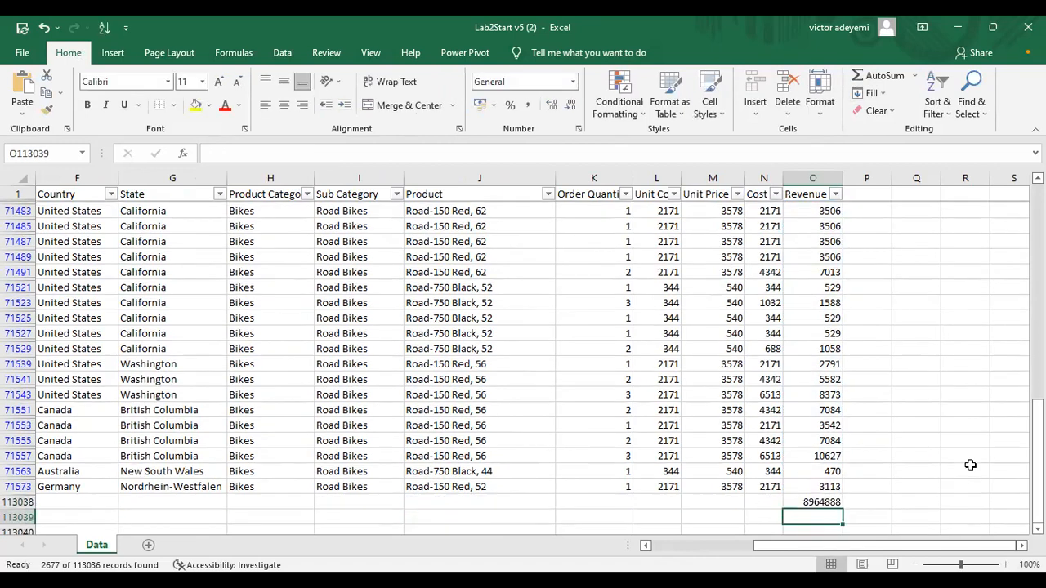
key("Up")
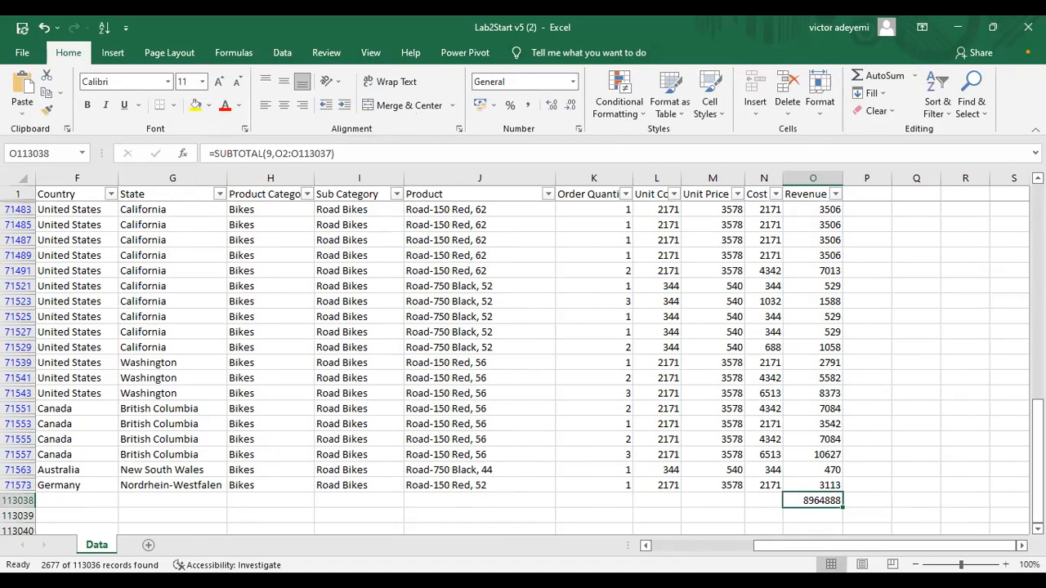
- Change the Date filter to show only the 2012 records and check the Revenue subtotal beneath the data
left_click_drag(1038, 461, 1038, 243)
left_click_drag(832, 553, 738, 554)
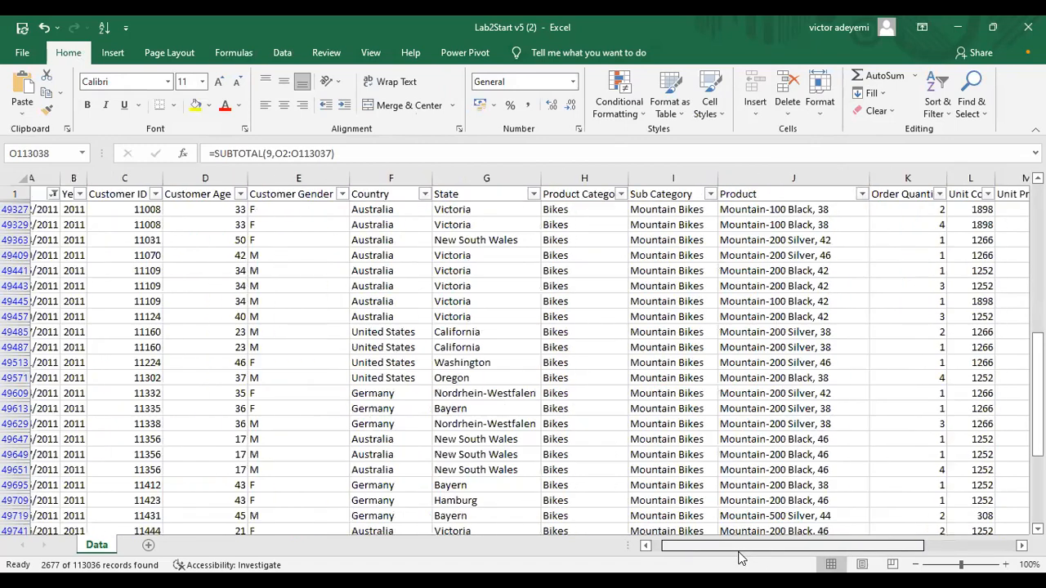
left_click(80, 195)
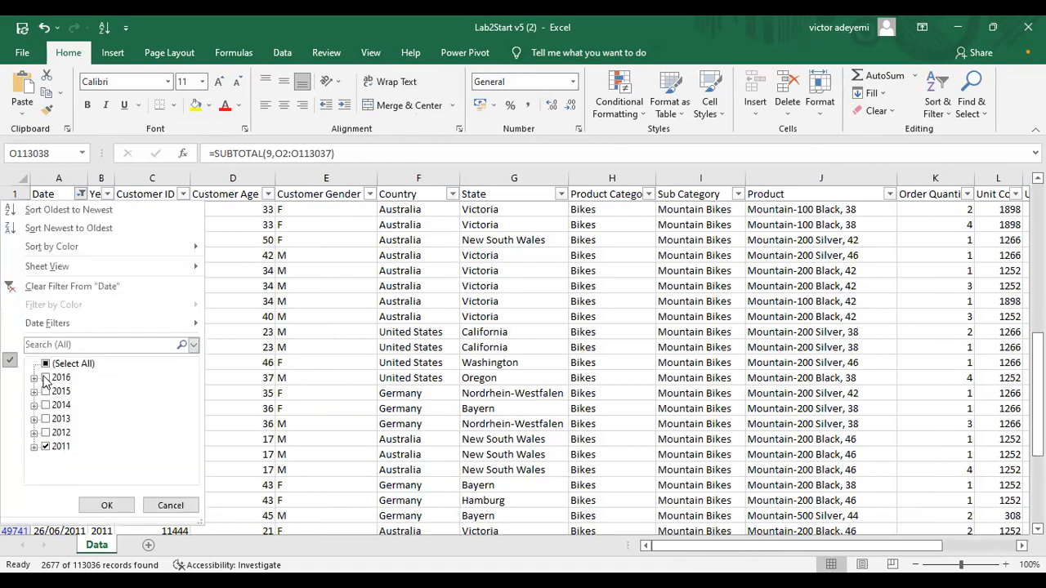
left_click(46, 446)
left_click(45, 432)
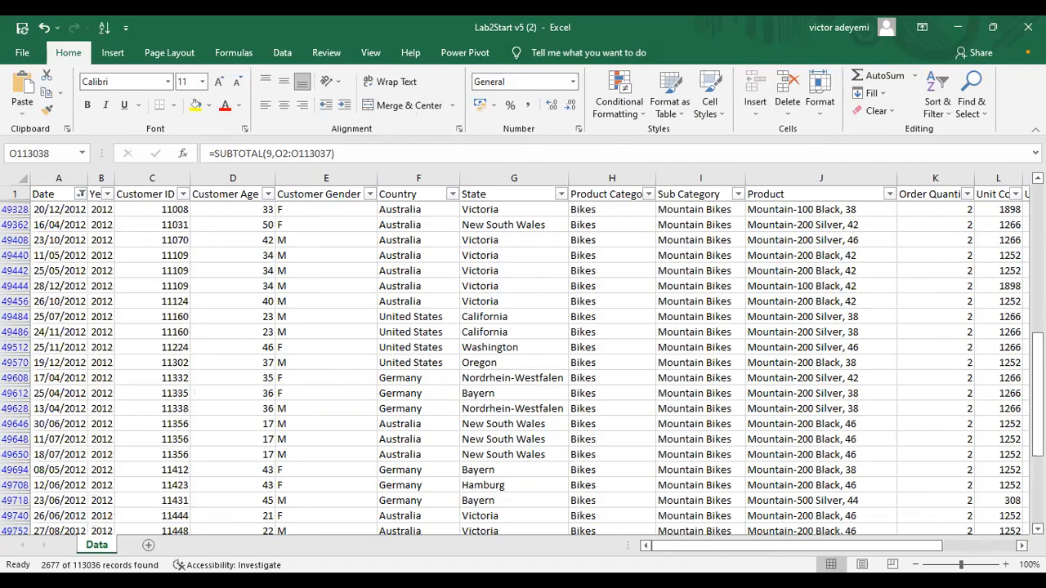
left_click_drag(683, 552, 758, 552)
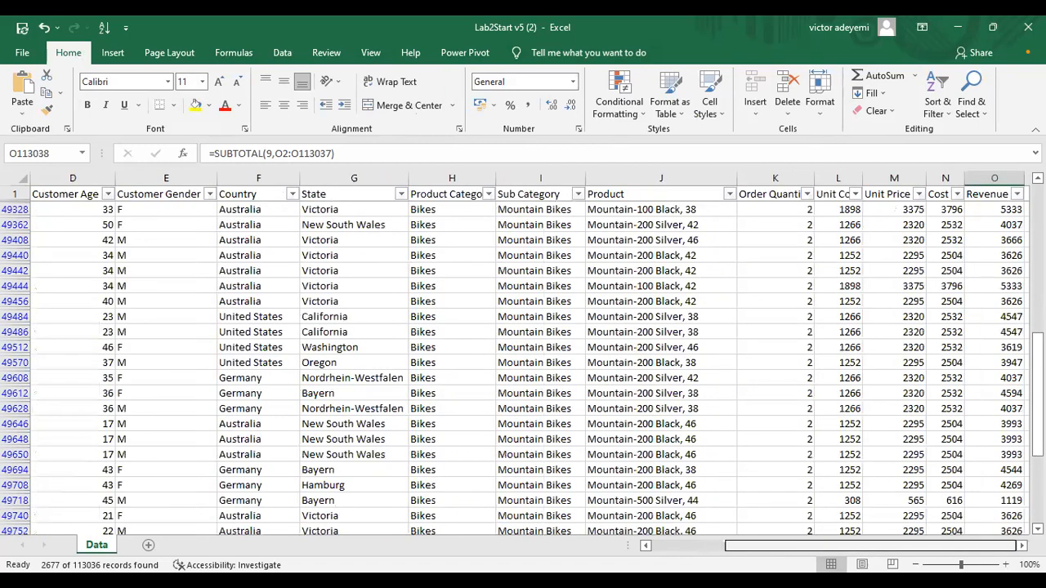
left_click_drag(1038, 395, 1038, 463)
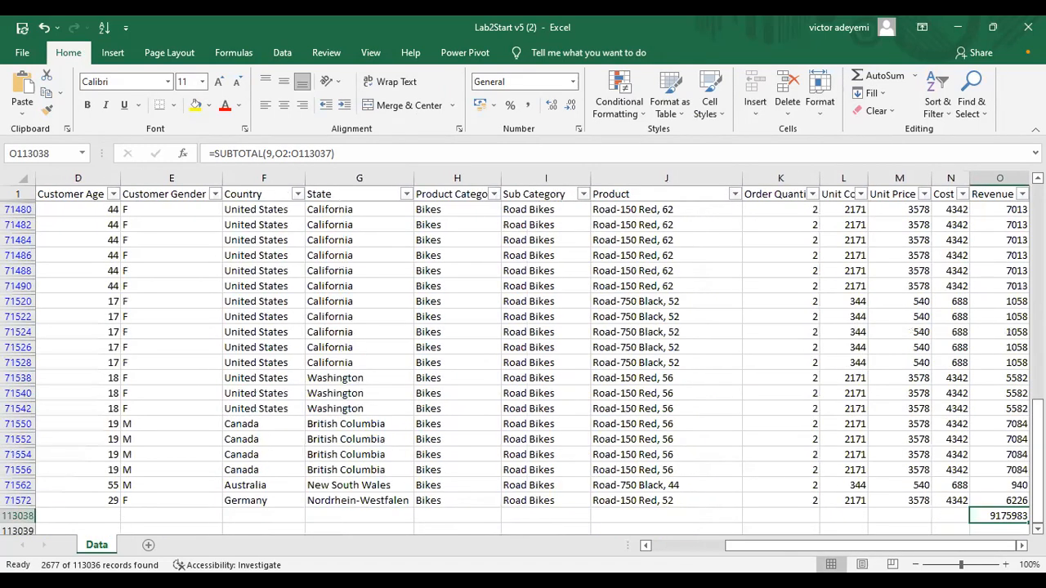
left_click(1020, 545)
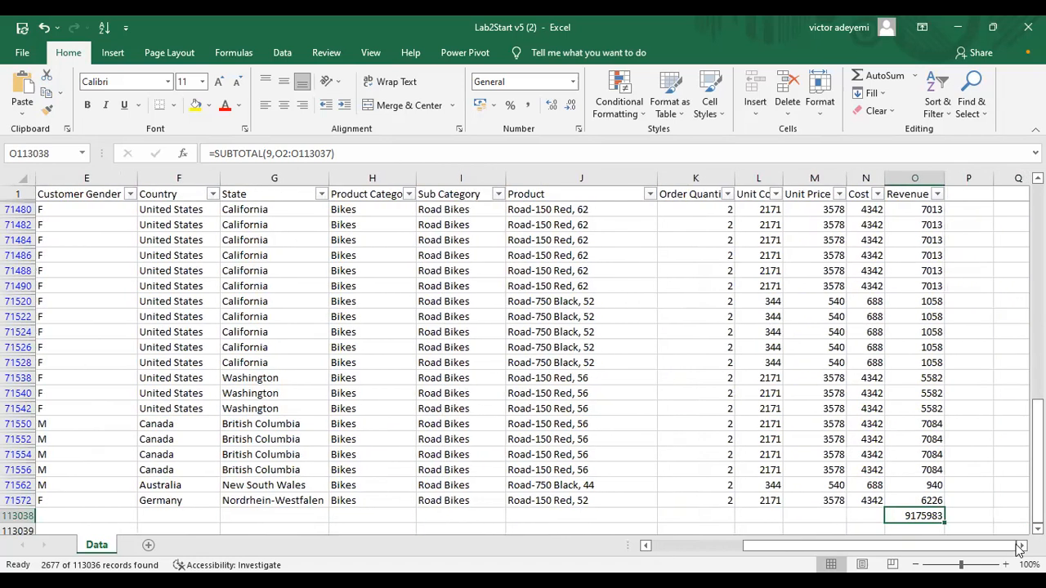
- Reselect all years in the Date filter so every sales record is included
left_click_drag(1038, 461, 1038, 246)
left_click_drag(794, 553, 684, 556)
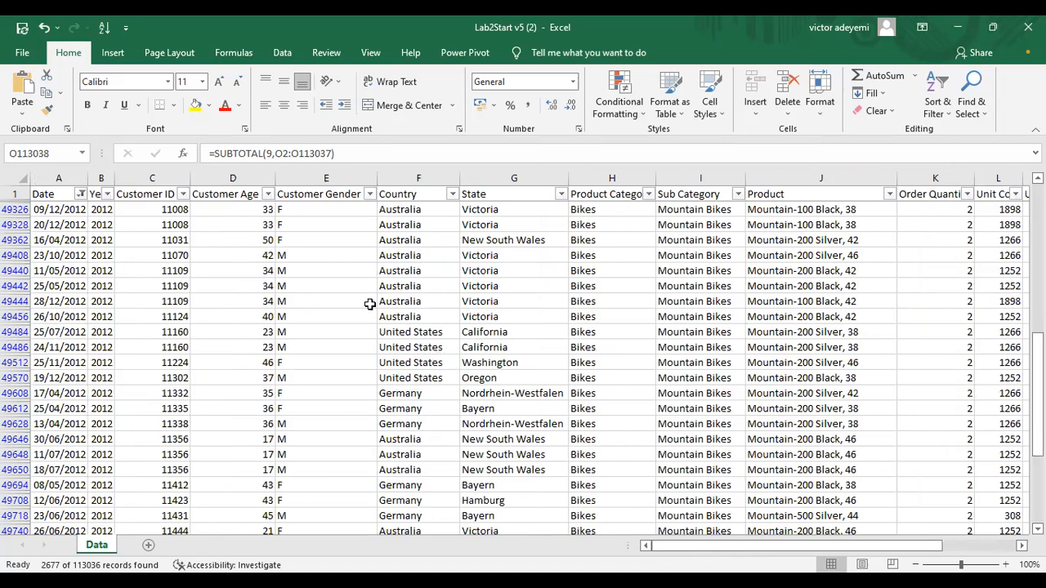
left_click(82, 194)
left_click(45, 365)
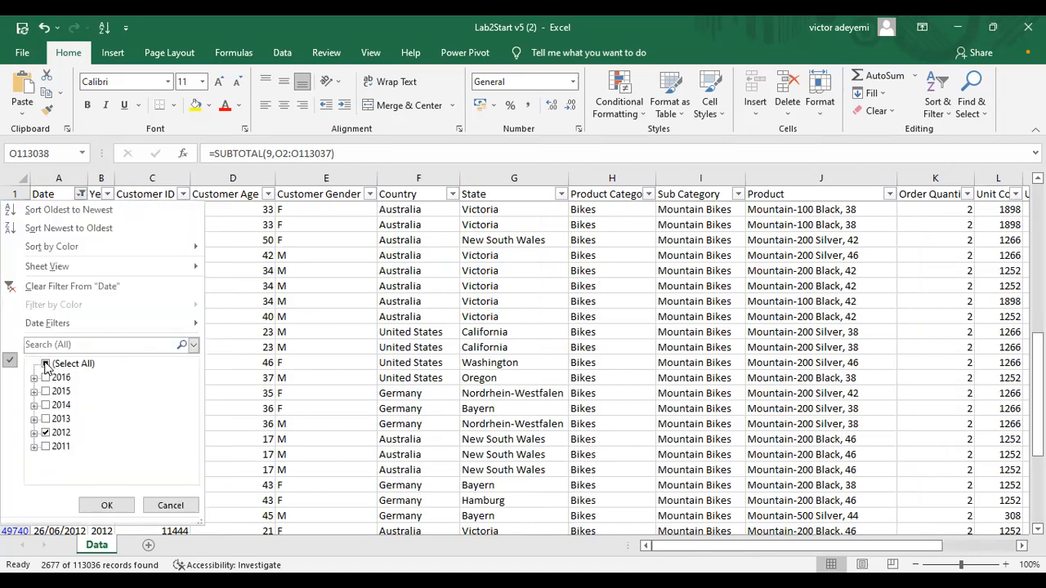
left_click(106, 505)
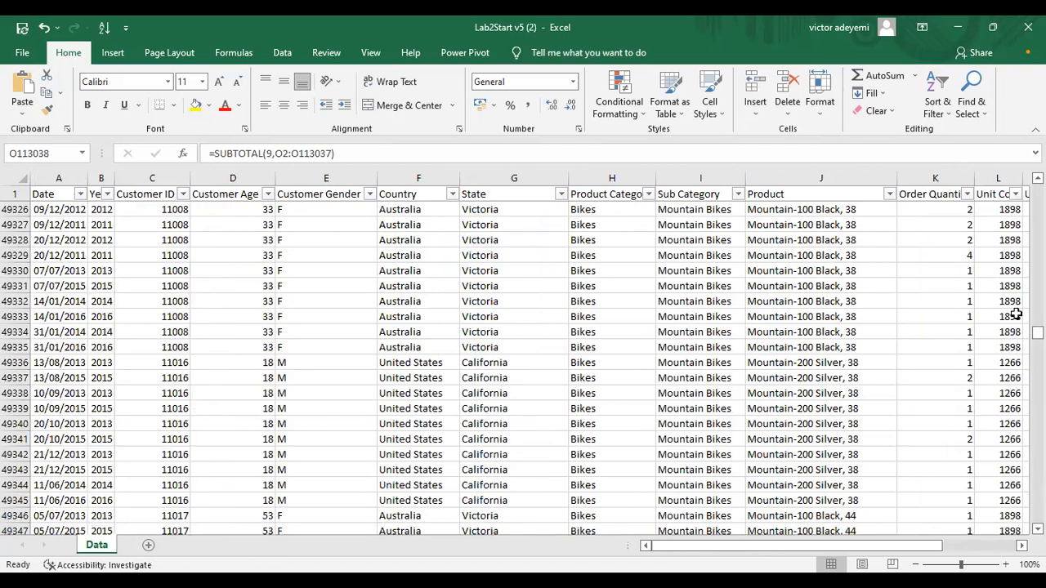
left_click_drag(1038, 332, 1038, 189)
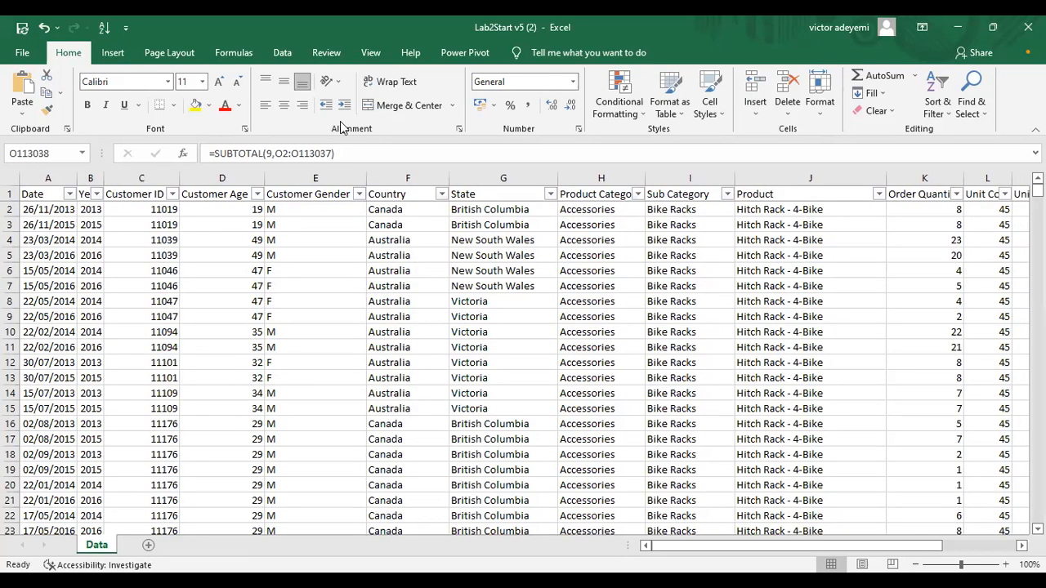
left_click(109, 55)
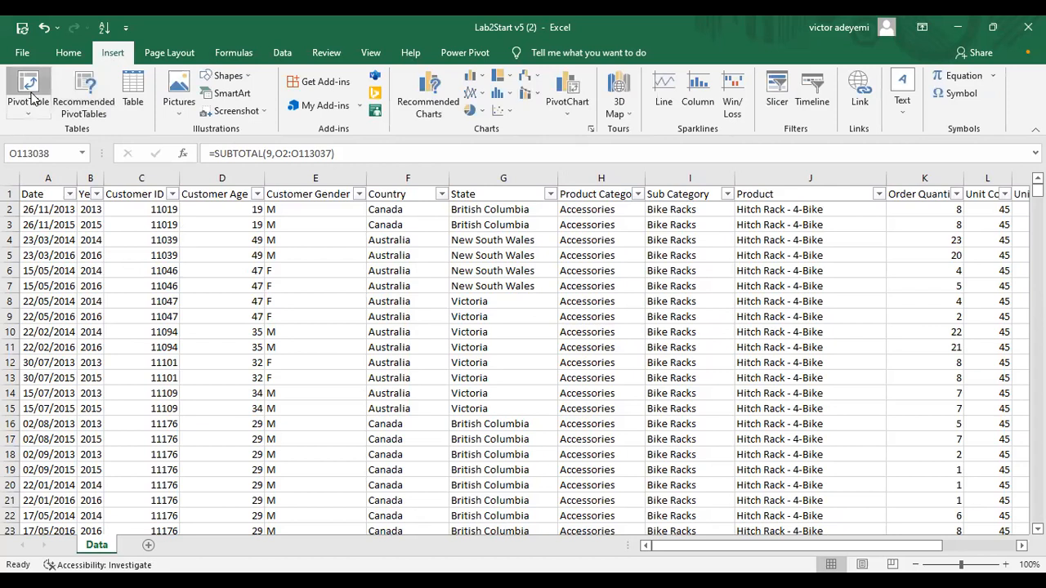
left_click(29, 90)
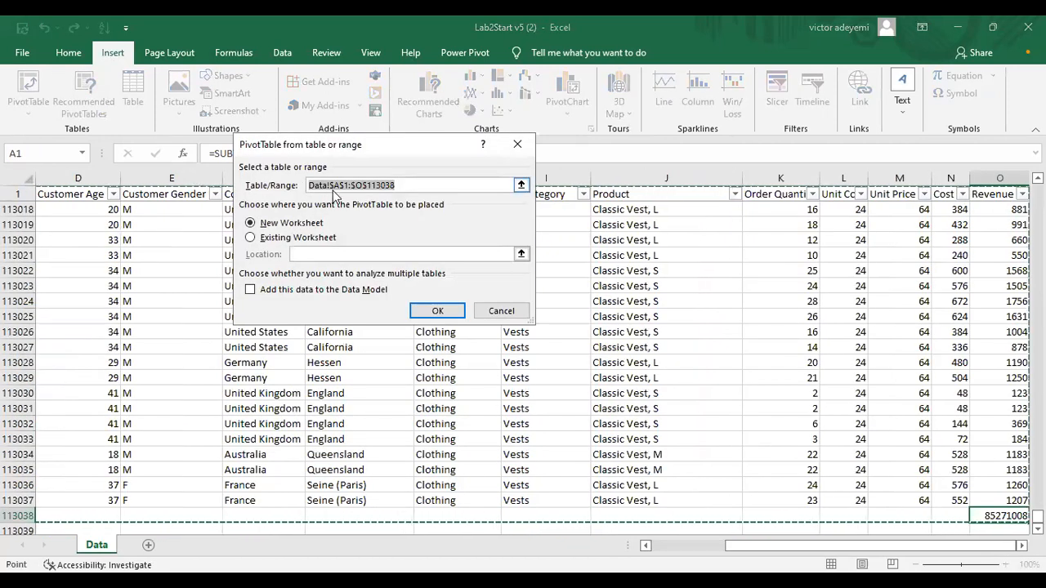
left_click(402, 183)
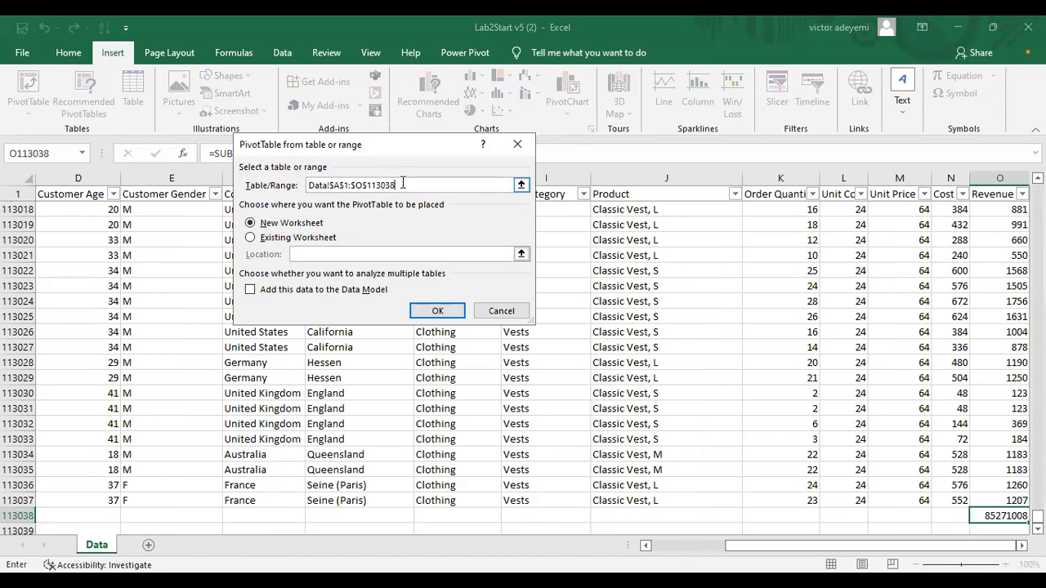
key("Left")
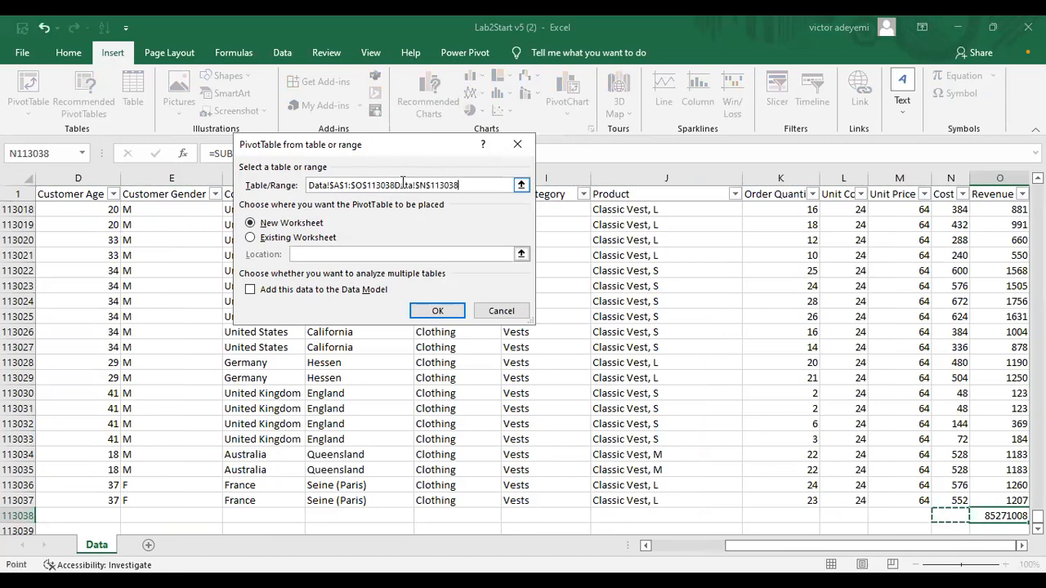
left_click(519, 147)
left_click(33, 91)
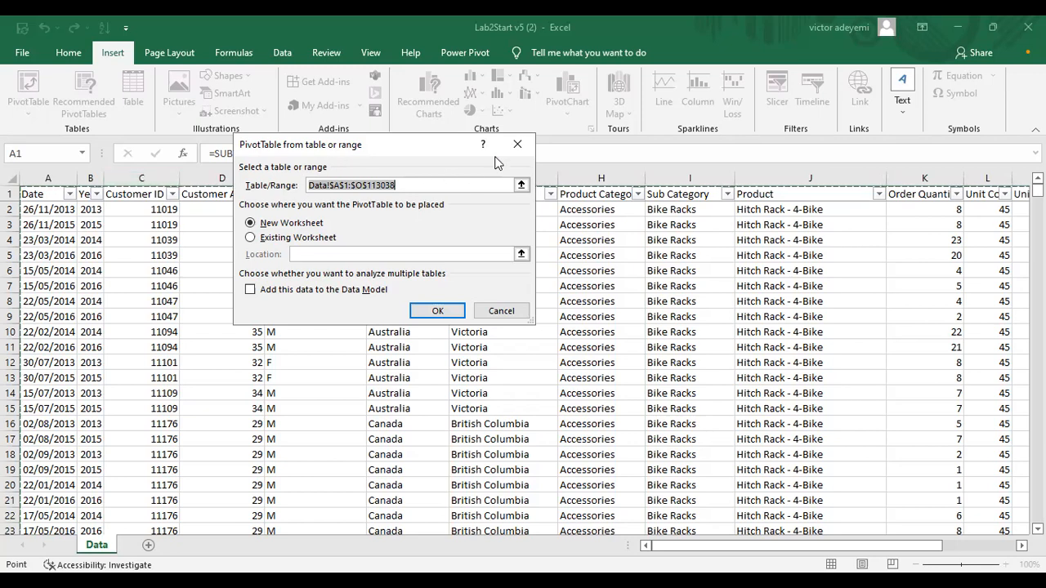
key("Escape")
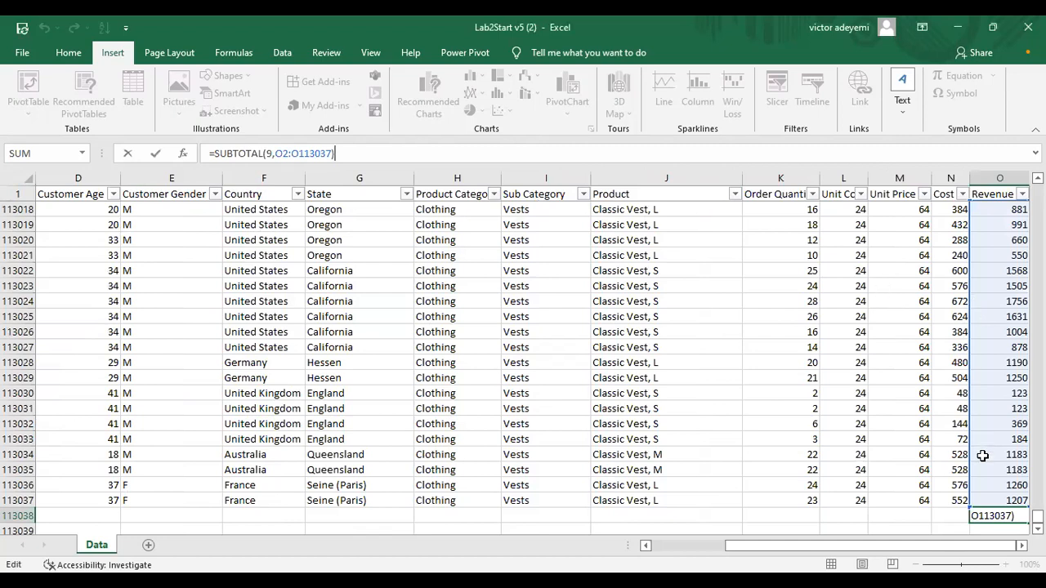
- Delete the Revenue subtotal formula from cell O113038 below the data
left_click(990, 516)
key("ctrl+Return")
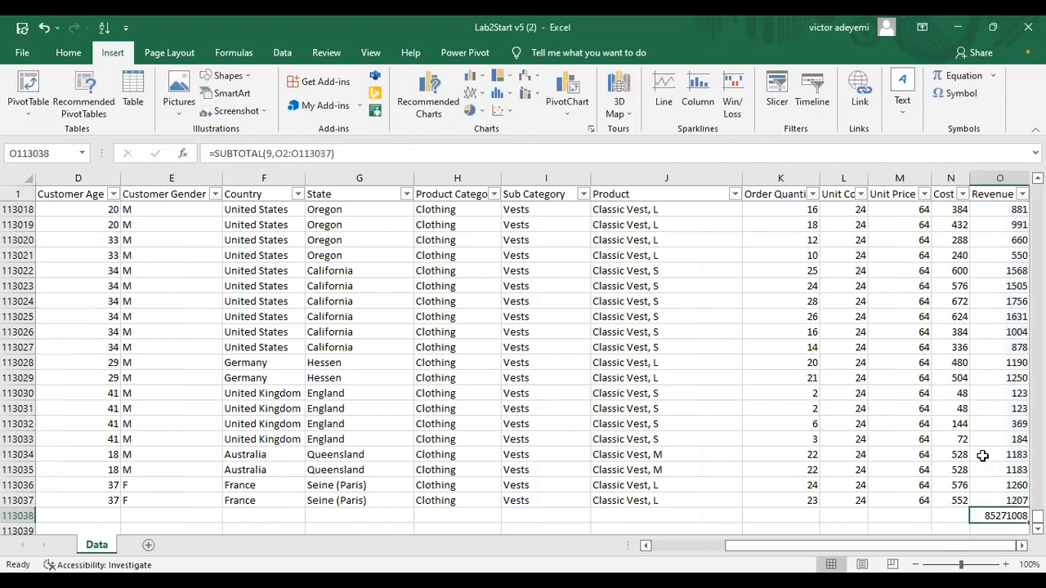
key("Delete")
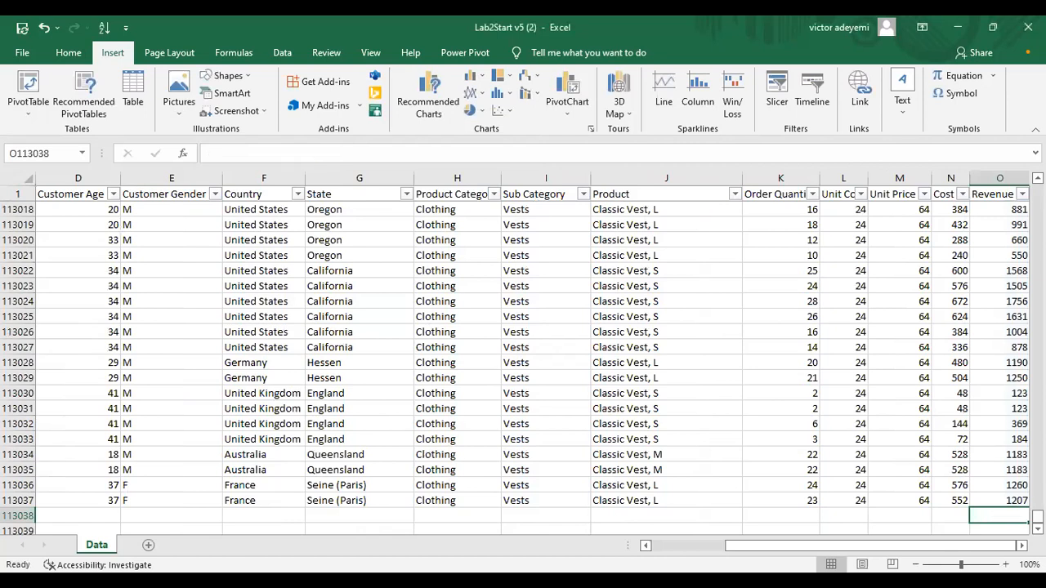
- Convert the range A1:O113037 into a table with headers and apply the light blue banded style with cell borders
left_click_drag(1038, 517, 1037, 191)
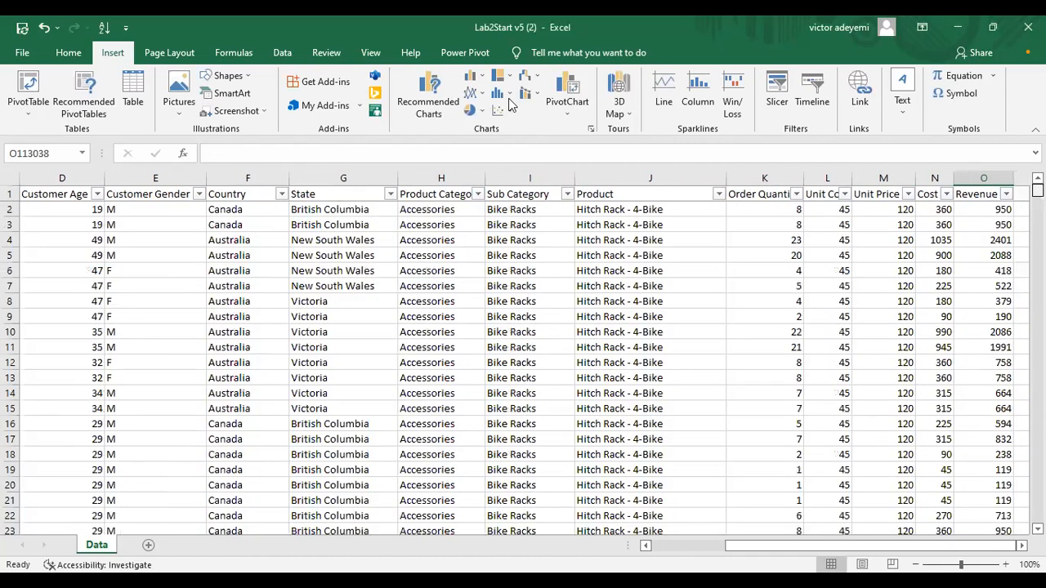
left_click(127, 89)
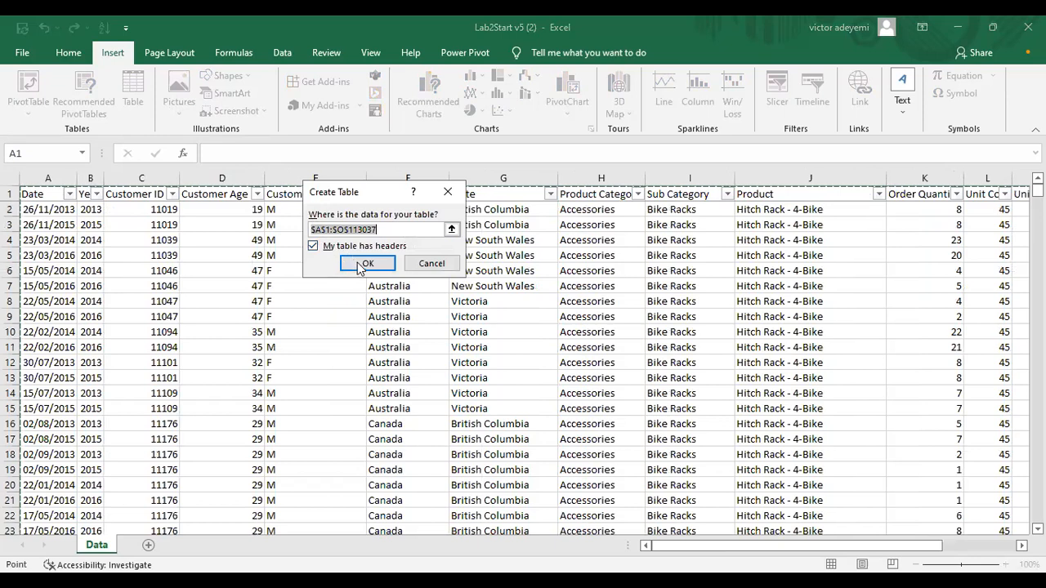
left_click(362, 268)
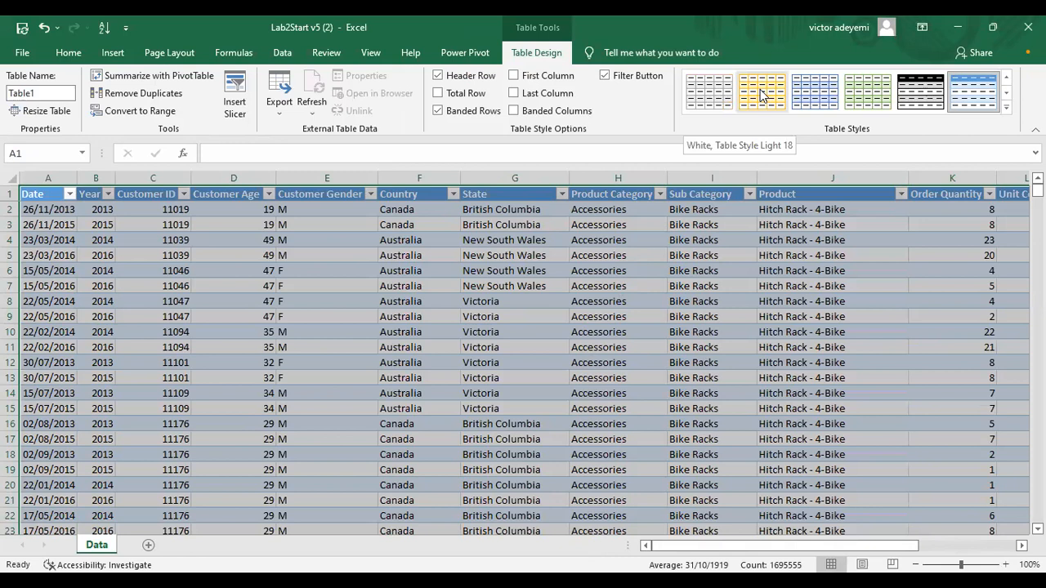
left_click(817, 94)
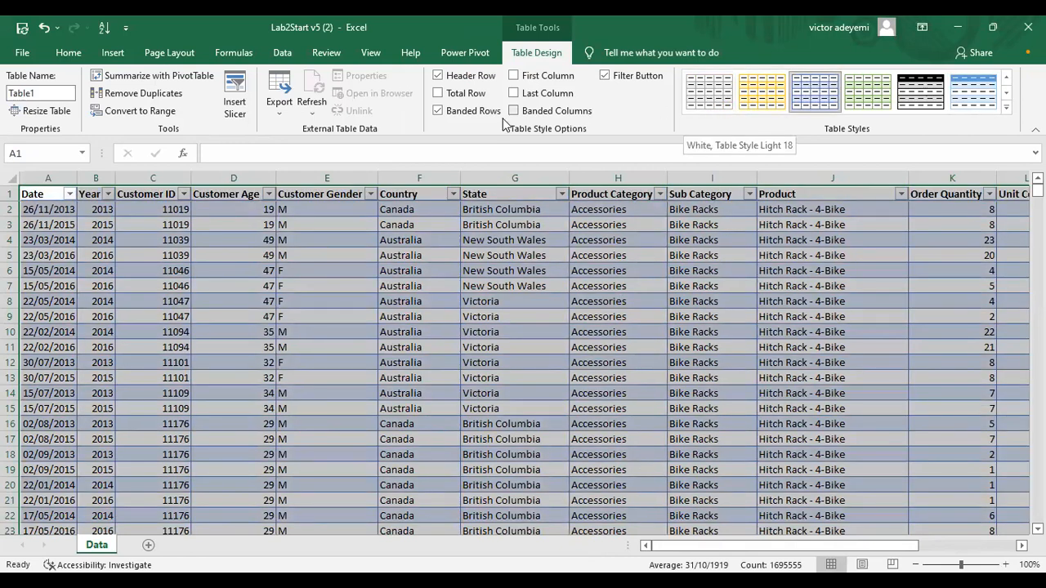
- Add a total row to the table and summarize its Revenue column with the Min function
left_click(438, 94)
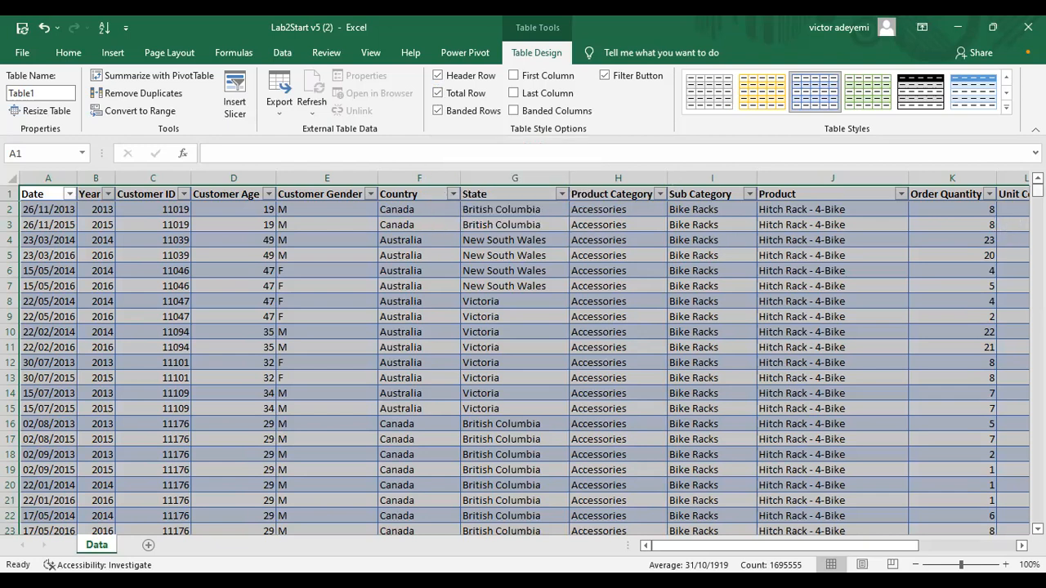
left_click_drag(1038, 190, 1037, 517)
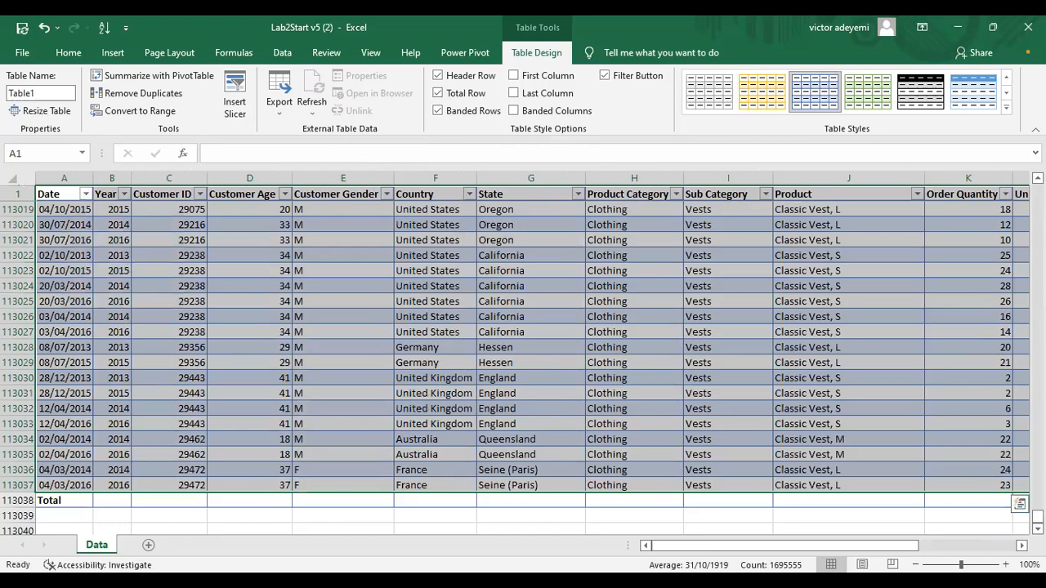
scroll(531, 351, "right", 2)
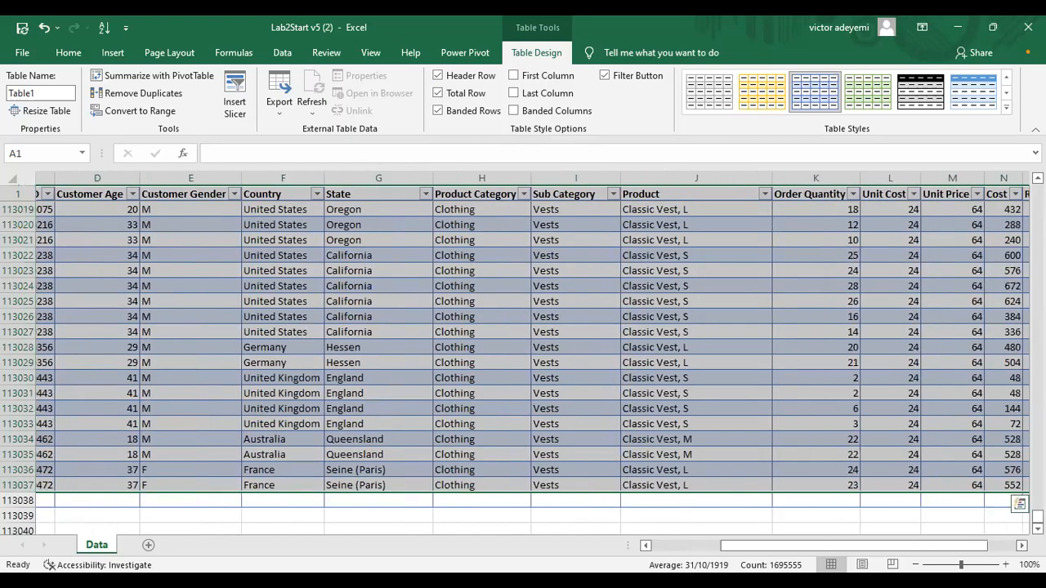
key("ctrl+End")
left_click(801, 500)
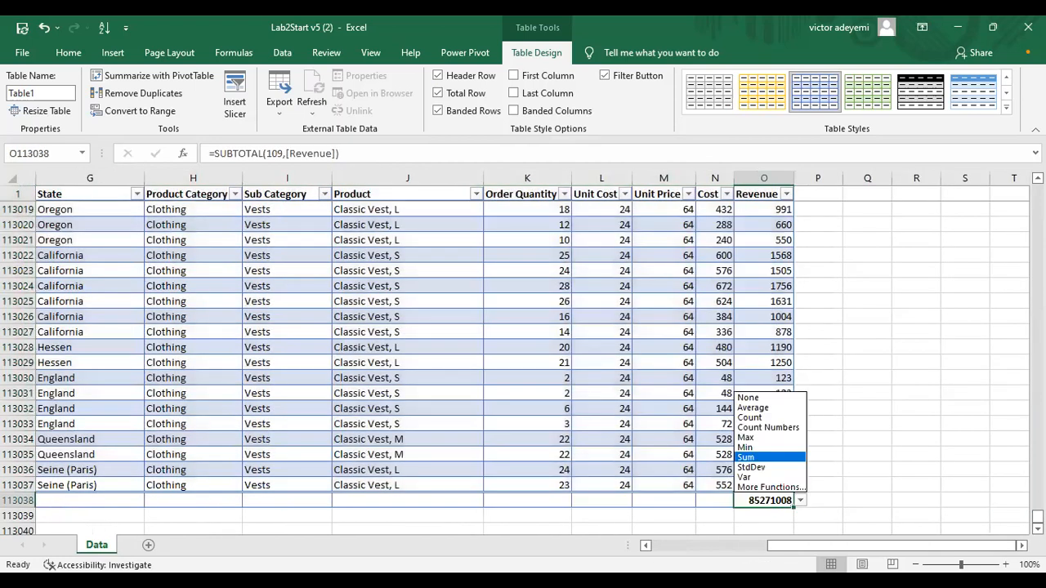
left_click(776, 454)
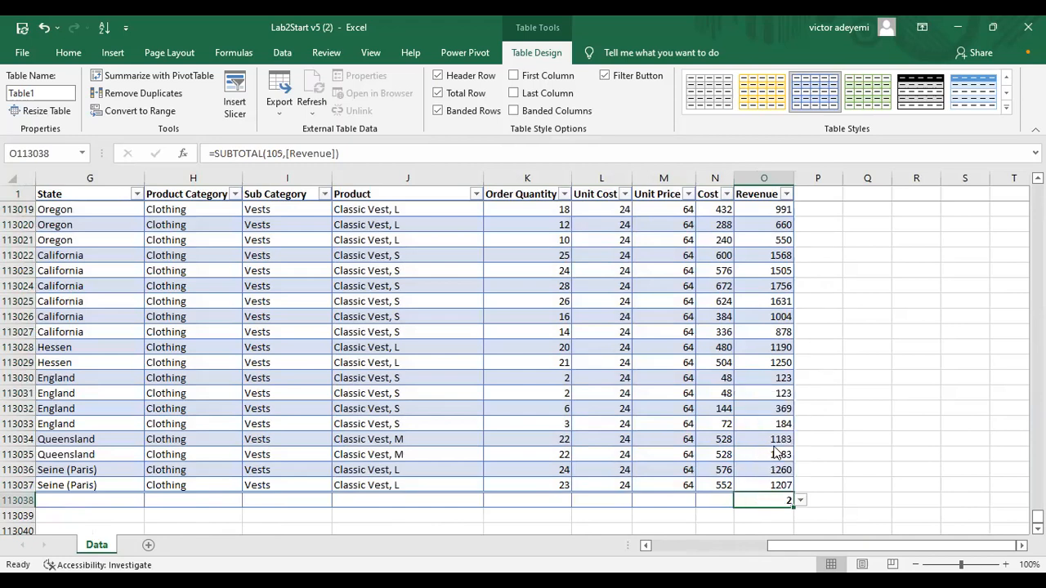
- Cycle the Revenue cell of the total row through the Max, Average and Count functions
key("alt+Down")
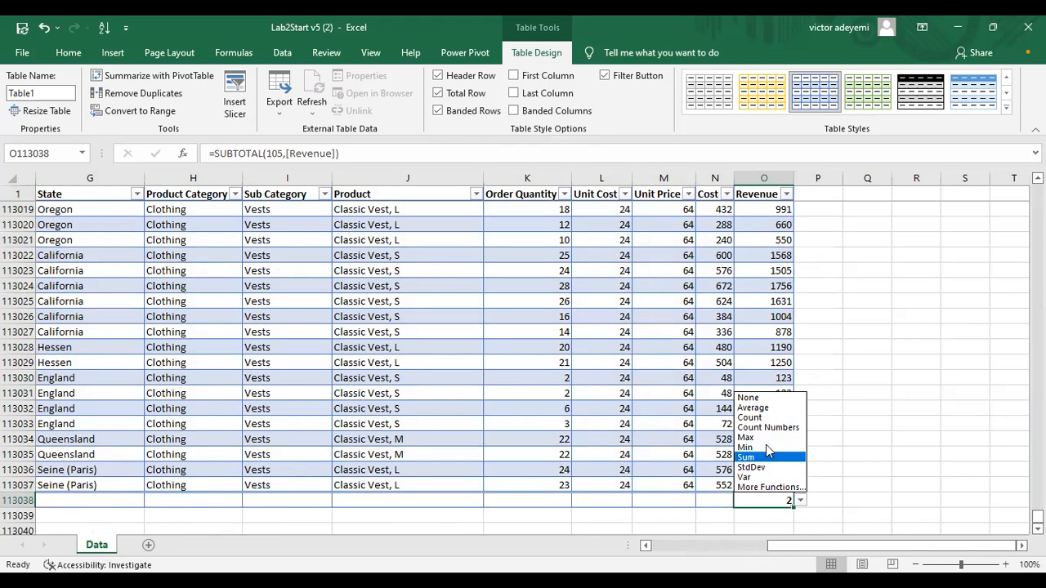
left_click(796, 438)
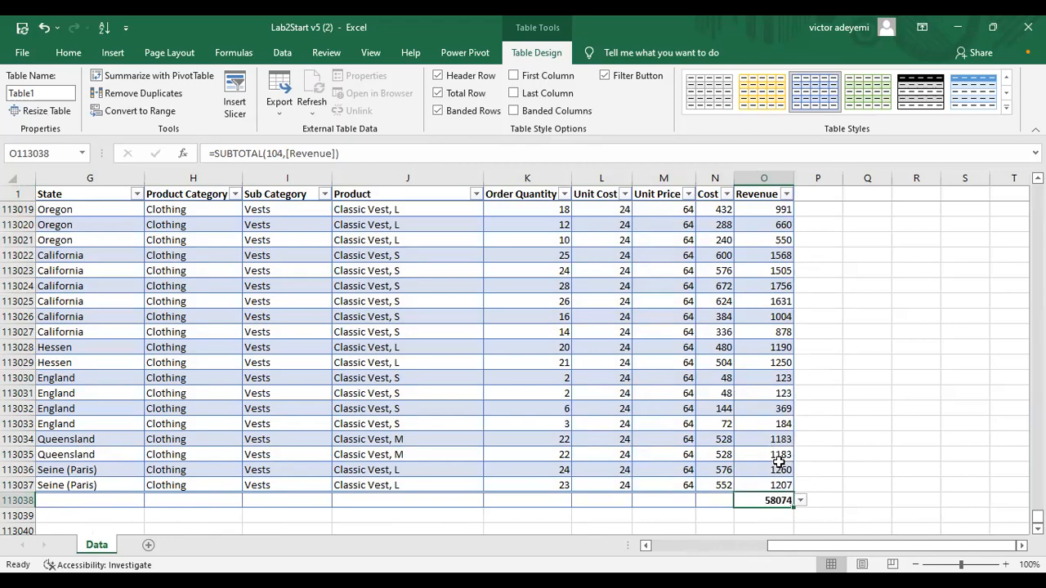
key("alt+Down")
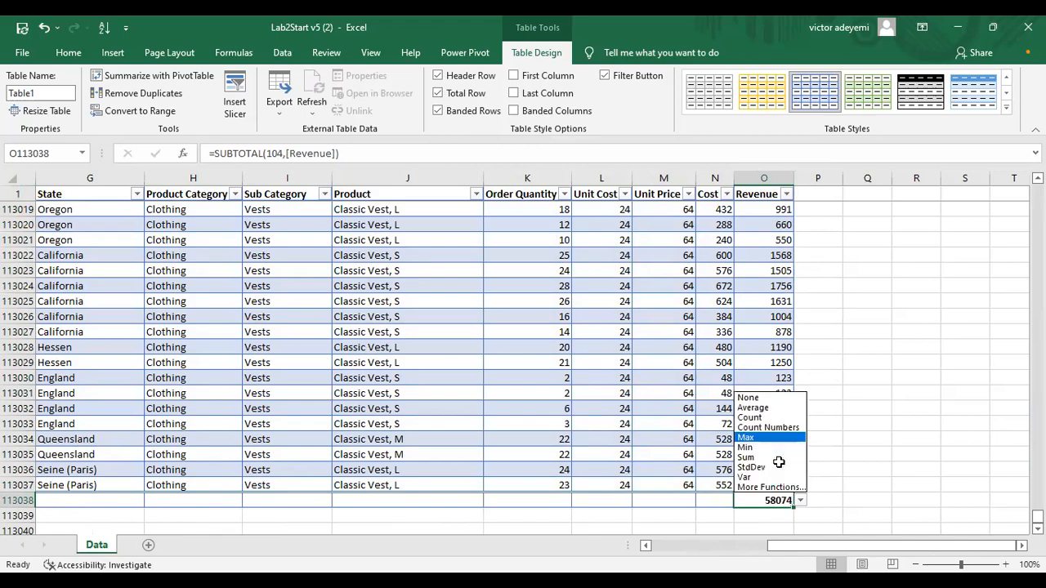
left_click(773, 407)
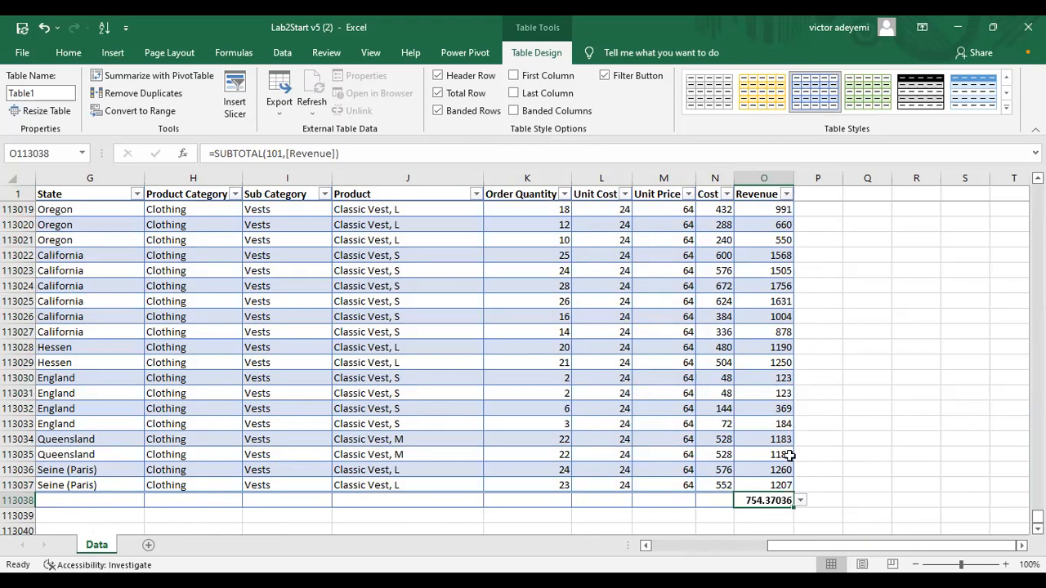
key("alt+Down")
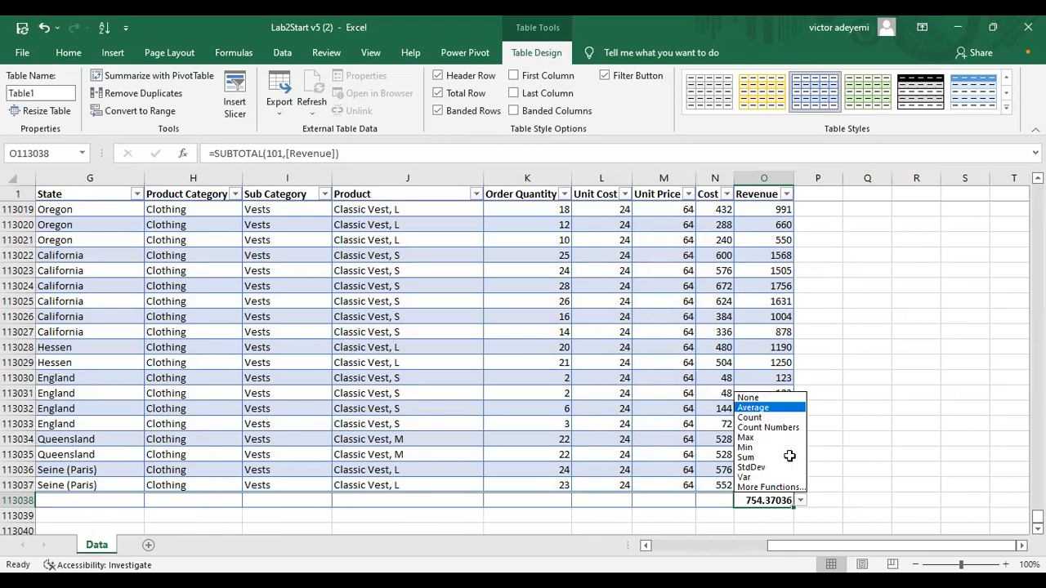
left_click(771, 417)
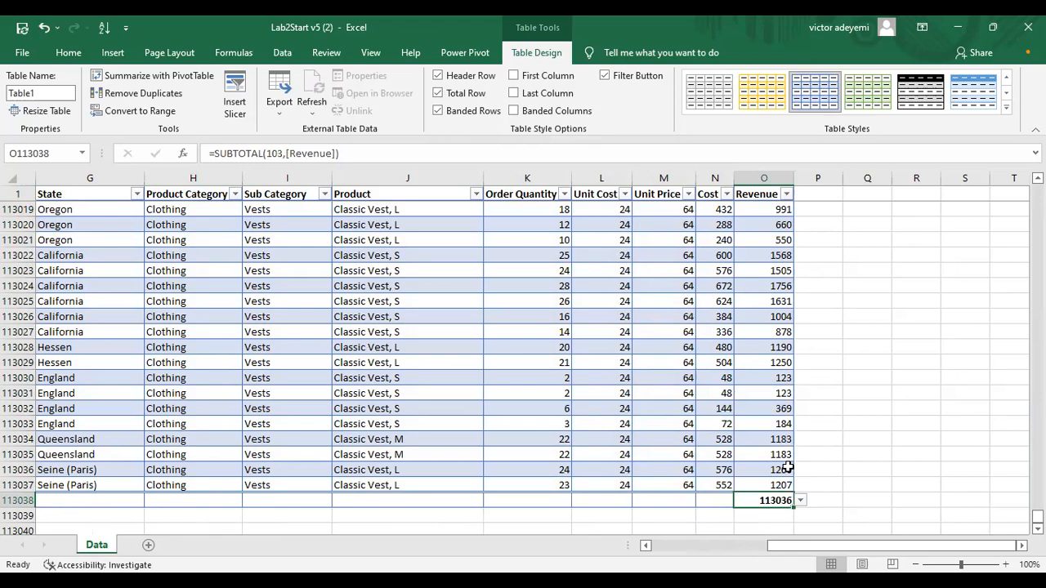
- Remove the total row from the table and return to the first records
left_click_drag(897, 547, 782, 547)
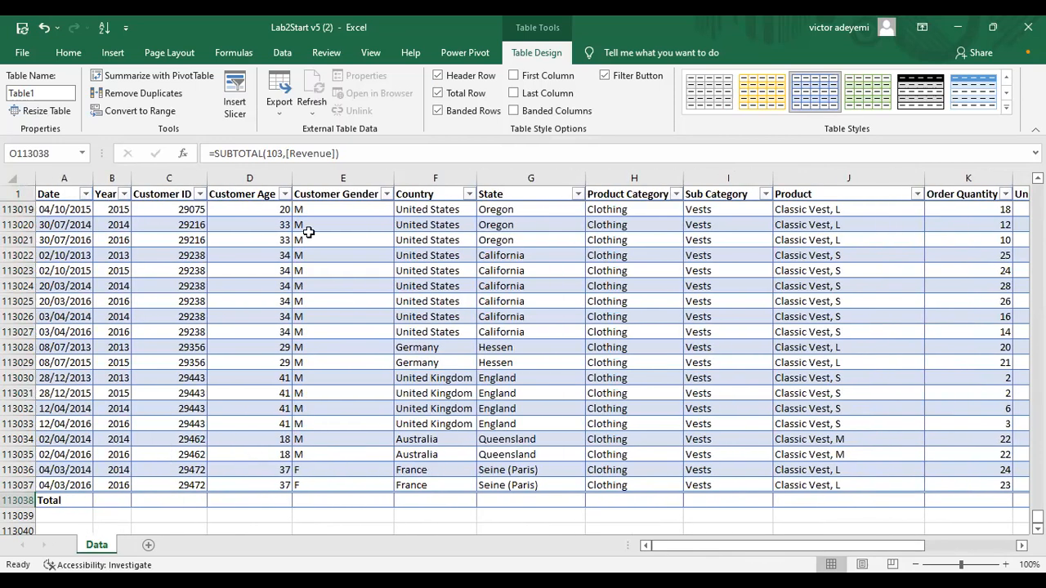
left_click(438, 93)
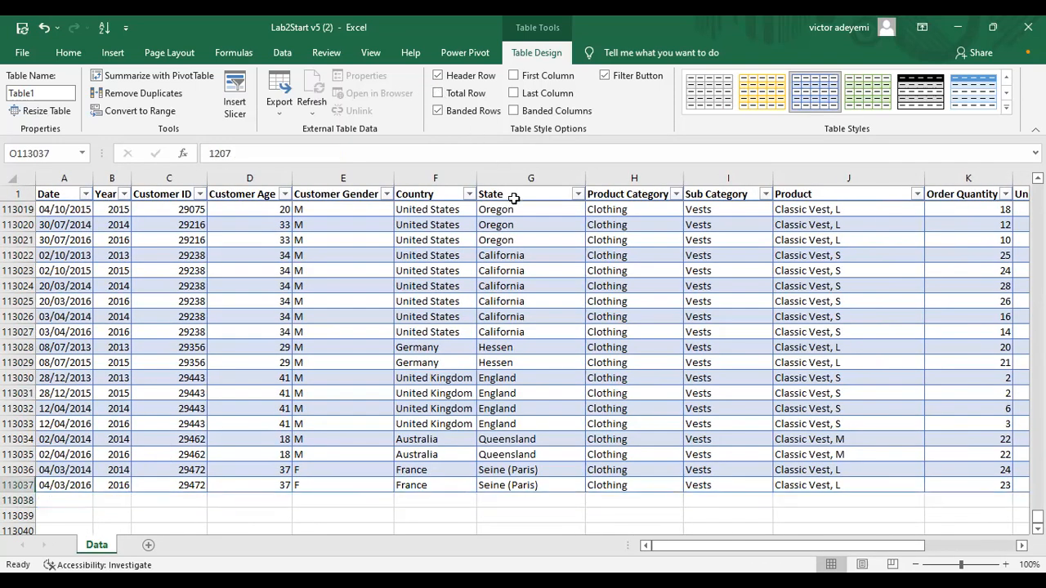
left_click_drag(1038, 517, 1038, 188)
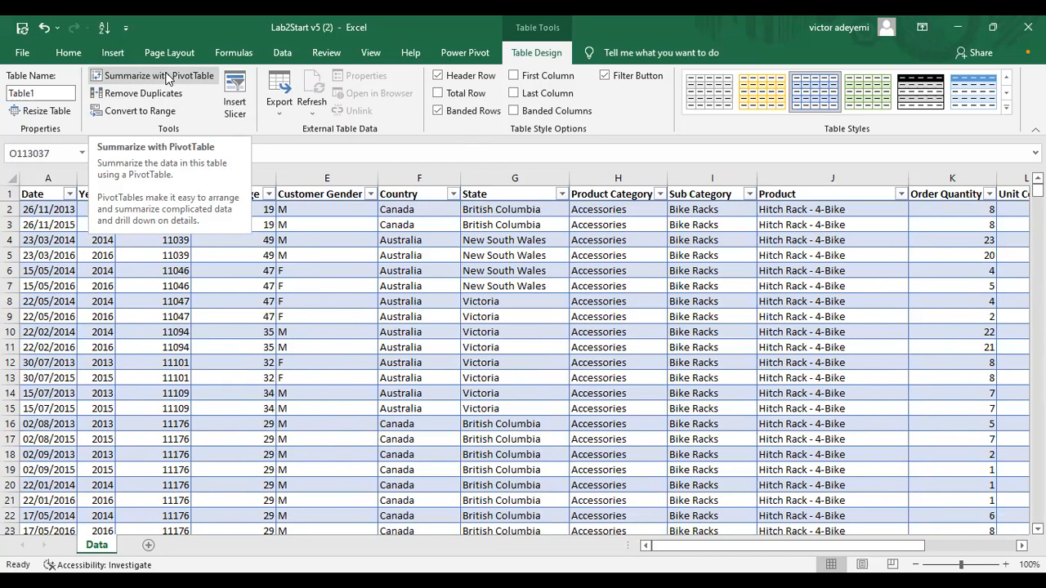
left_click(105, 56)
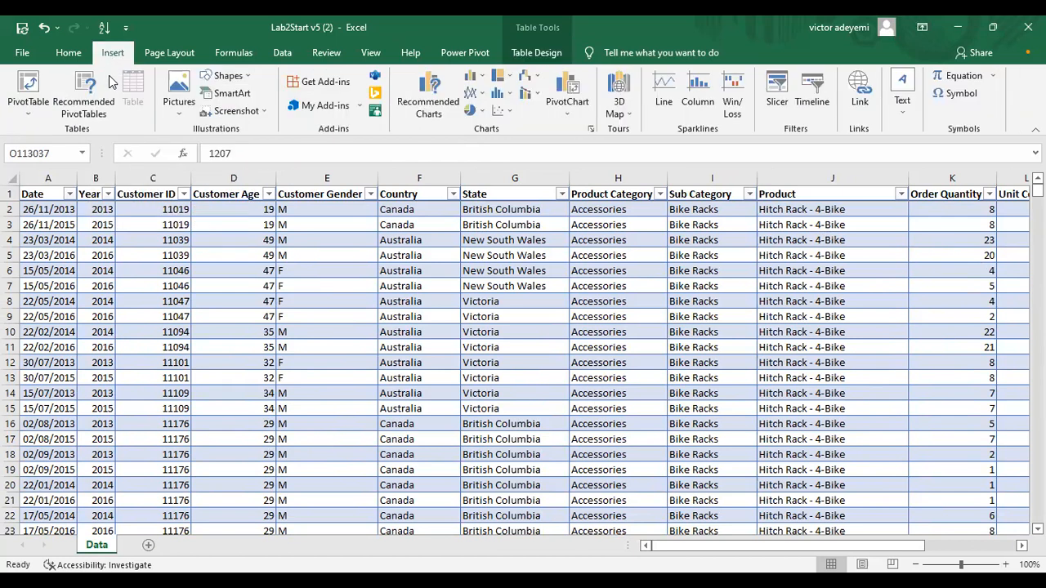
left_click(29, 91)
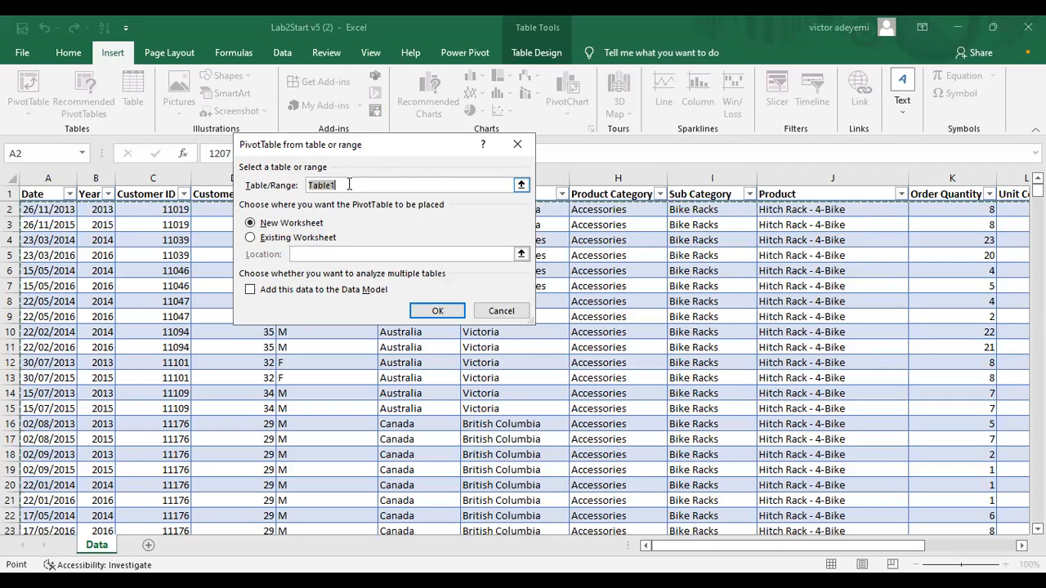
left_click(515, 148)
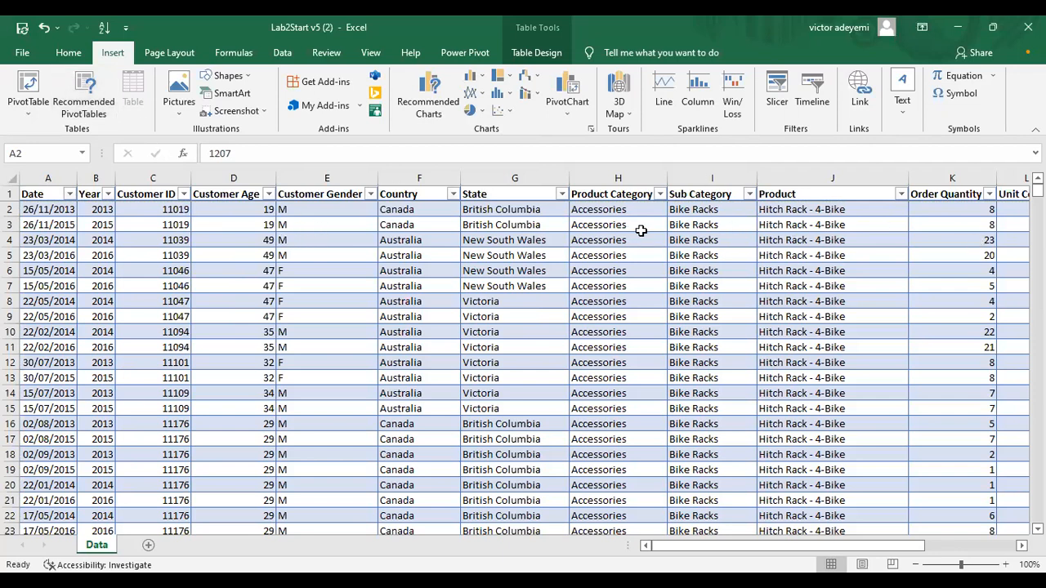
left_click(36, 94)
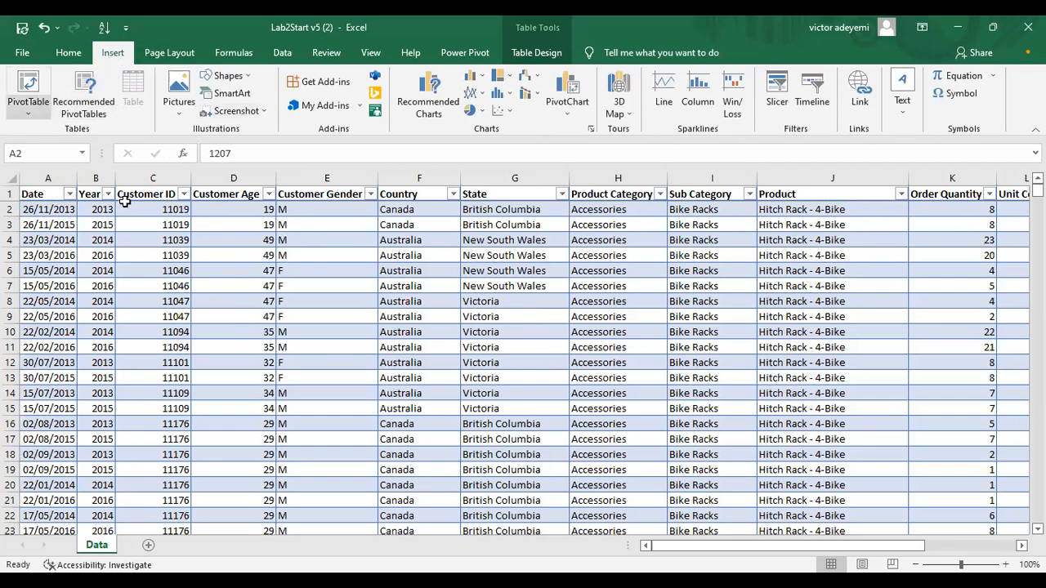
- Rename the sales table as SalesData
left_click(538, 52)
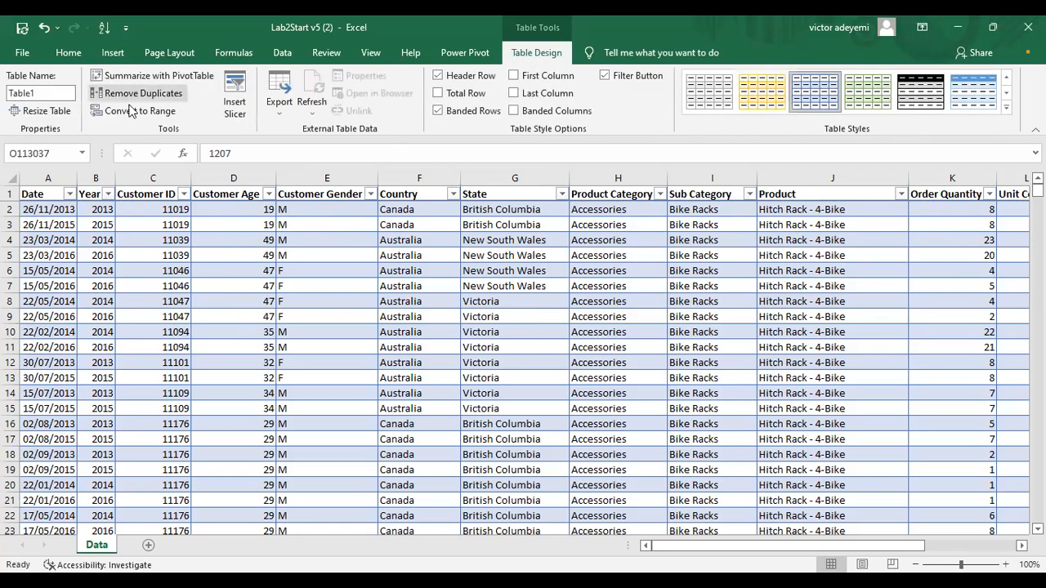
left_click_drag(38, 91, 1, 100)
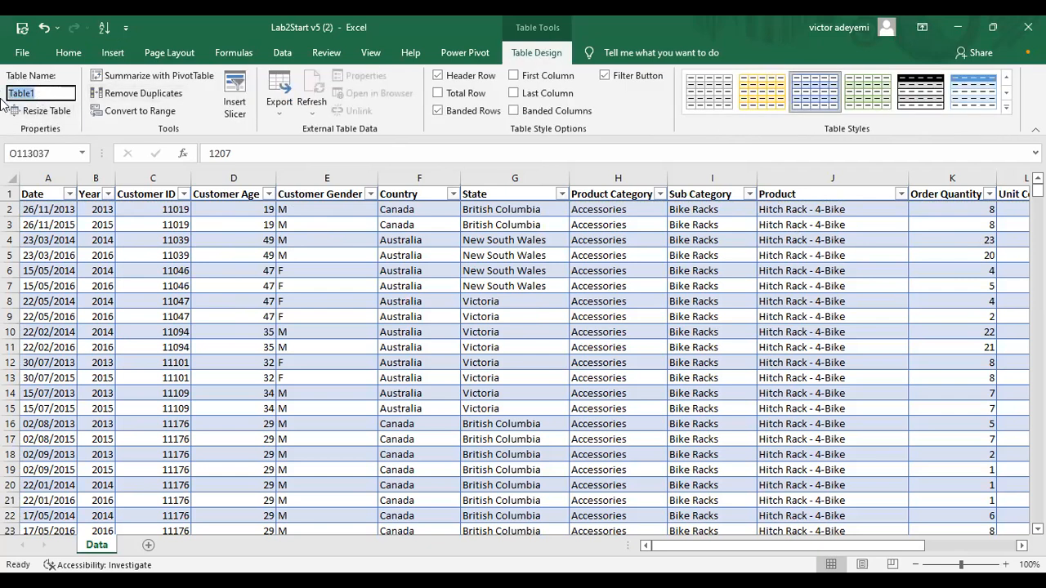
type("S")
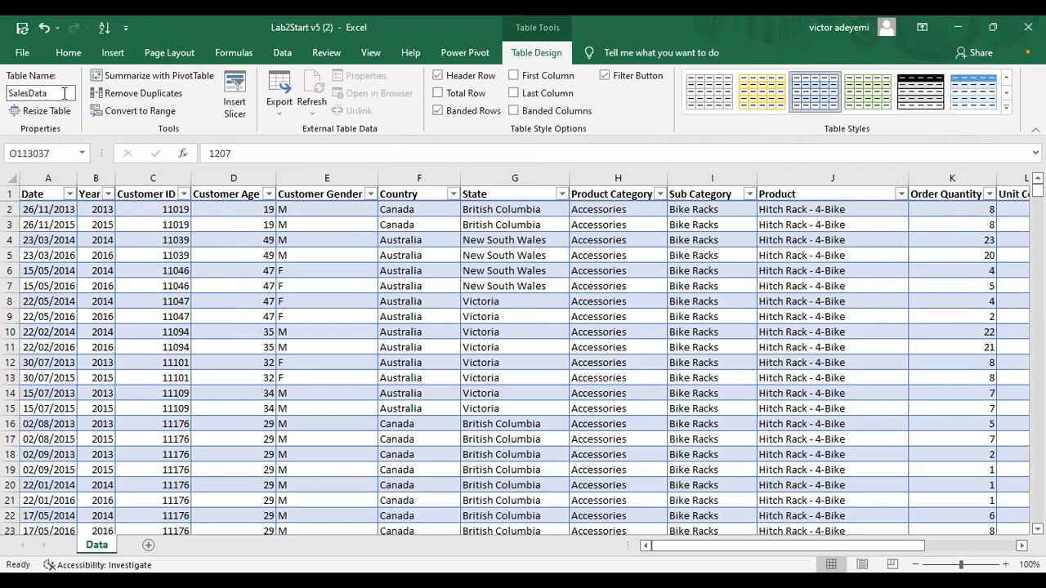
- Create a PivotTable from the SalesData table on a new worksheet
left_click(109, 53)
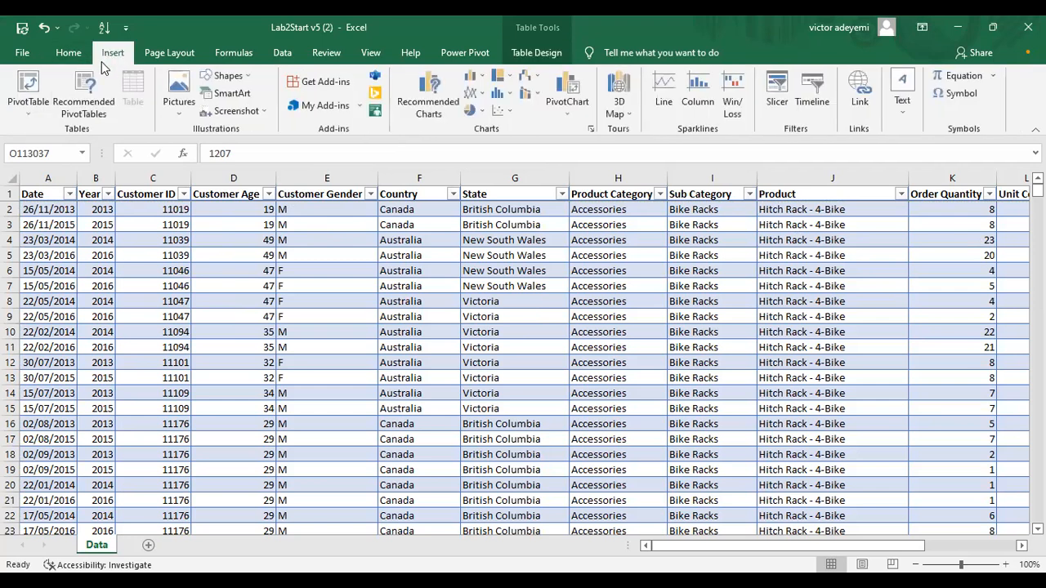
left_click(25, 86)
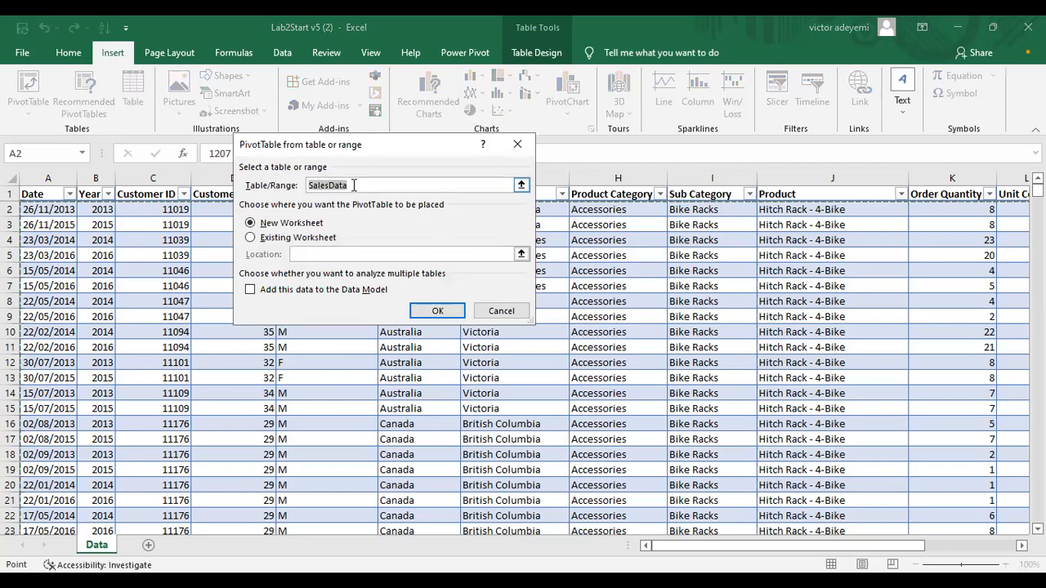
left_click(437, 313)
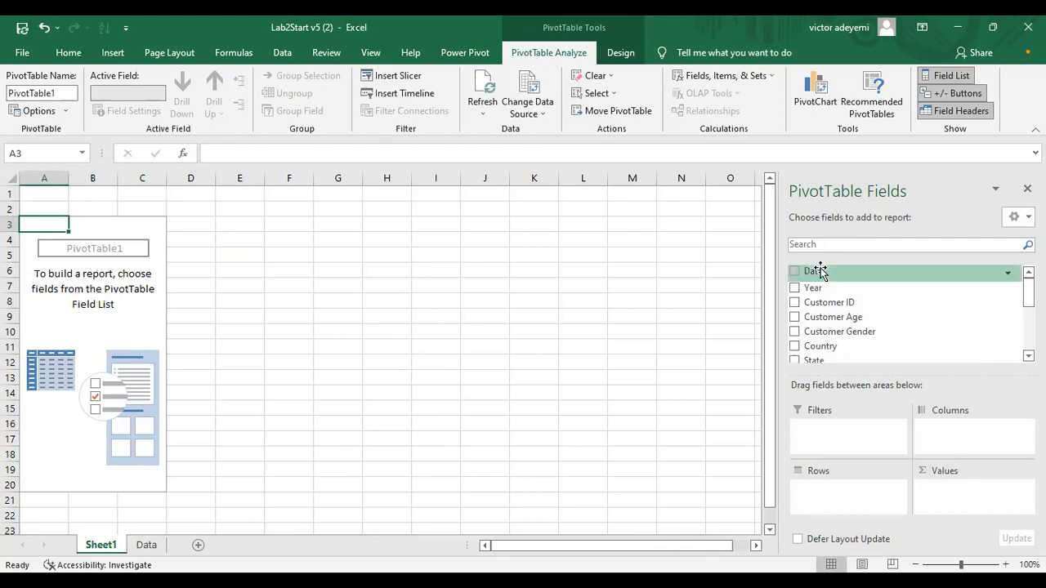
- Look through the available PivotTable fields and add Revenue to the report as a summed value
scroll(899, 315, "down", 4)
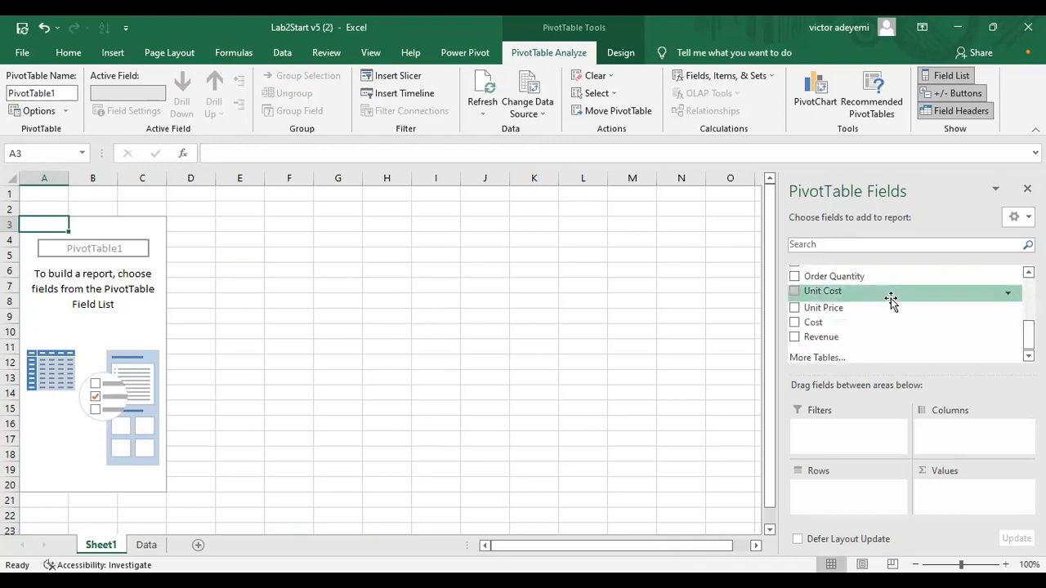
scroll(899, 315, "up", 4)
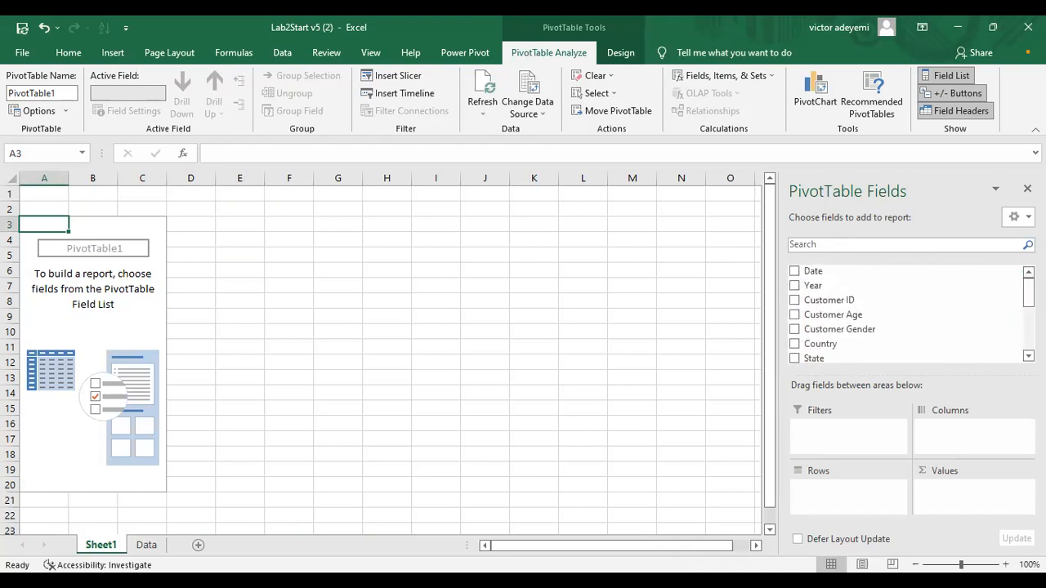
scroll(899, 314, "down", 4)
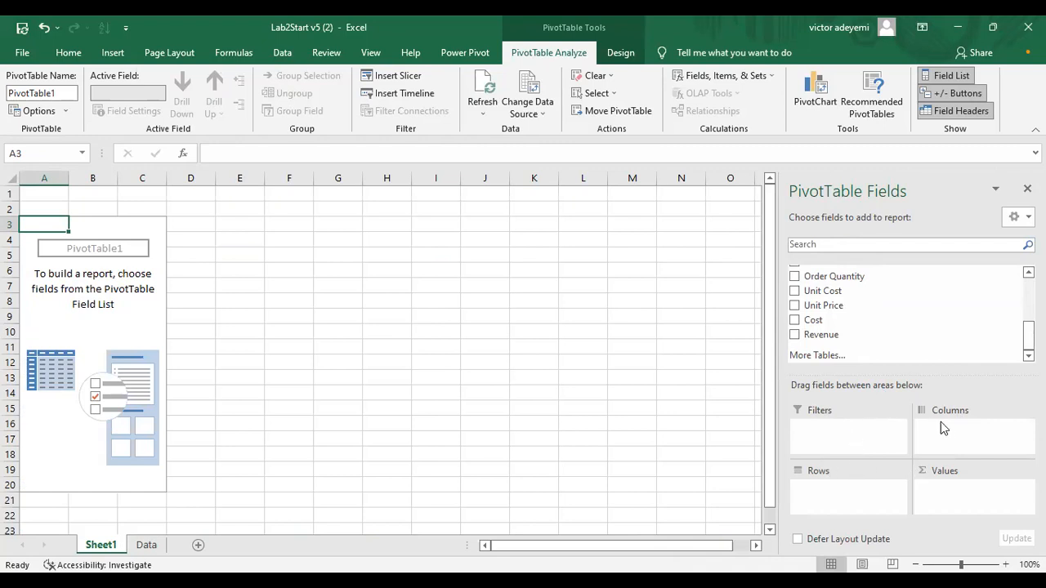
left_click(794, 336)
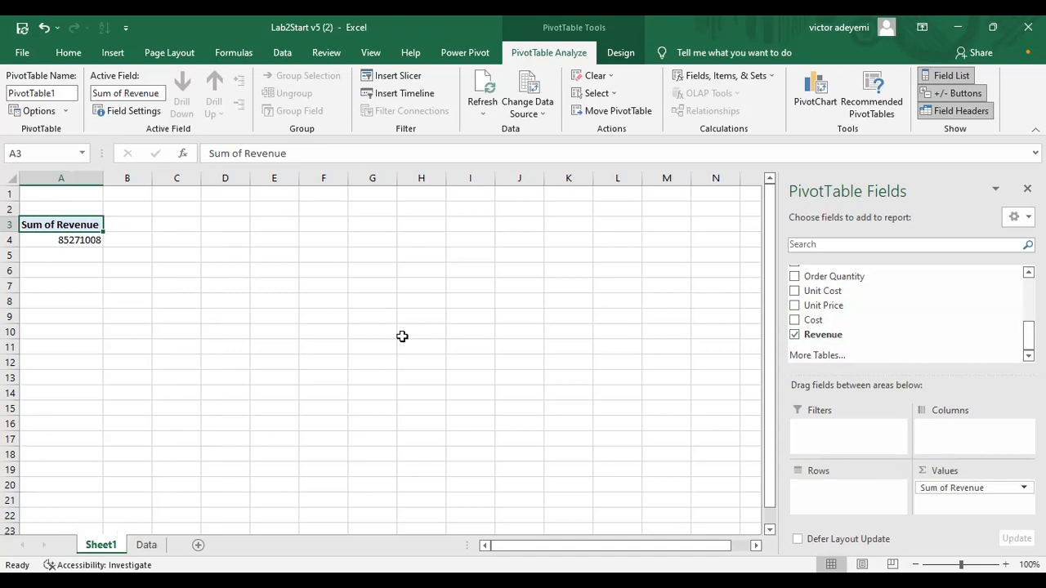
- Format the revenue sum in cell A4 with thousands separators and no decimal places
left_click(79, 241)
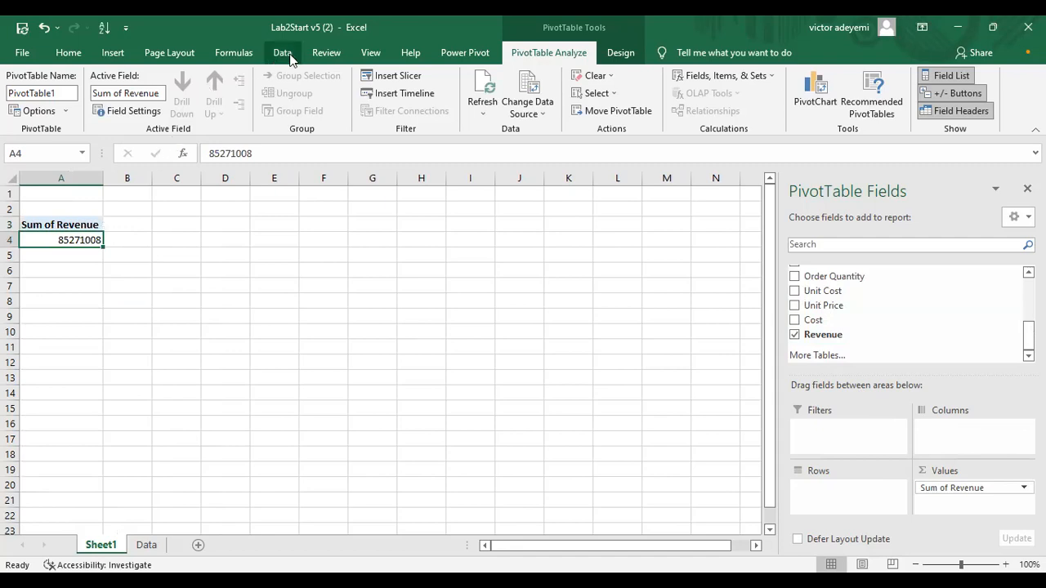
left_click(76, 55)
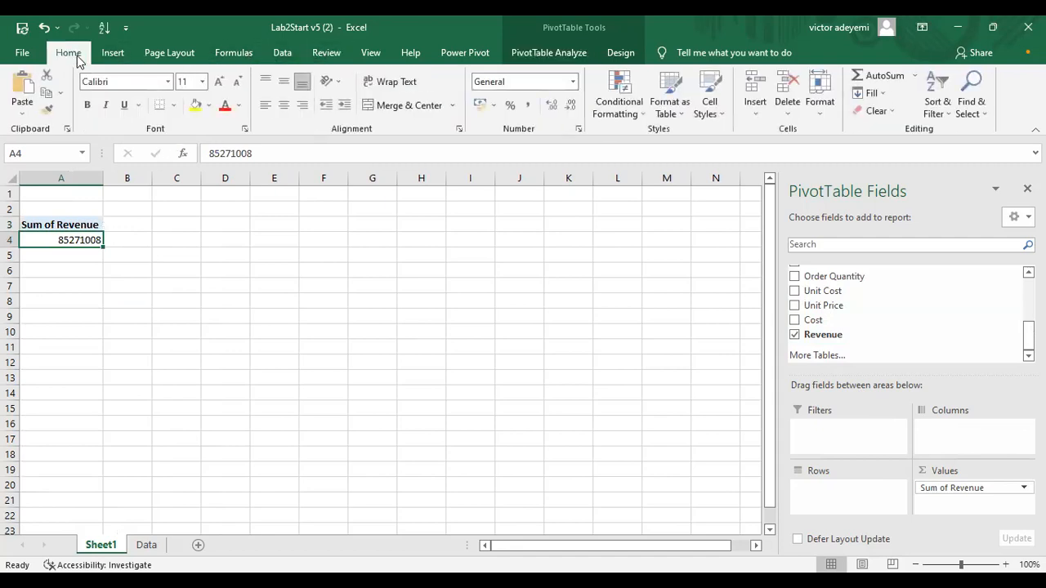
left_click(293, 55)
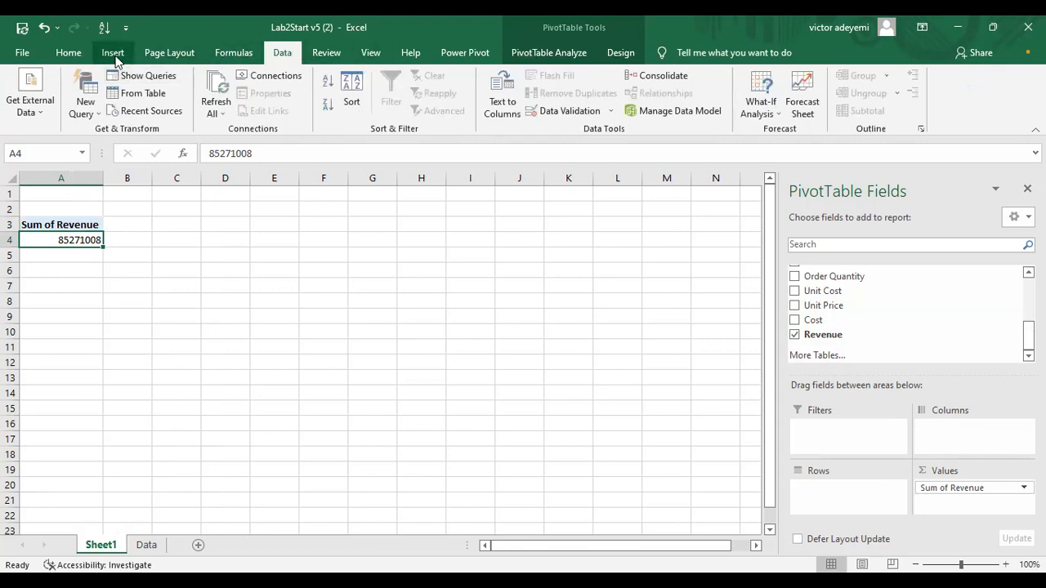
left_click(119, 54)
left_click(72, 54)
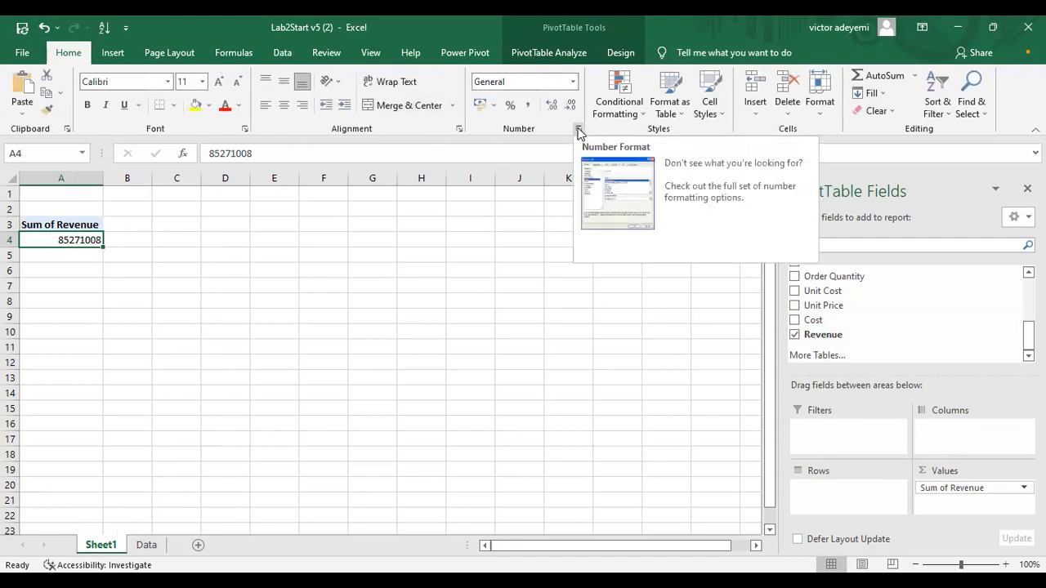
left_click(528, 106)
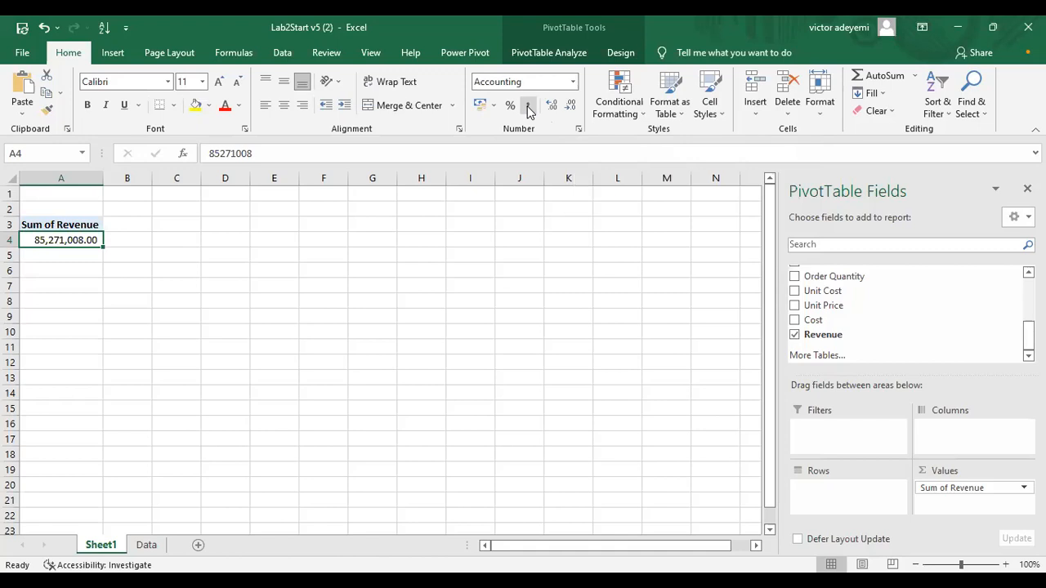
left_click(570, 106)
left_click(571, 106)
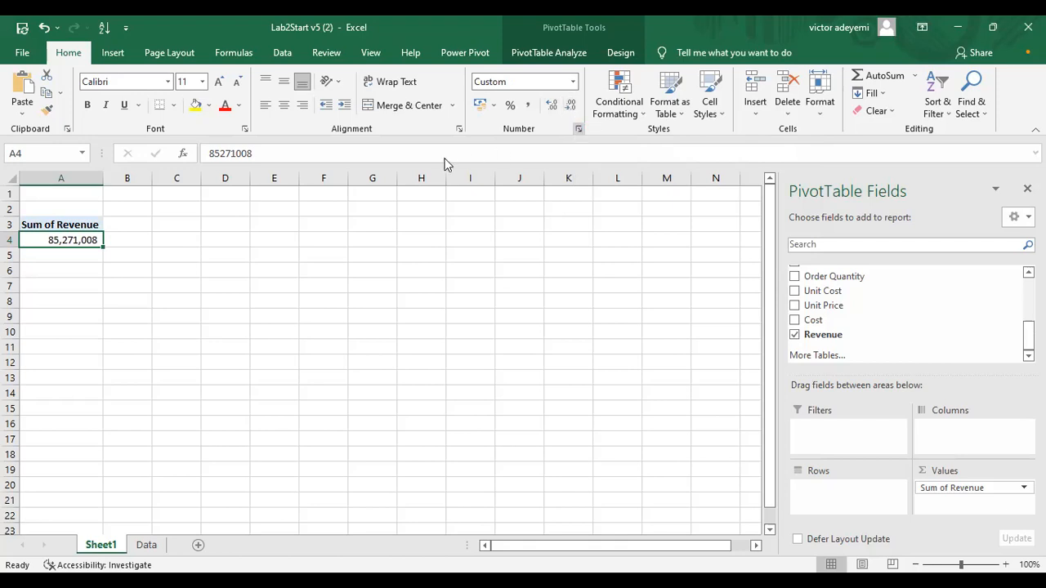
- Switch the number format of the revenue sum in cell A4 to Currency with the € Valencian symbol
key("ctrl+1")
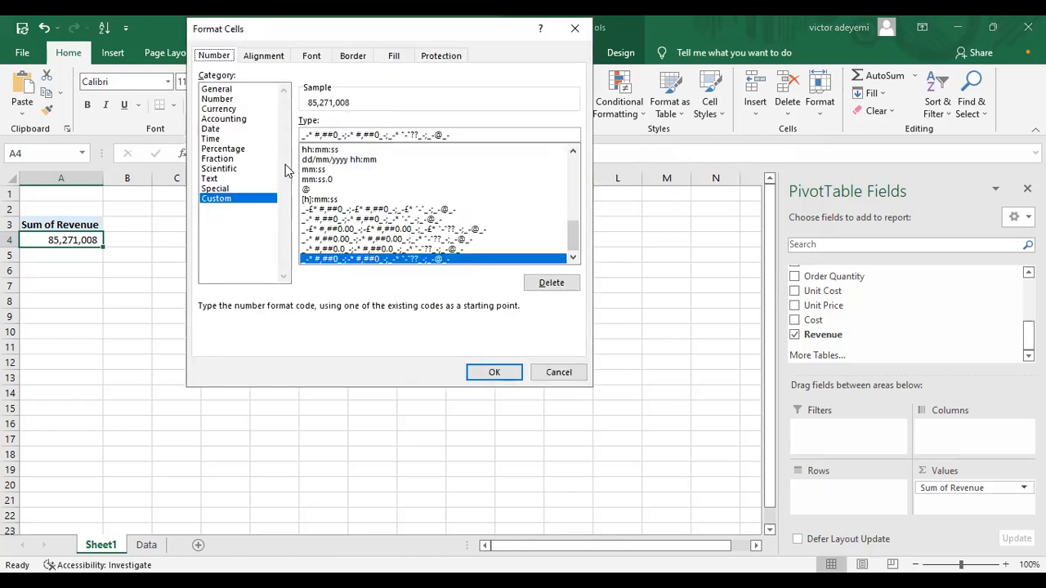
left_click(231, 110)
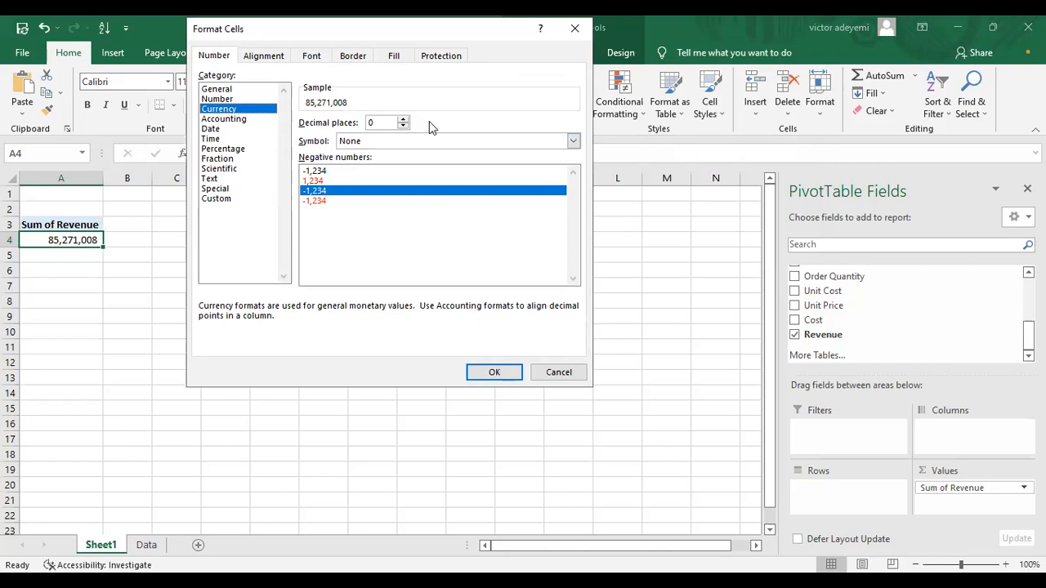
left_click(574, 141)
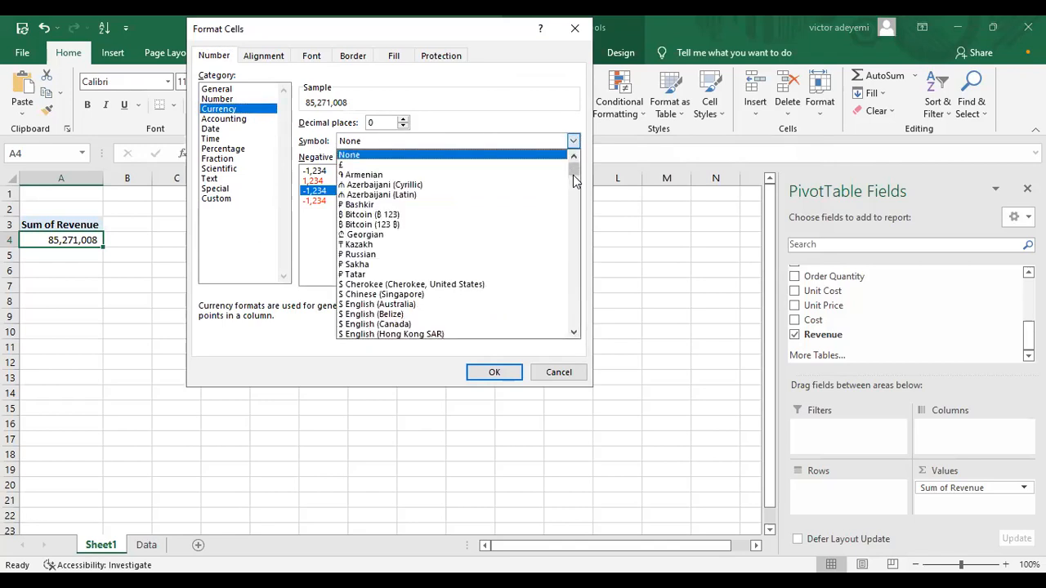
left_click(485, 142)
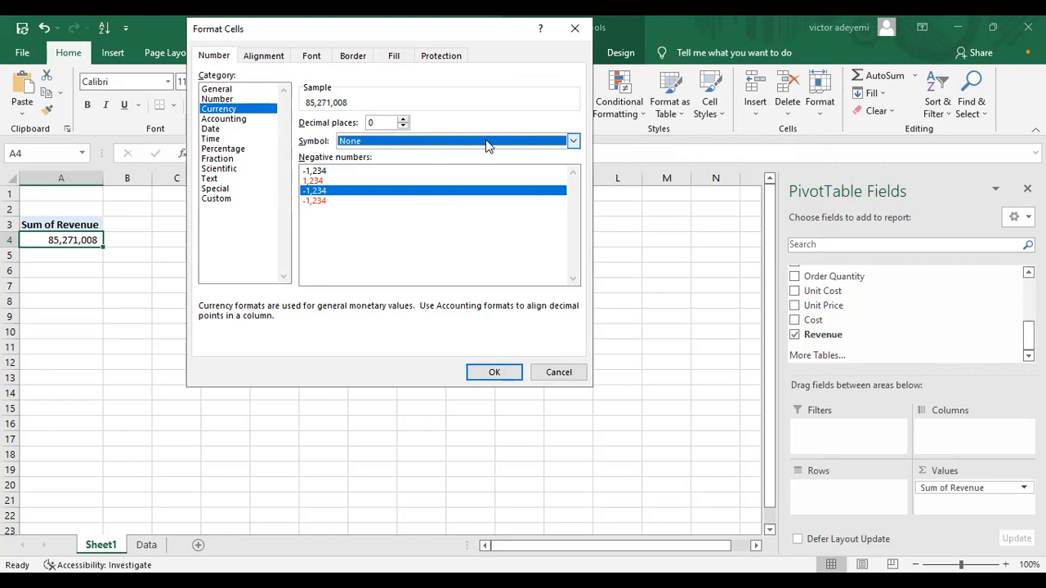
left_click(486, 142)
key("n")
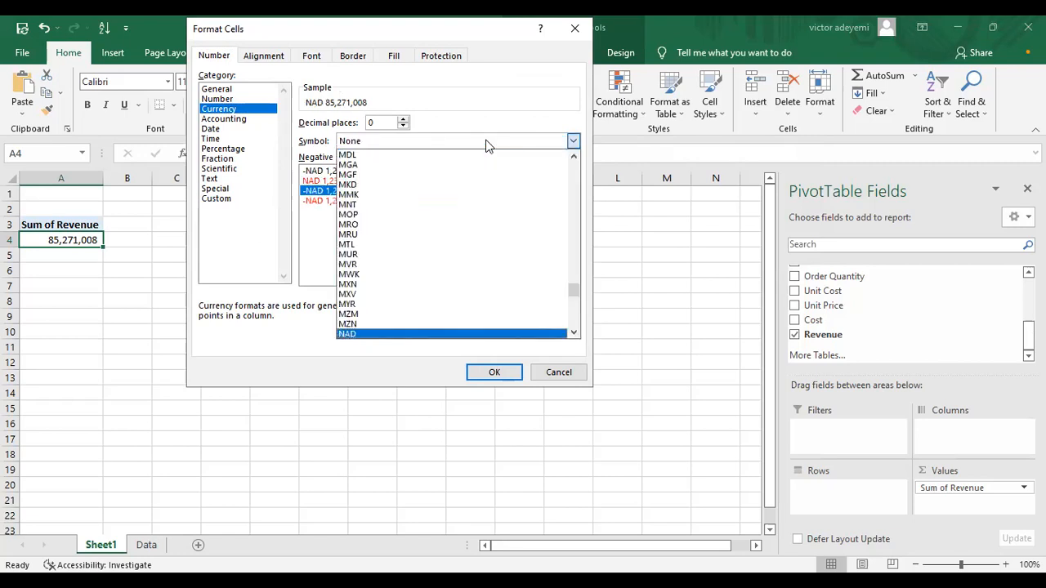
key("a")
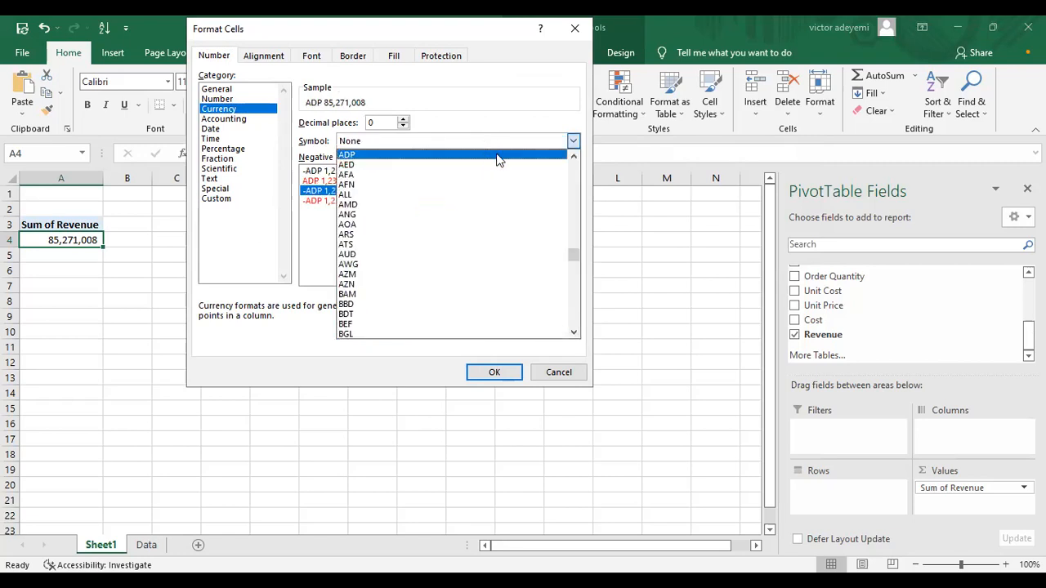
left_click_drag(573, 252, 572, 201)
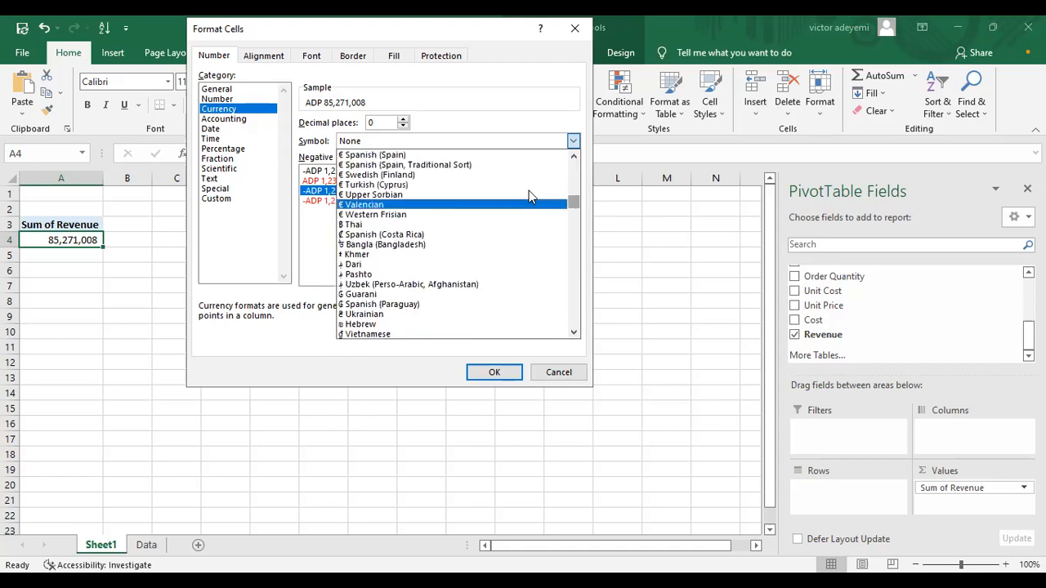
left_click(442, 205)
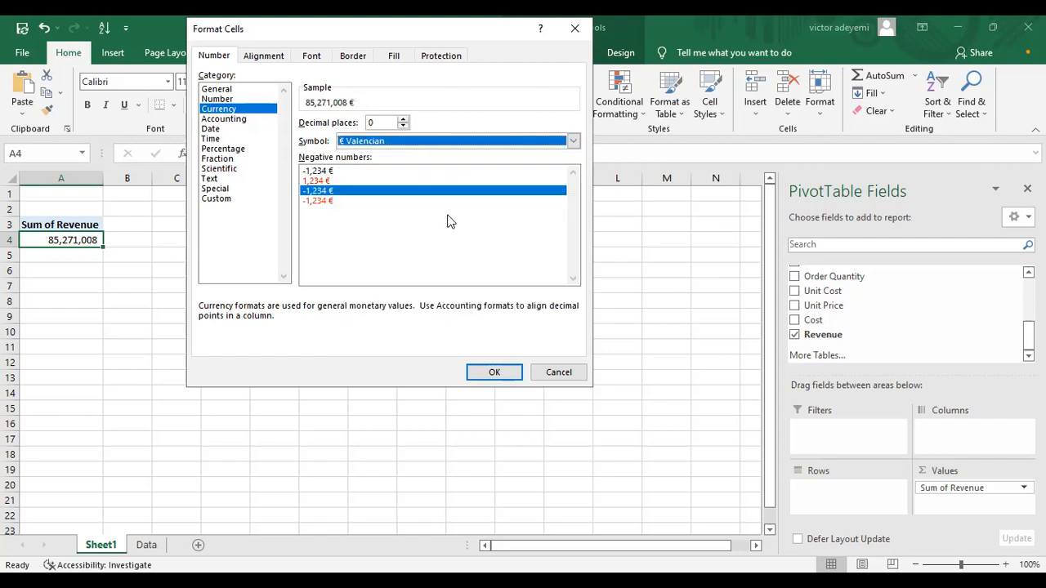
- Change the currency symbol of the revenue sum to £ English (United Kingdom) and apply the format
left_click(572, 141)
left_click(573, 181)
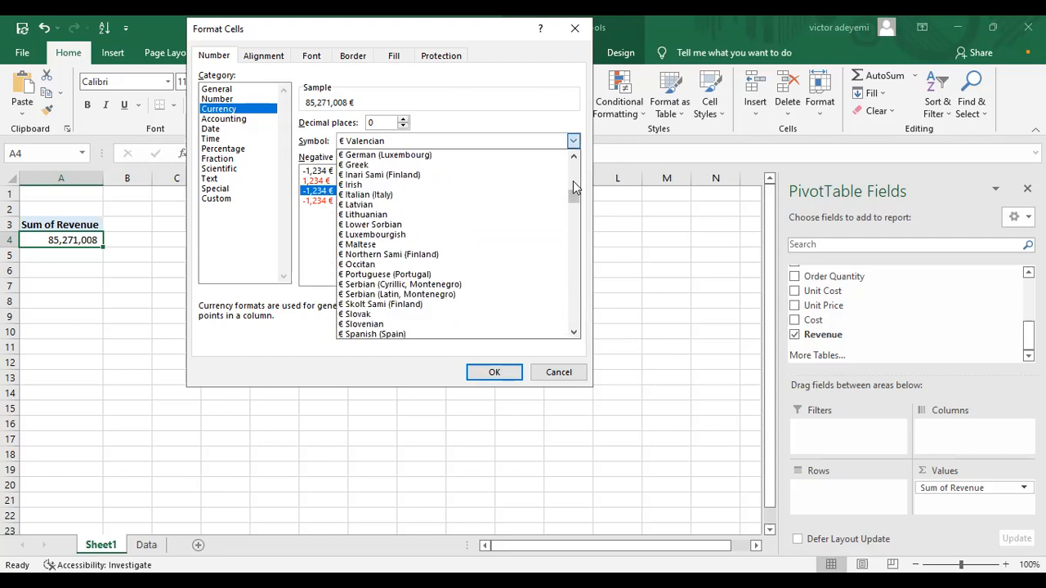
left_click(574, 168)
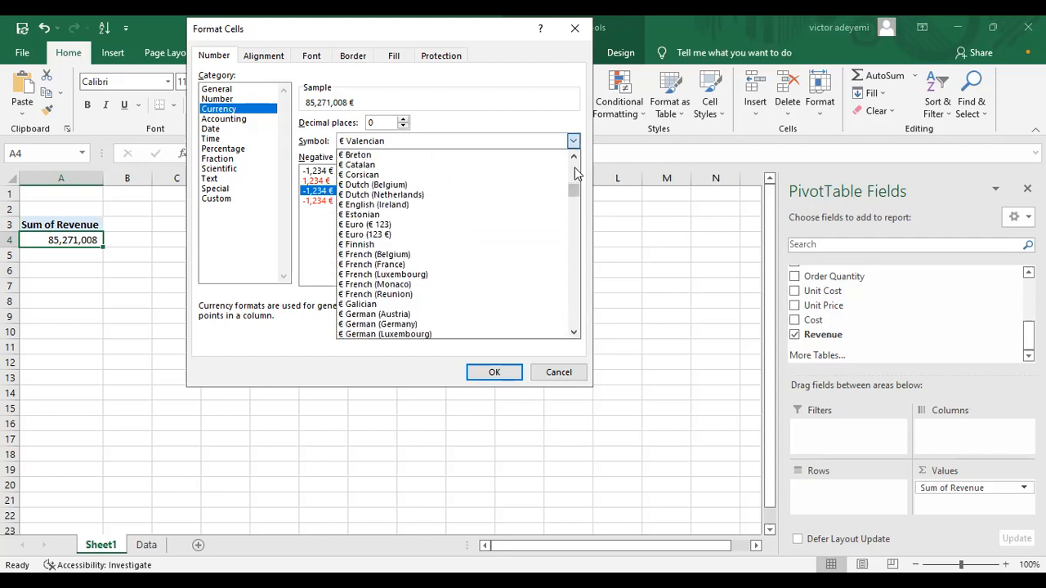
left_click(574, 164)
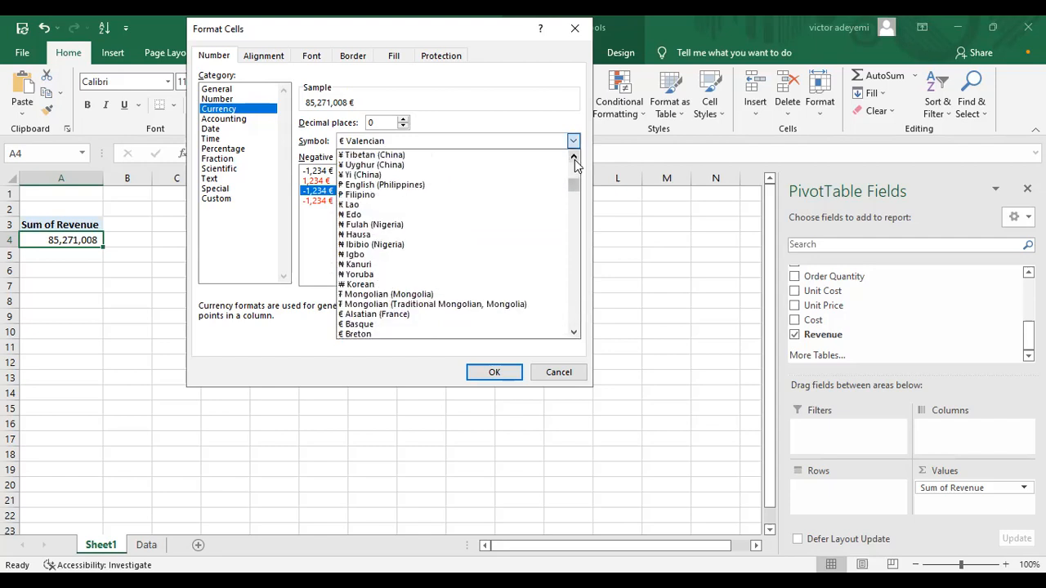
left_click(574, 159)
left_click(574, 160)
left_click(575, 160)
left_click(574, 160)
left_click(574, 159)
left_click(574, 159)
left_click(574, 160)
left_click(575, 159)
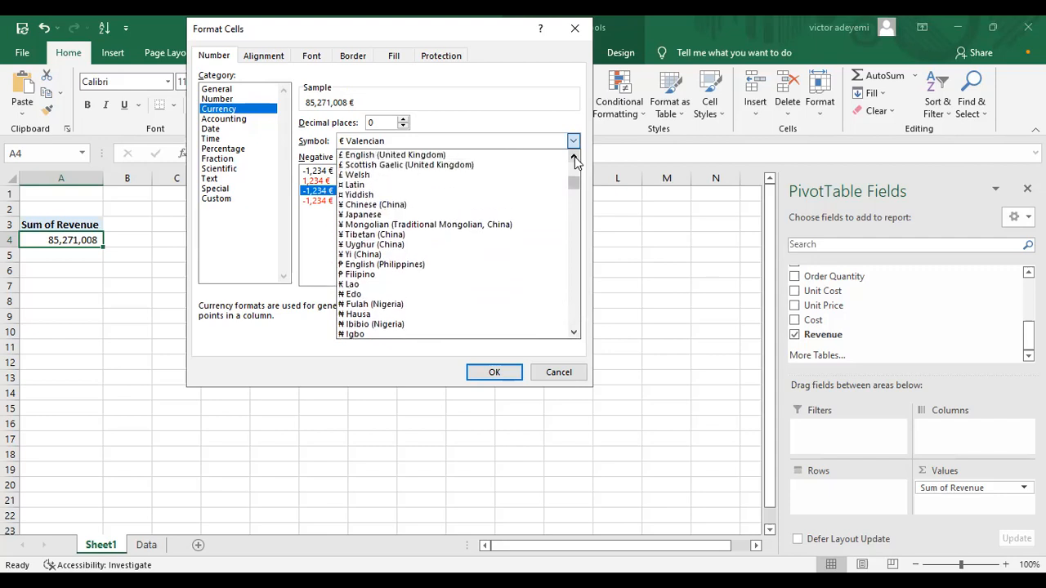
left_click(575, 160)
left_click(574, 159)
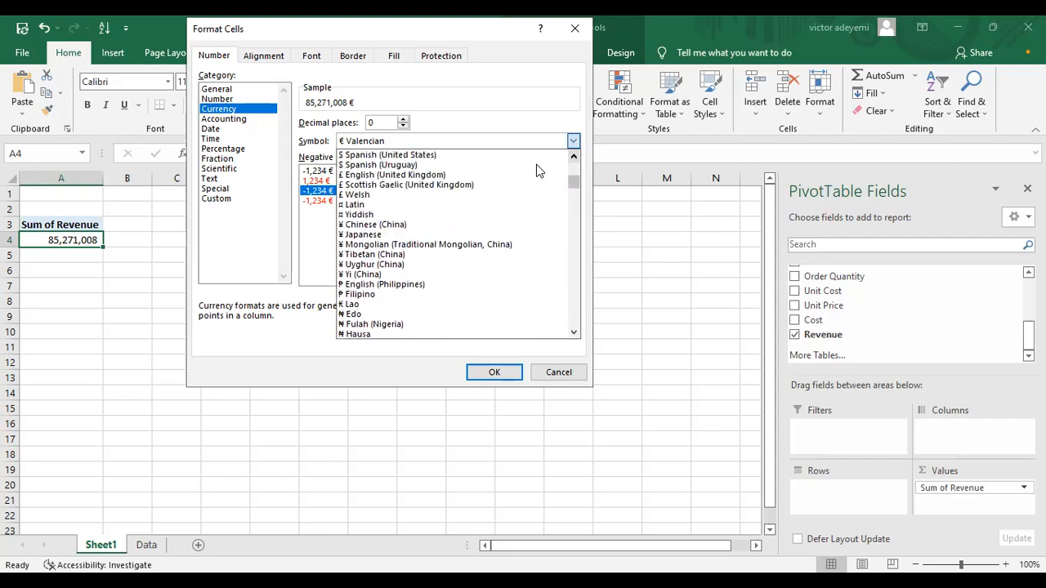
left_click(439, 178)
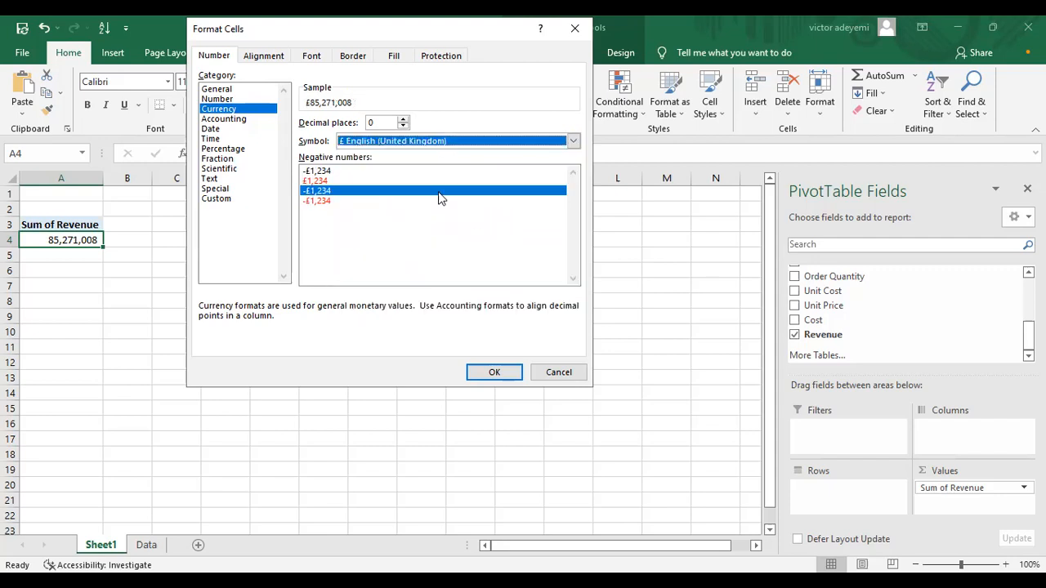
left_click(502, 377)
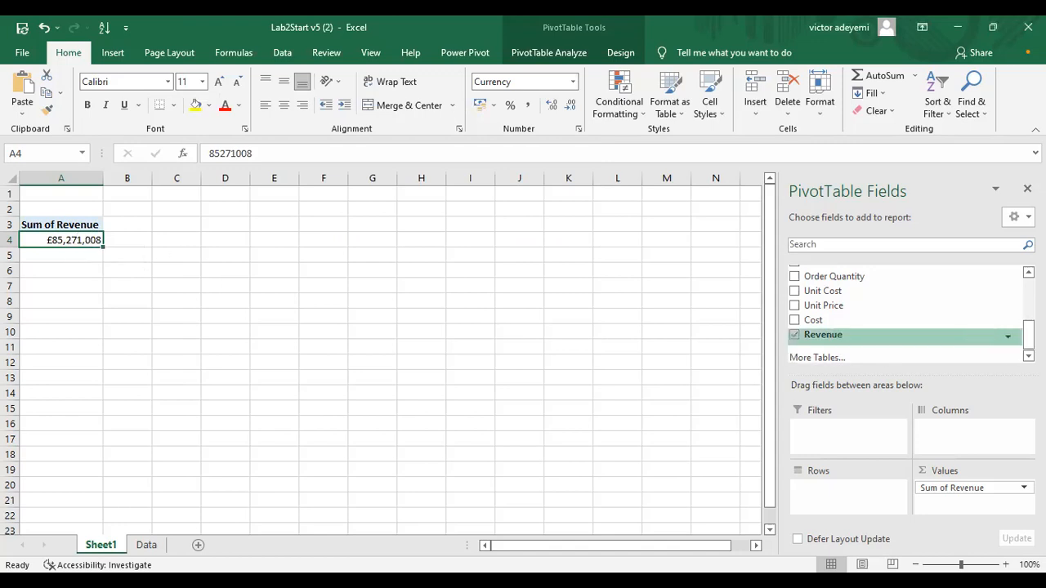
- Add the Customer Gender field to the rows of the PivotTable
scroll(903, 318, "up", 5)
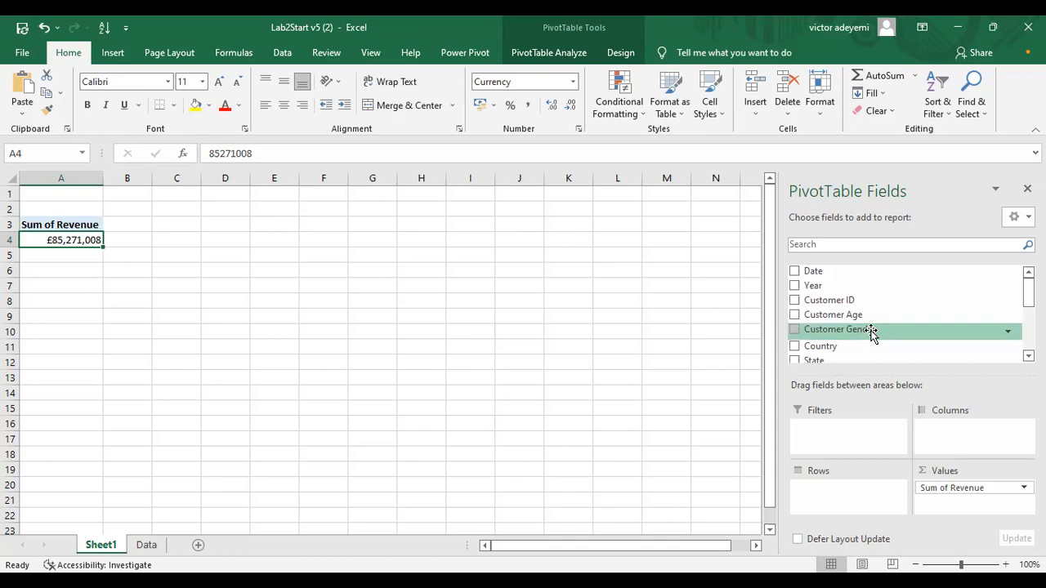
left_click_drag(872, 333, 864, 463)
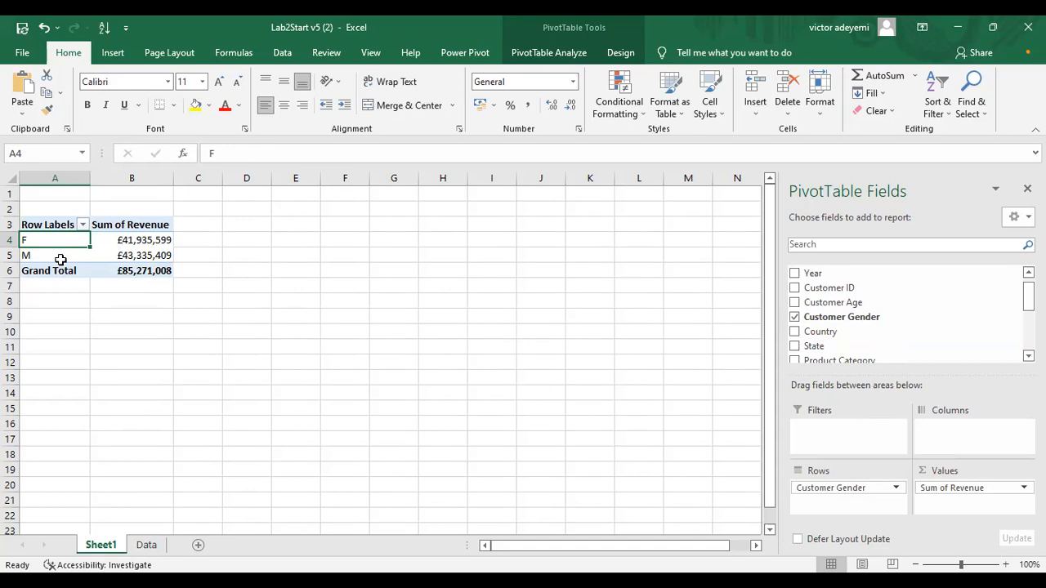
- On the Data sheet, replace every M with Male in the Customer Gender column, matching case
left_click(146, 545)
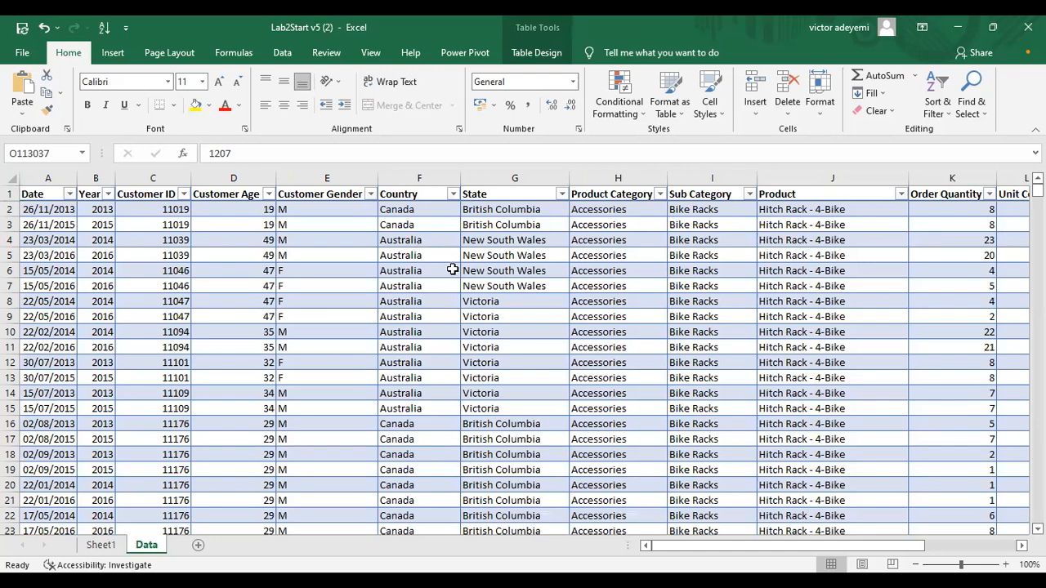
mouse_move(693, 546)
left_mouse_down()
mouse_move(791, 562)
mouse_move(699, 562)
left_mouse_up()
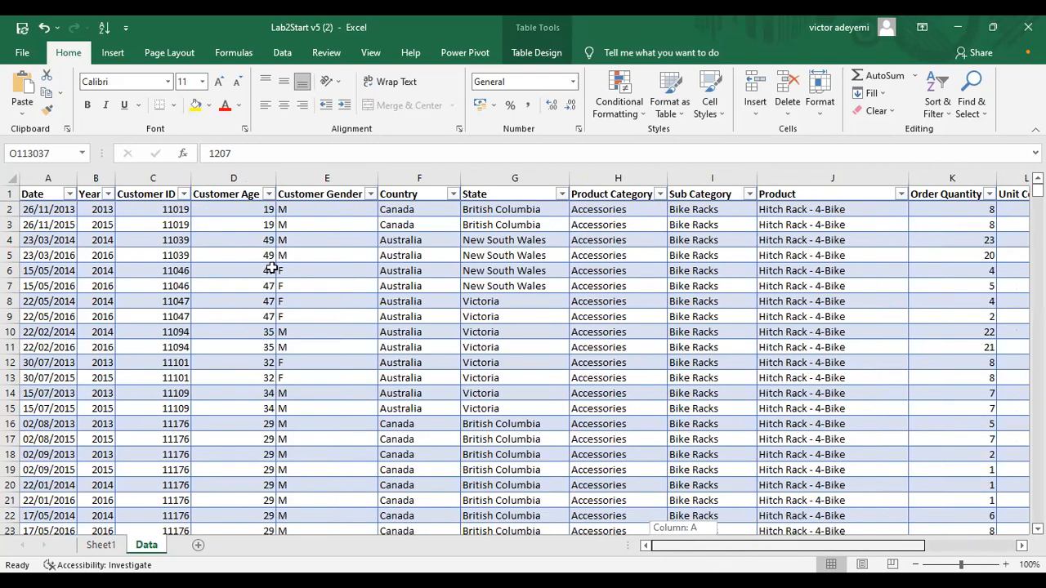
left_click(334, 173)
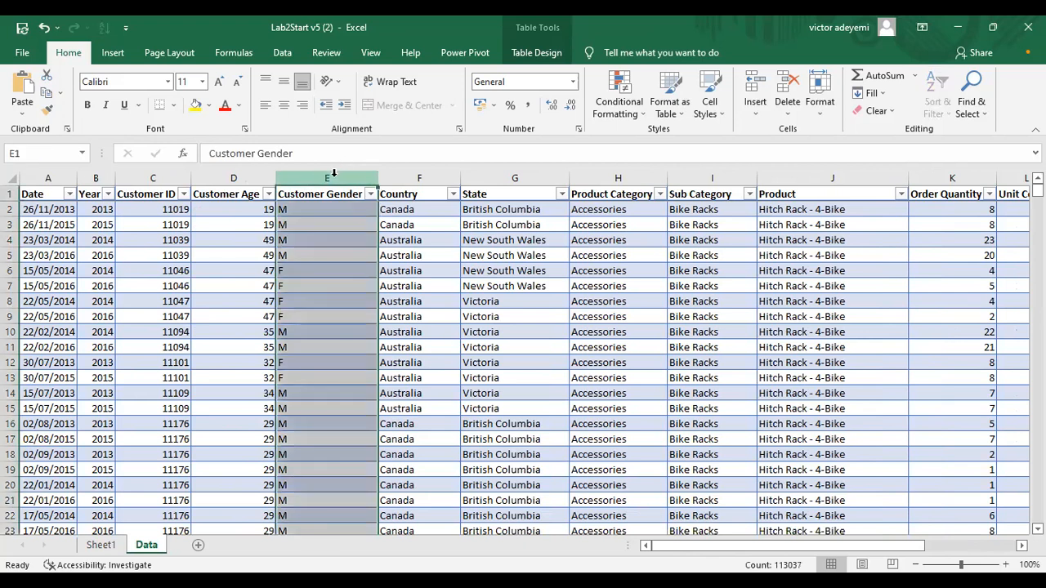
right_click(334, 172)
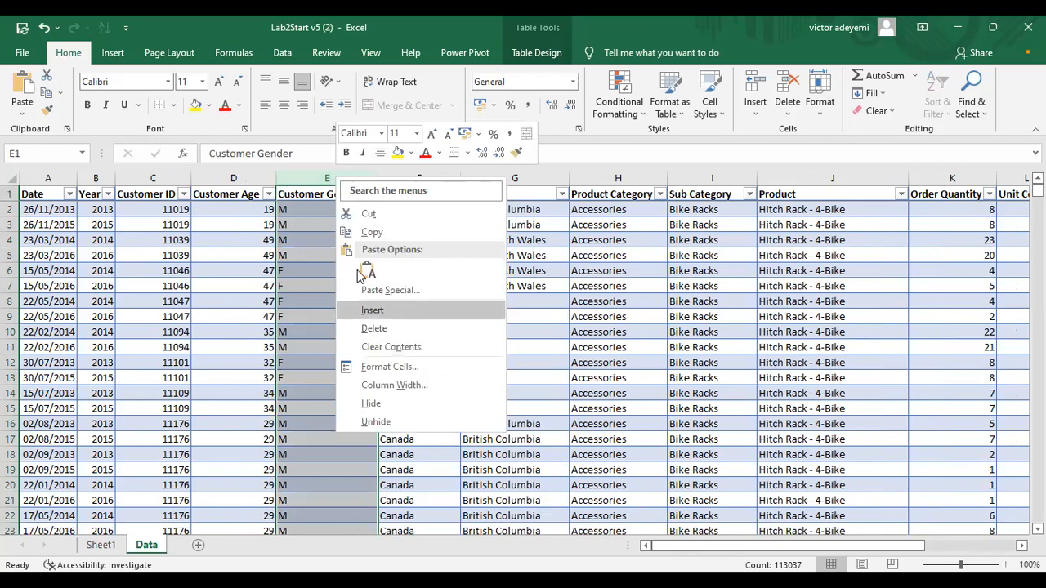
left_click(306, 177)
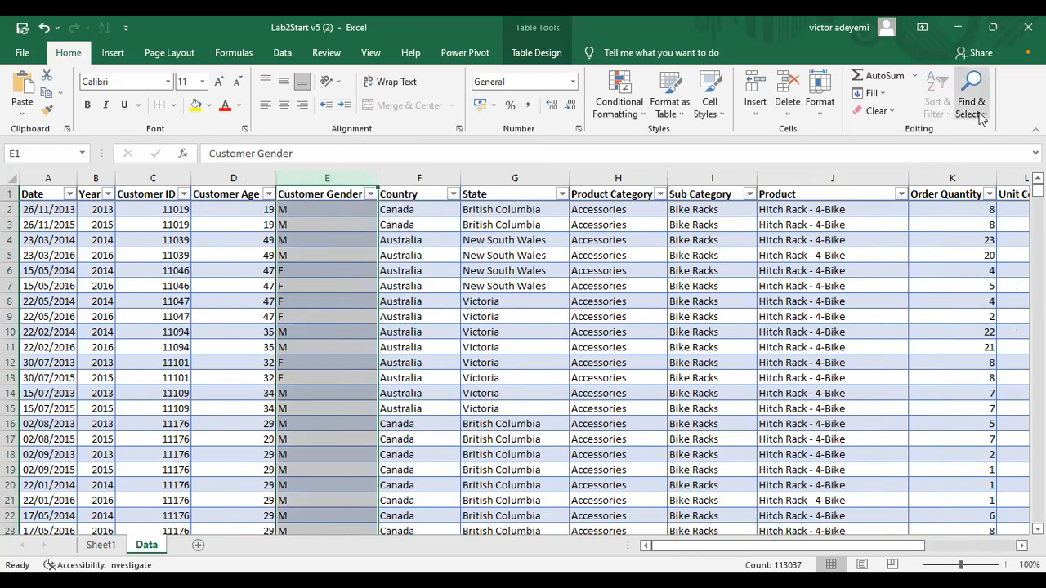
key("ctrl+h")
left_click(343, 235)
left_click(331, 199)
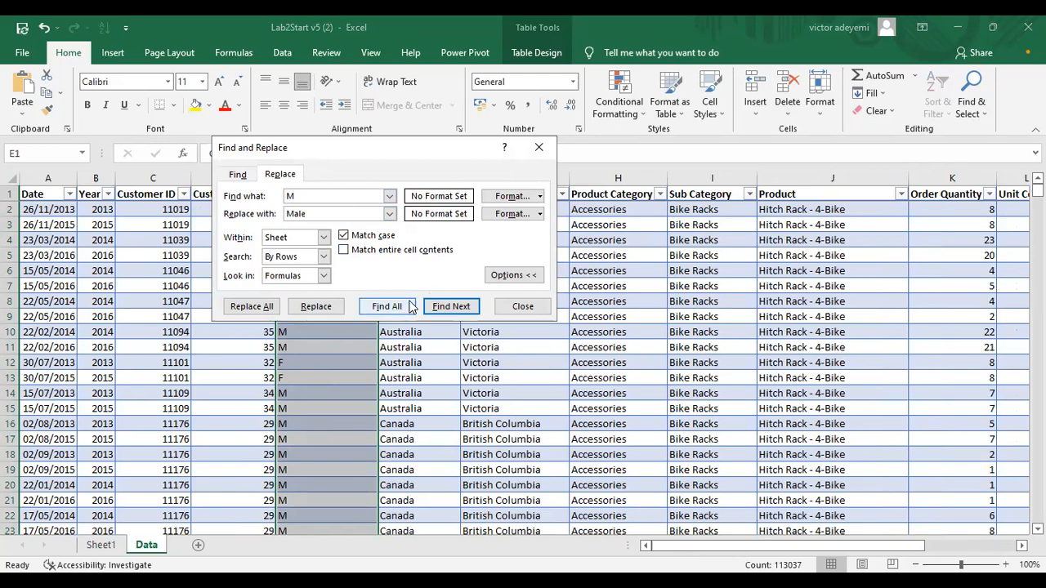
left_click(266, 308)
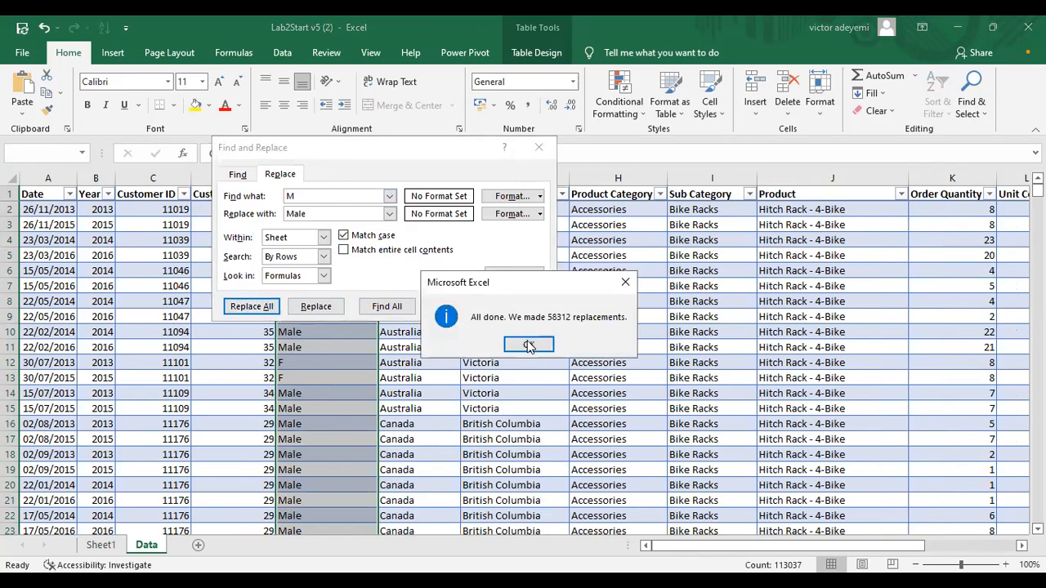
left_click(528, 345)
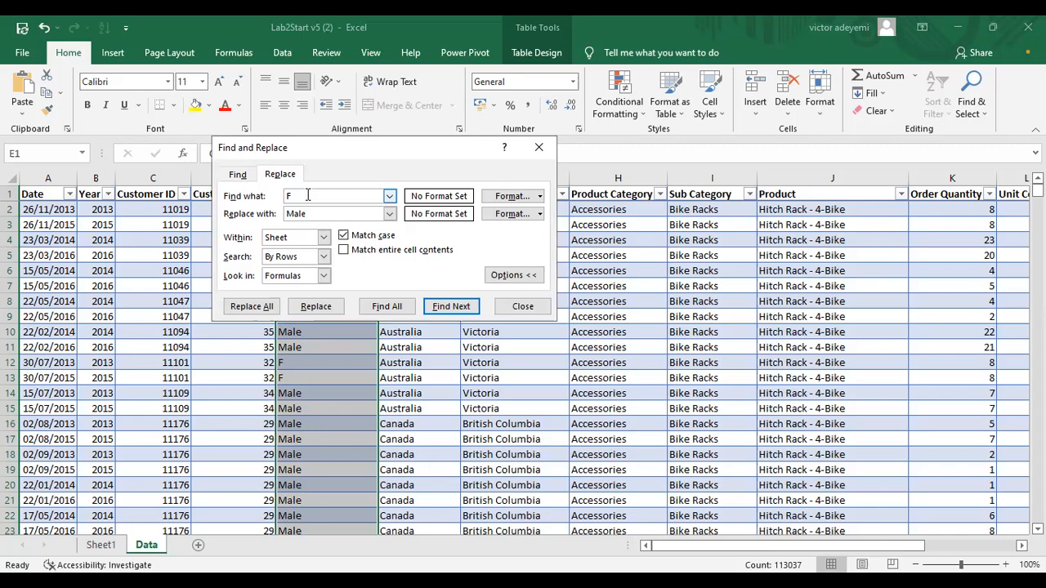
- Replace every F with Female in the Customer Gender column and close the Find and Replace dialog
double_click(307, 212)
type("Fem")
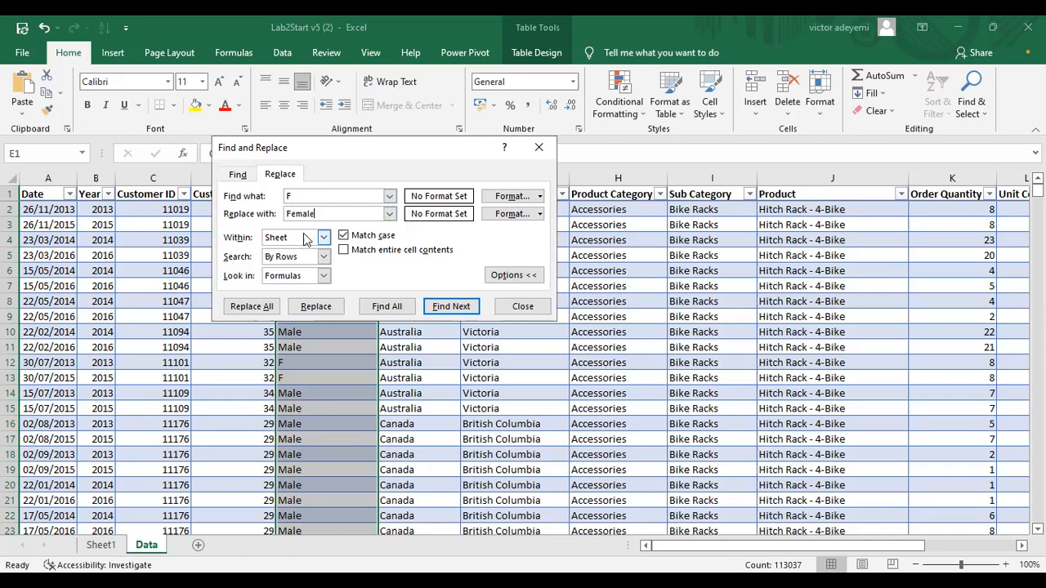
left_click(263, 307)
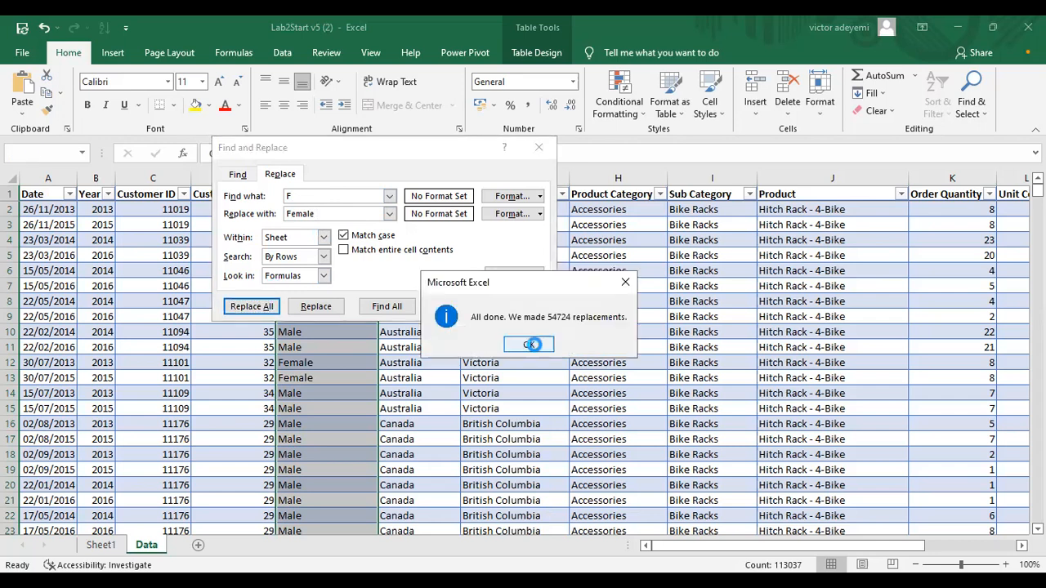
left_click(531, 344)
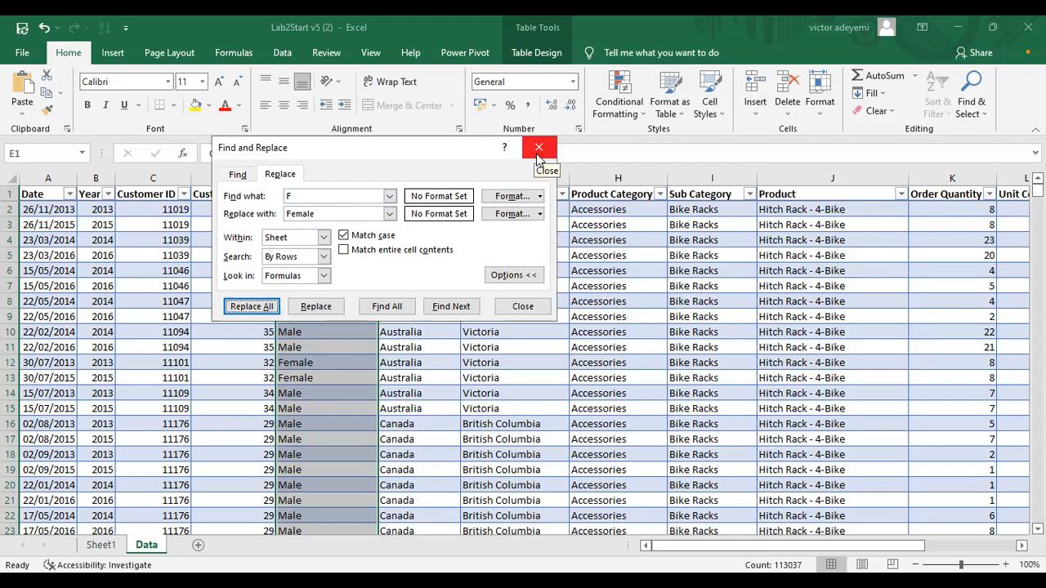
left_click(539, 148)
- Refresh the PivotTable on Sheet1 with the updated gender values
left_click(102, 545)
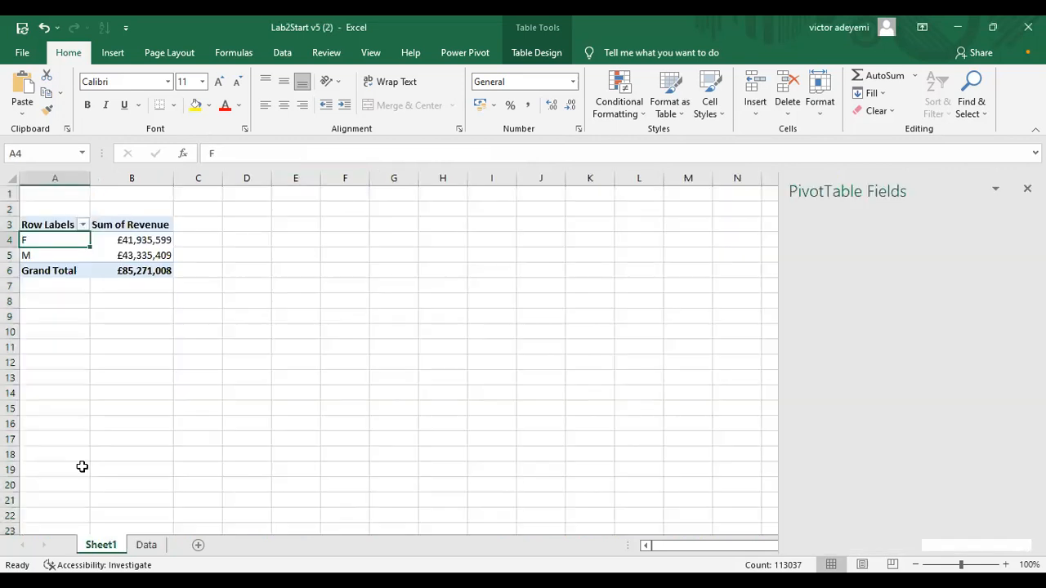
right_click(73, 239)
left_click(148, 316)
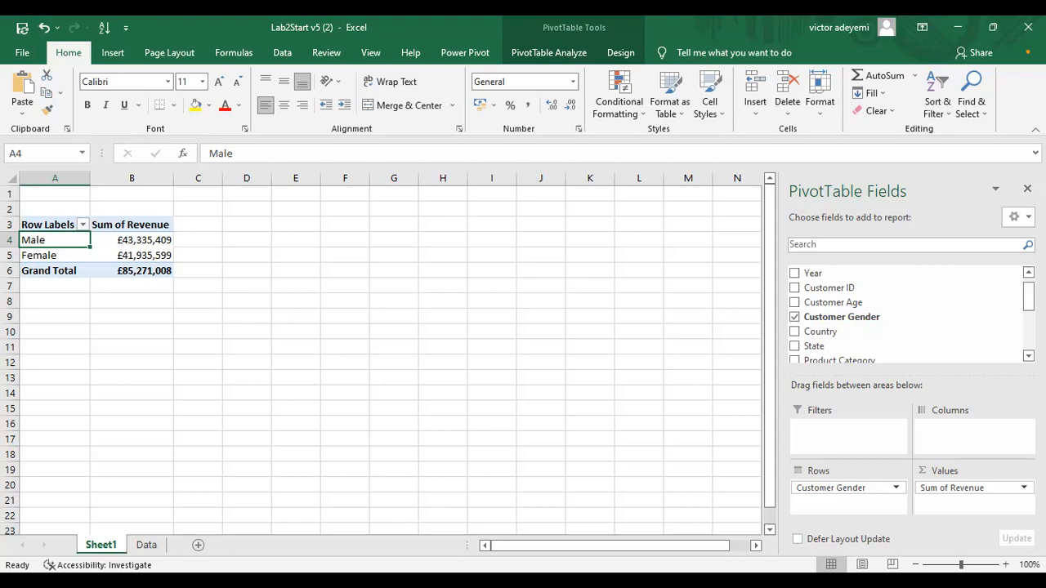
- Insert a second PivotTable from the salesdata table at cell A10 of the existing Sheet1
scroll(899, 315, "down", 1)
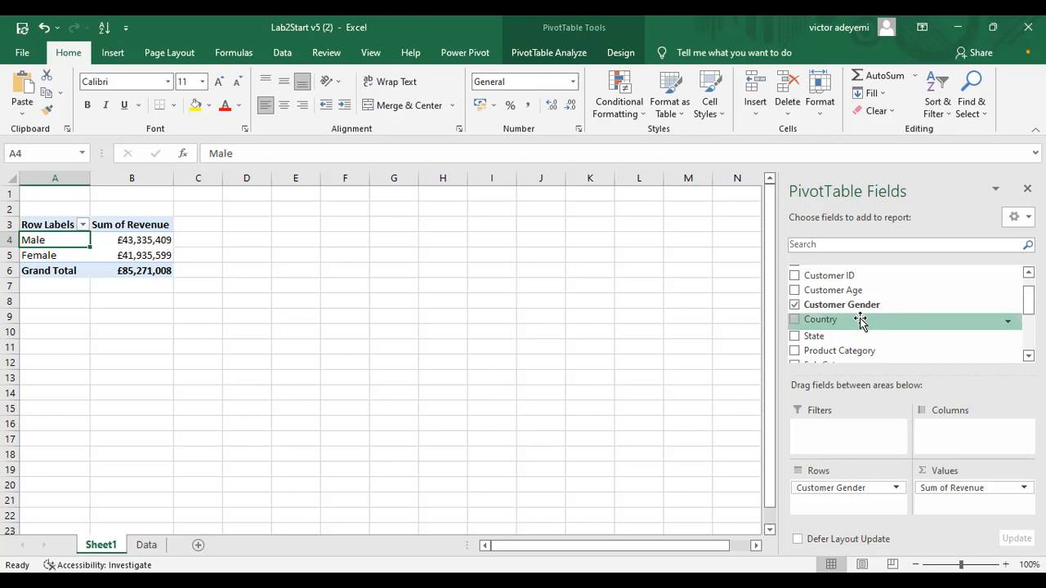
left_click(31, 330)
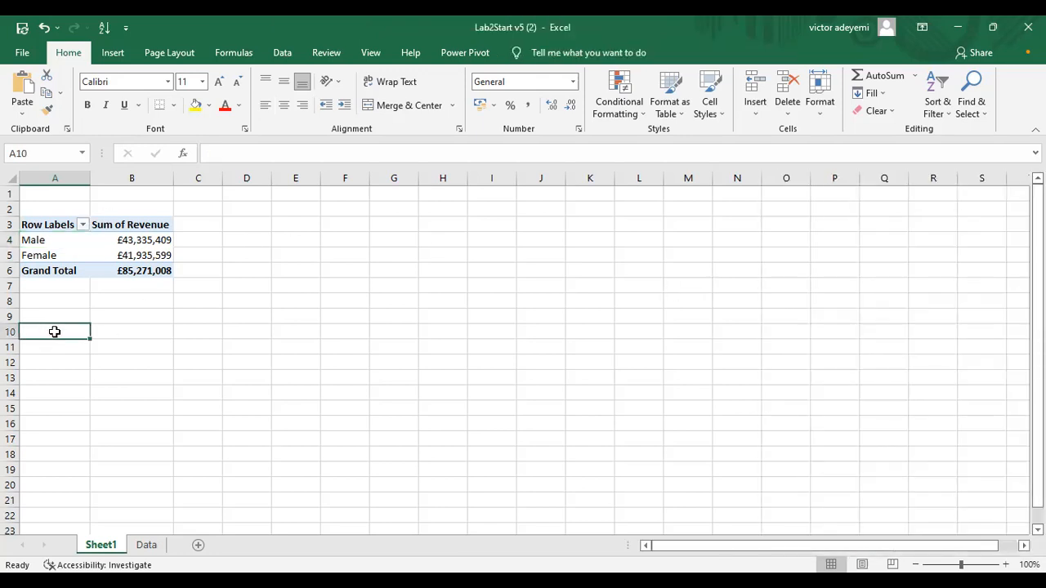
right_click(54, 331)
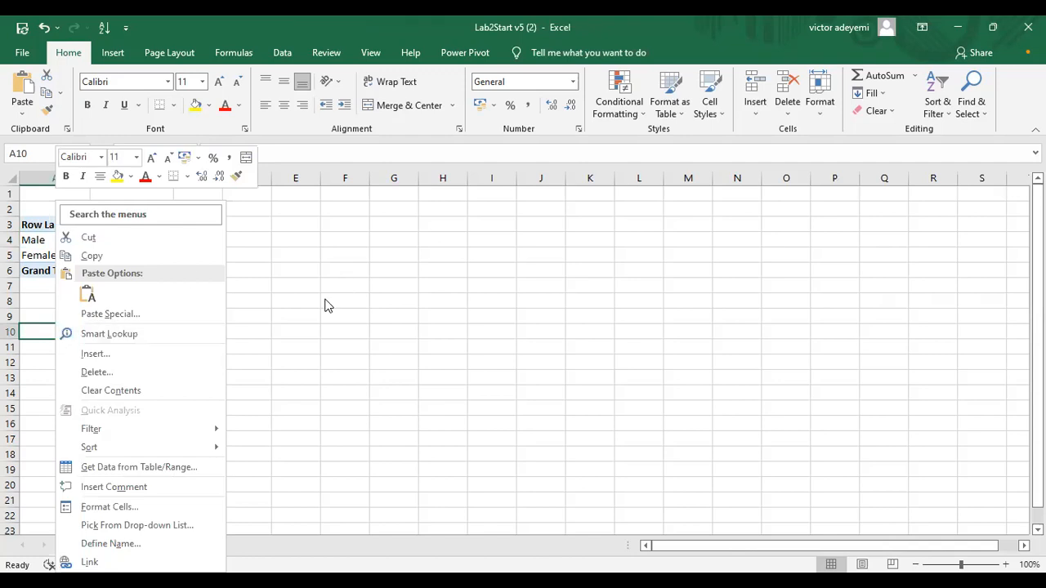
left_click(69, 49)
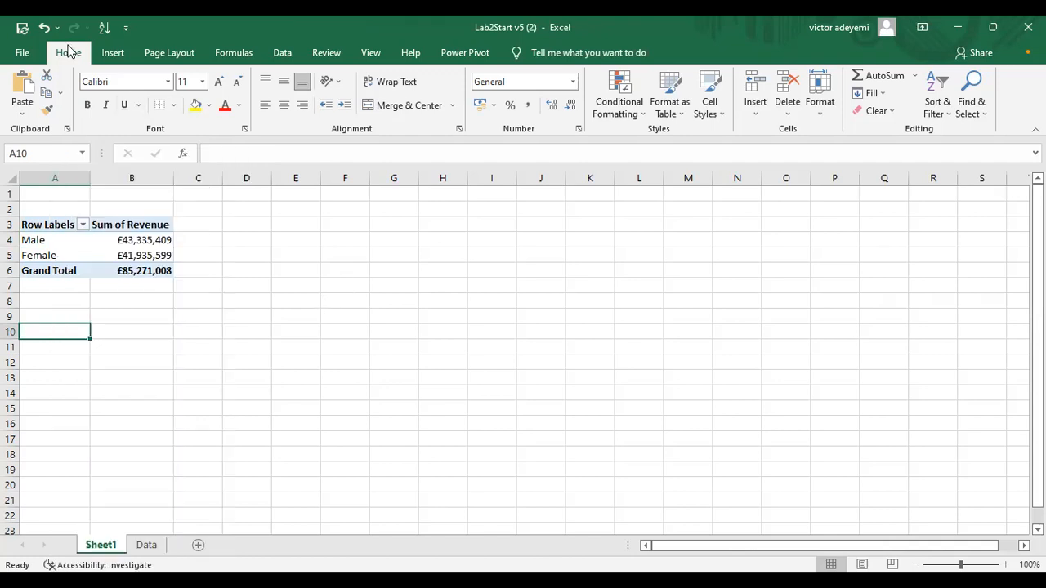
left_click(113, 55)
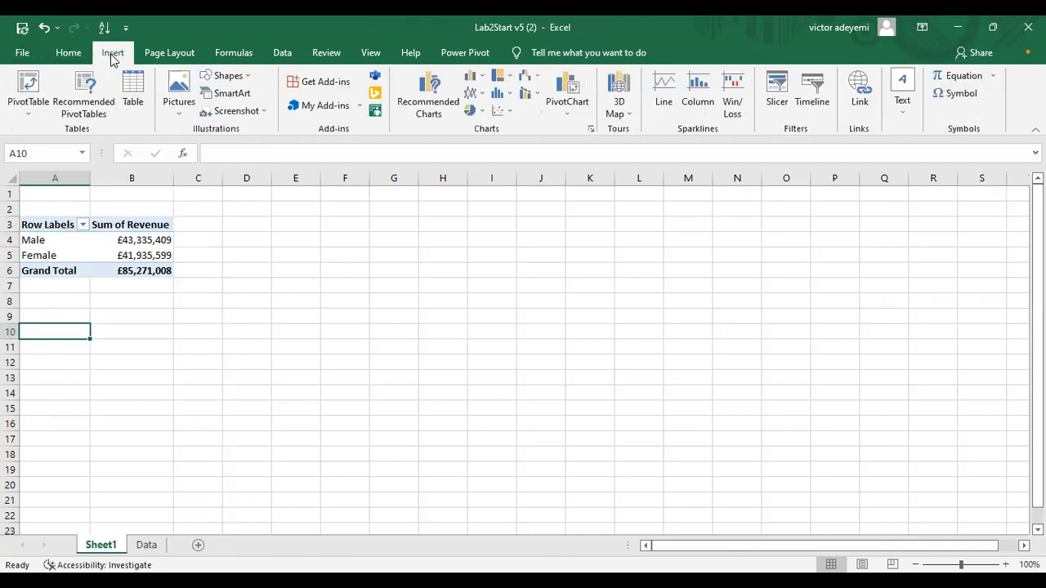
left_click(31, 89)
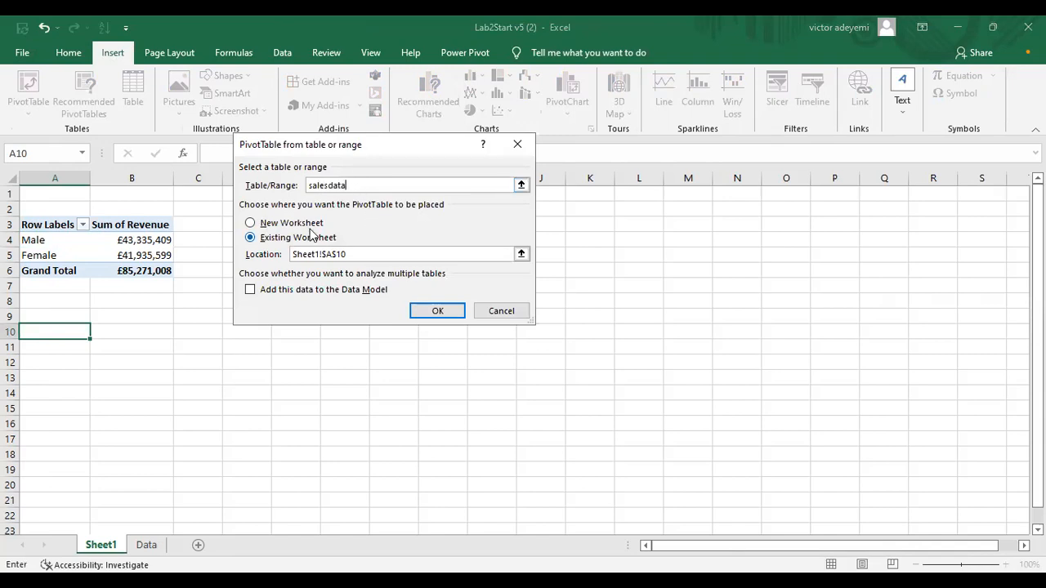
left_click(438, 314)
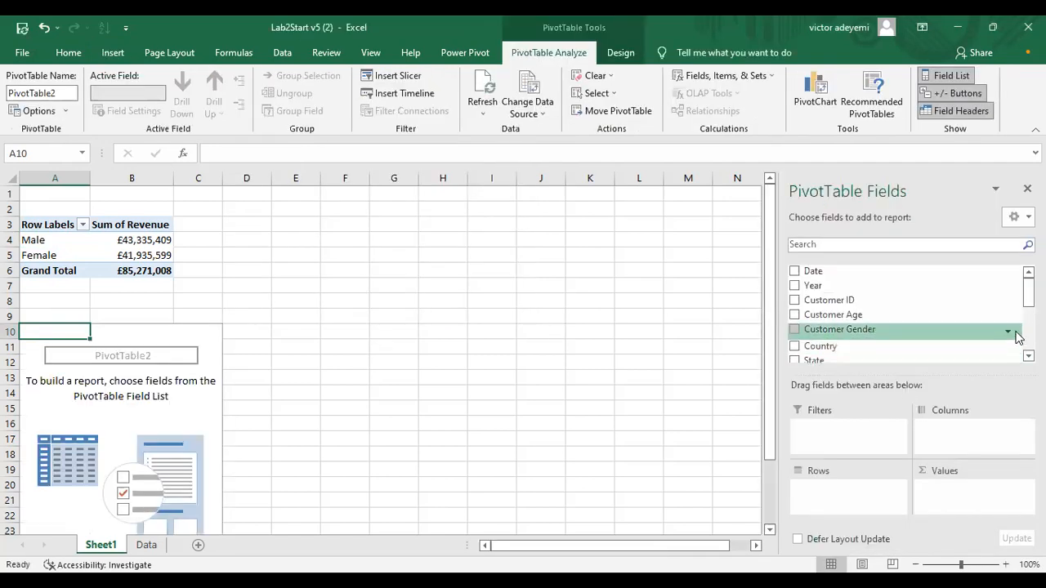
- Add the Revenue field to the values of the new PivotTable
scroll(852, 338, "down", 5)
left_click_drag(853, 338, 975, 458)
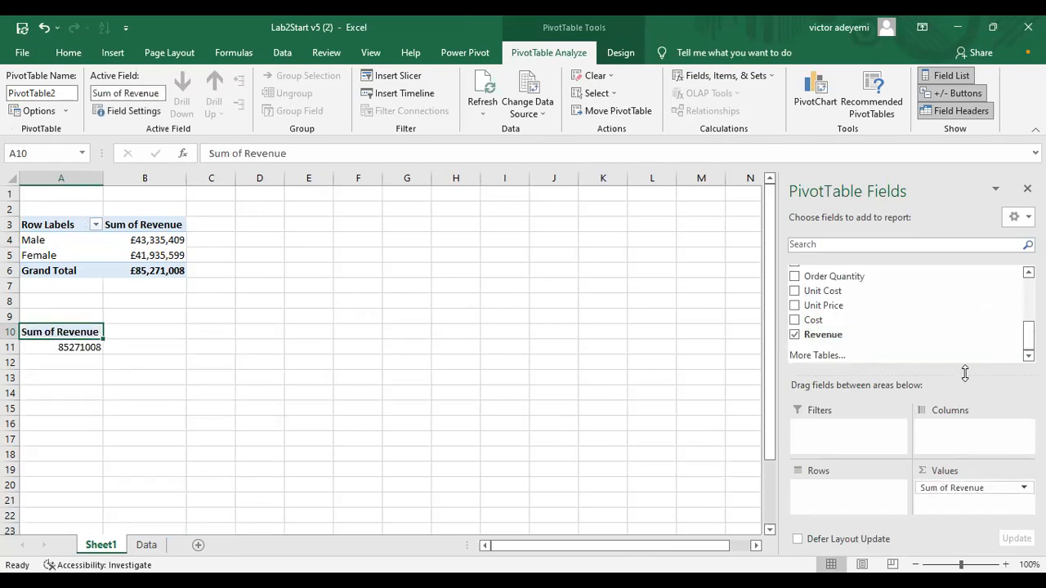
scroll(883, 310, "up", 5)
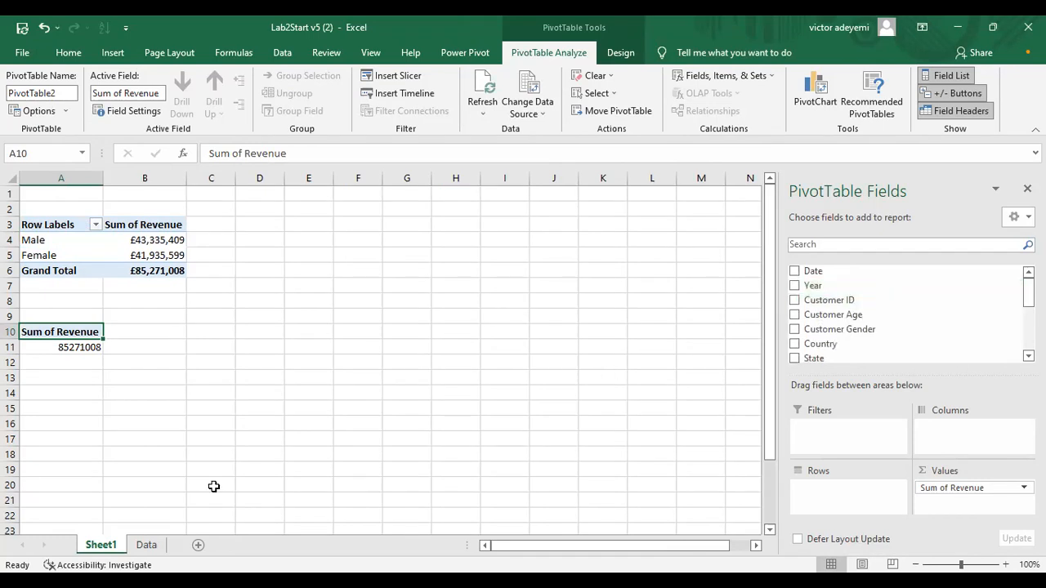
- Check which countries the Country column on the Data sheet contains and return to Sheet1
left_click(147, 545)
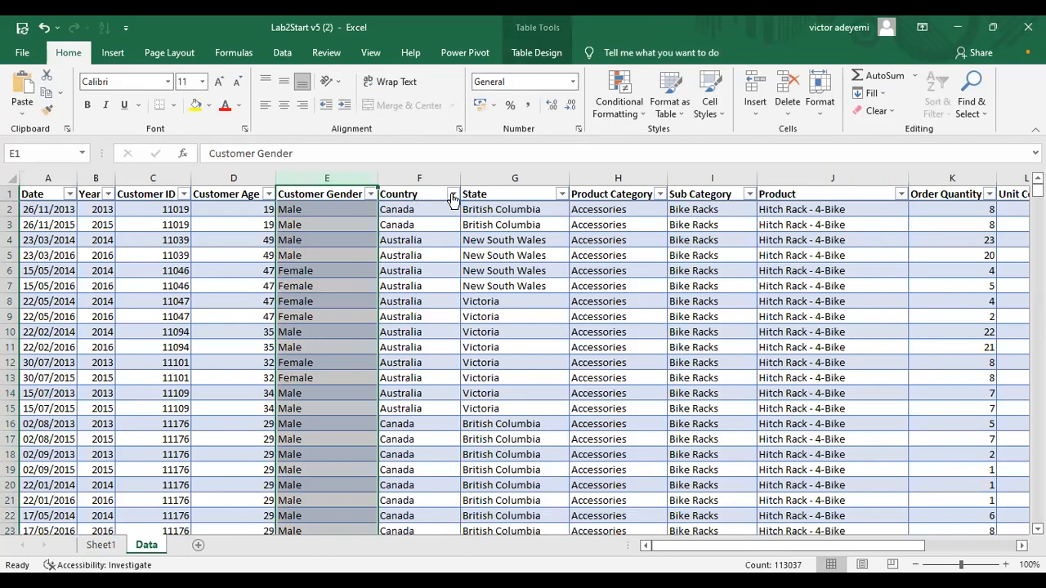
left_click(452, 195)
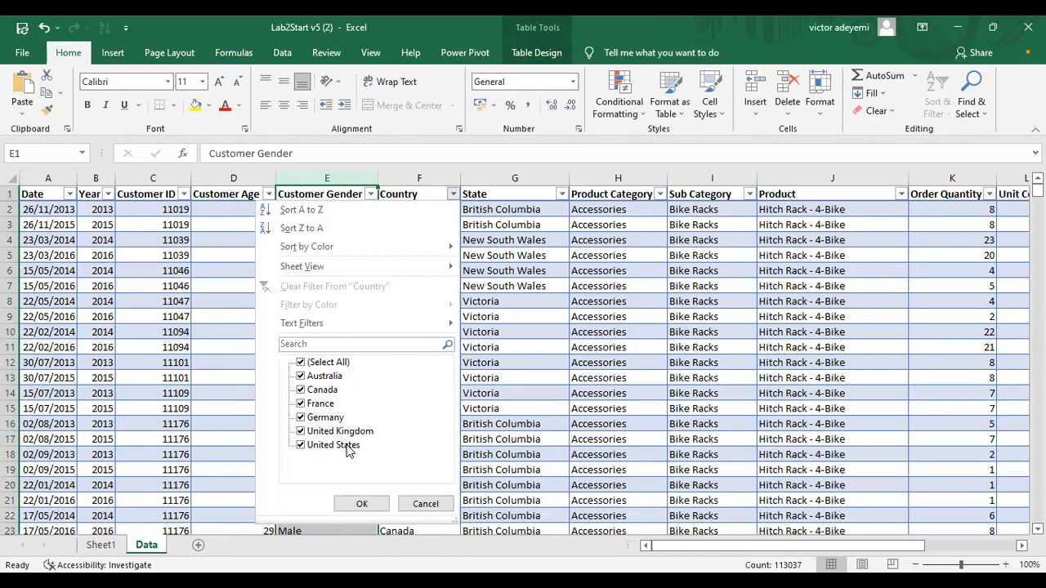
left_click(370, 504)
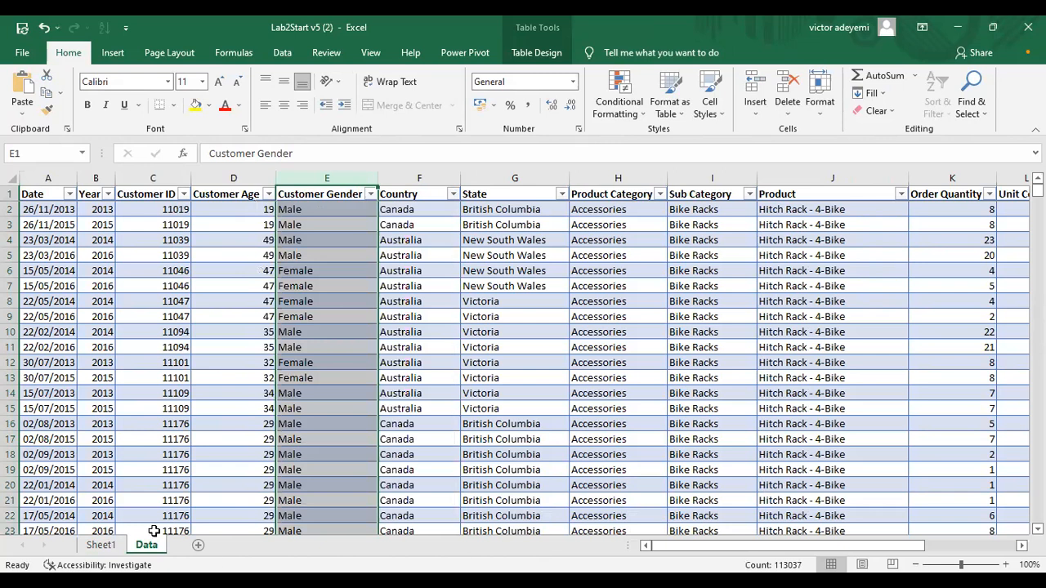
left_click(101, 545)
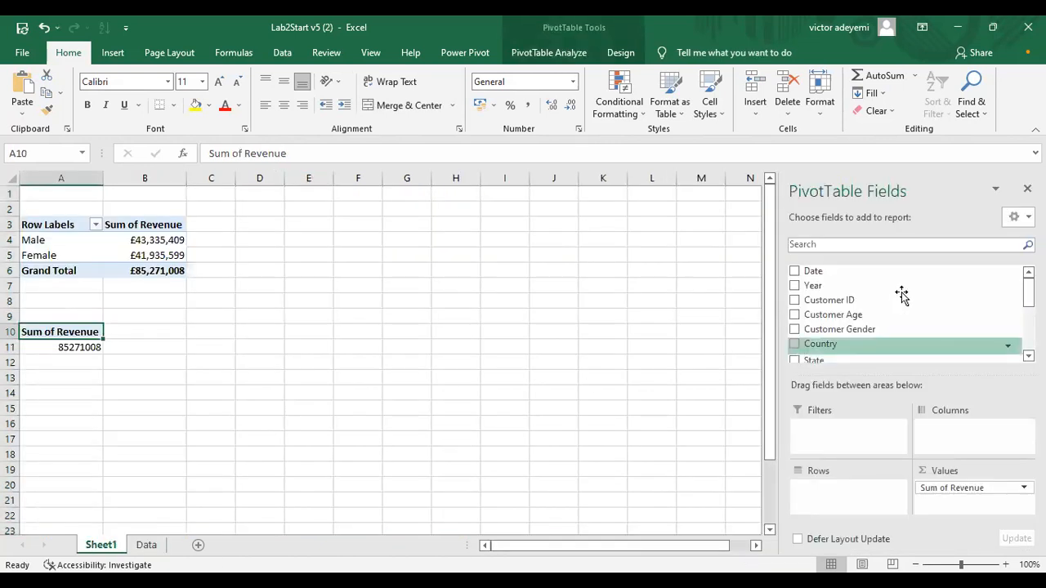
- Add the Country field to the rows and the Year field to the columns of the second PivotTable
left_click_drag(913, 347, 886, 467)
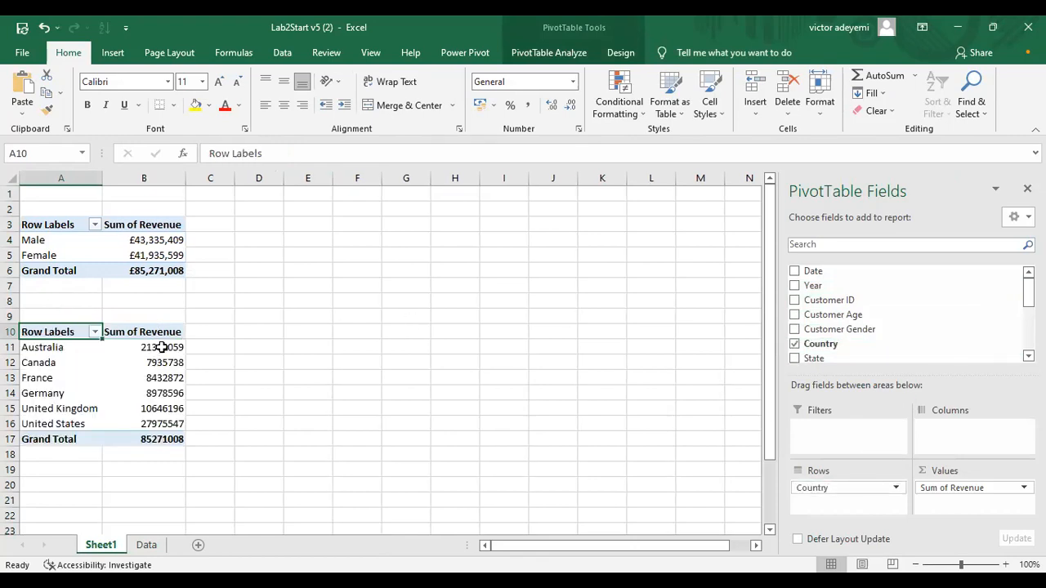
mouse_move(162, 347)
left_click_drag(871, 285, 850, 288)
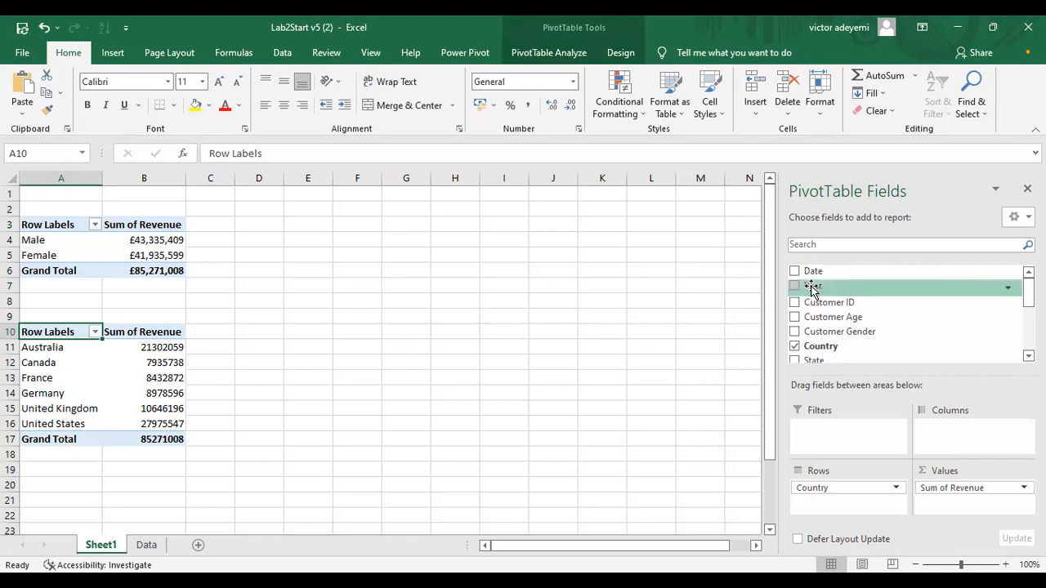
left_click_drag(813, 287, 942, 433)
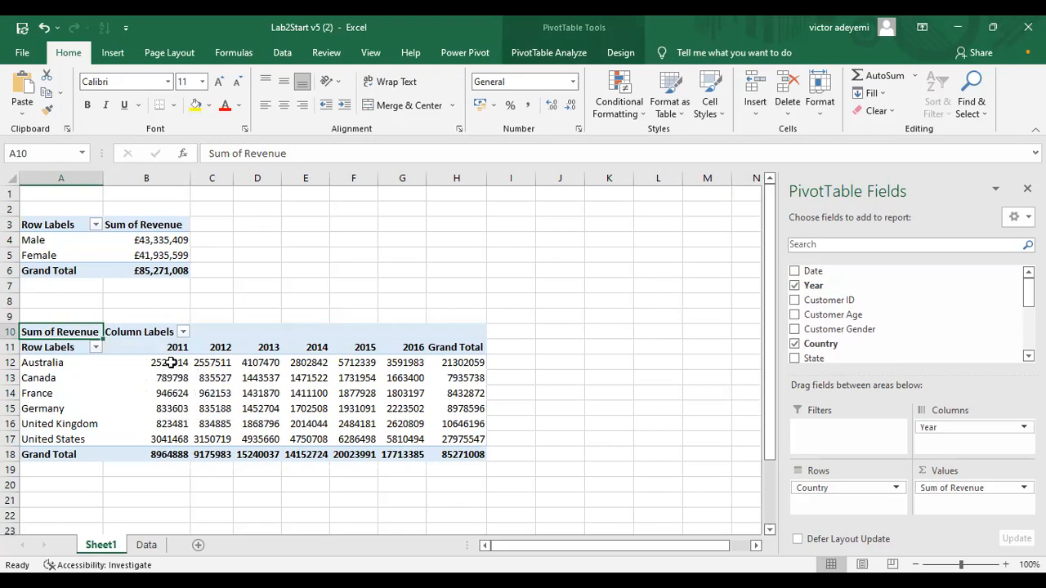
- Format all revenue values in the country-by-year PivotTable, including grand totals, with thousands separators and no decimal places
left_click_drag(161, 362, 463, 458)
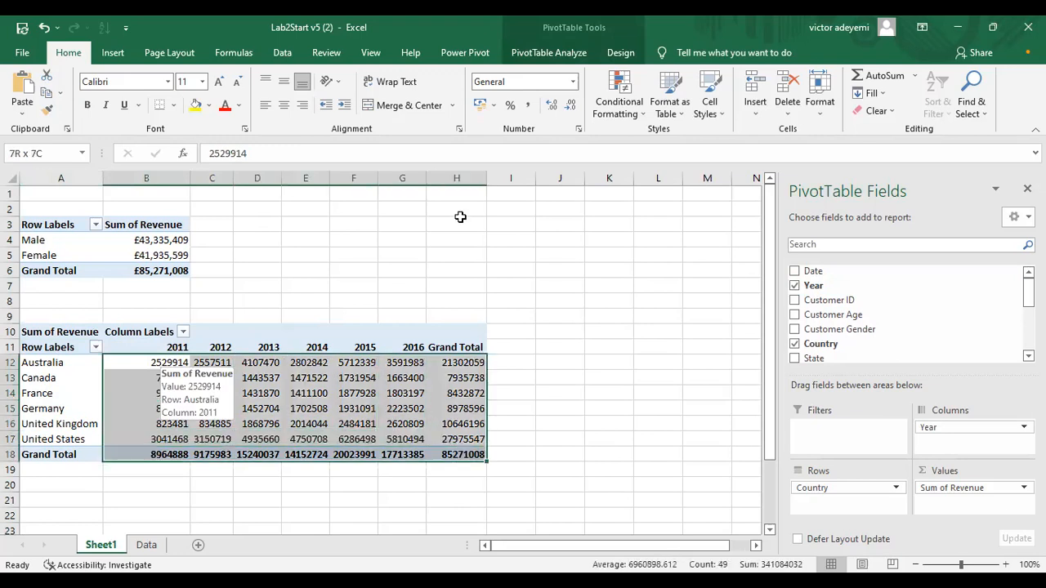
left_click(527, 105)
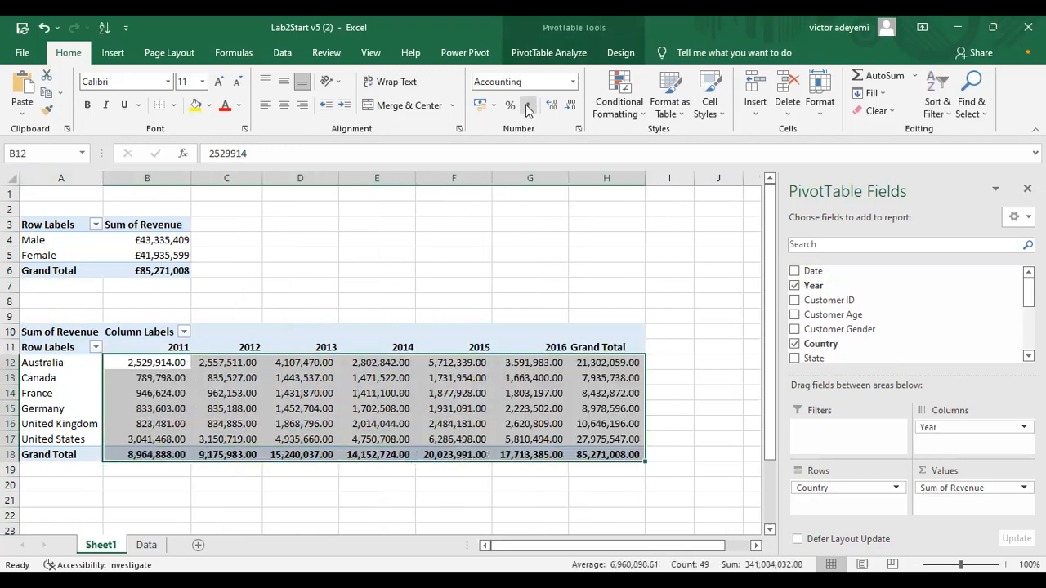
left_click(569, 107)
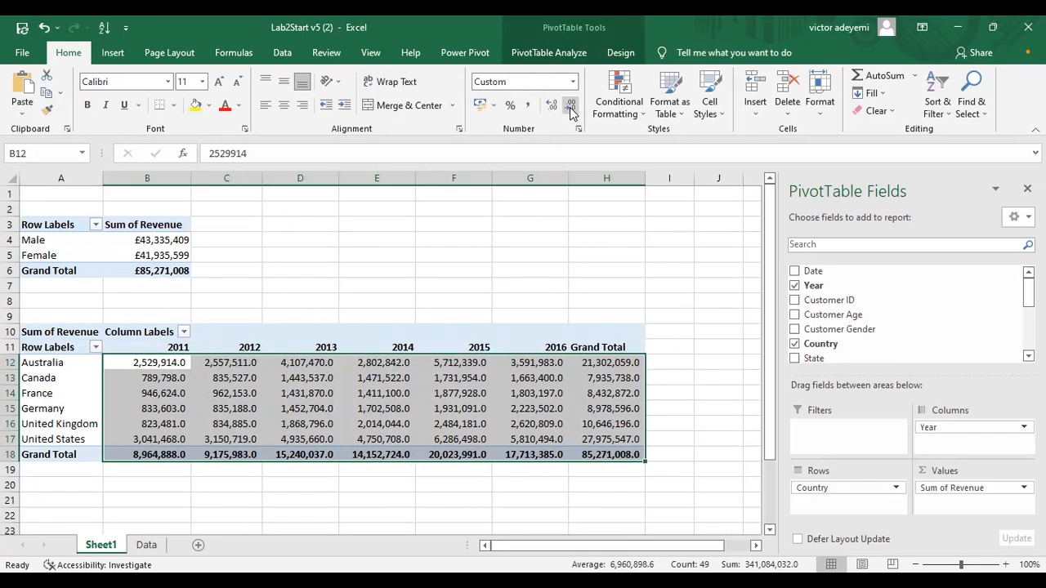
left_click(569, 107)
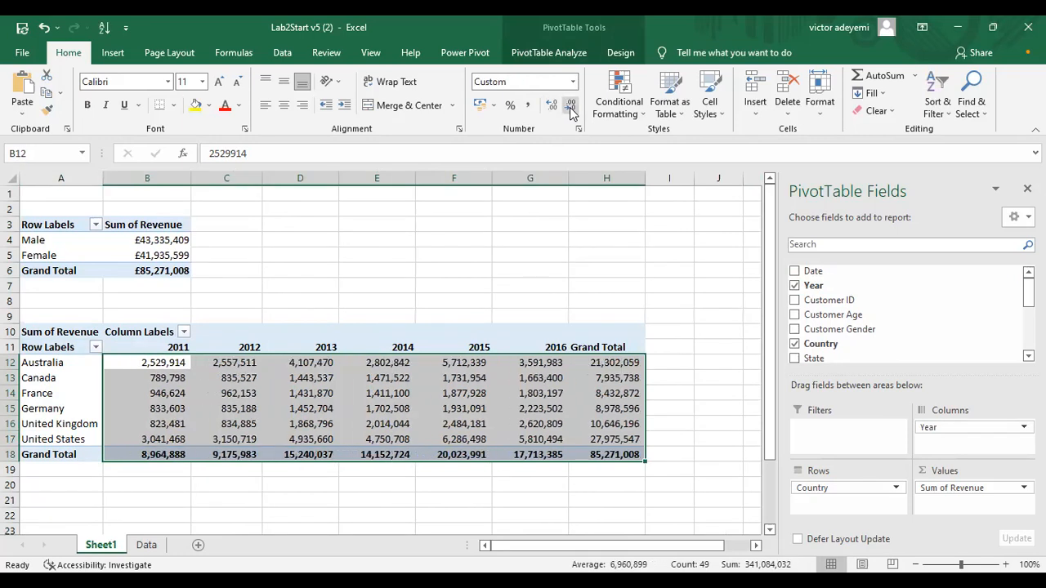
left_click(475, 314)
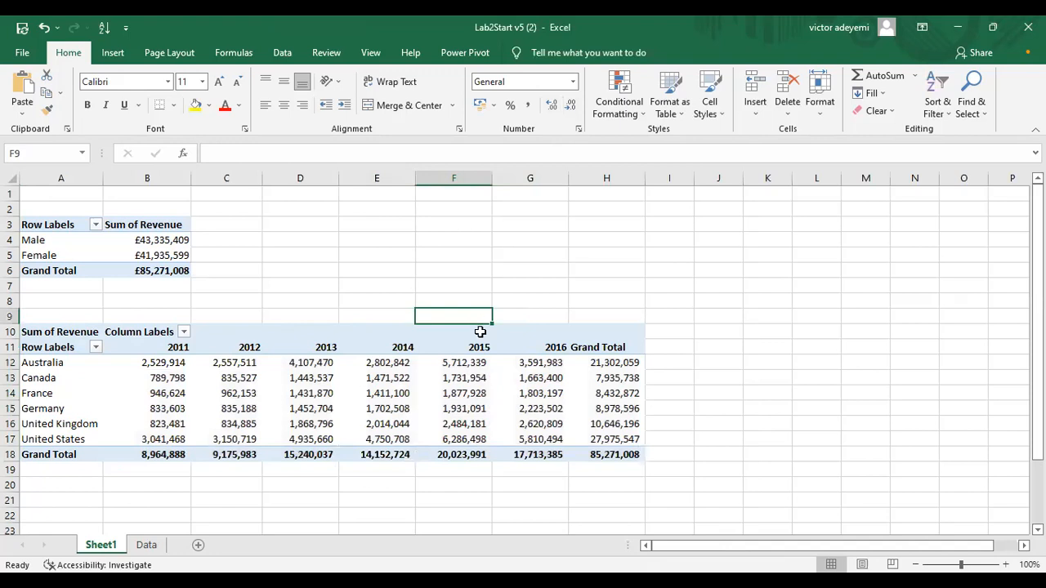
left_click(480, 331)
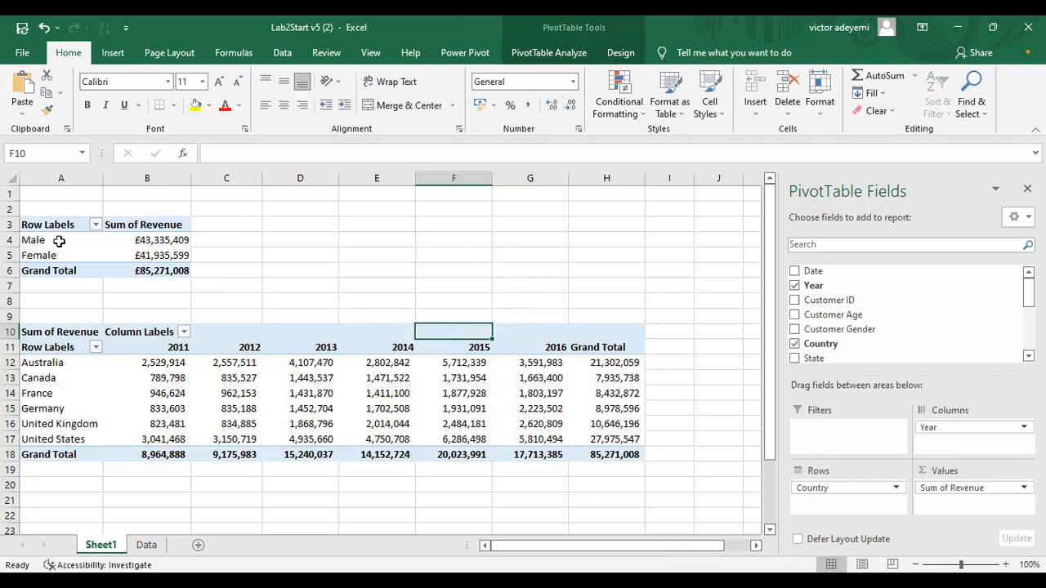
- Show the gender PivotTable's revenue values as % of Grand Total and undo the change
left_click(166, 240)
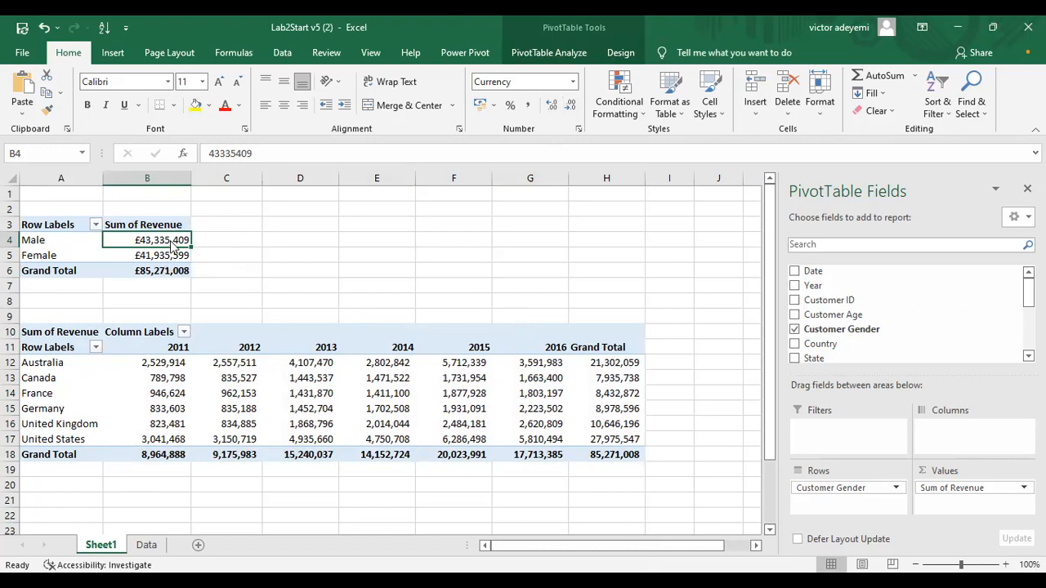
right_click(172, 242)
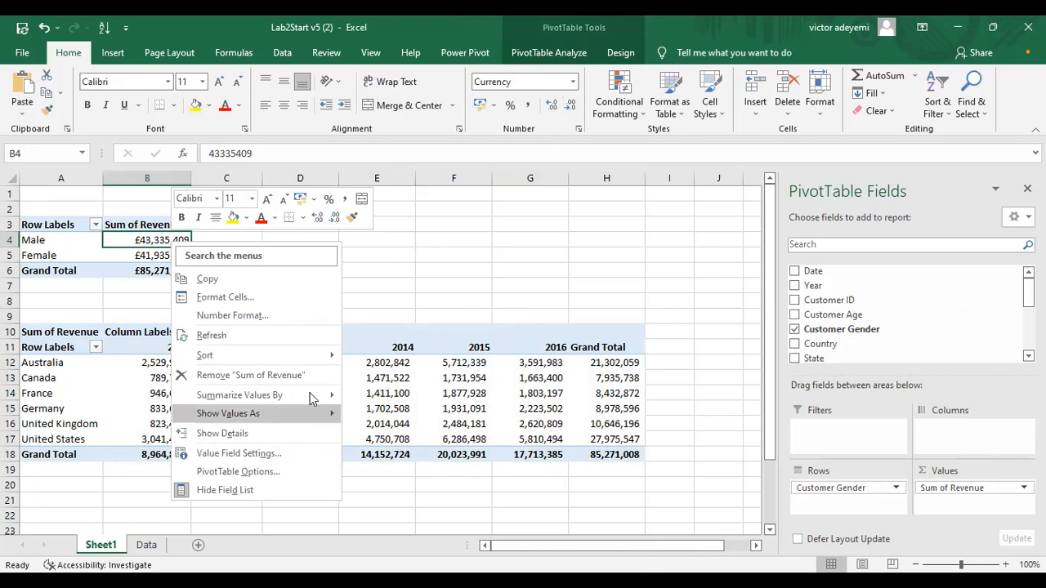
mouse_move(309, 392)
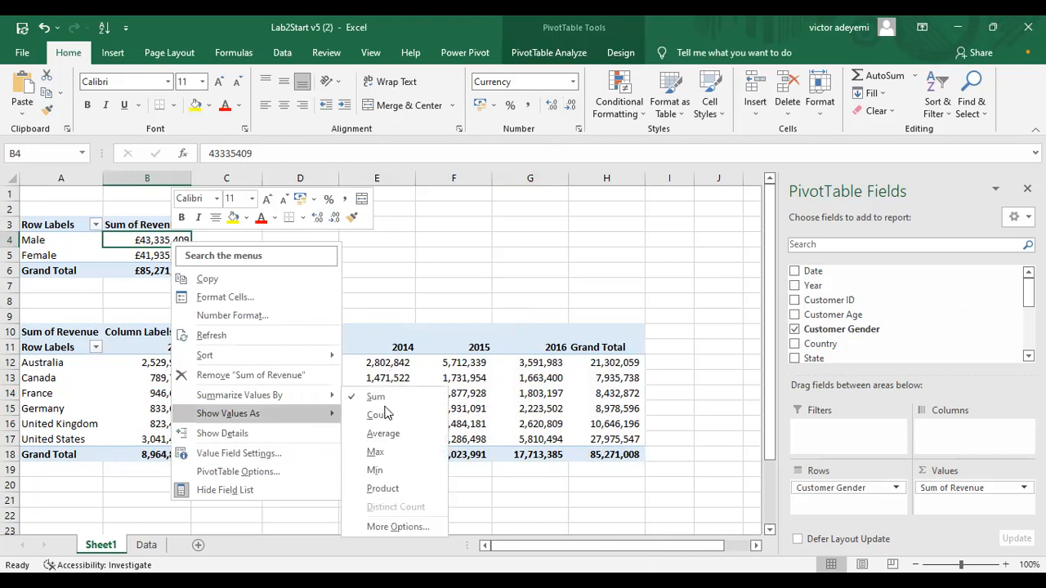
mouse_move(309, 413)
left_click(410, 303)
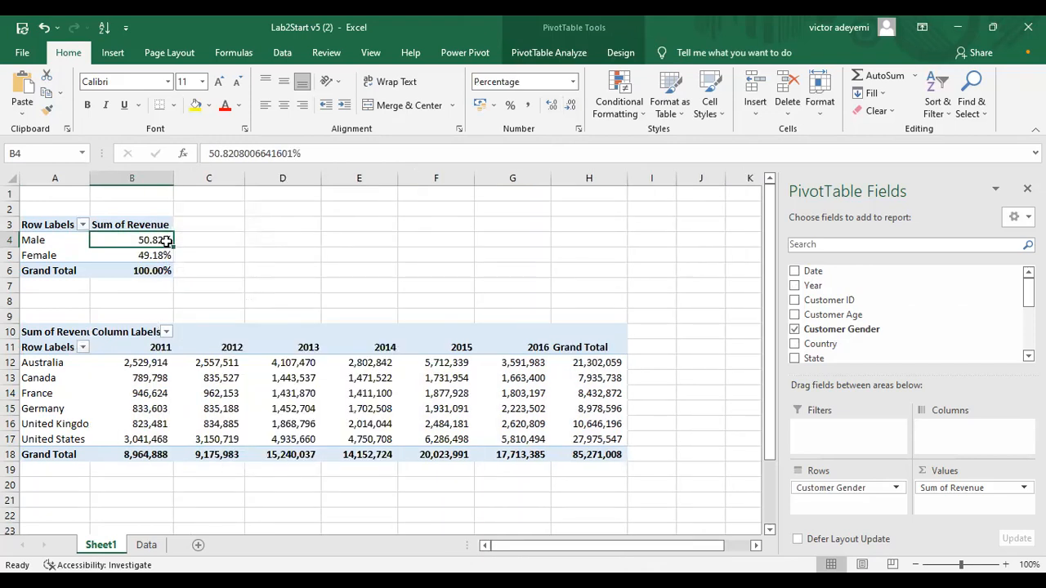
left_click(44, 30)
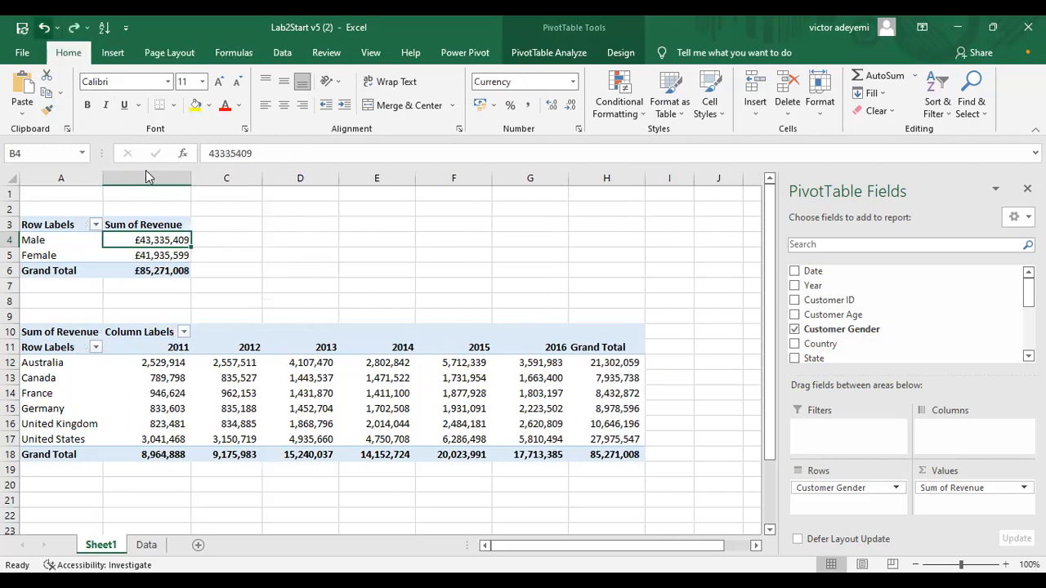
- Apply the % of Grand Total calculation to the gender revenue once more and revert to the pound amounts
right_click(175, 243)
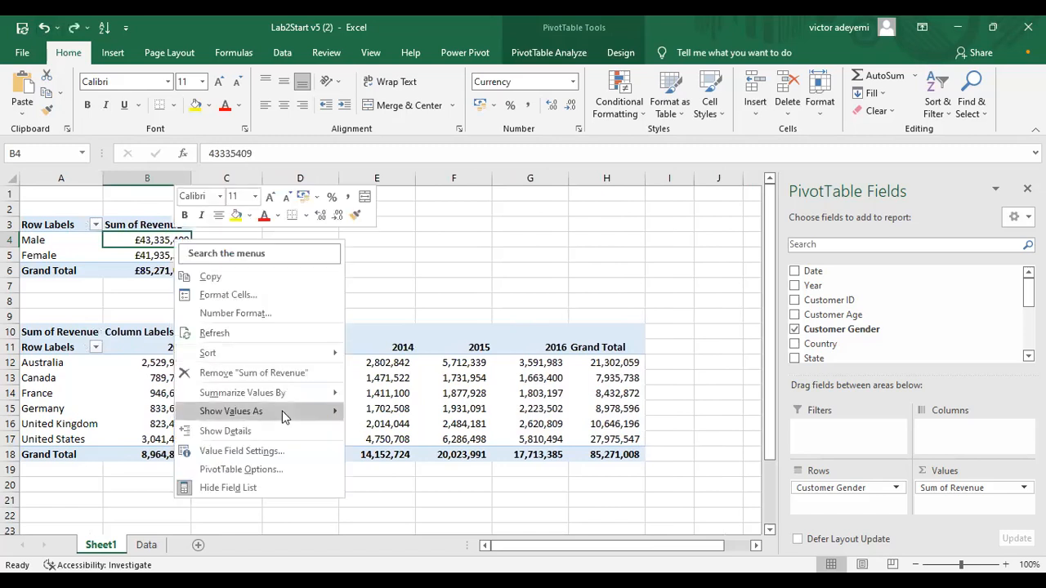
left_click(288, 412)
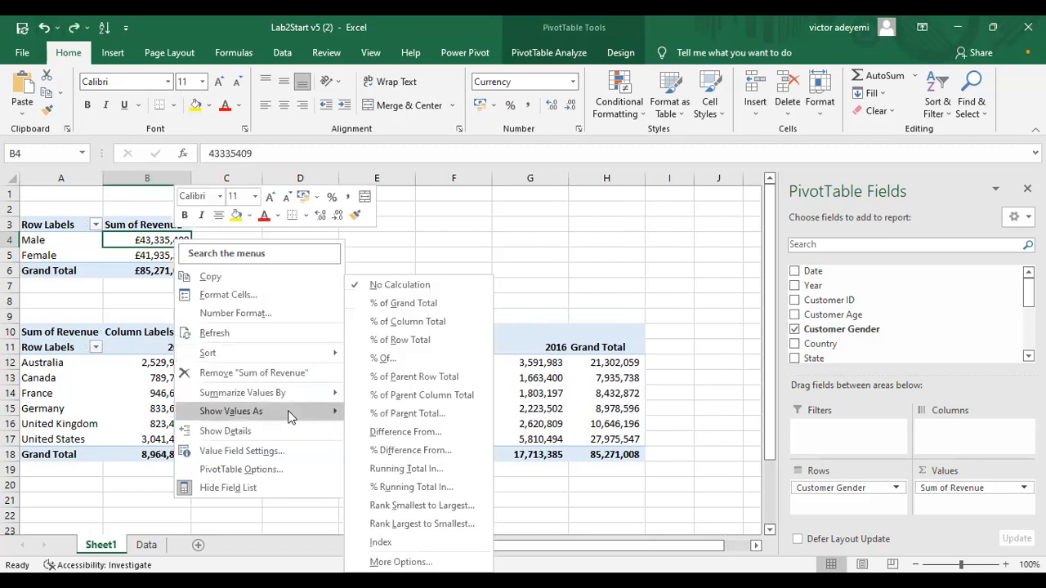
left_click(401, 306)
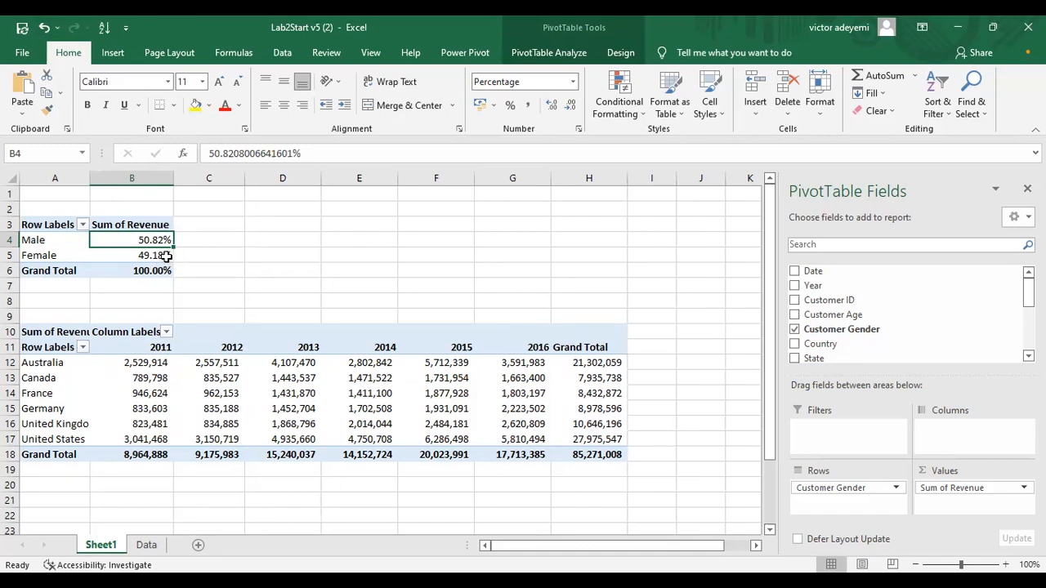
left_click(43, 29)
left_click(213, 243)
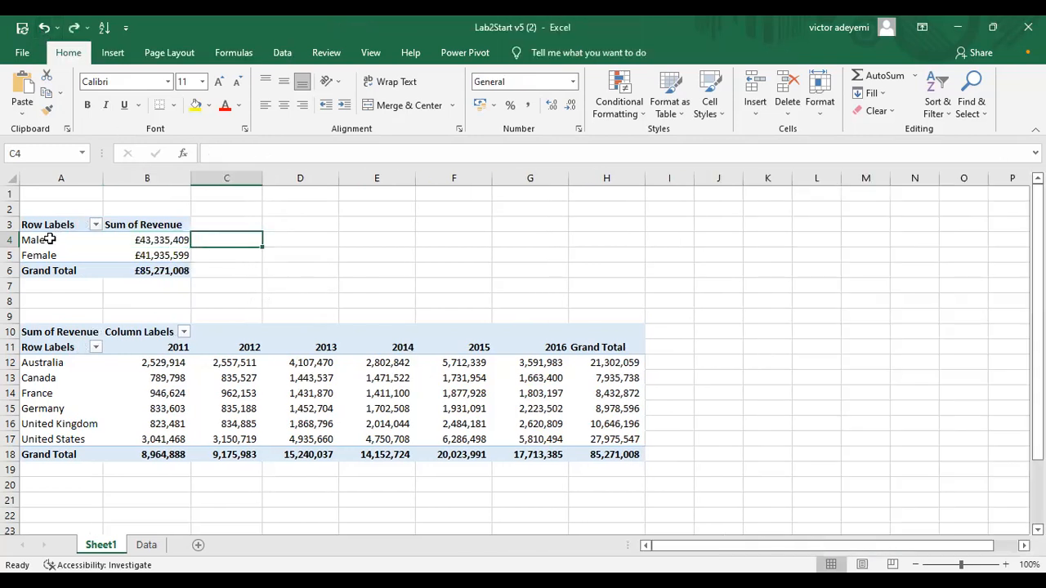
- Insert a Pie PivotChart from the Male and Female revenue rows of the gender PivotTable
left_click_drag(49, 239, 157, 259)
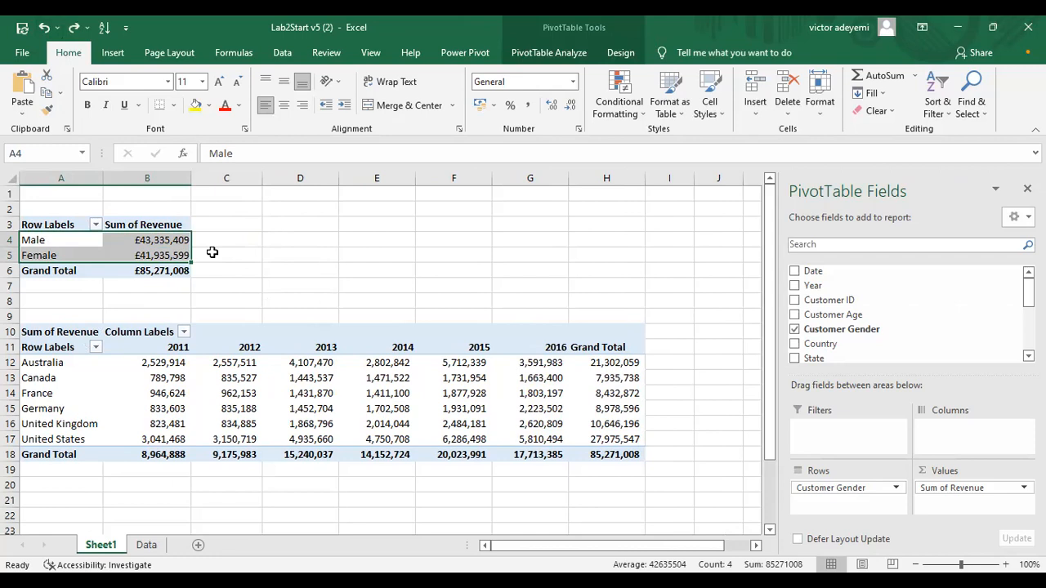
left_click(549, 54)
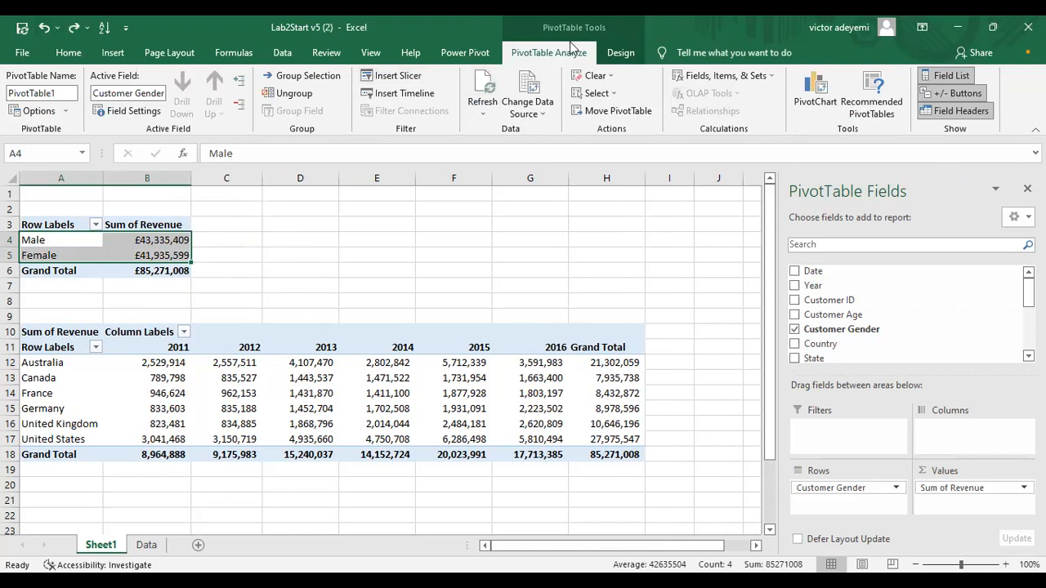
left_click(614, 53)
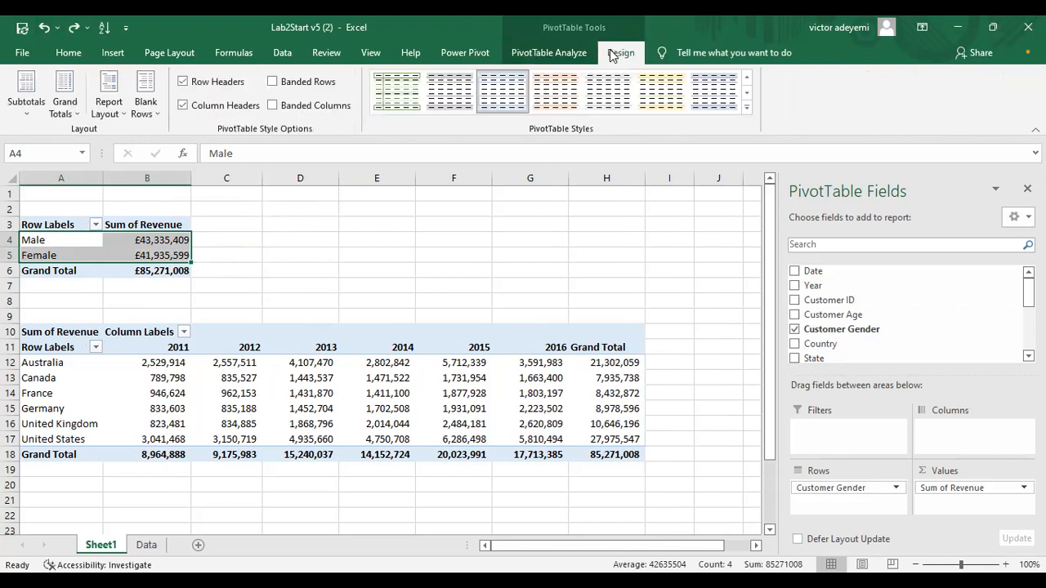
left_click(478, 52)
left_click(530, 53)
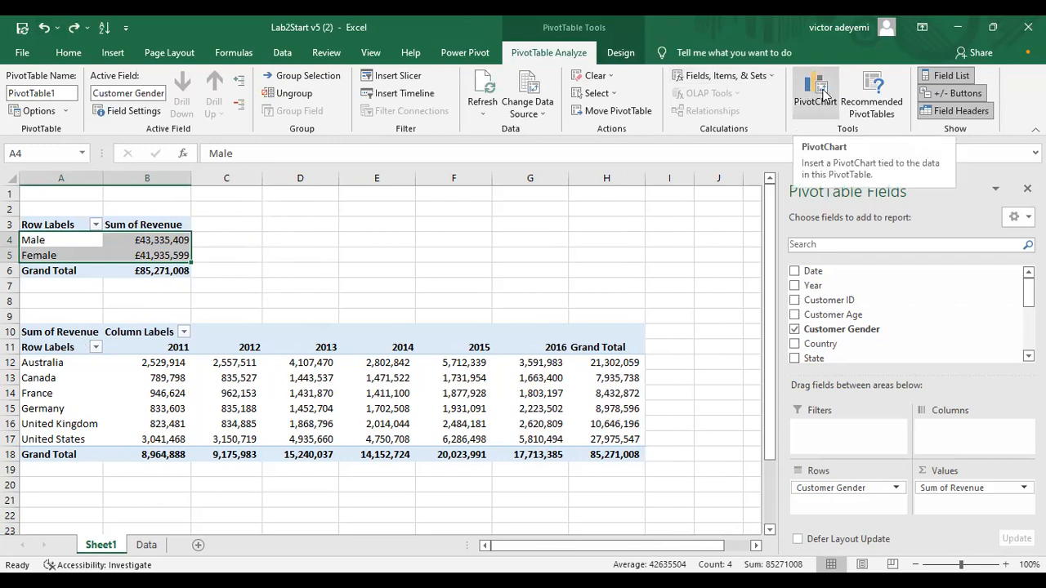
left_click(823, 93)
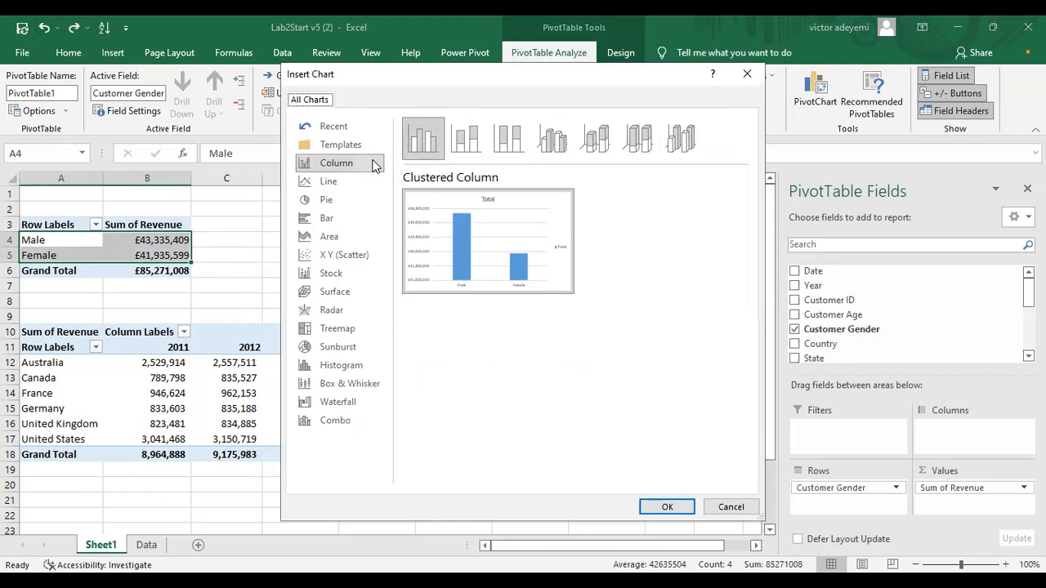
left_click(345, 202)
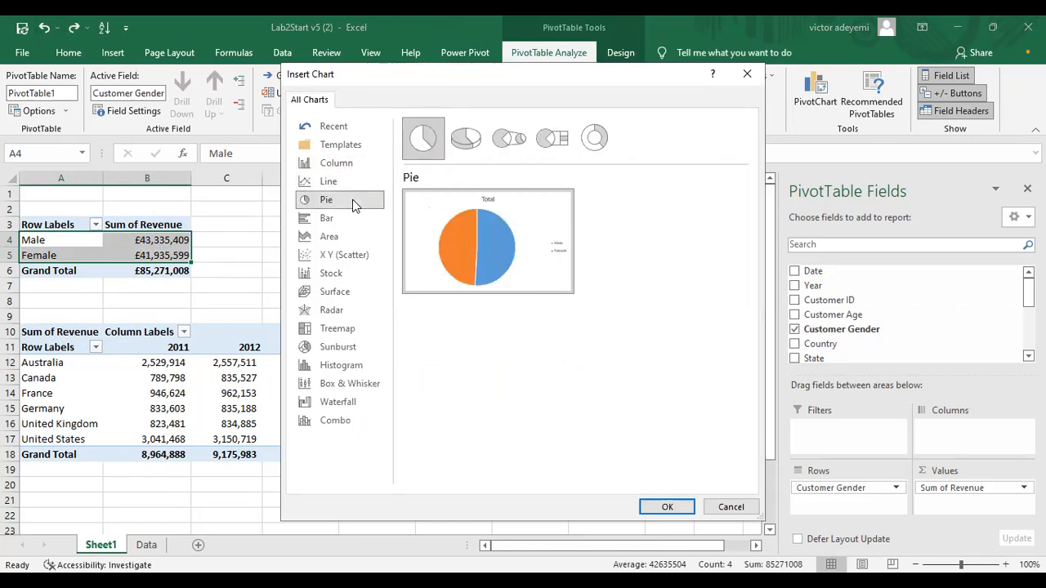
left_click(352, 178)
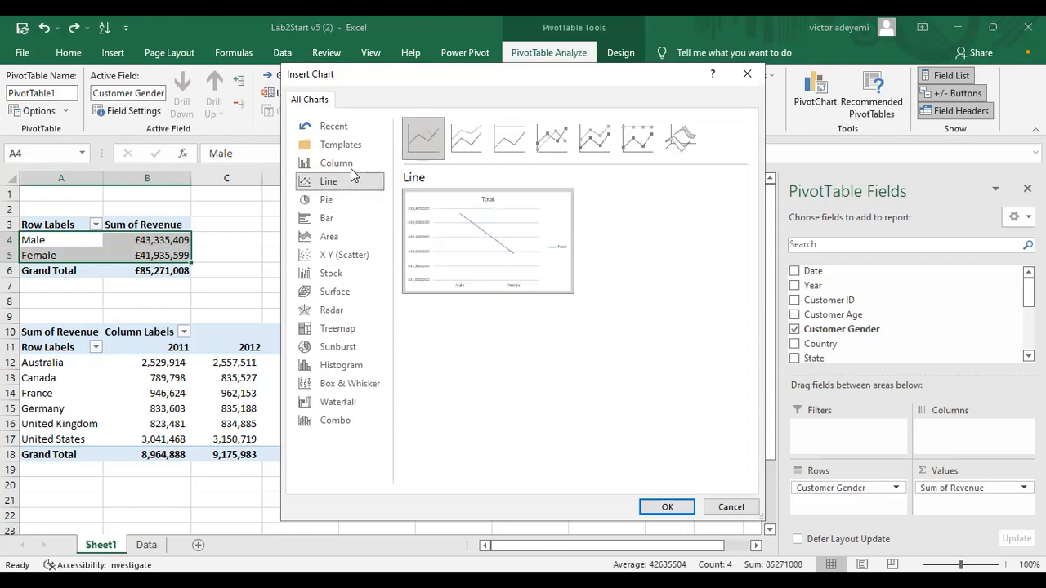
left_click(350, 165)
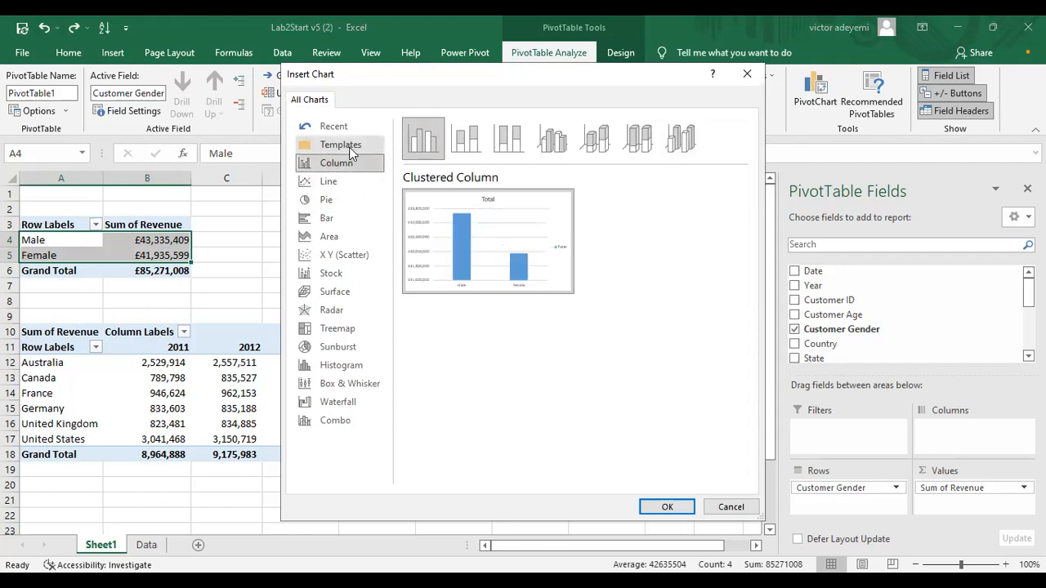
left_click(352, 201)
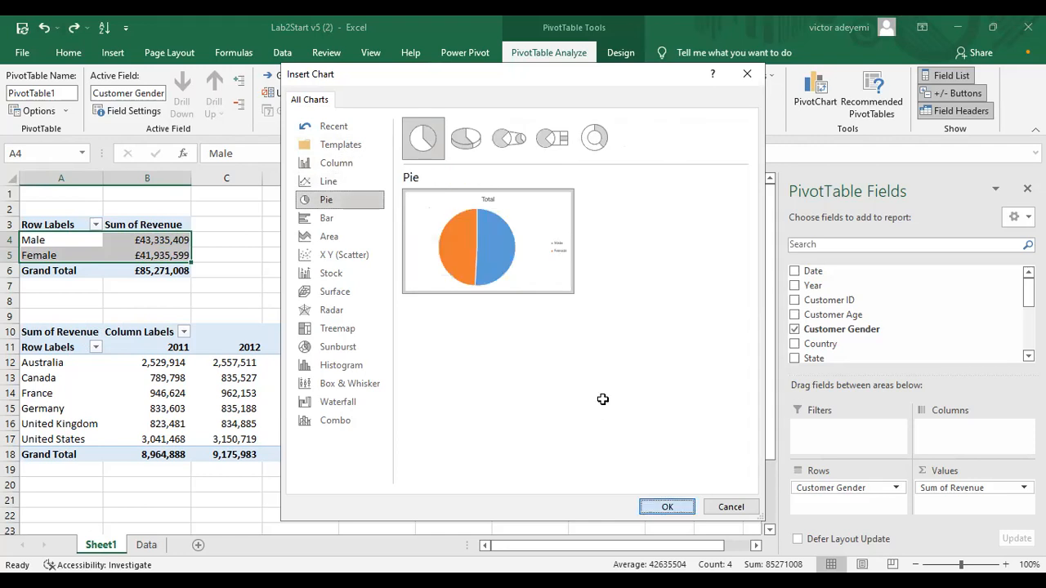
key("Return")
- Shrink the gender pie chart to 4.19 cm high by 9 cm wide and place it above the country-by-year PivotTable, beside the gender PivotTable
left_click_drag(456, 268, 801, 204)
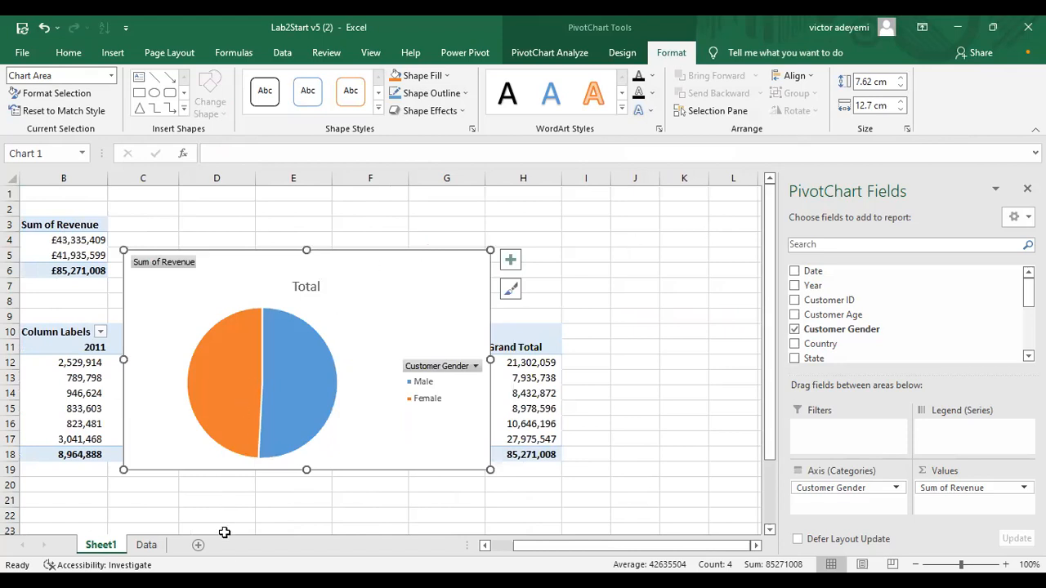
left_click_drag(306, 250, 306, 315)
left_click_drag(124, 392, 201, 393)
left_click_drag(489, 392, 460, 392)
left_click_drag(363, 333, 351, 178)
left_click_drag(328, 315, 325, 220)
- Change the pie chart's title to "Revenue by Gender"
left_click(326, 220)
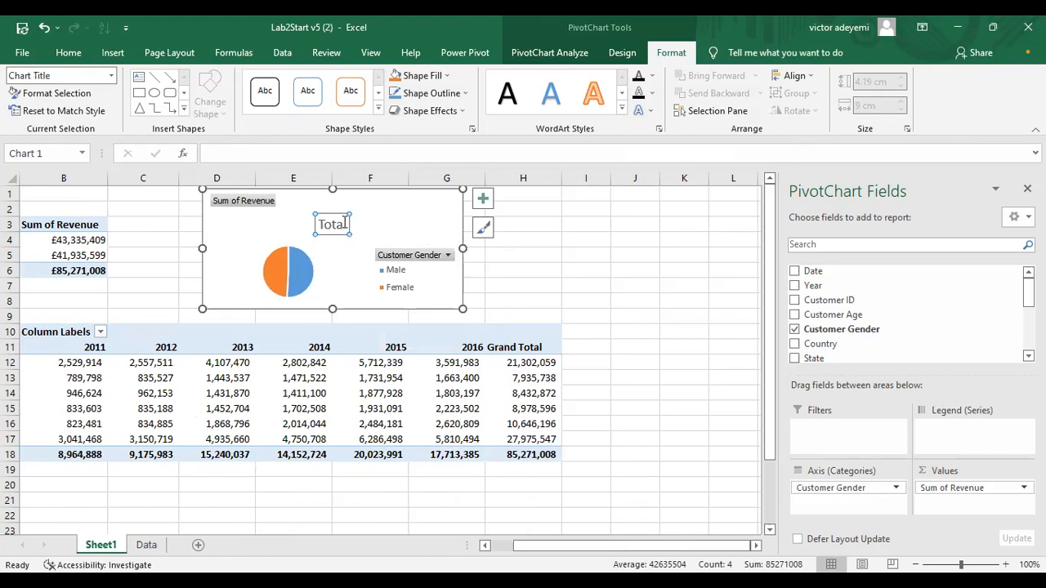
left_click_drag(346, 224, 300, 225)
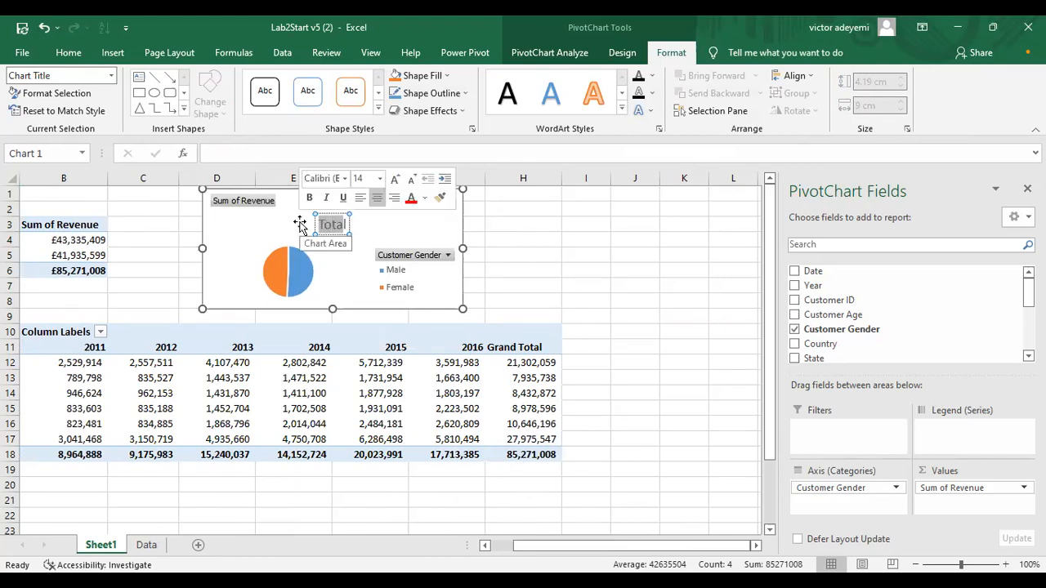
key("Right")
key("BackSpace")
key("BackSpace")
key("BackSpace")
key("BackSpace")
key("BackSpace")
type("R")
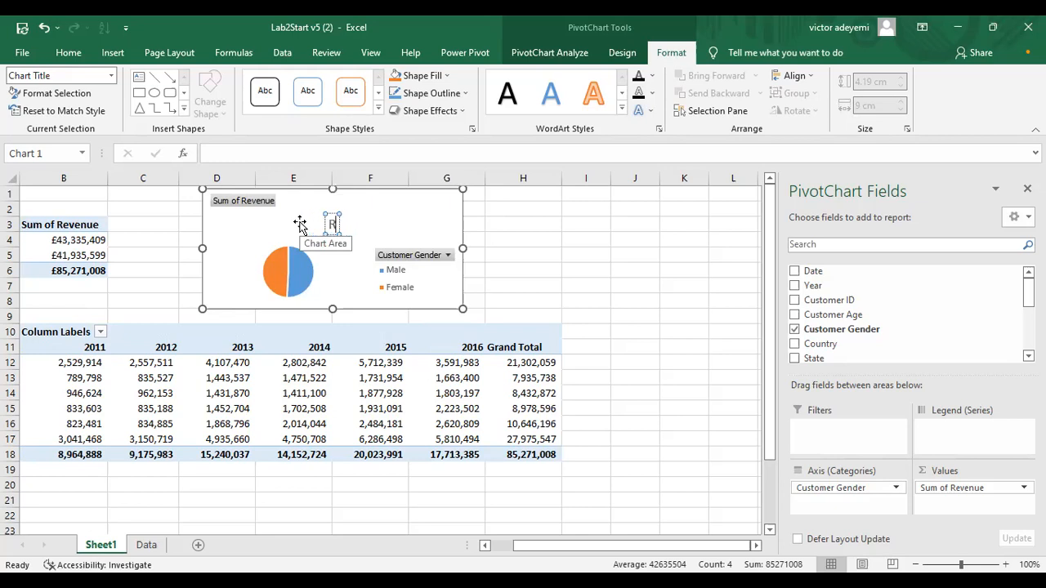
type("evenue by G")
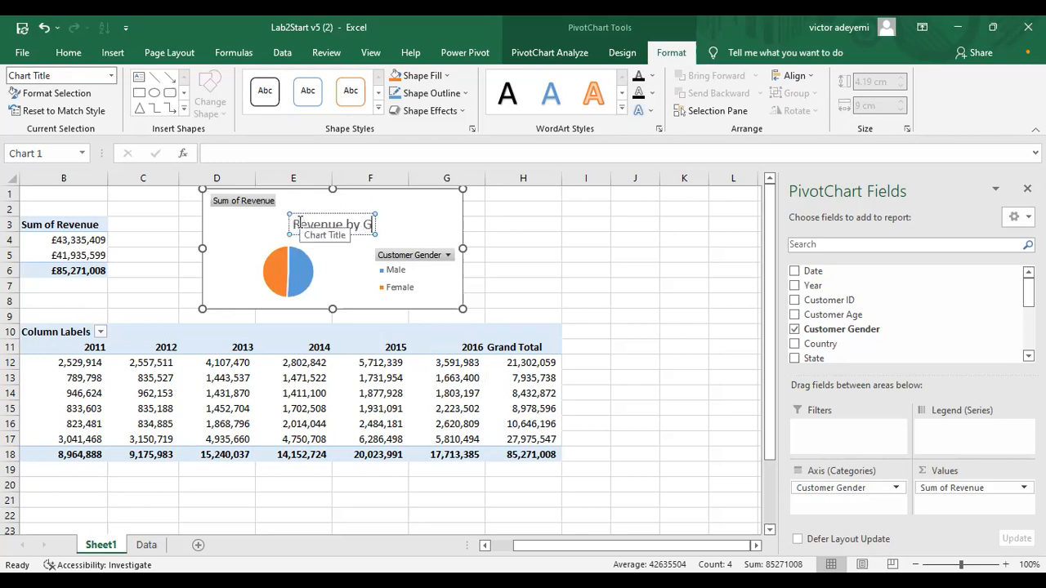
type("ender")
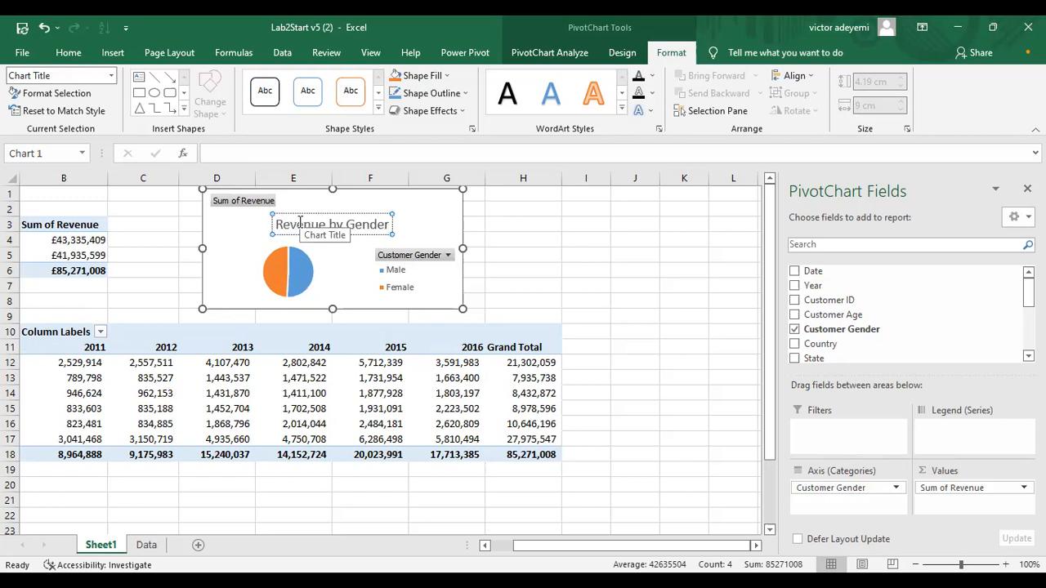
left_click(341, 290)
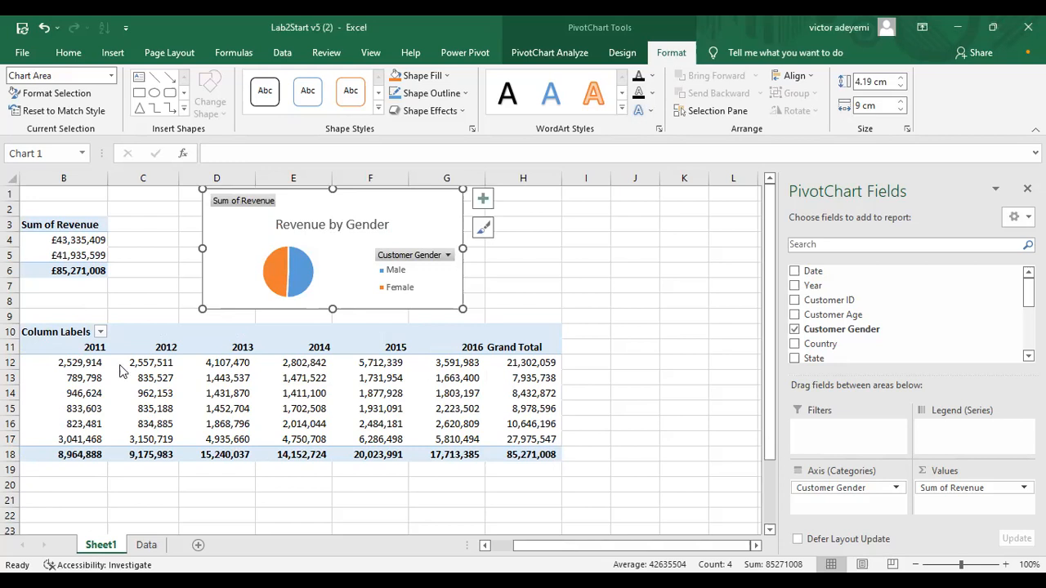
- Insert a Clustered Column PivotChart from the Australia to United States rows of the country-by-year PivotTable
left_click(502, 545)
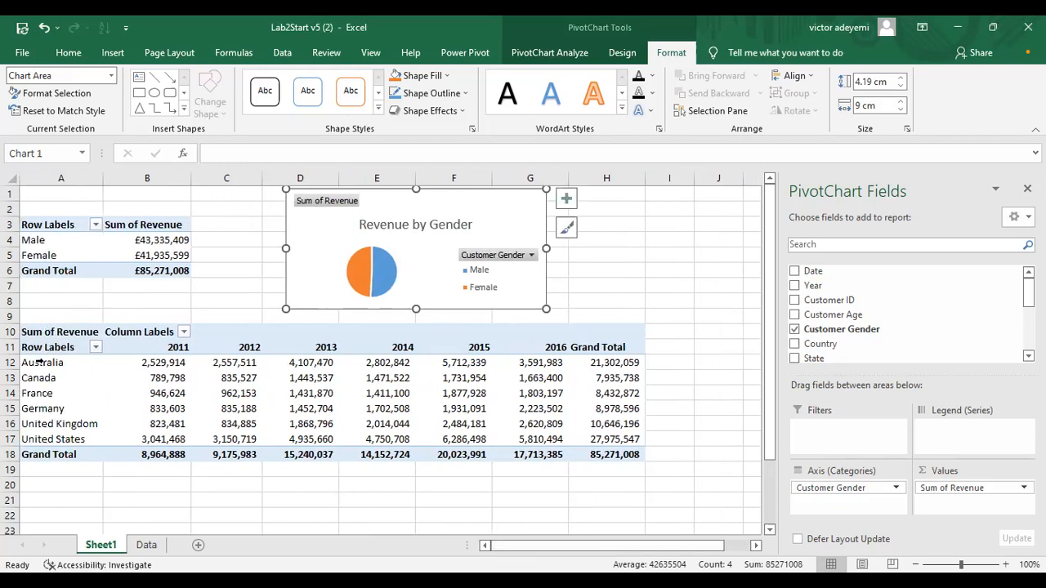
left_click_drag(70, 362, 631, 435)
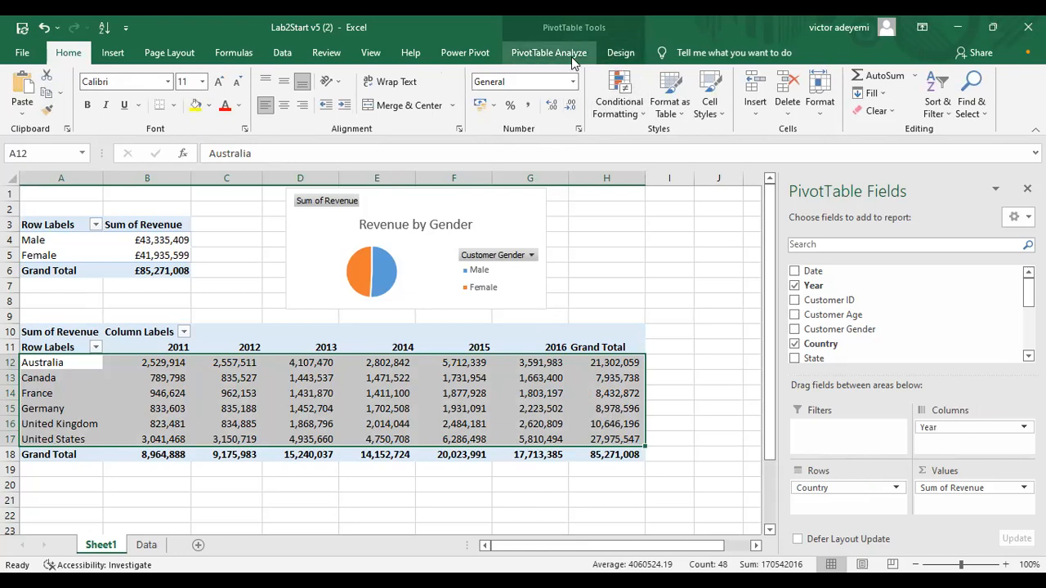
left_click(532, 54)
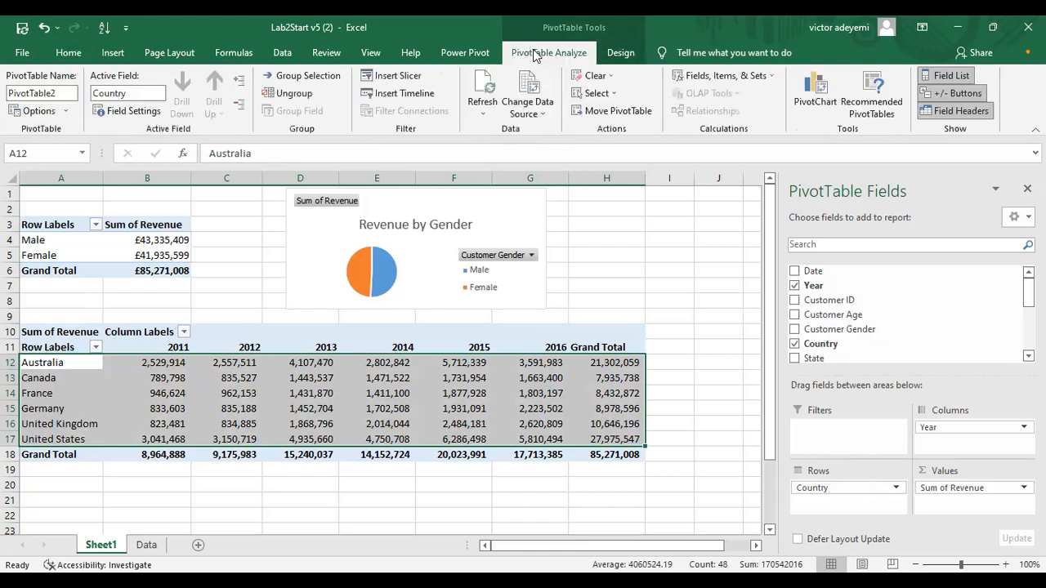
left_click(805, 89)
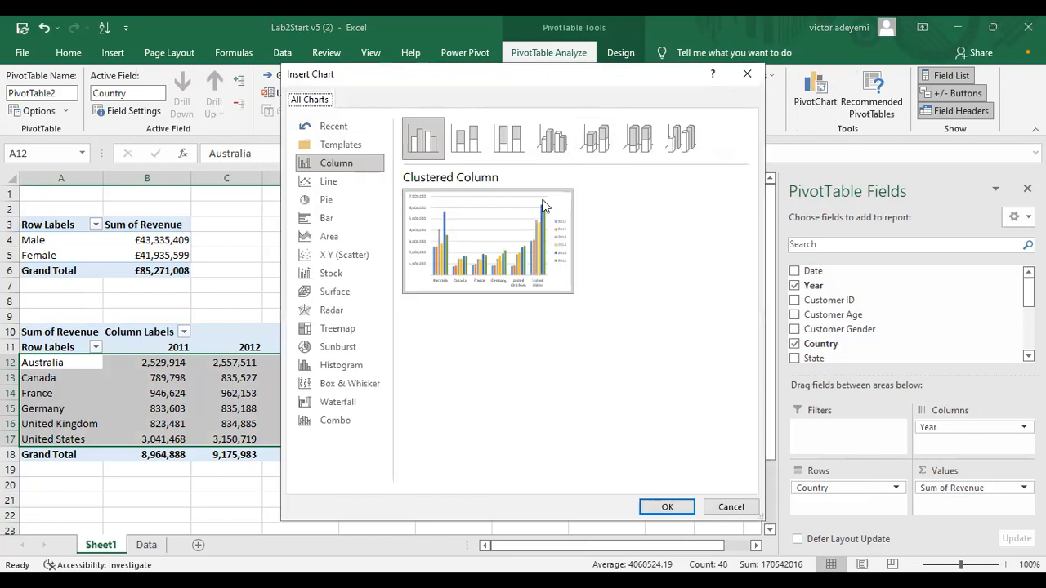
mouse_move(531, 235)
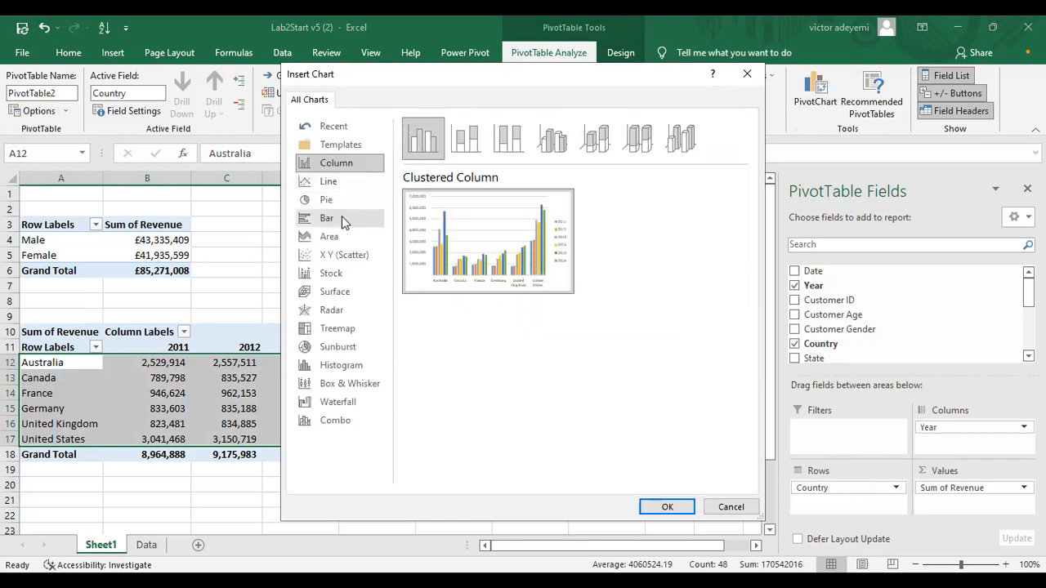
left_click(341, 217)
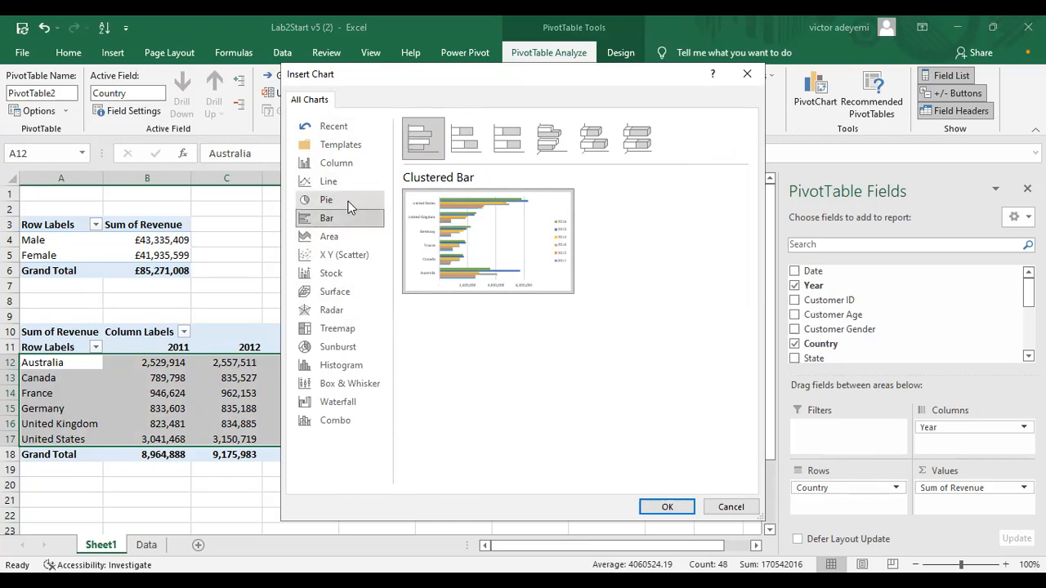
mouse_move(403, 271)
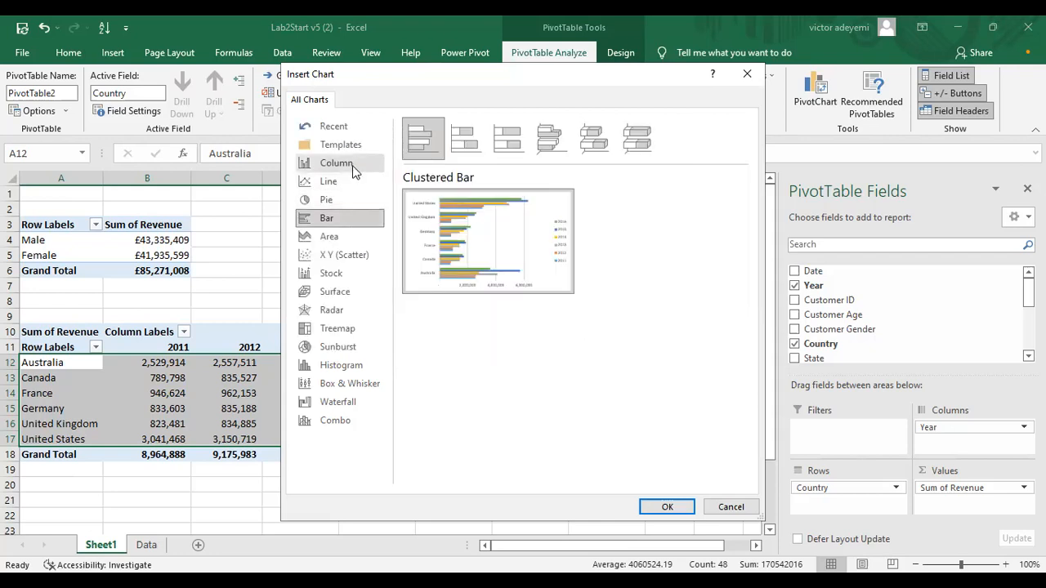
left_click(337, 163)
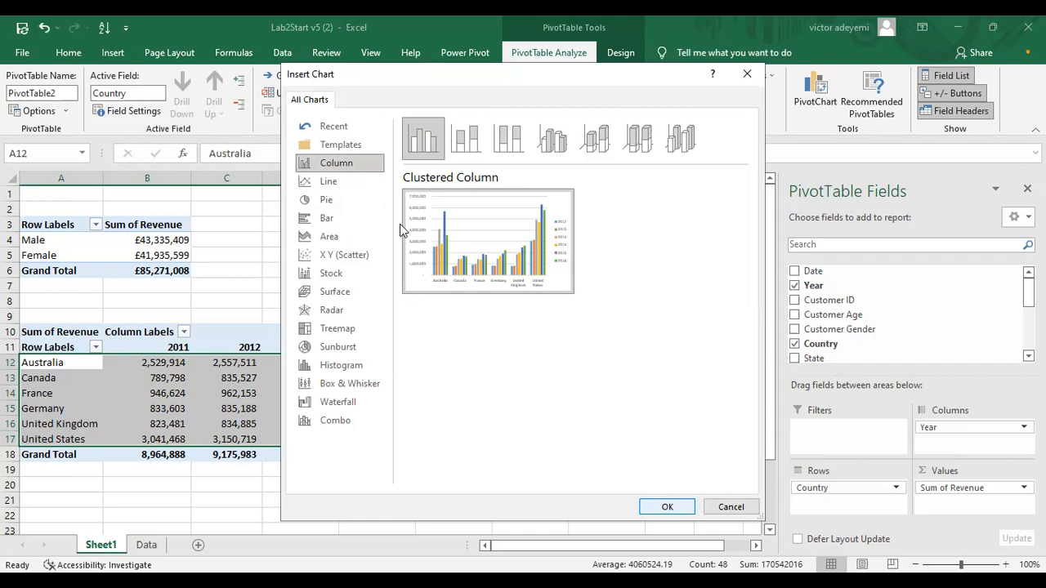
key("Return")
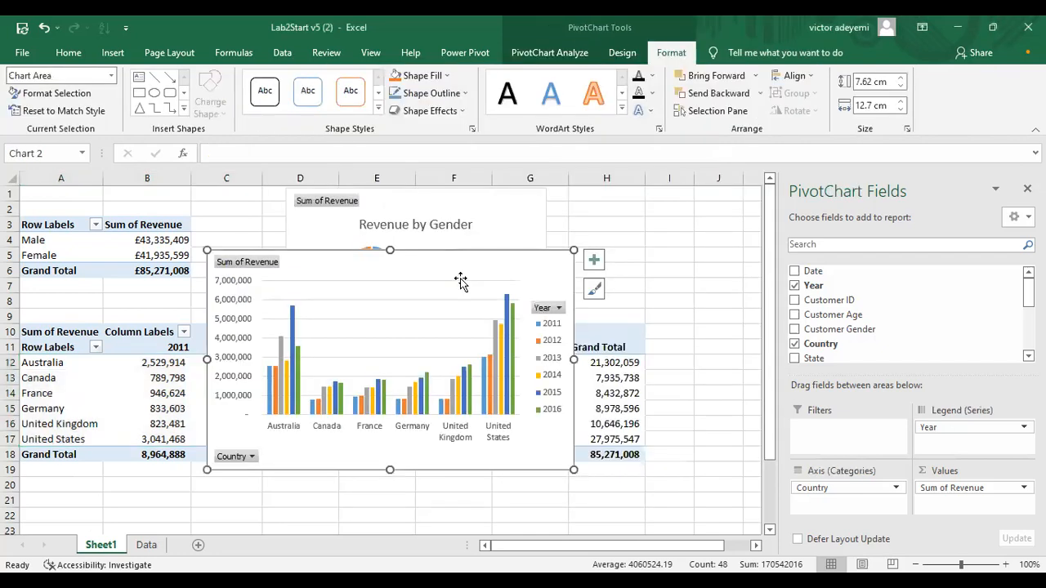
- Resize the country-by-year column chart to 8.61 cm high by 11.46 cm wide and place it directly below the pie chart
left_click_drag(450, 268, 562, 281)
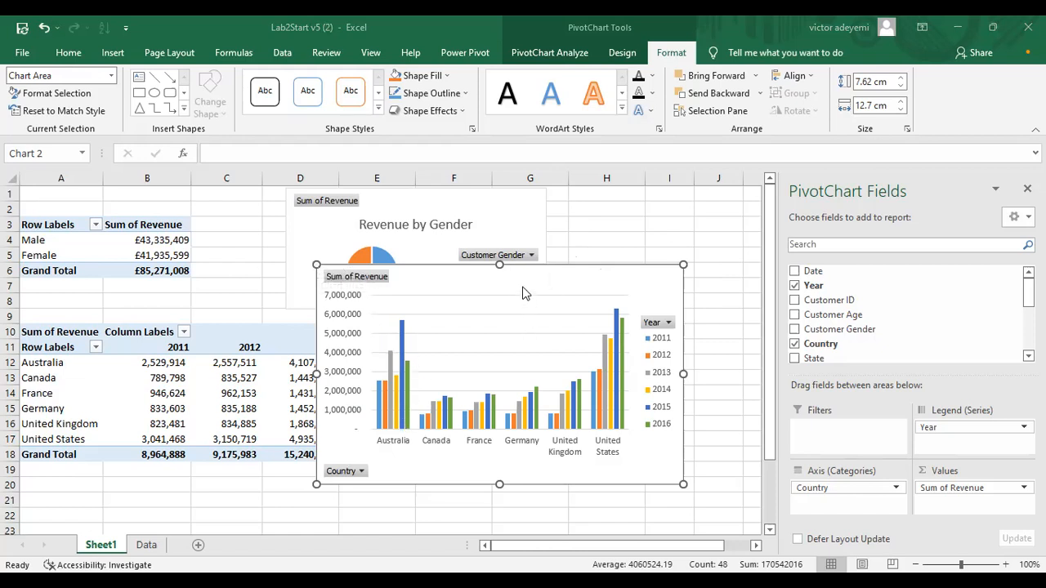
left_click_drag(511, 281, 501, 321)
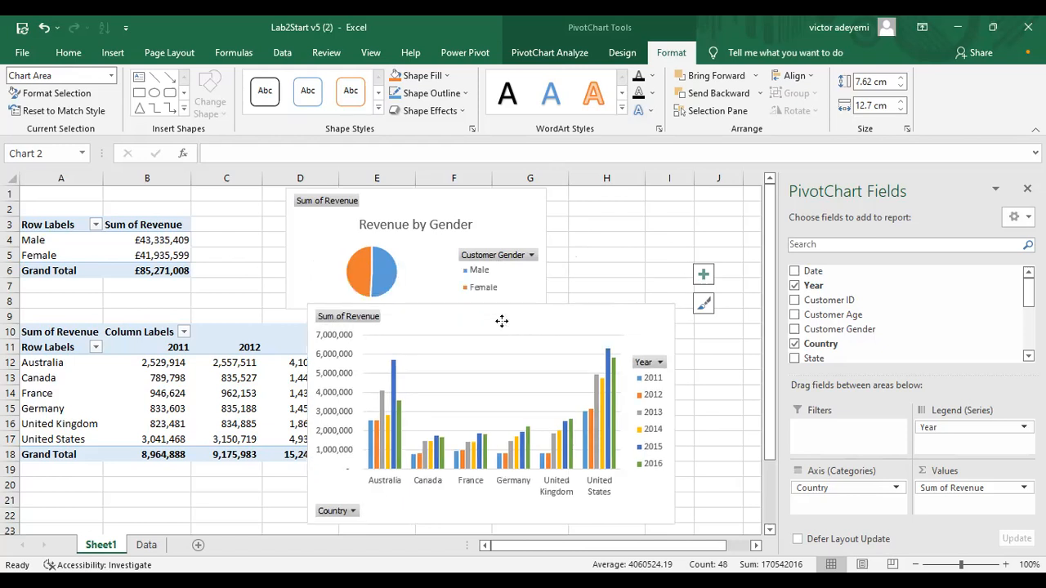
left_click_drag(307, 303, 383, 364)
left_click_drag(529, 362, 530, 275)
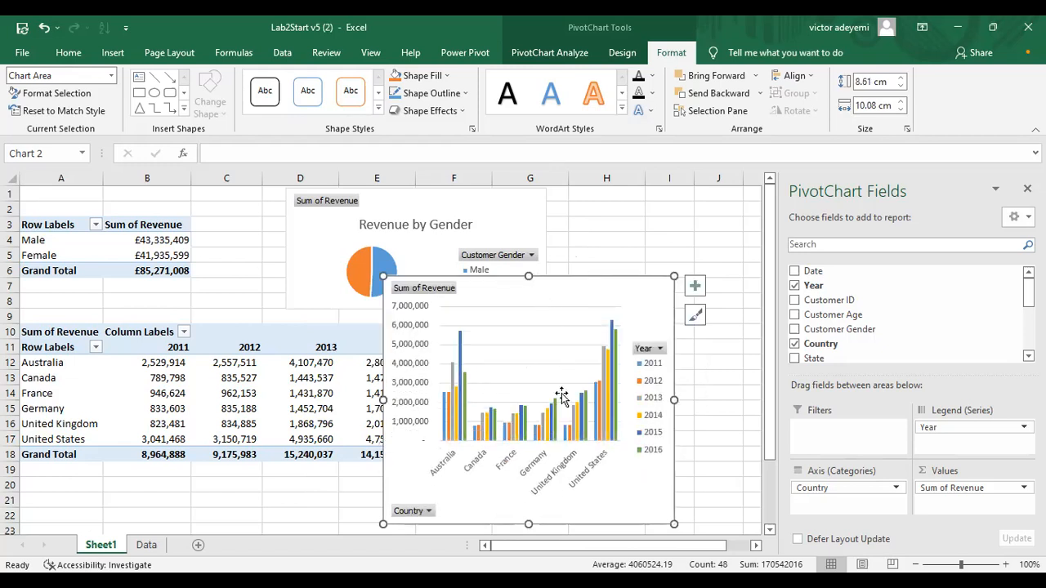
left_click_drag(580, 296, 597, 250)
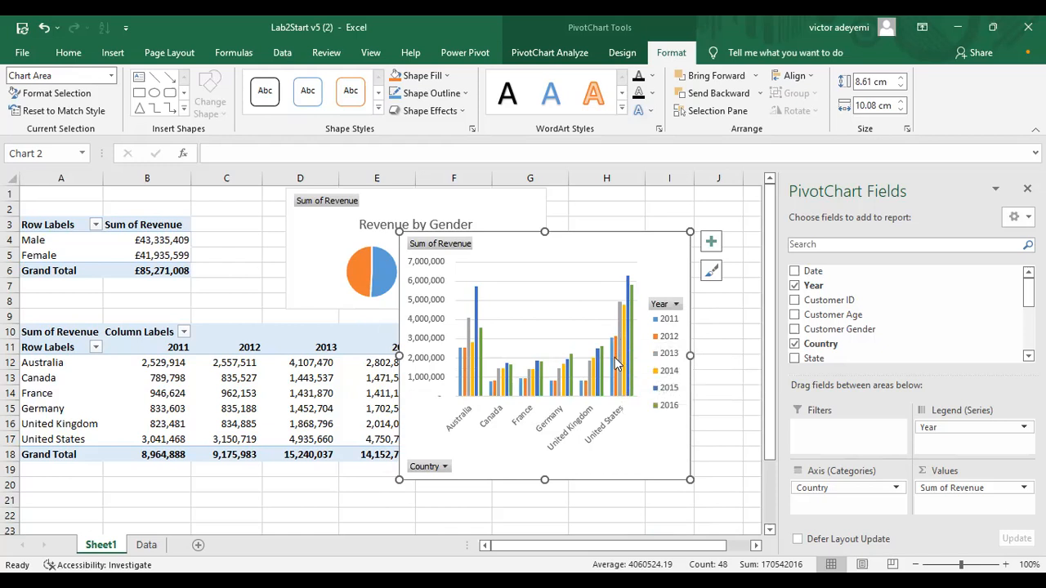
left_click_drag(691, 354, 730, 356)
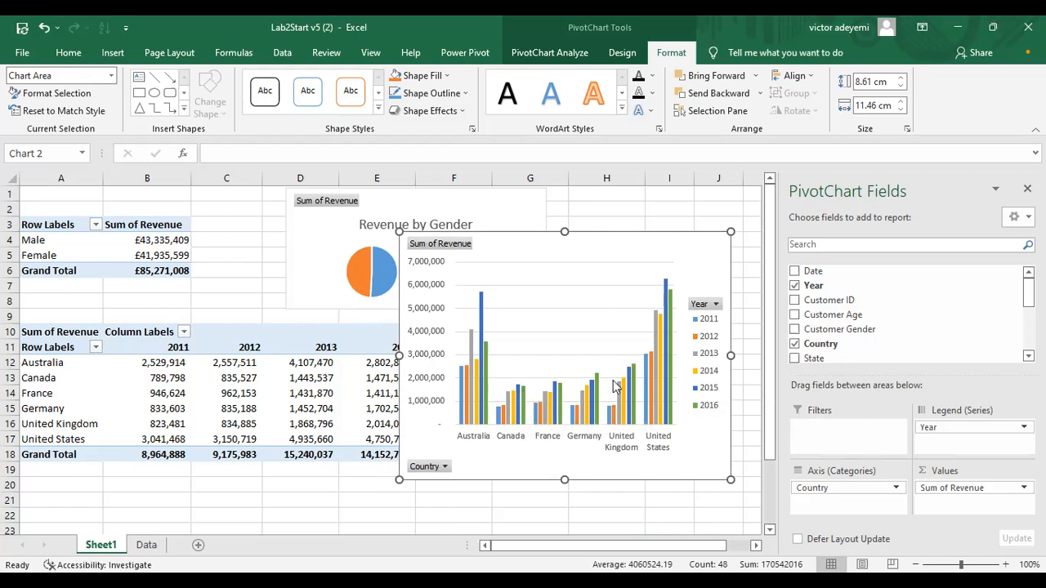
mouse_move(670, 318)
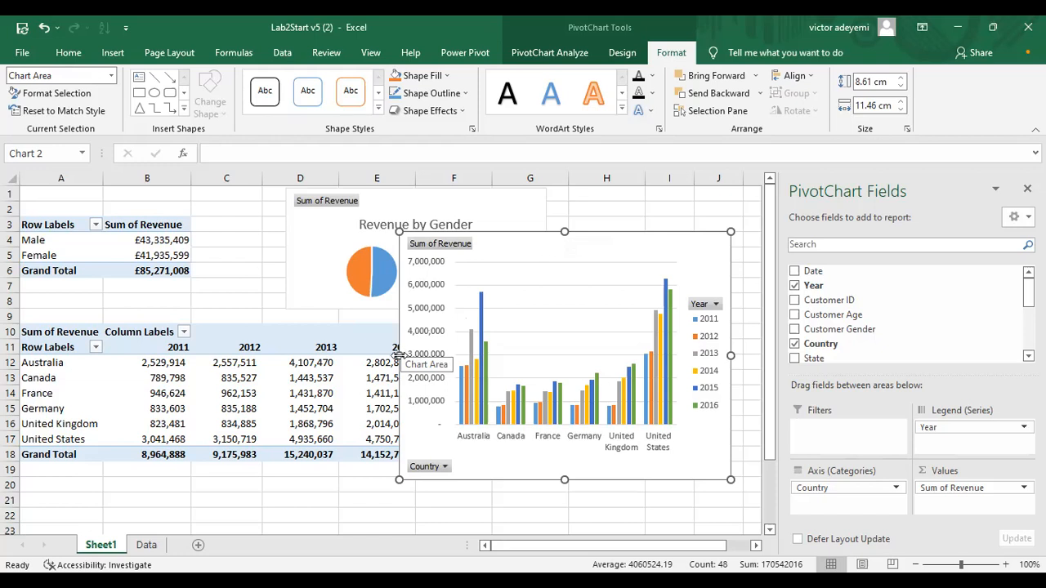
left_click_drag(515, 271, 434, 334)
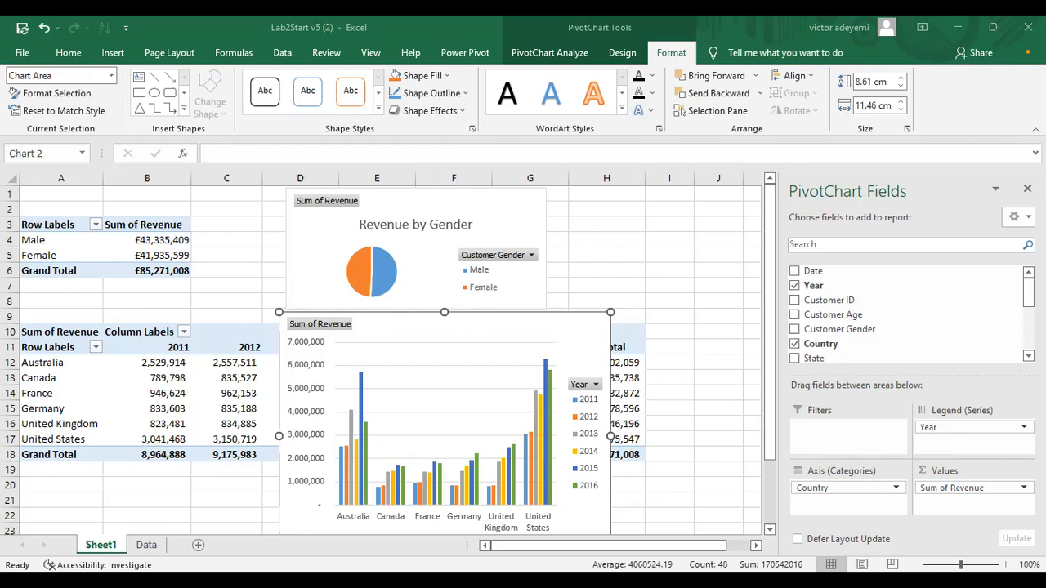
- Rename Sheet1, which holds the PivotTables, as "Pivot table 1"
left_click(439, 273)
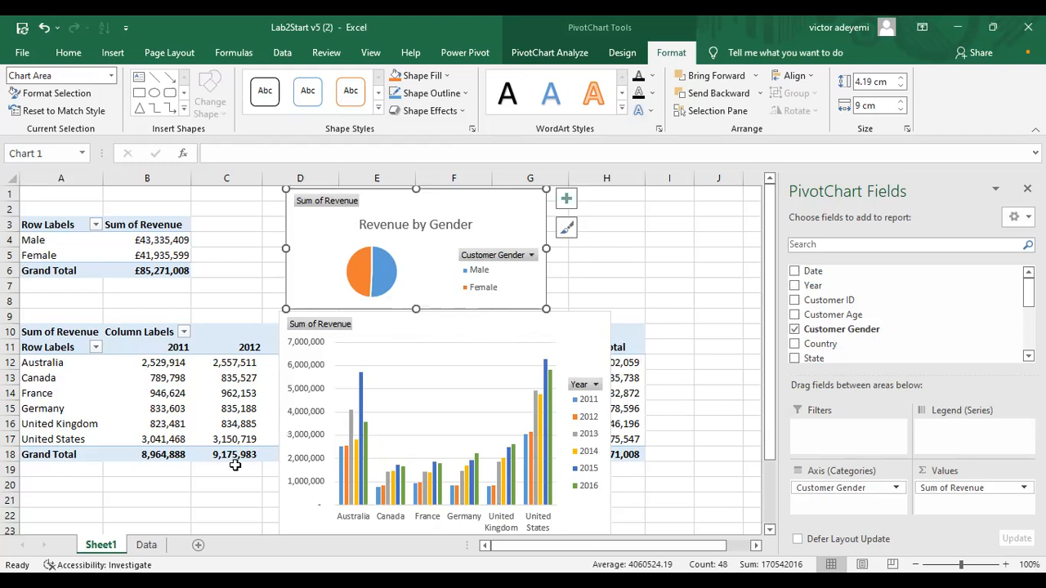
right_click(103, 549)
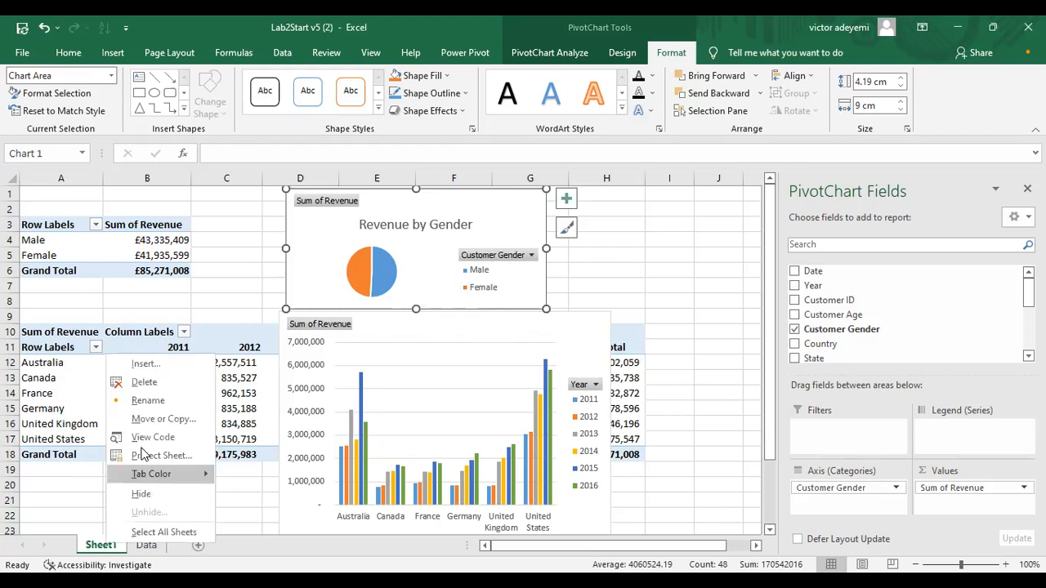
left_click(145, 401)
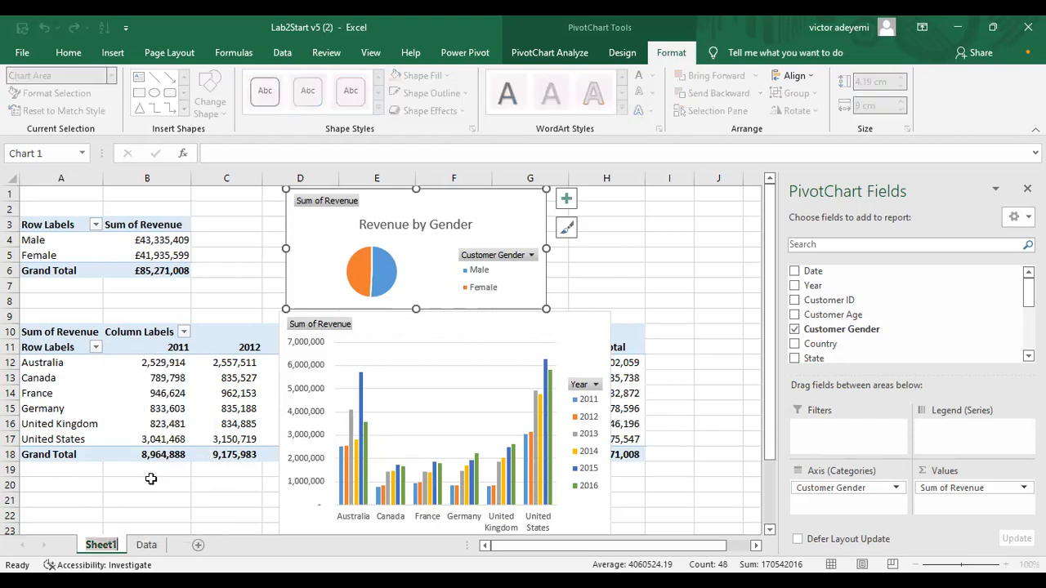
type("p")
key("BackSpace")
type("Pivot")
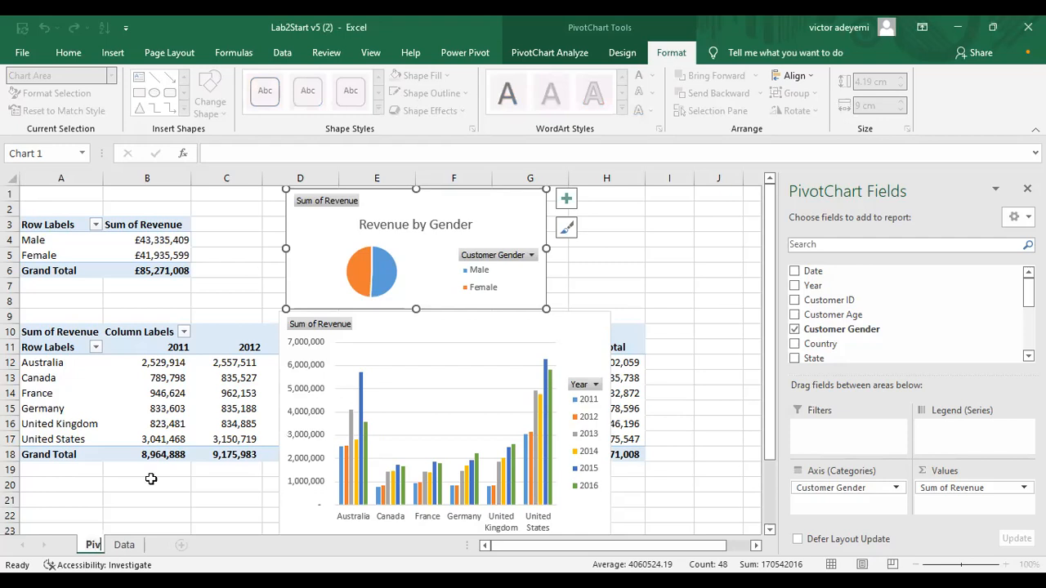
type("a")
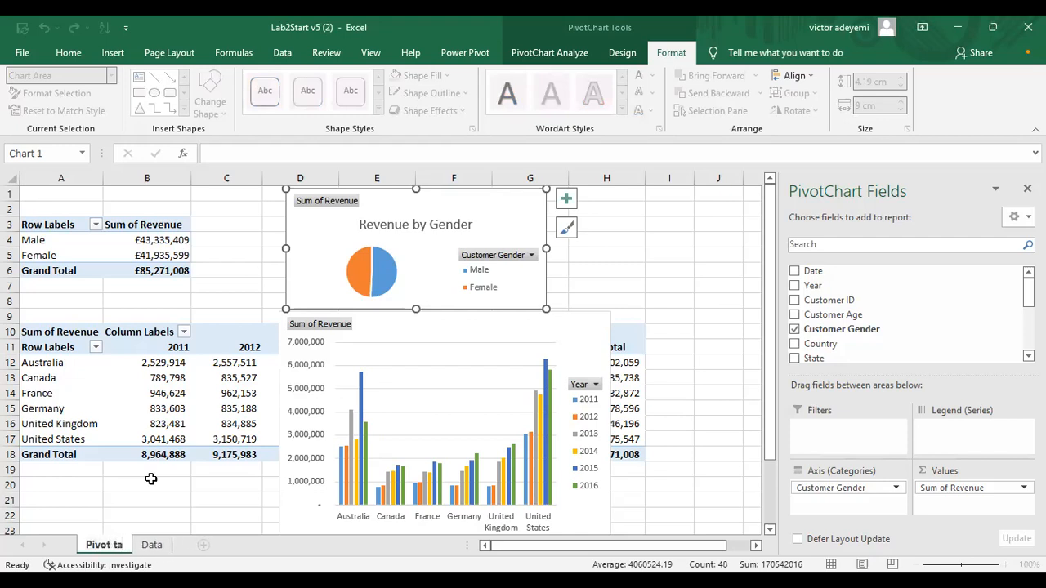
type("ble 1")
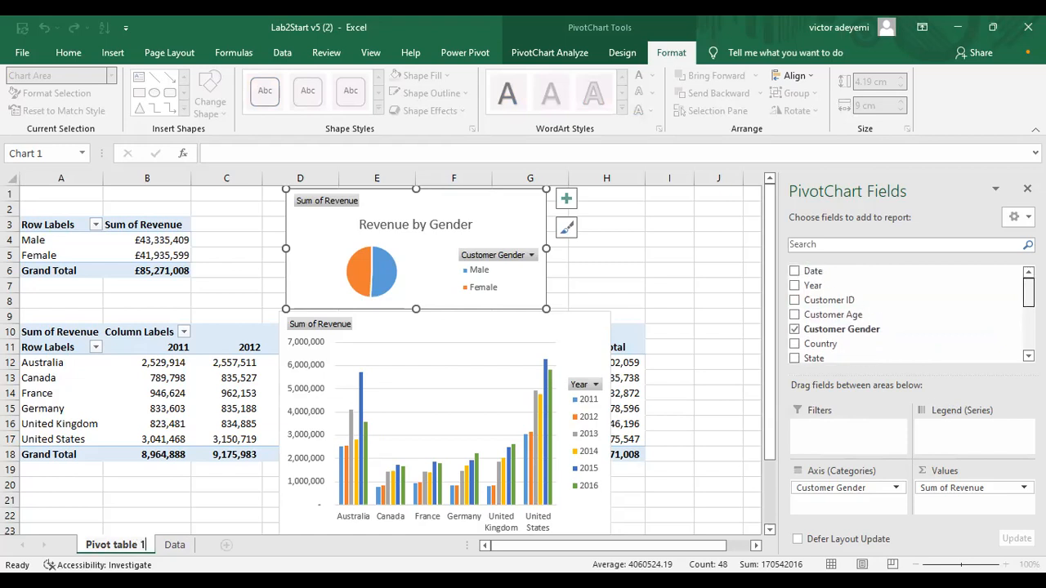
scroll(907, 315, "down", 4)
left_click_drag(1029, 310, 1029, 312)
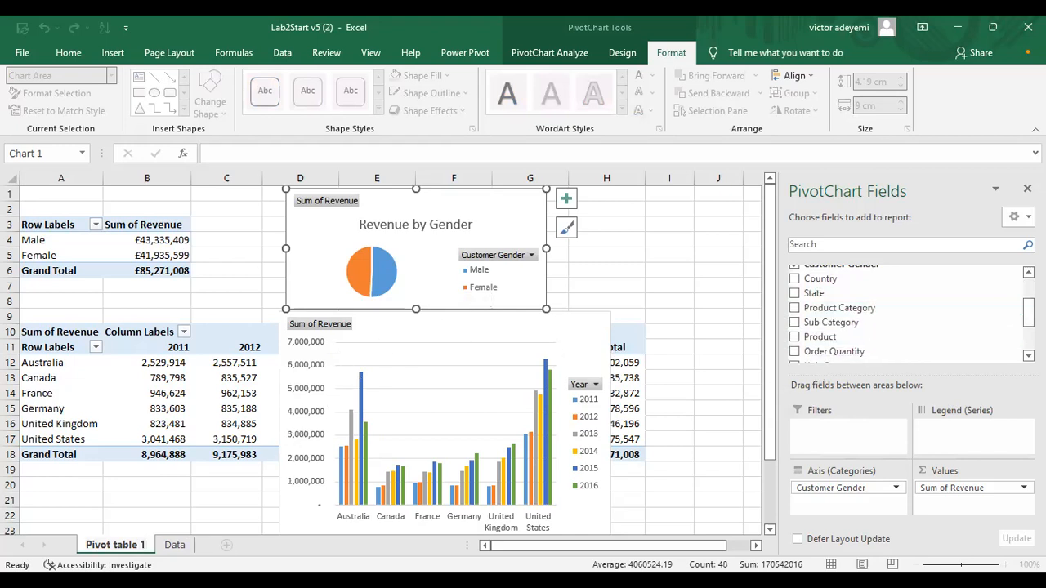
- Add a new worksheet after Pivot table 1 and rename it "Pivot Charts"
left_click(228, 547)
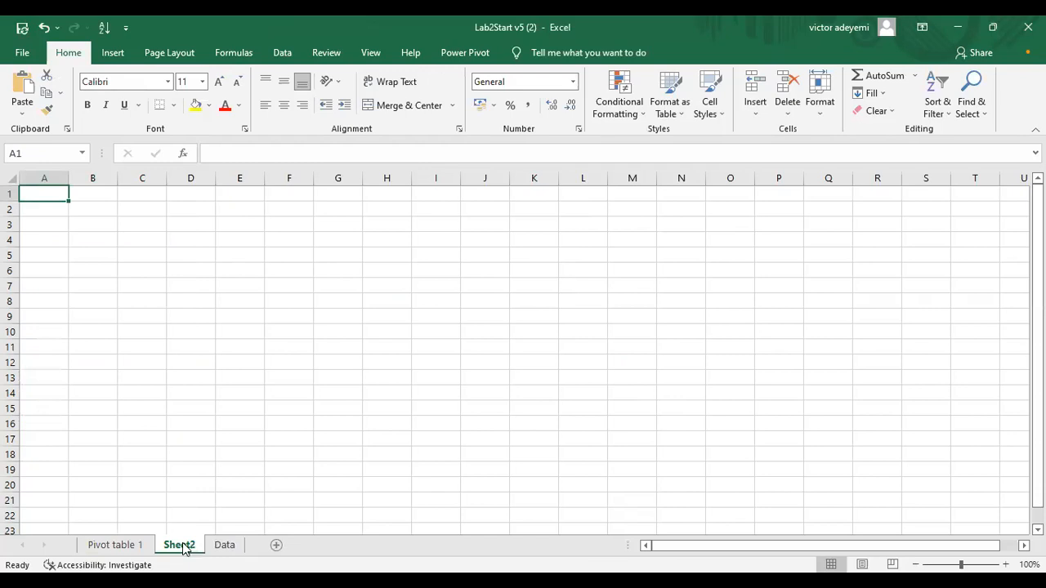
type("P")
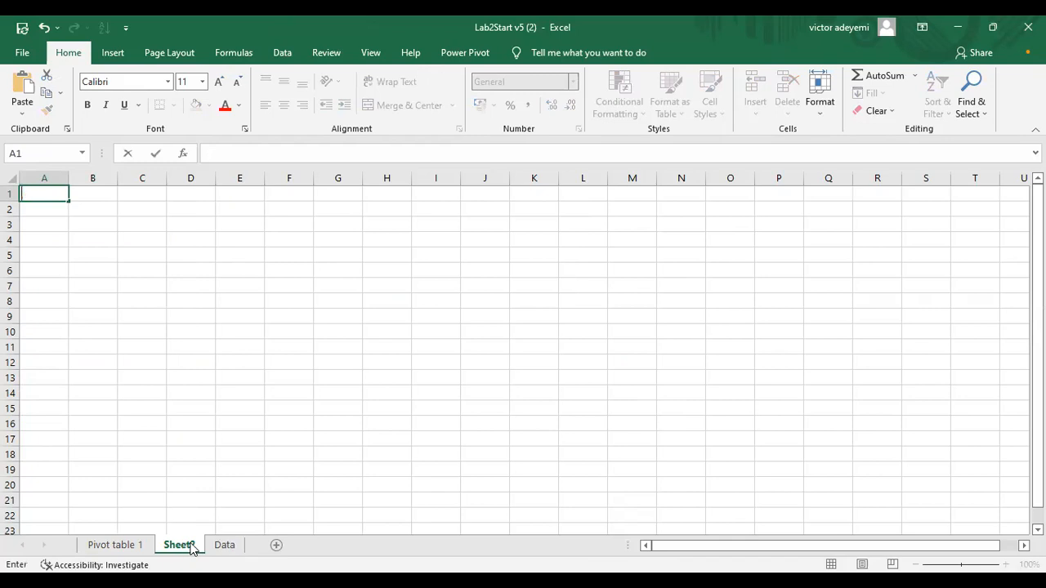
right_click(190, 547)
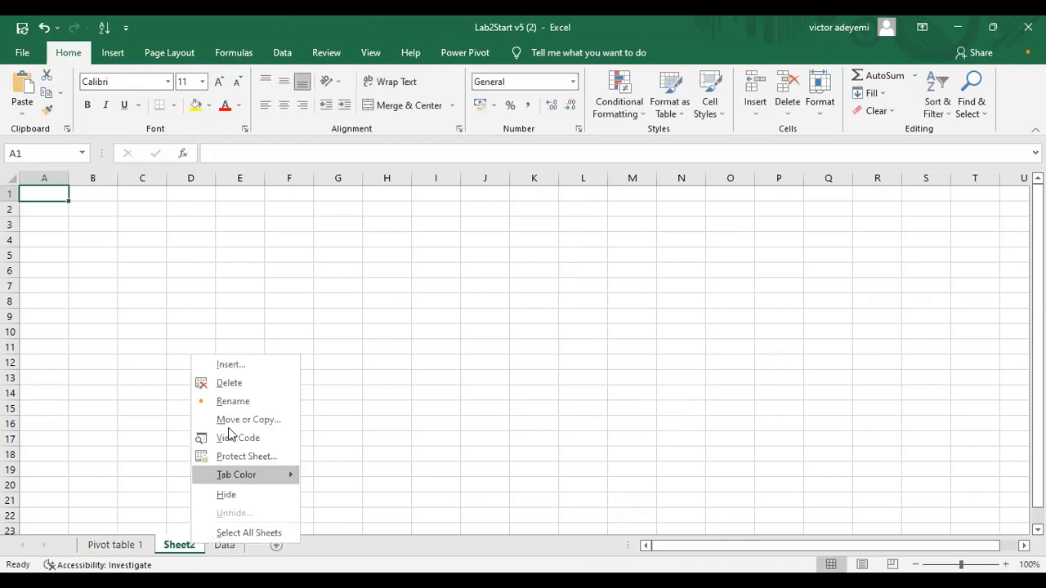
left_click(232, 401)
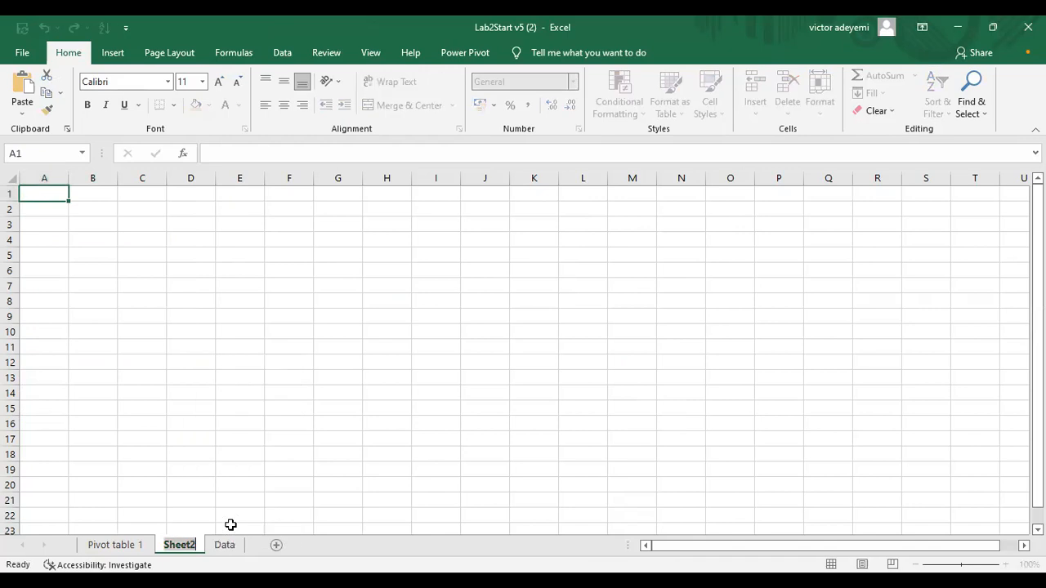
type("Pivot ")
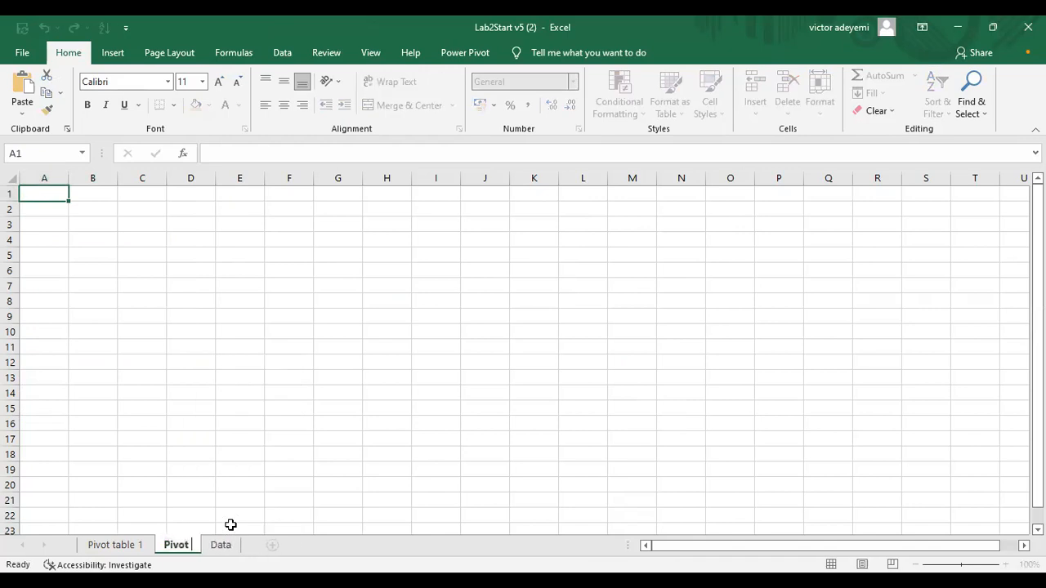
type("Charts")
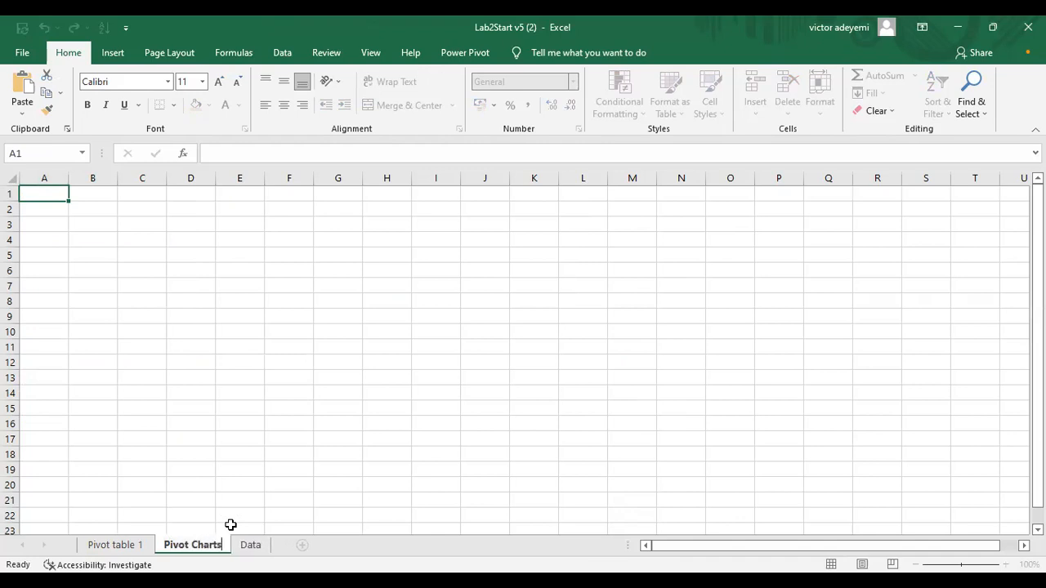
key("Return")
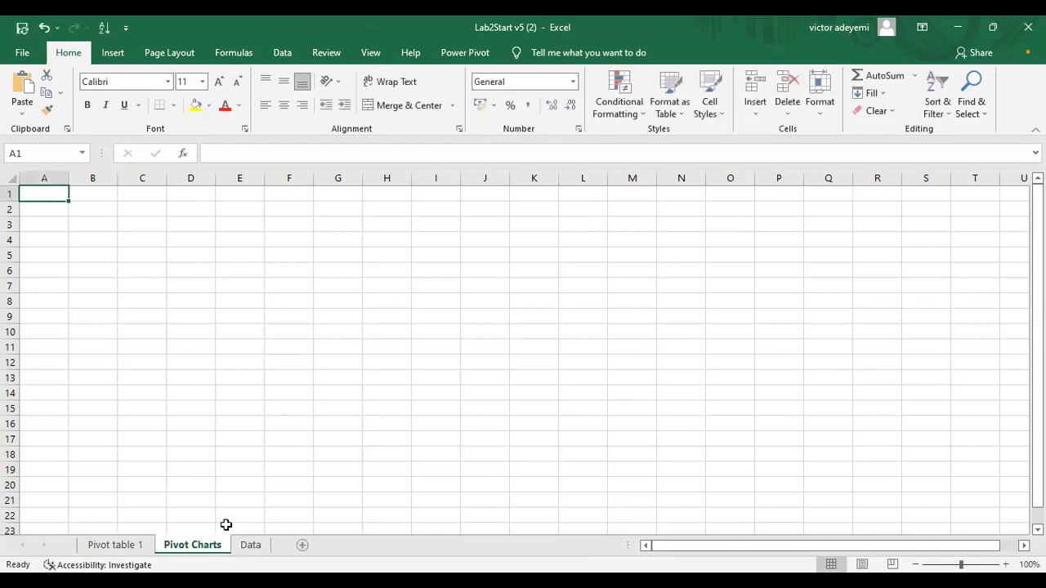
- Cut the Revenue by Gender pie chart from the Pivot table 1 sheet and paste it at cell D4 of Pivot Charts
left_click(140, 545)
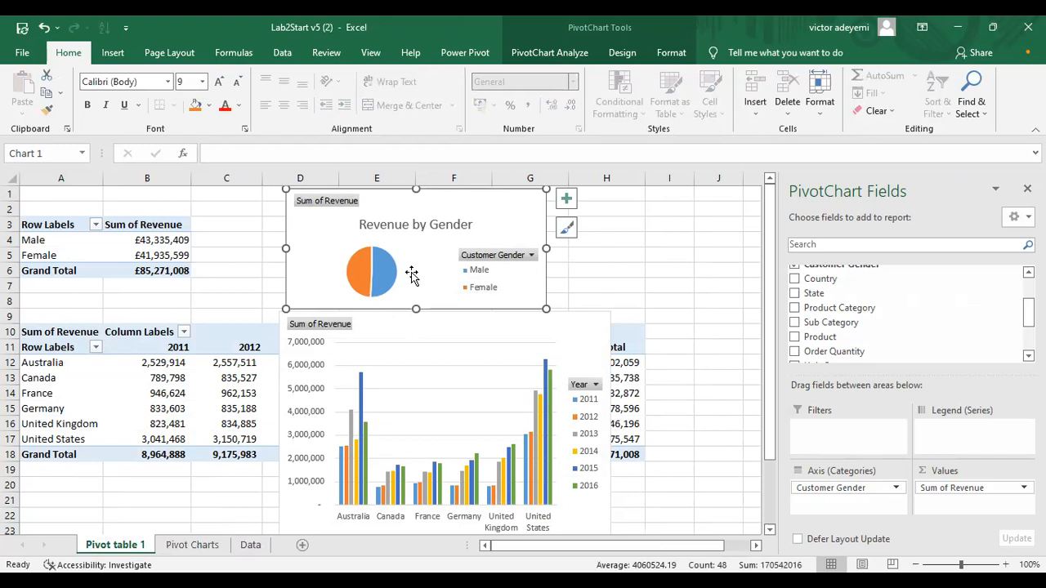
right_click(411, 272)
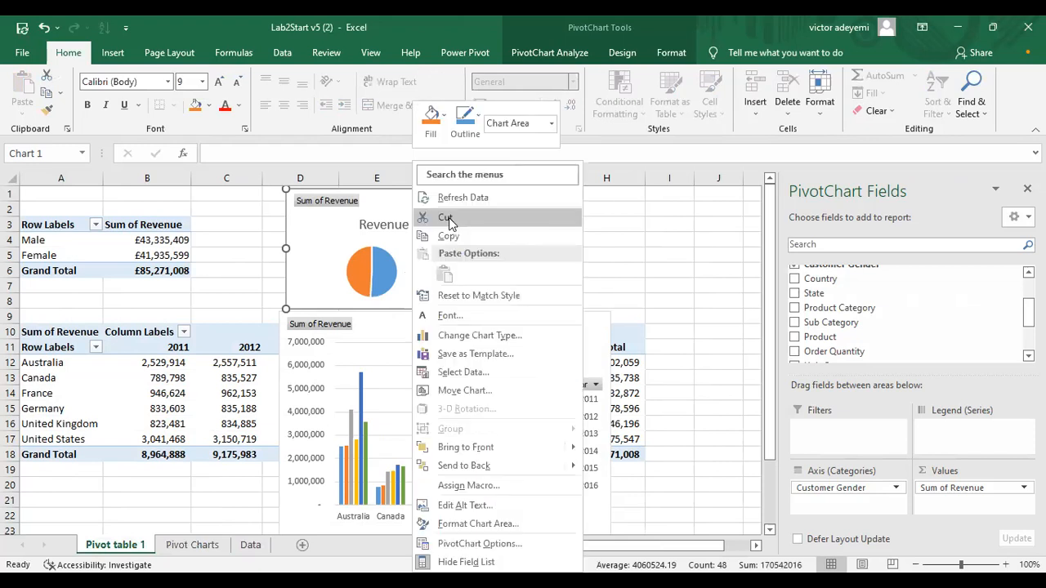
left_click(446, 217)
left_click(216, 546)
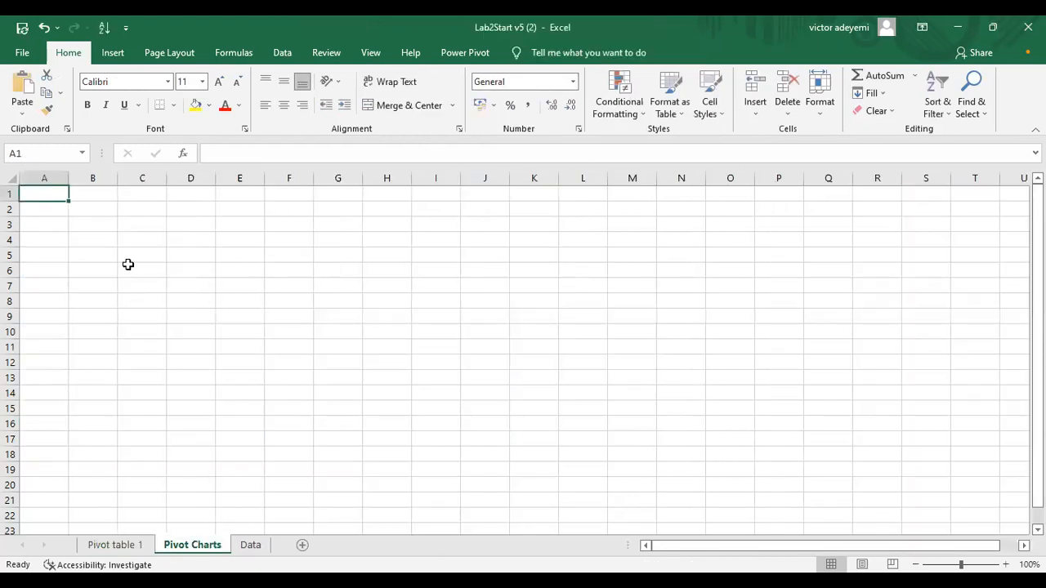
left_click(192, 238)
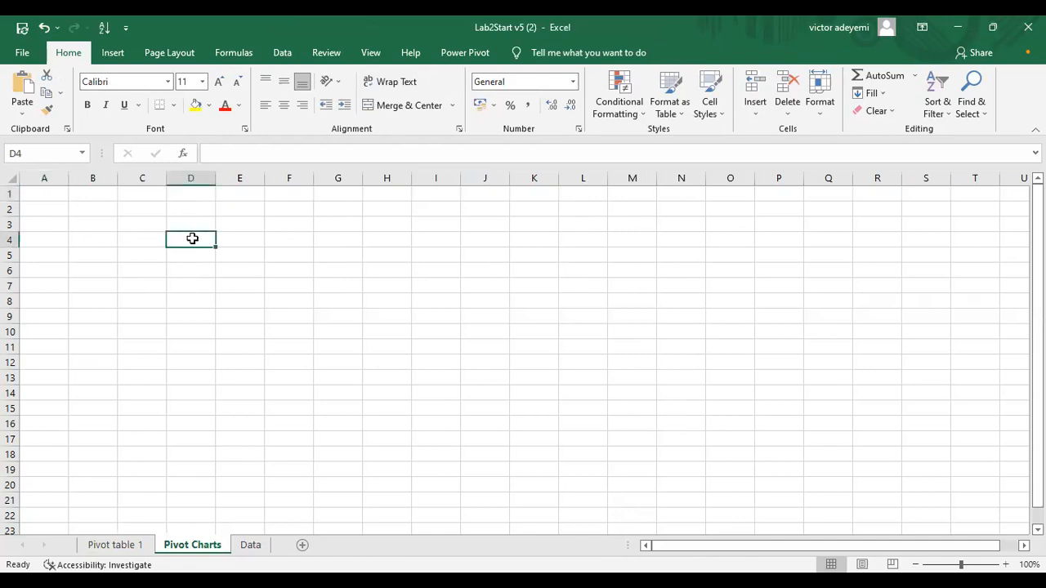
right_click(192, 241)
left_click(224, 292)
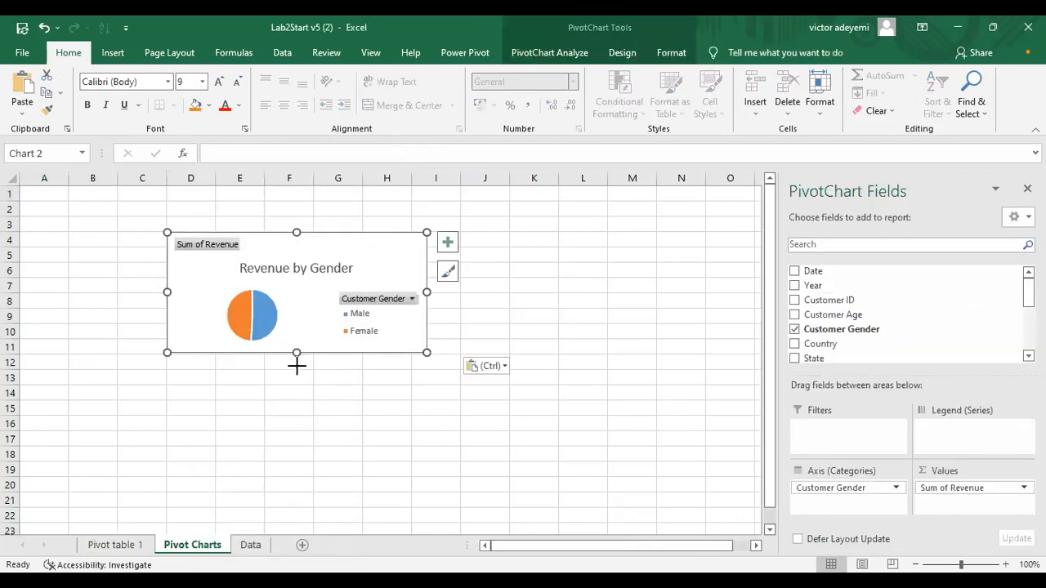
- Cut the country-by-year column chart from the Pivot table 1 sheet and paste it at cell D16 of Pivot Charts
left_click(110, 545)
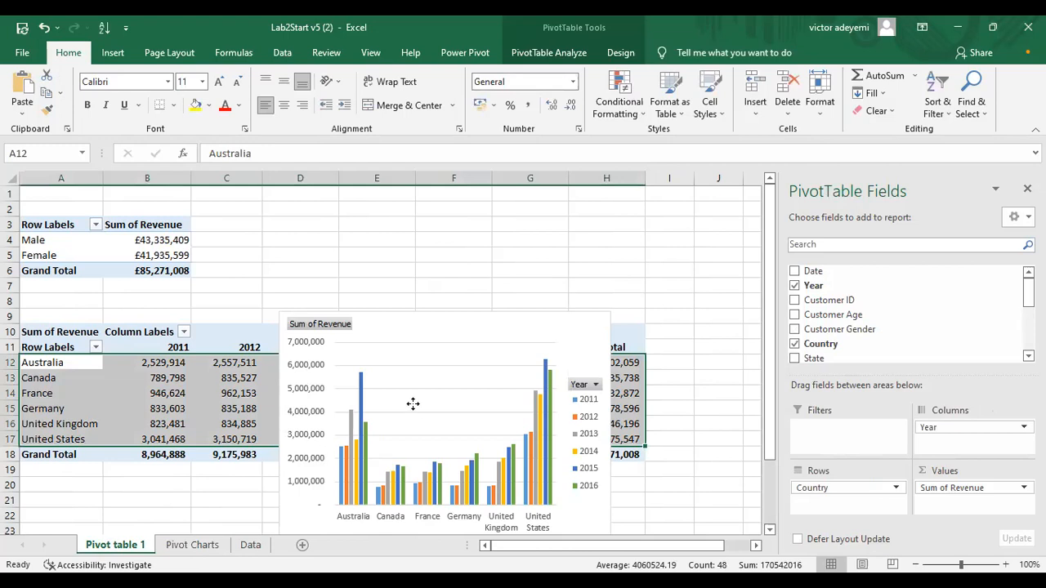
left_click(423, 324)
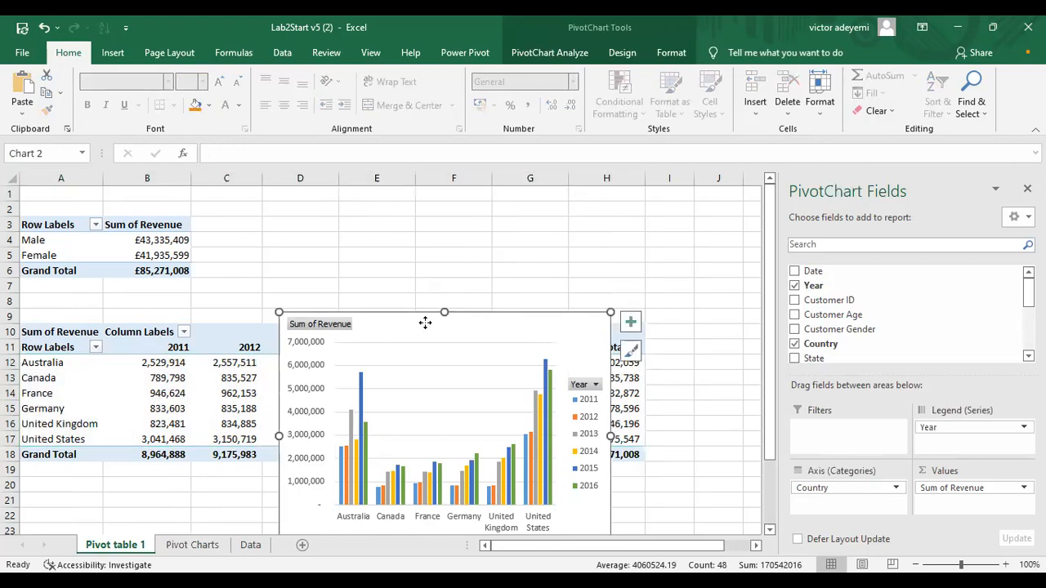
right_click(425, 323)
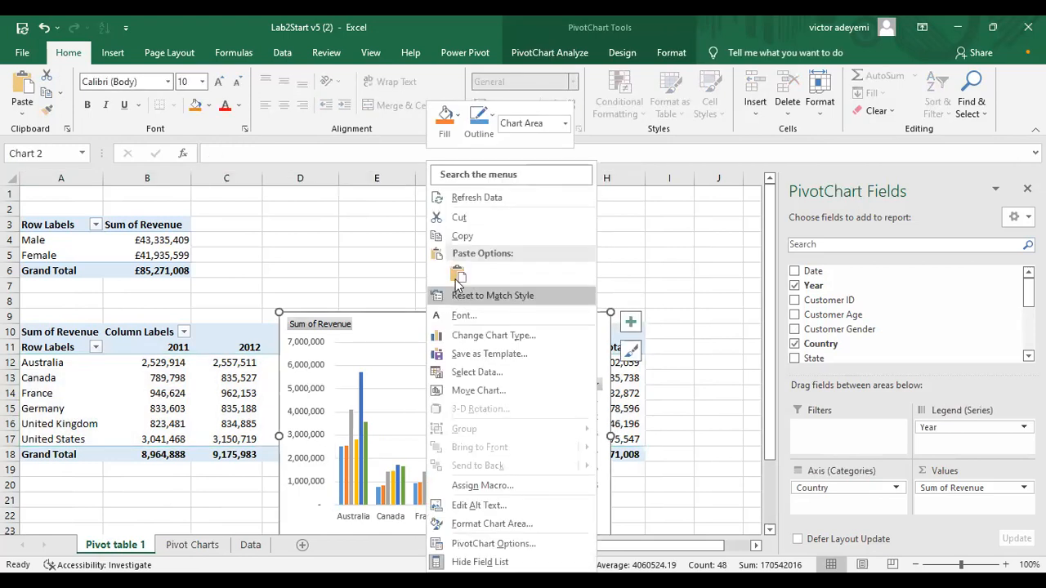
left_click(459, 218)
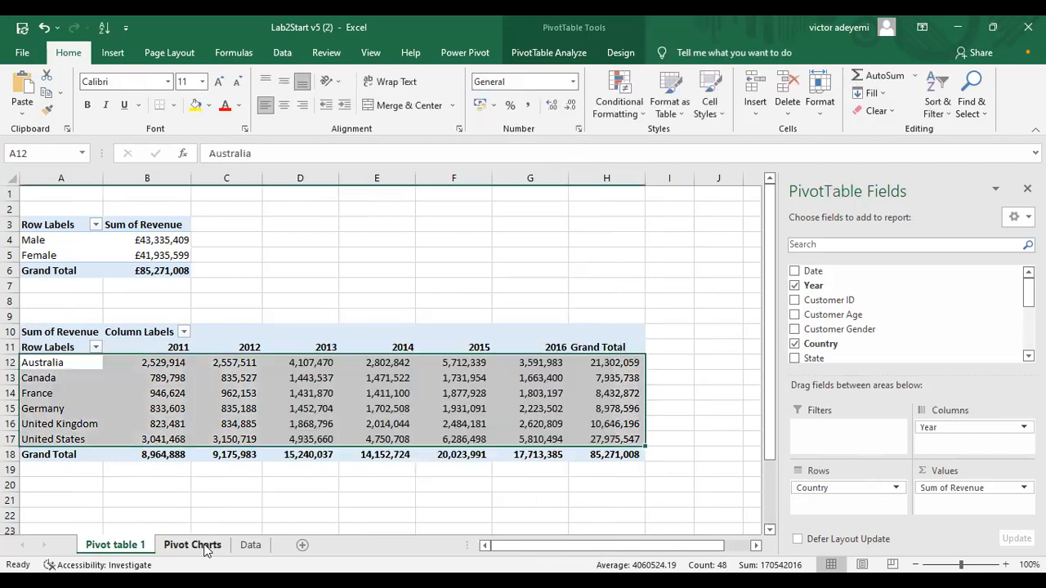
left_click(192, 544)
left_click(198, 420)
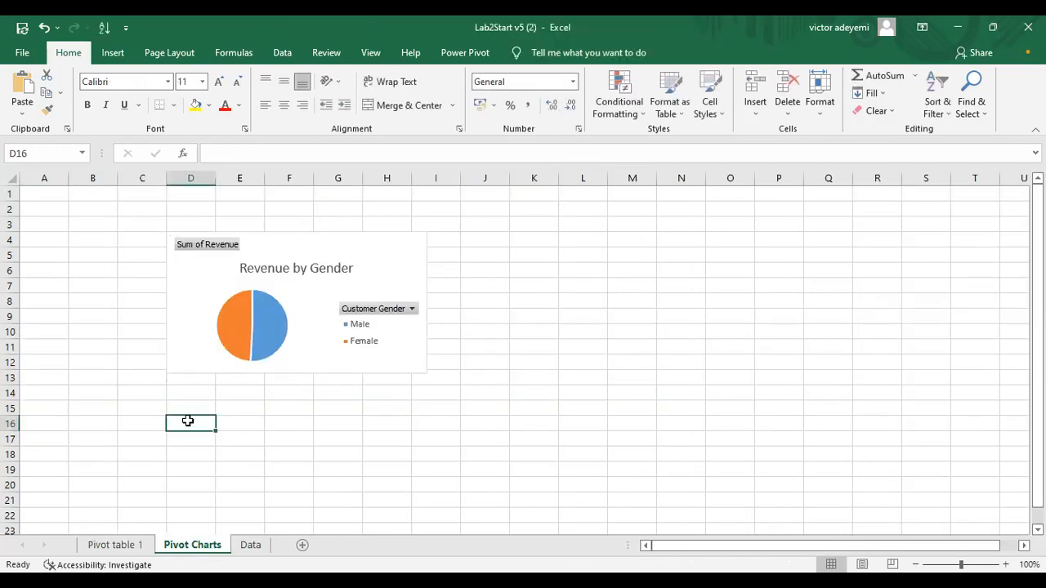
right_click(188, 421)
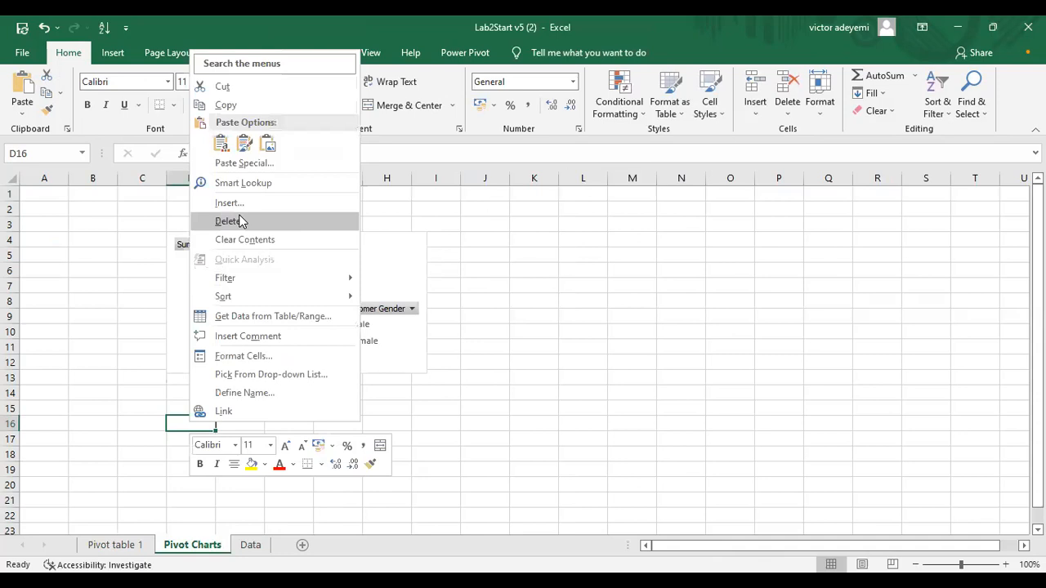
left_click(221, 146)
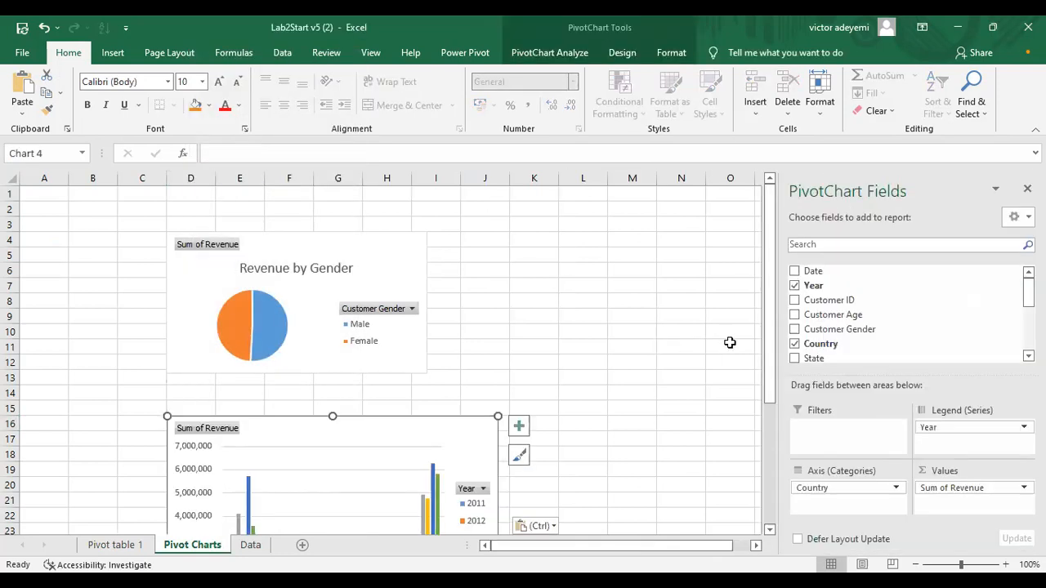
- Move the column chart up to about row 14, directly below the pie chart
left_click_drag(768, 352, 768, 402)
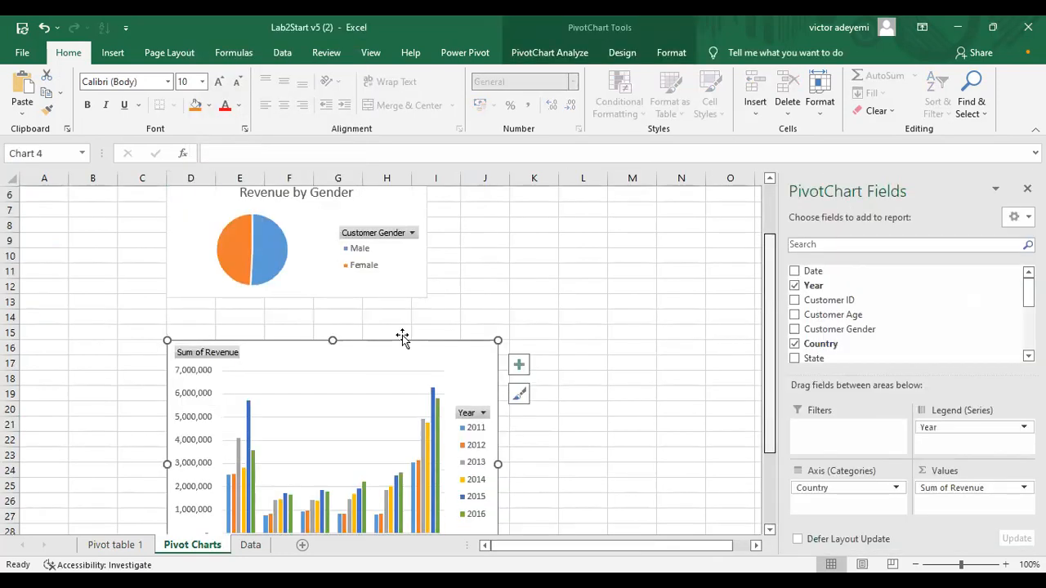
scroll(402, 335, "up", 2)
left_click_drag(303, 427, 301, 397)
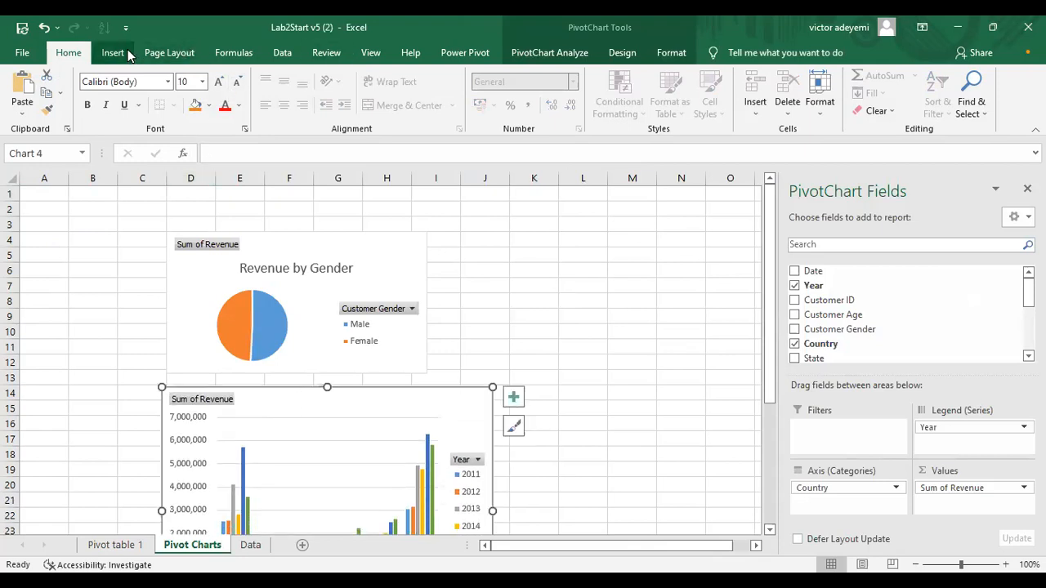
- Hide the gridlines on the Pivot Charts sheet
left_click(168, 52)
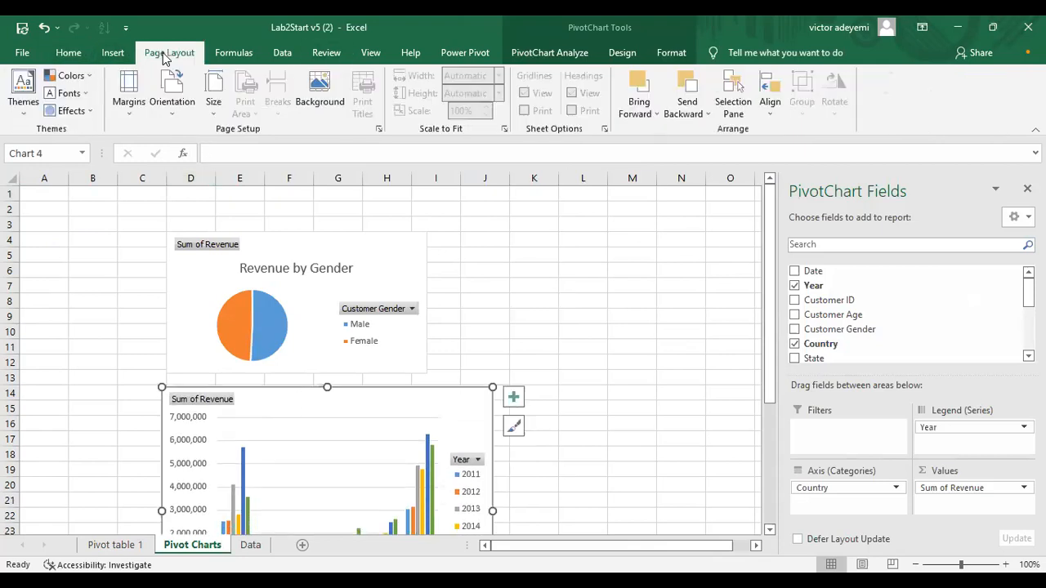
left_click(280, 54)
left_click(320, 55)
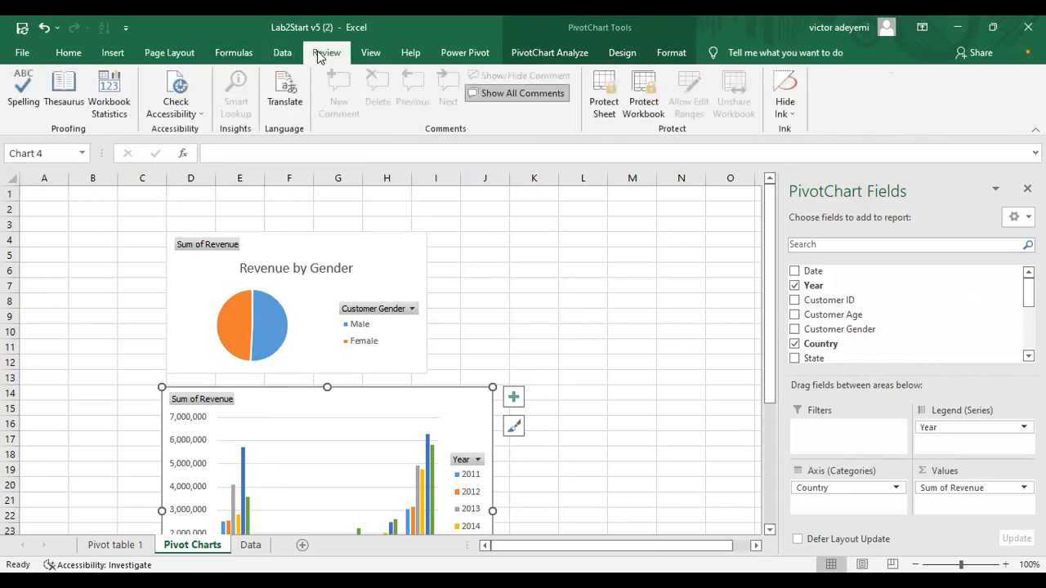
left_click(370, 52)
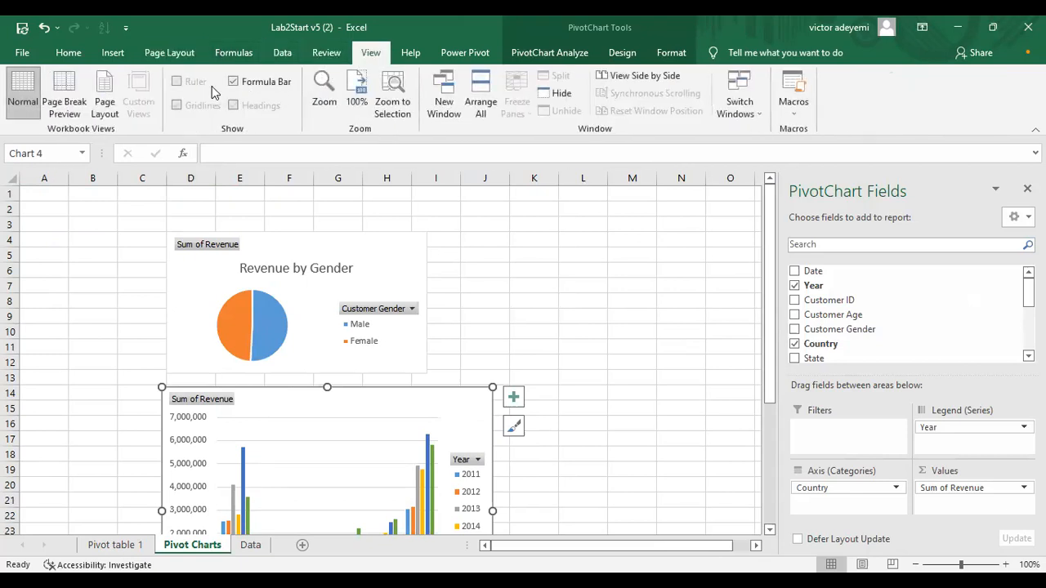
left_click(284, 193)
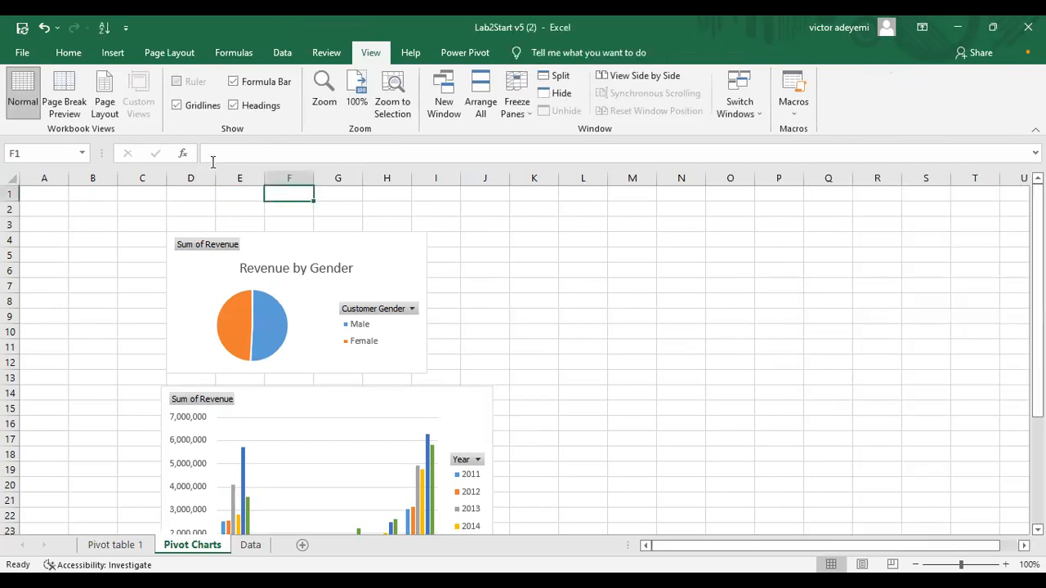
left_click(178, 106)
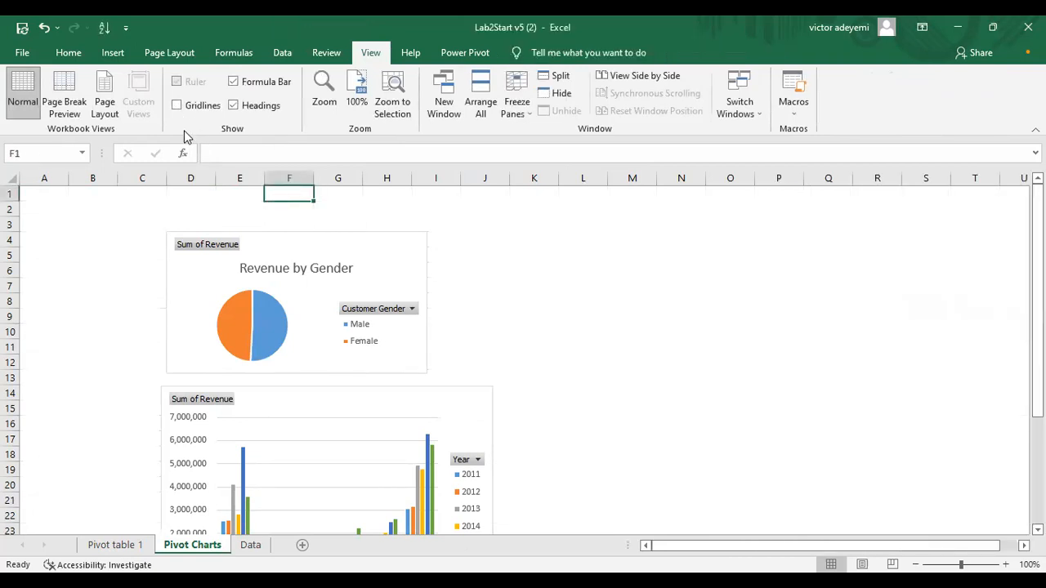
left_click(279, 245)
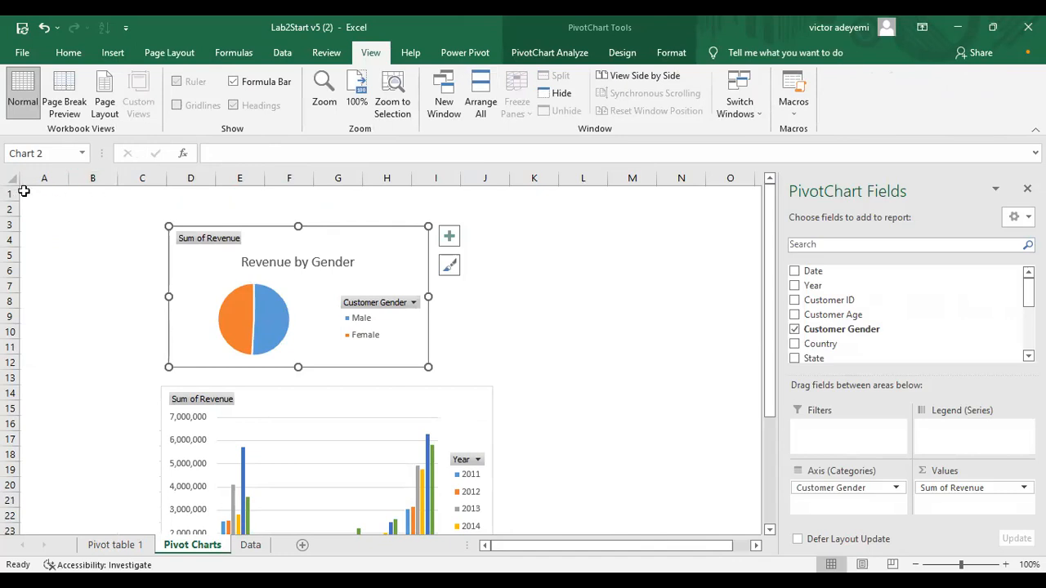
left_click(15, 179)
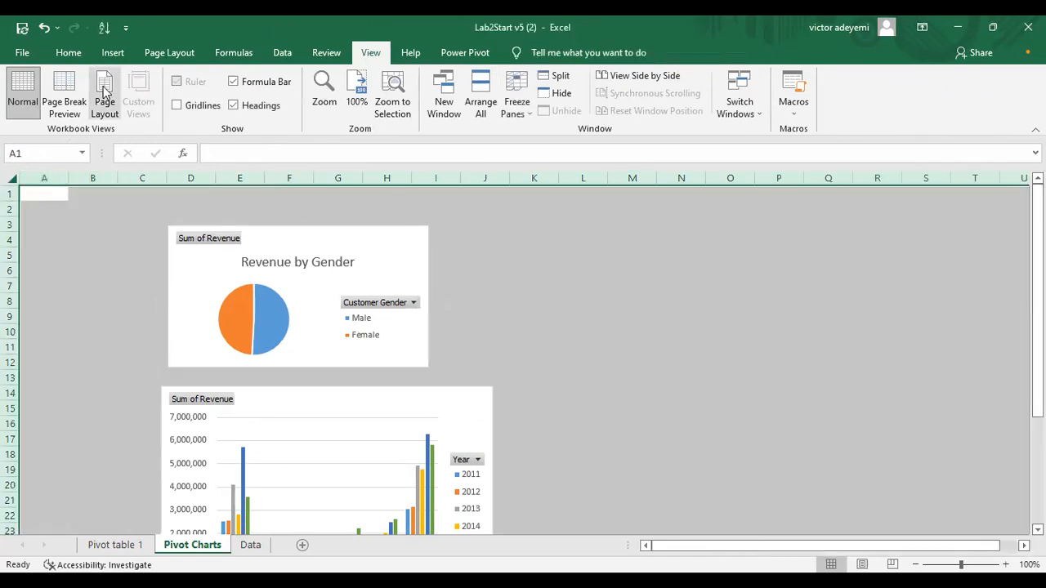
left_click(68, 52)
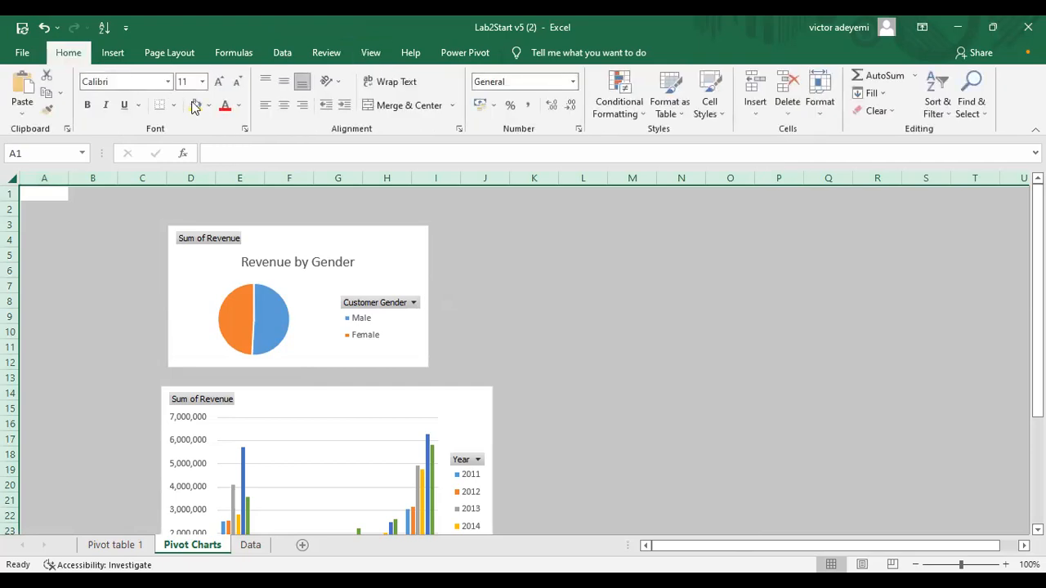
left_click(238, 107)
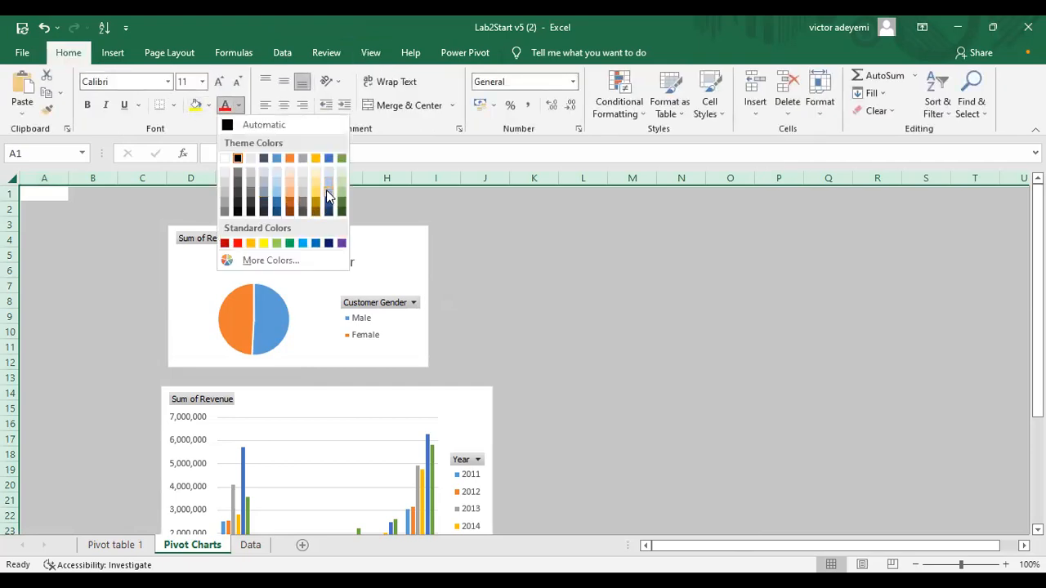
left_click(327, 190)
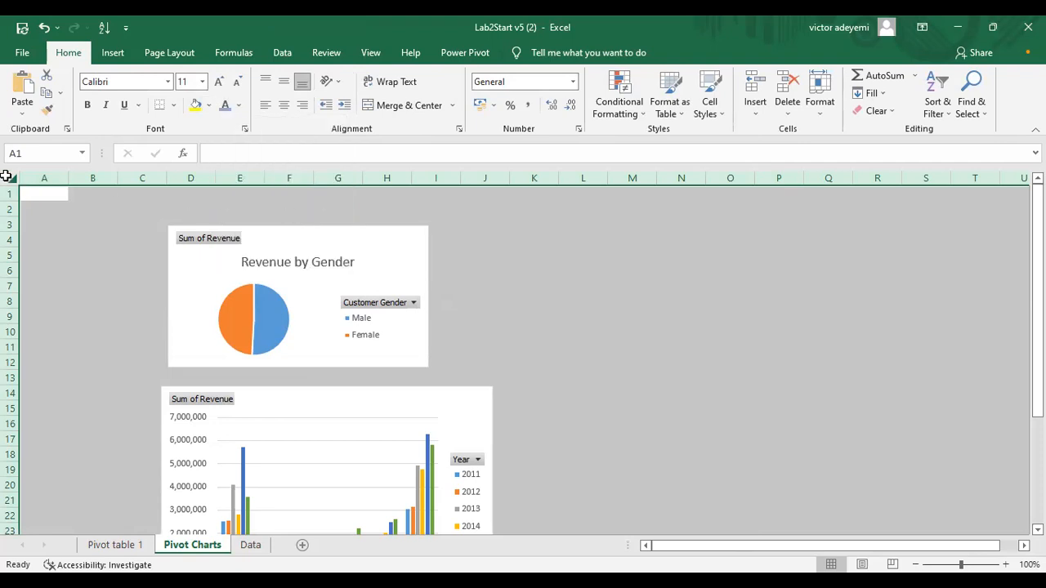
left_click(240, 107)
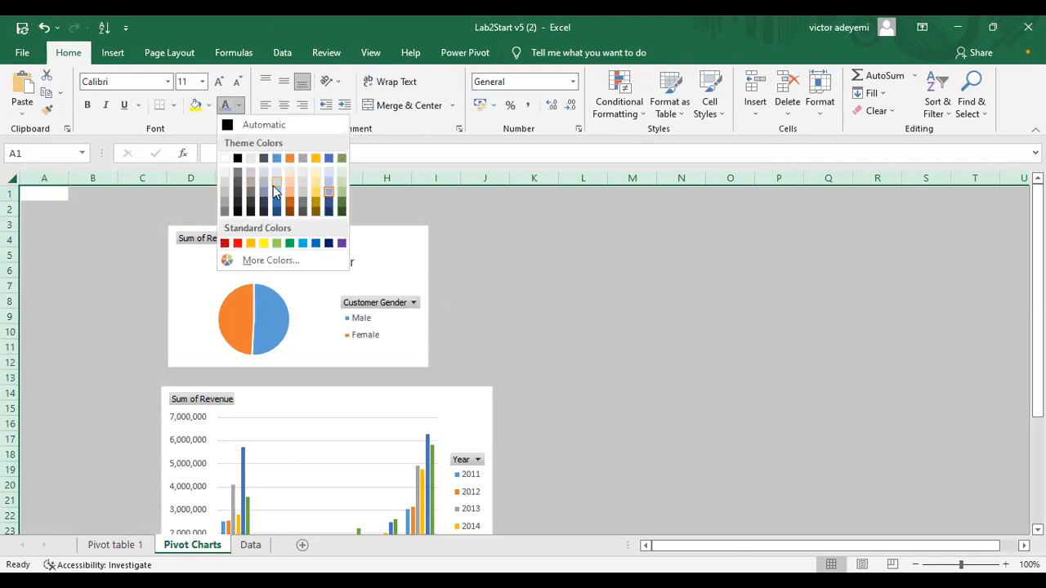
left_click(210, 199)
left_click(127, 211)
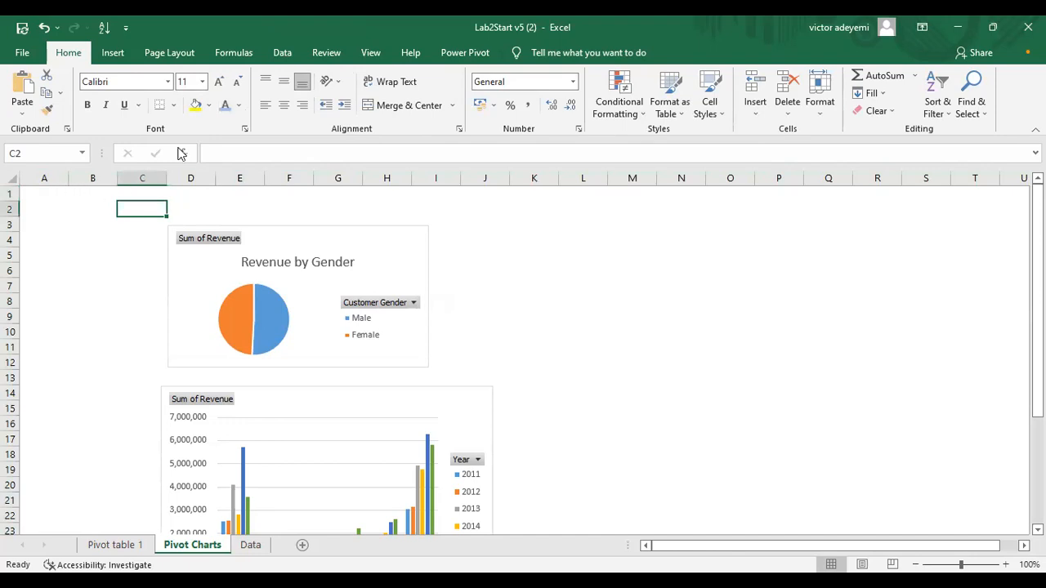
left_click(240, 109)
key("Escape")
- Fill all cells of the Pivot Charts sheet with a light blue theme color
left_click(12, 179)
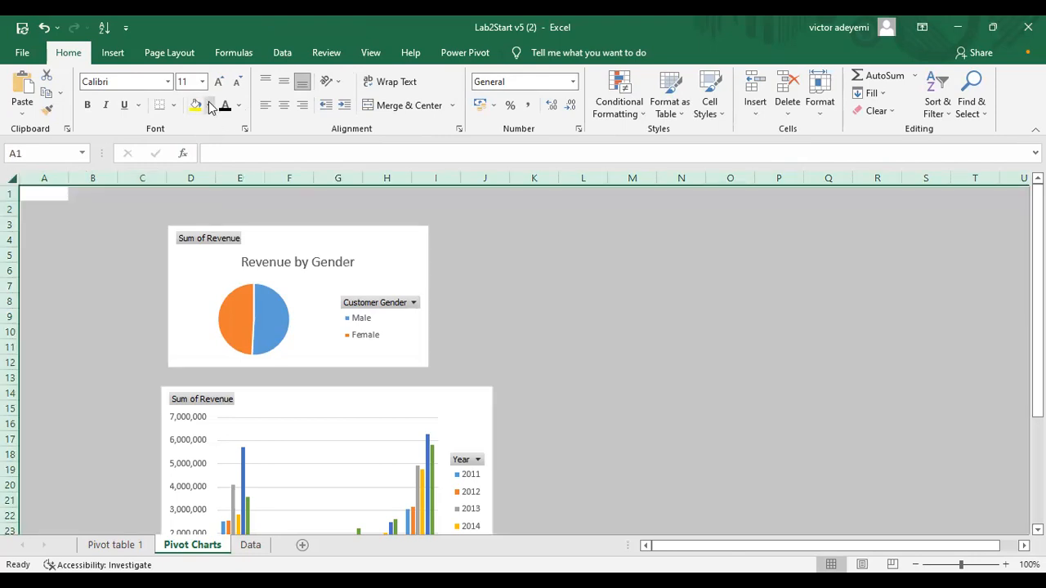
left_click(211, 107)
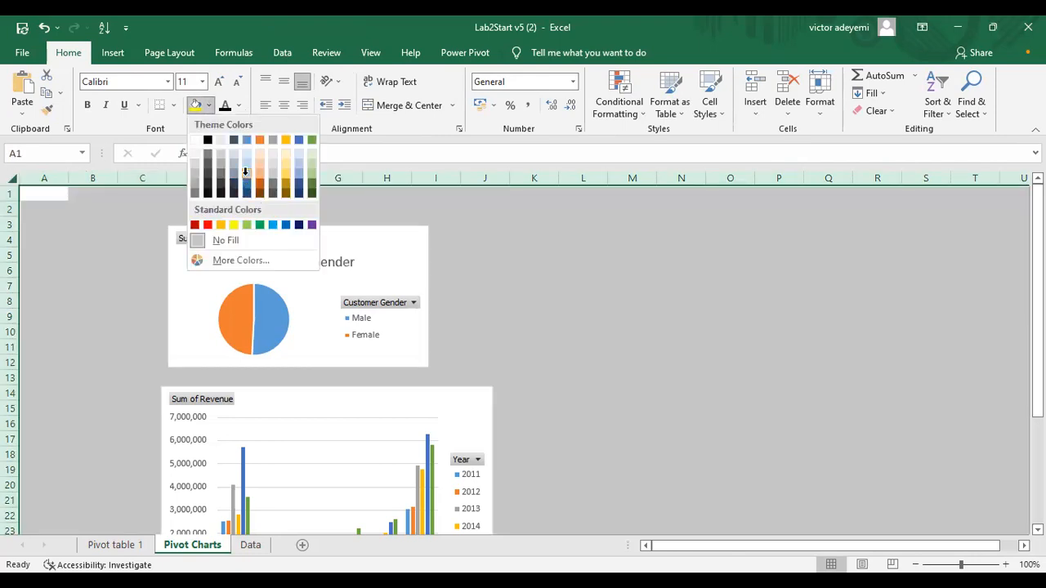
left_click(245, 172)
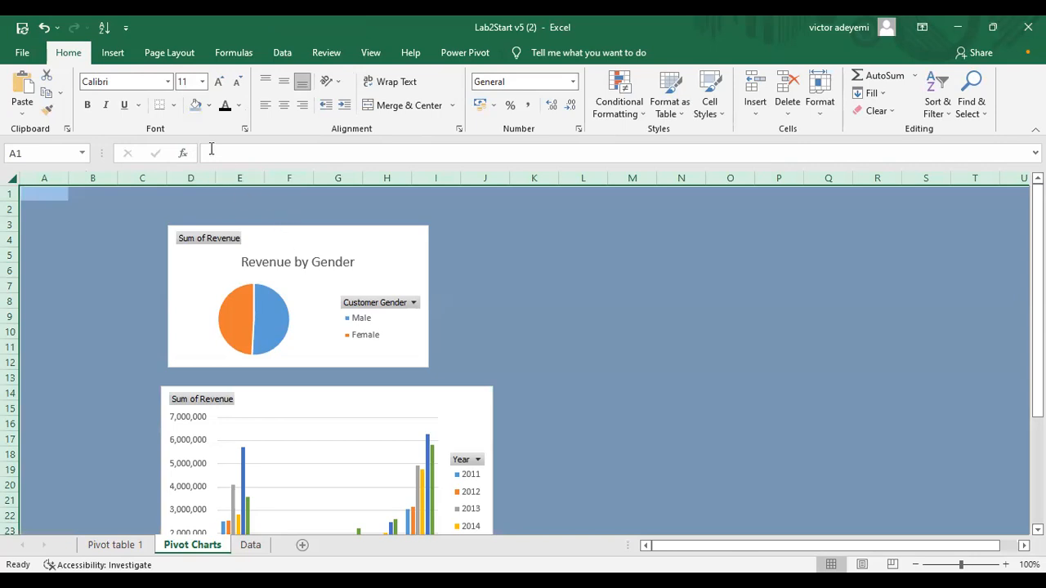
- Move the pie chart down to about row 5 and the column chart down to about row 16, slightly further left
left_click_drag(285, 257, 285, 275)
left_click_drag(335, 408, 320, 430)
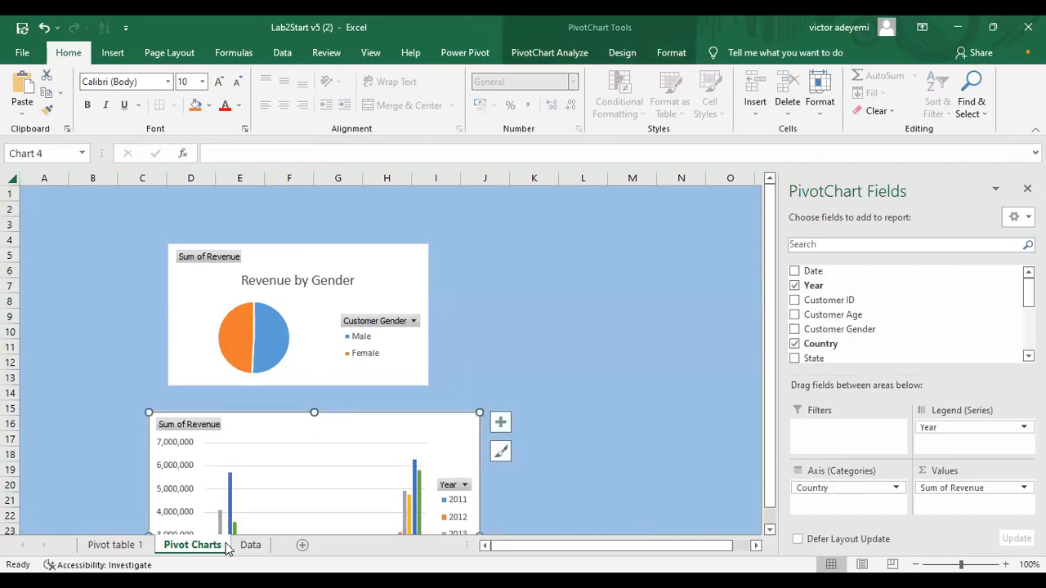
left_click(124, 545)
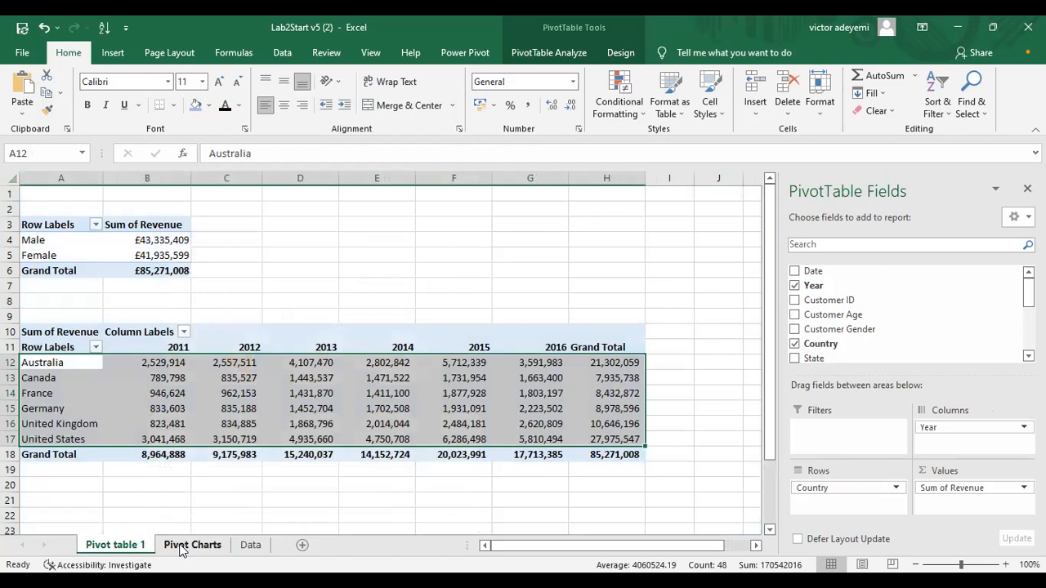
left_click(182, 546)
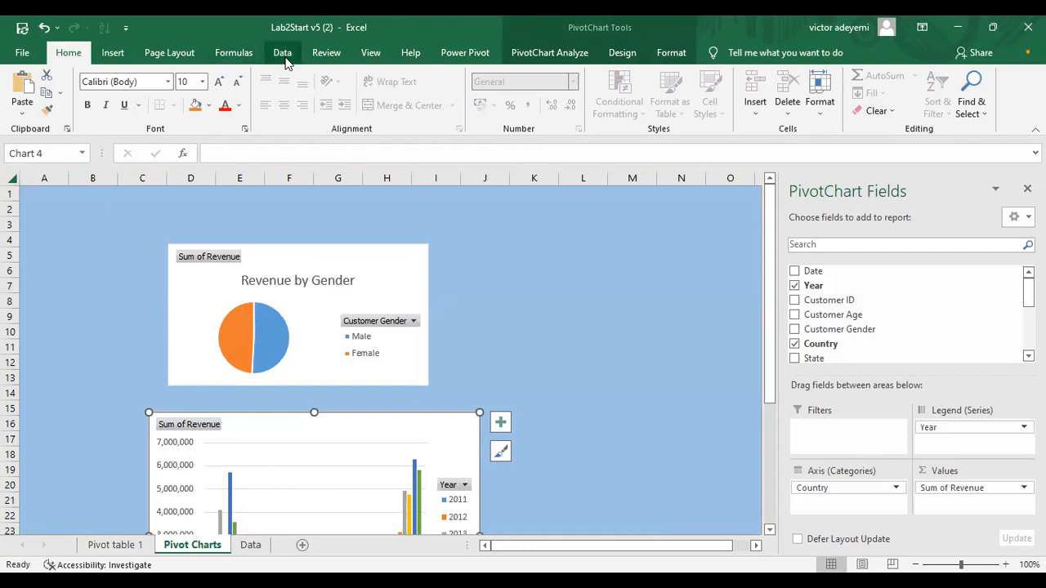
left_click(312, 56)
left_click(281, 54)
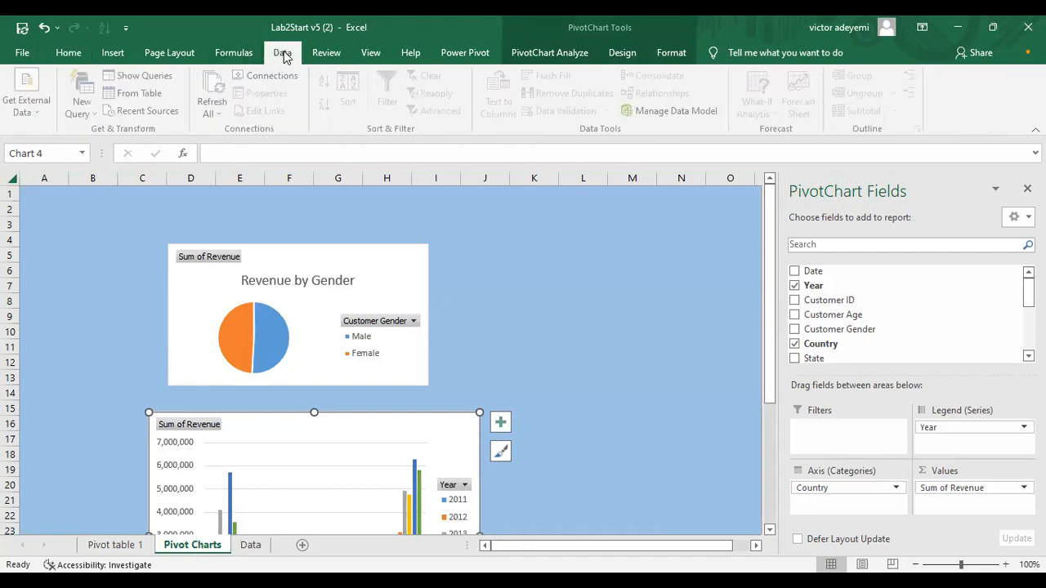
left_click(111, 53)
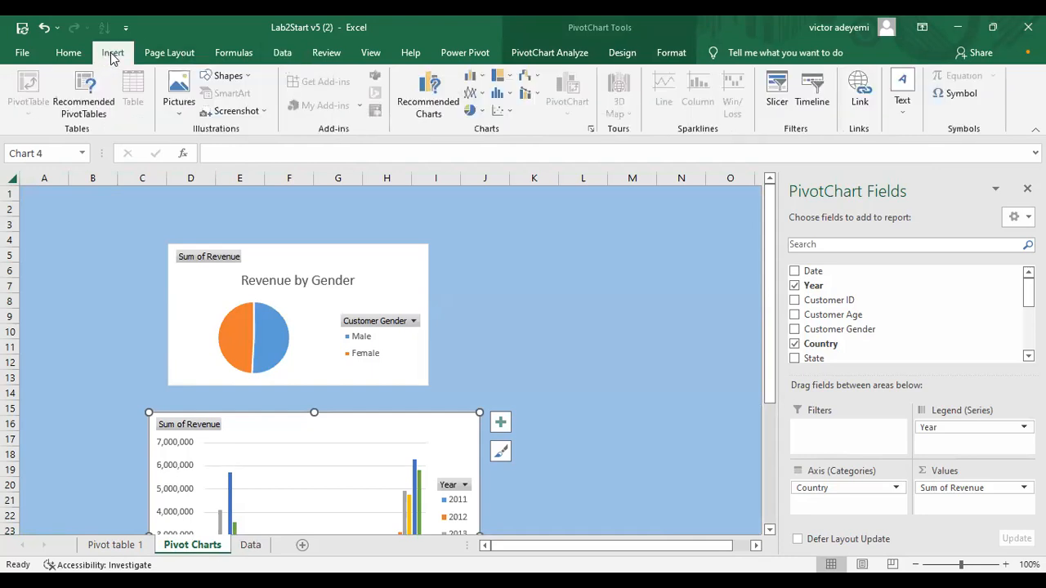
left_click(369, 52)
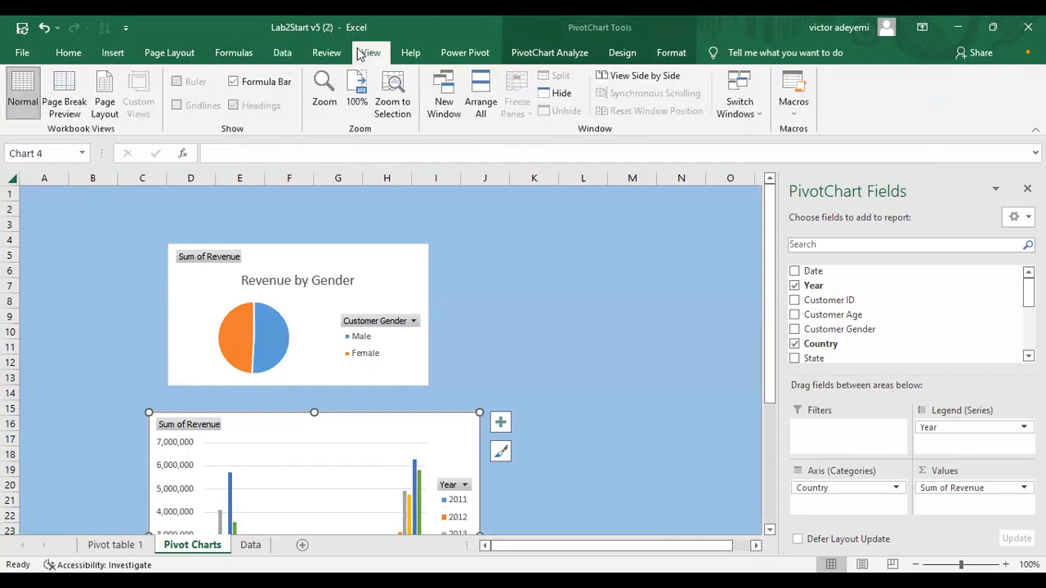
left_click(82, 209)
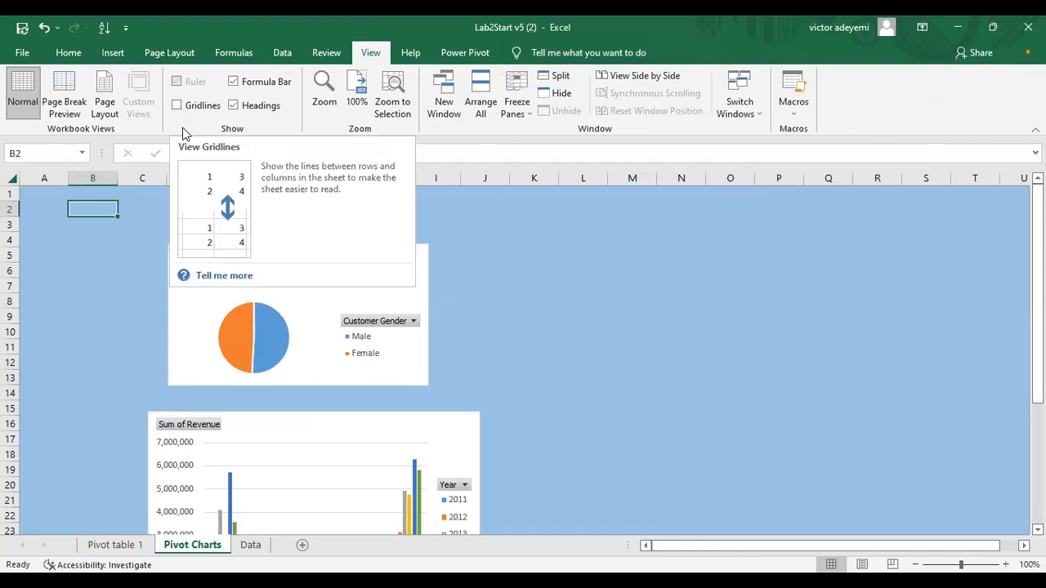
- Move the Revenue by Gender pie chart so its left edge lines up with the column chart's left edge
left_click_drag(272, 254, 252, 263)
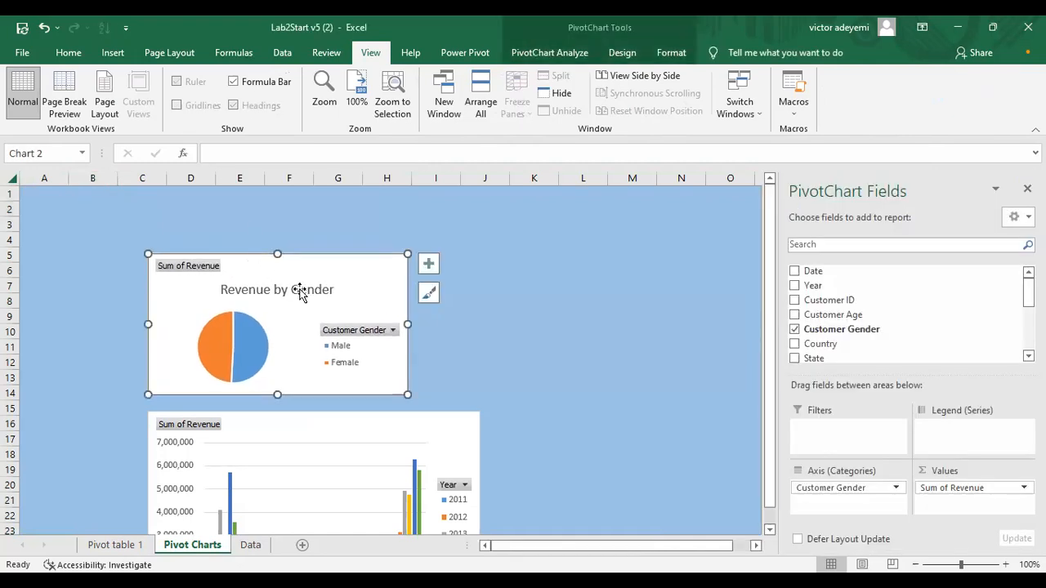
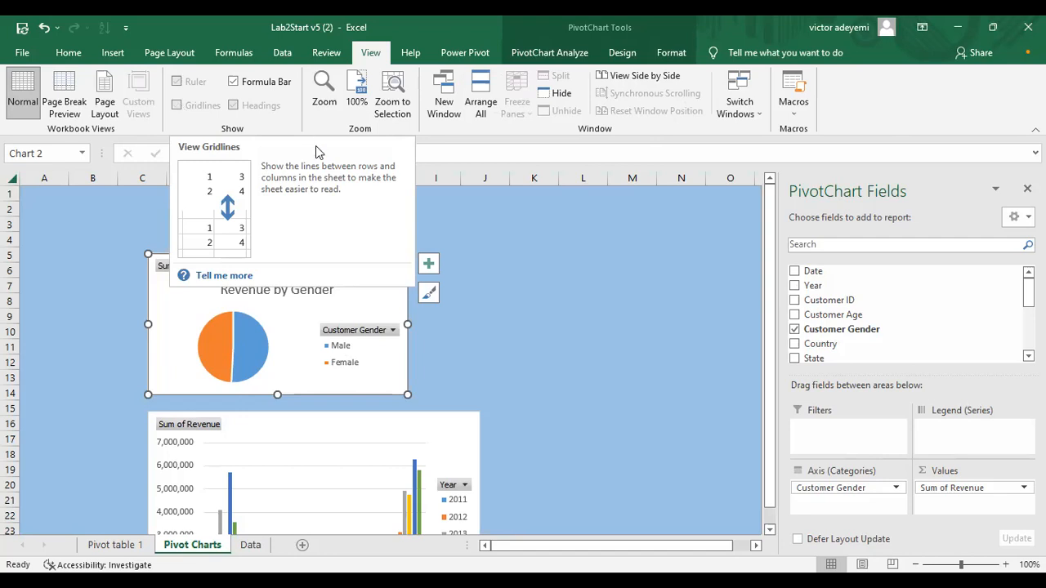
left_click(135, 544)
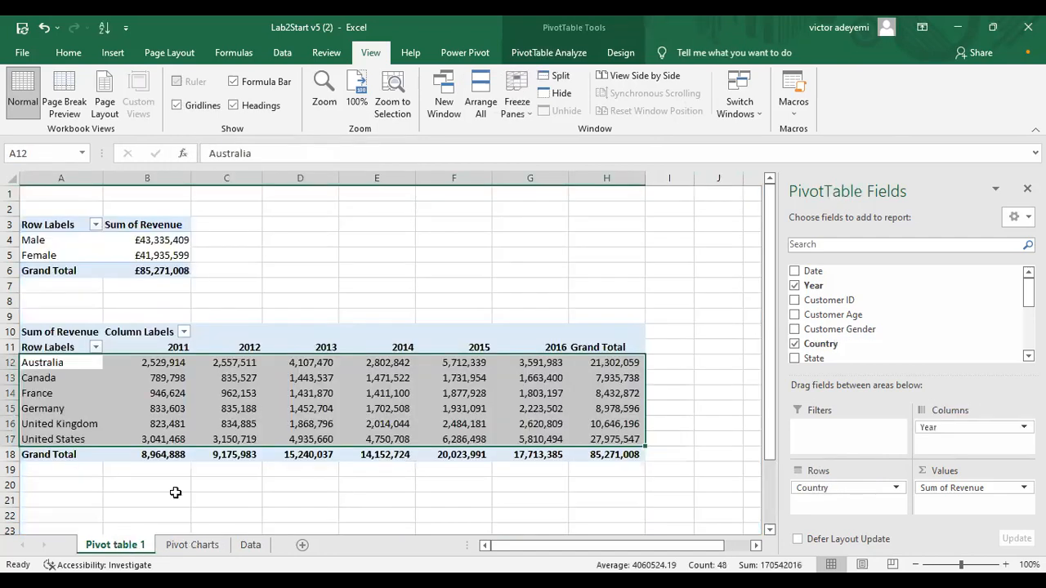
left_click(61, 489)
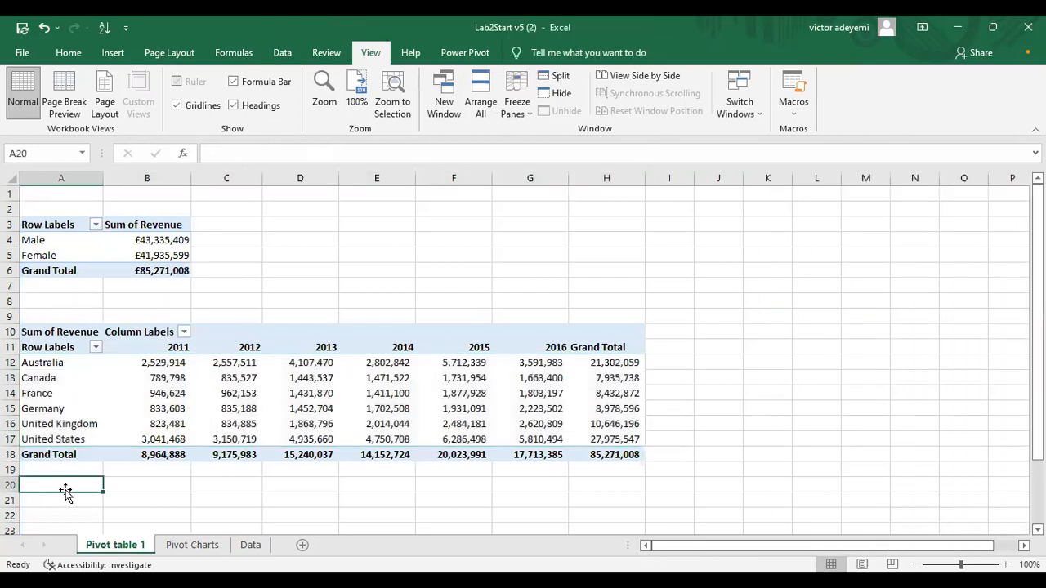
left_click(67, 53)
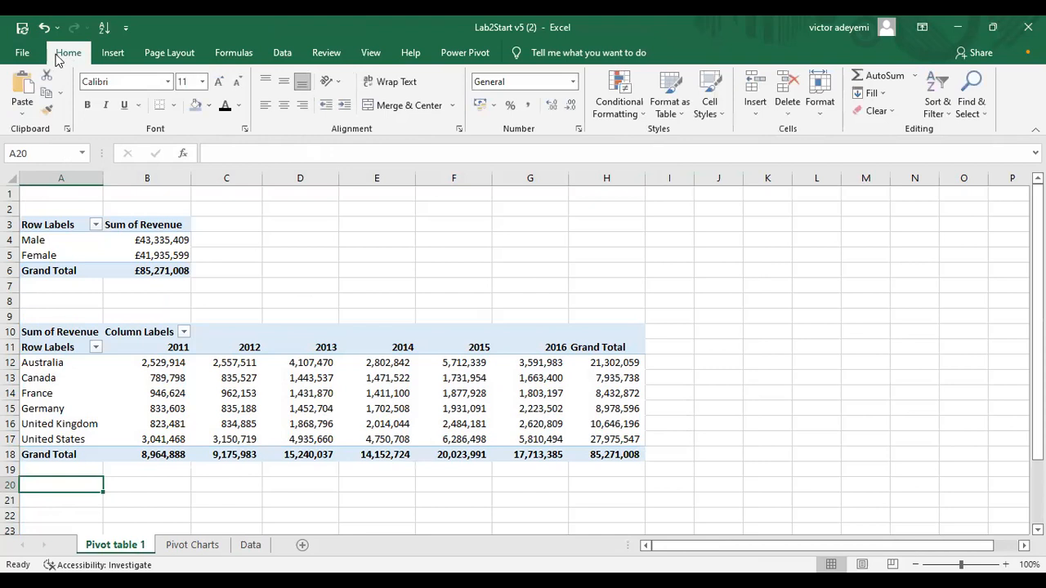
left_click(121, 55)
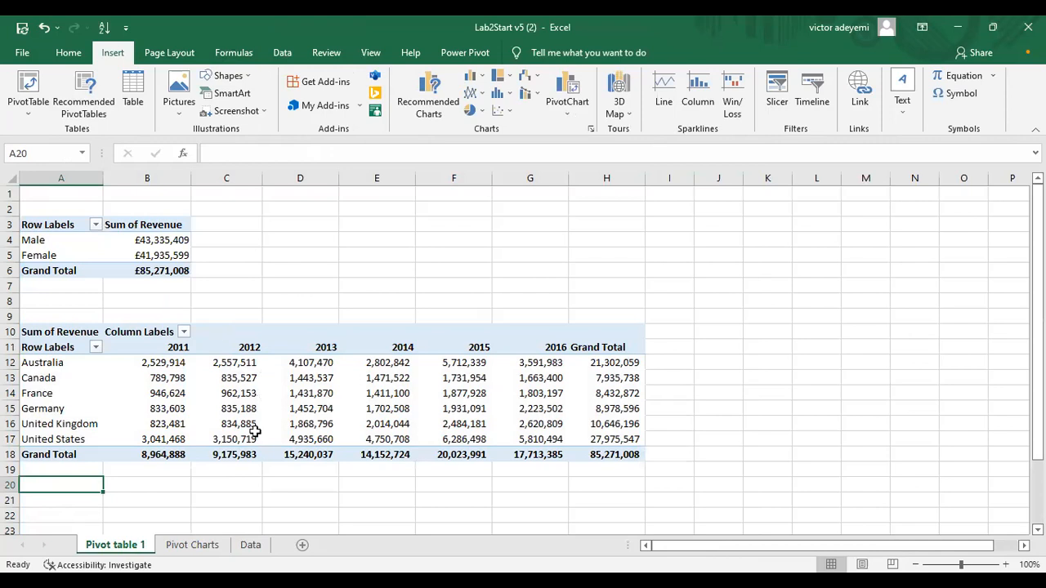
- Narrow the column chart on Pivot Charts so it ends in column I, and lower its top edge slightly to row 16
left_click(216, 546)
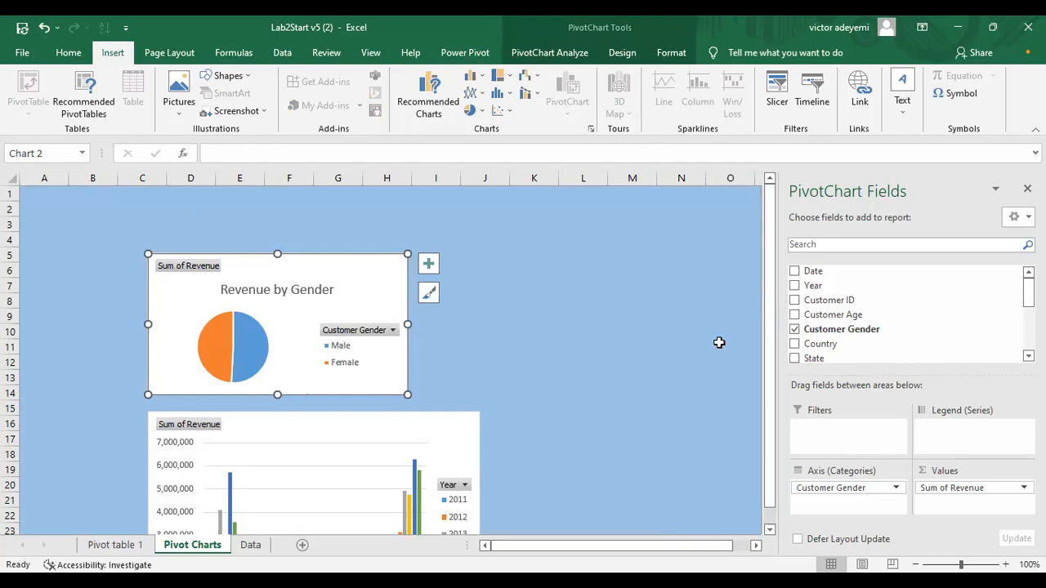
left_click(439, 420)
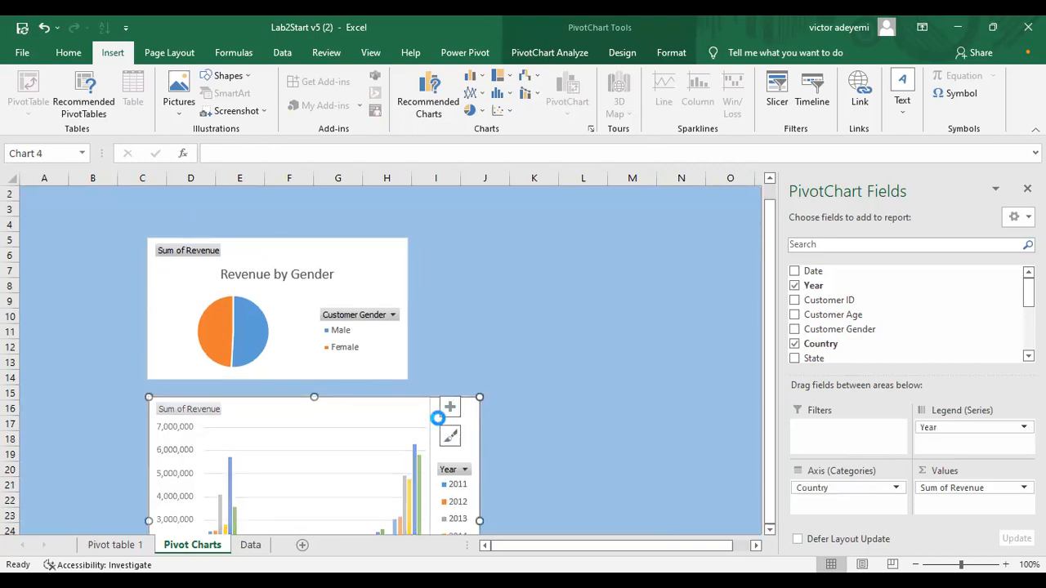
left_click_drag(289, 396, 288, 404)
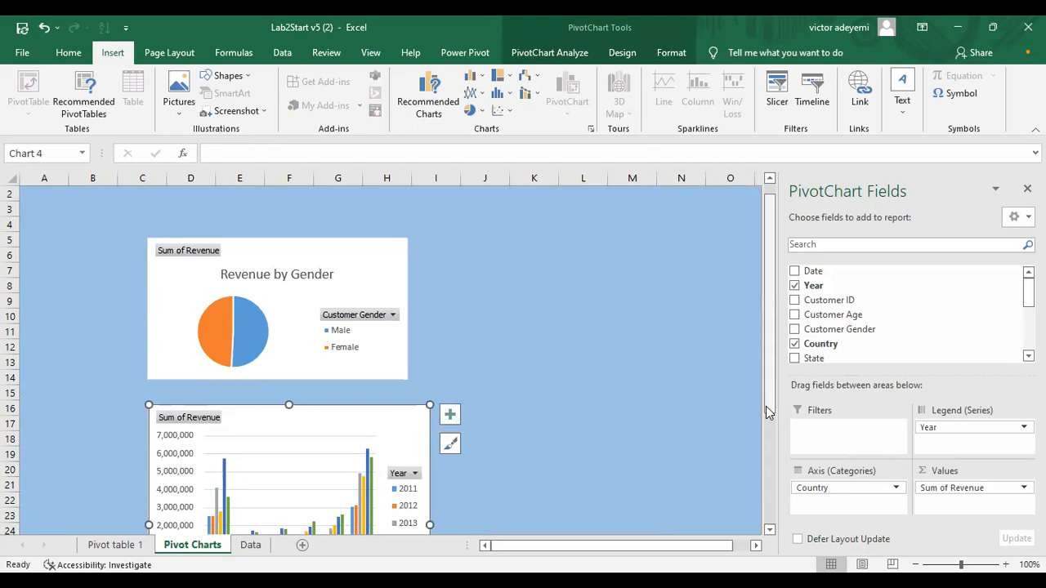
scroll(771, 406, "down", 2)
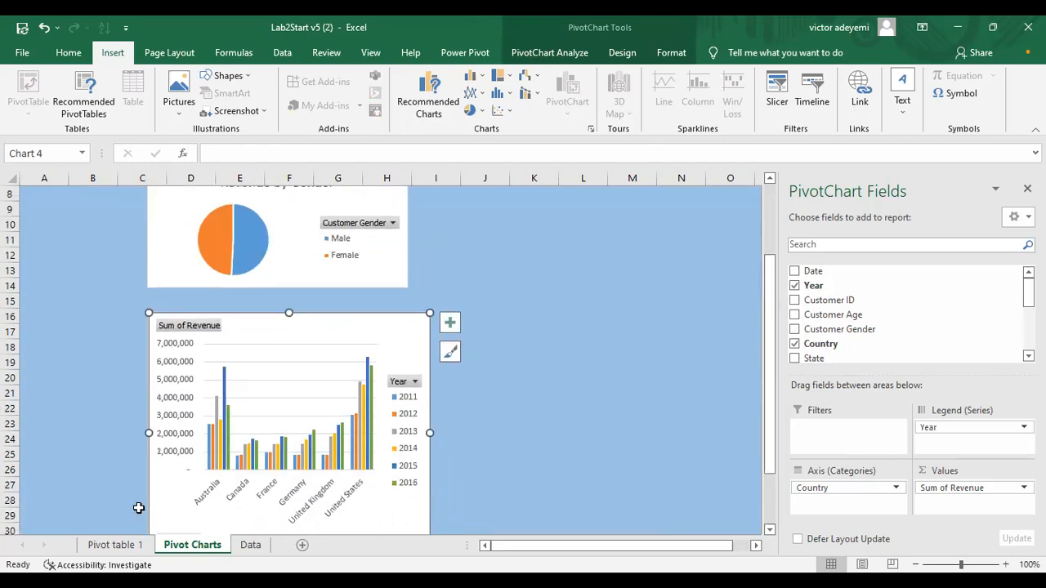
- Insert a PivotTable from the salesdata table at cell A20 of the Pivot table 1 sheet
left_click(115, 545)
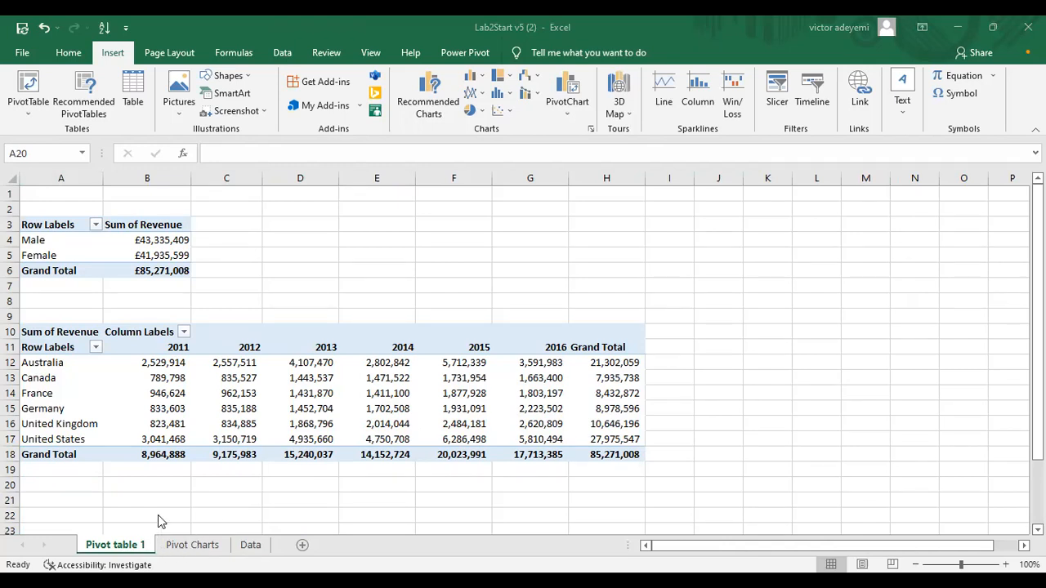
left_click(98, 485)
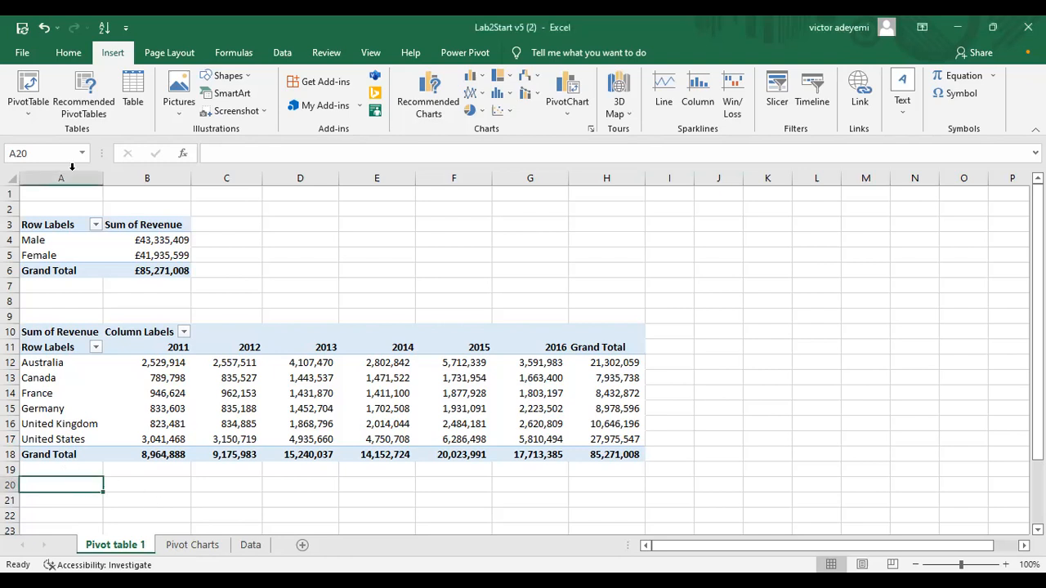
left_click(43, 98)
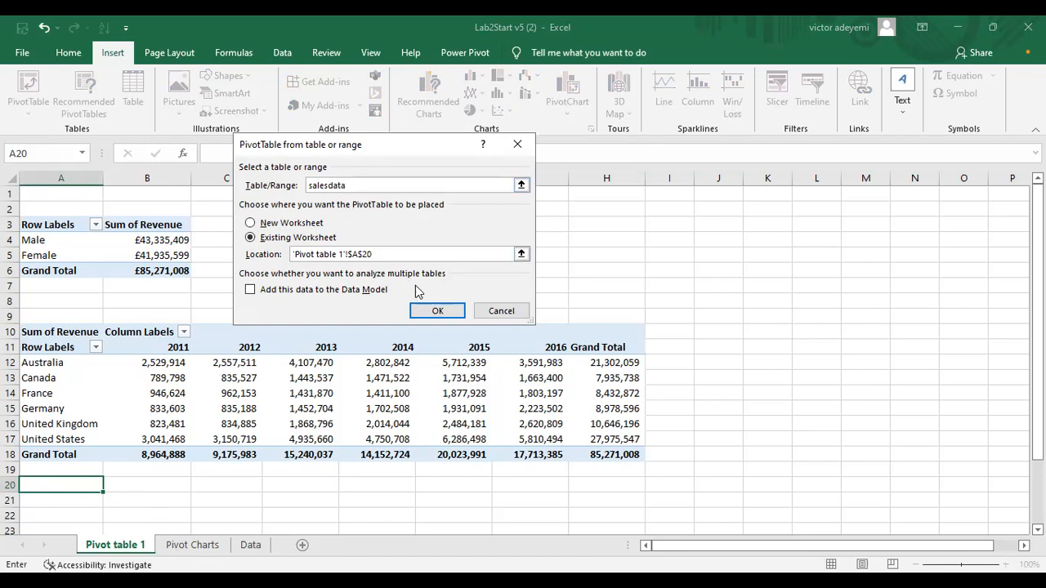
left_click(434, 310)
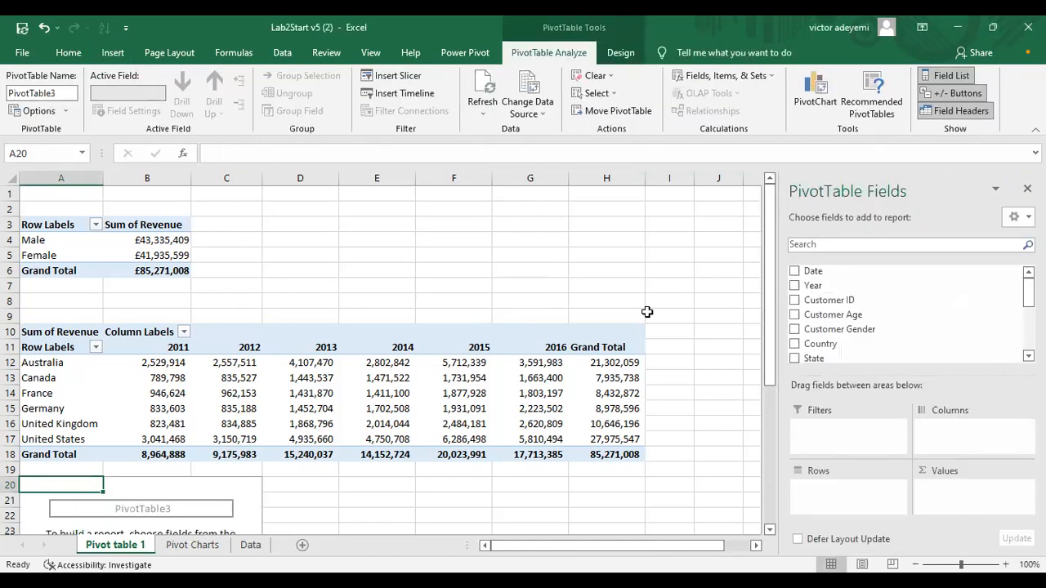
- Summarize Revenue by Product Category in the new PivotTable at A20, with Revenue as the values and Product Category as rows
scroll(849, 327, "down", 5)
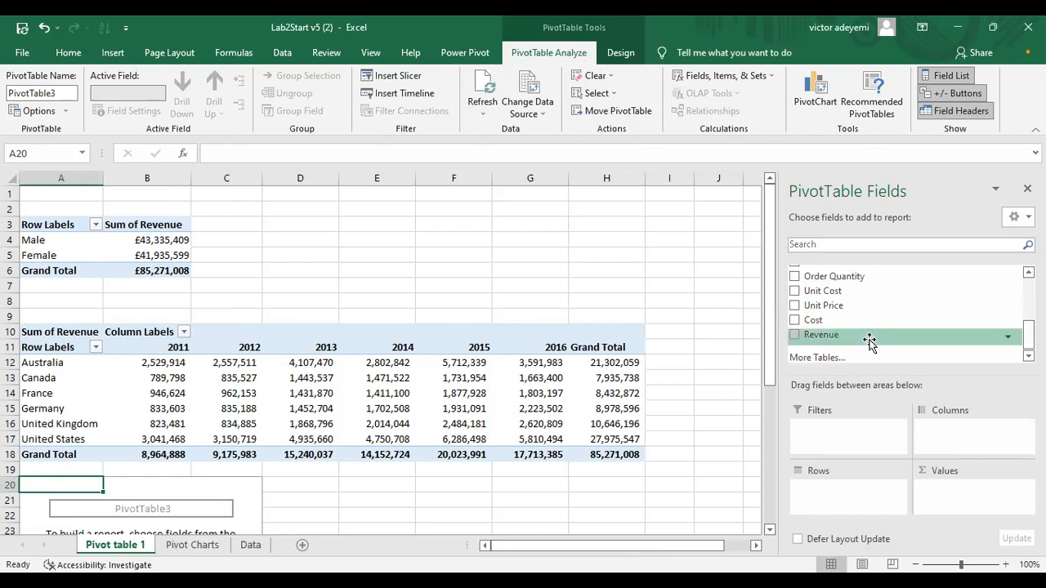
left_click_drag(850, 339, 948, 483)
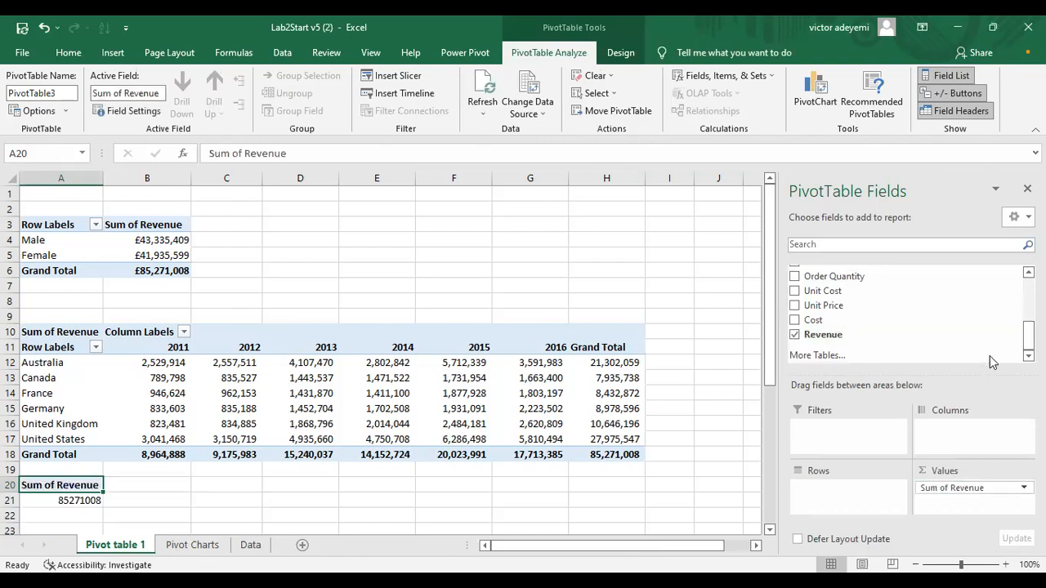
scroll(907, 315, "up", 5)
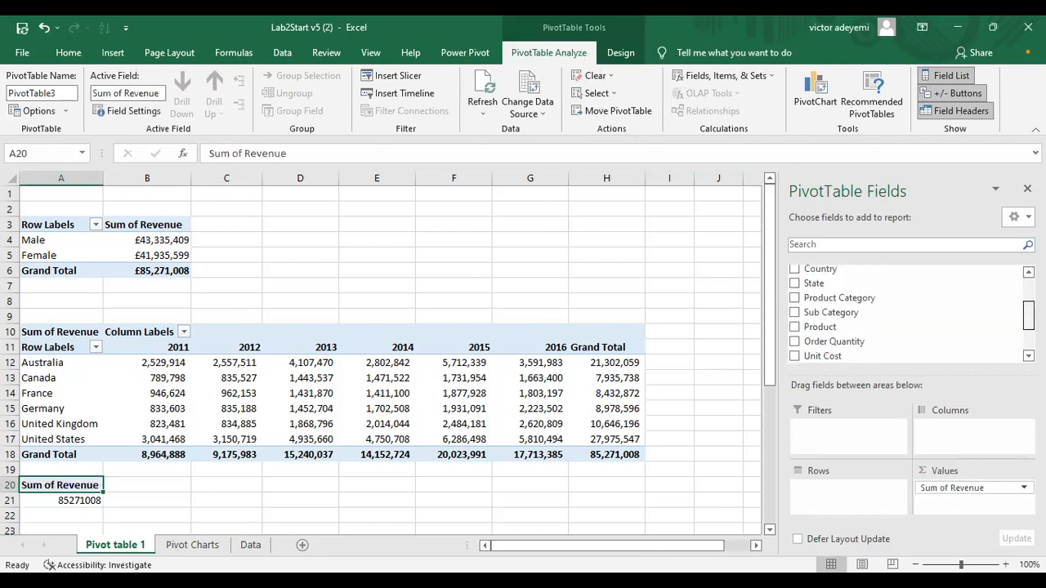
scroll(907, 315, "up", 1)
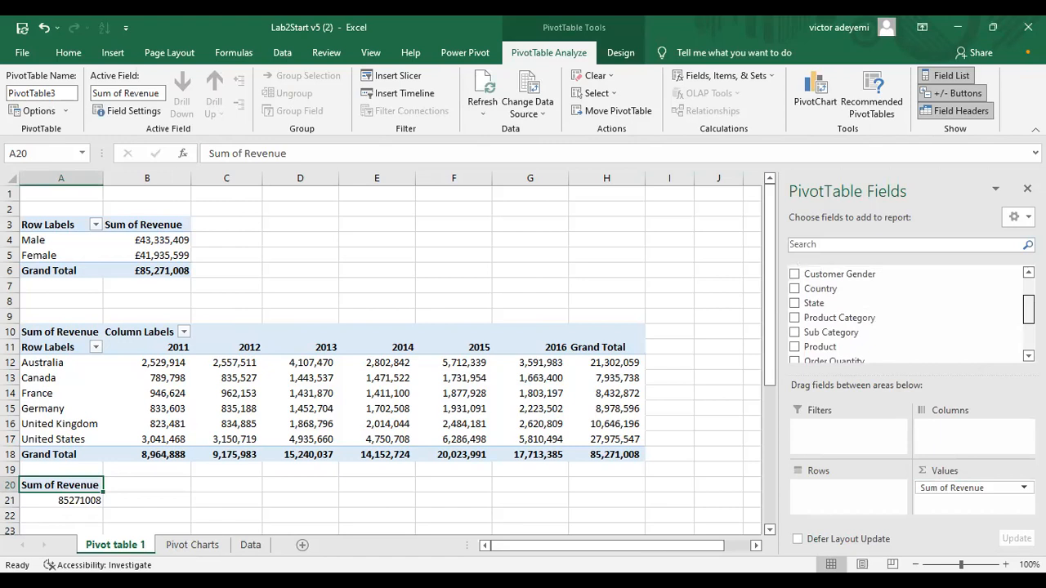
scroll(907, 315, "up", 3)
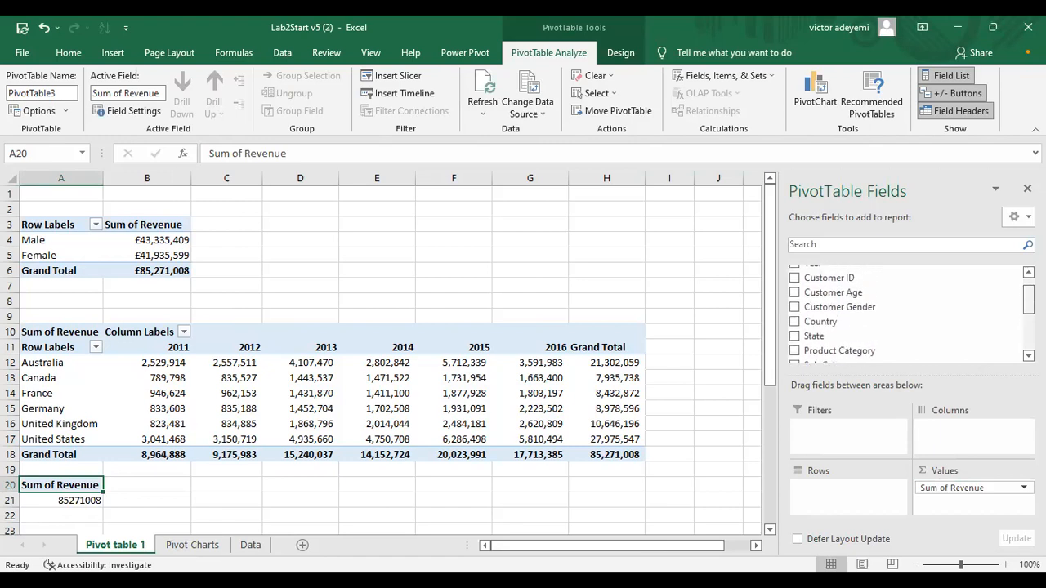
left_click_drag(854, 355, 856, 466)
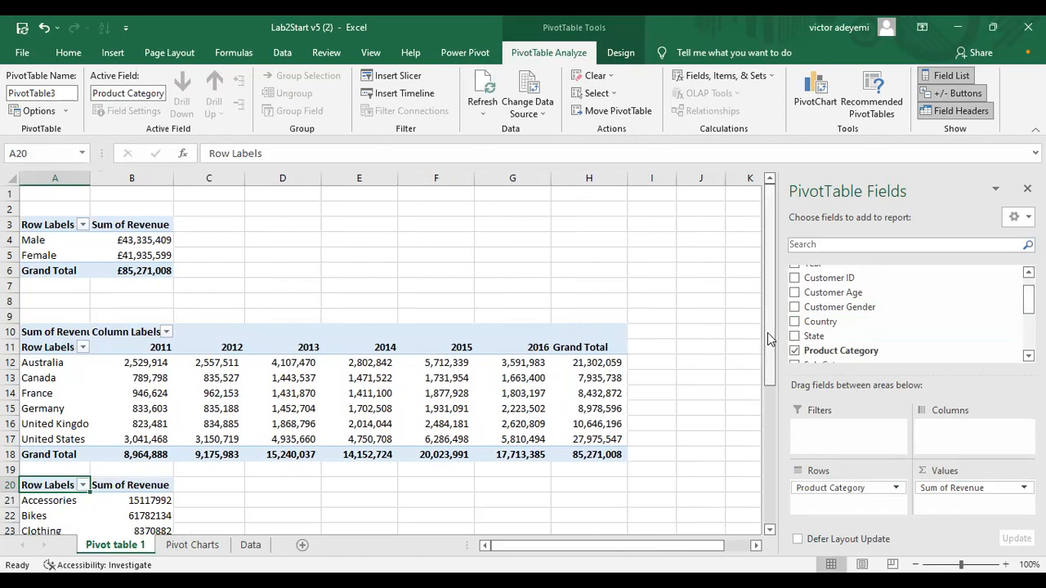
- Insert a pie PivotChart from the product category PivotTable and place it beside the table, starting at about row 20
left_click_drag(768, 339, 768, 398)
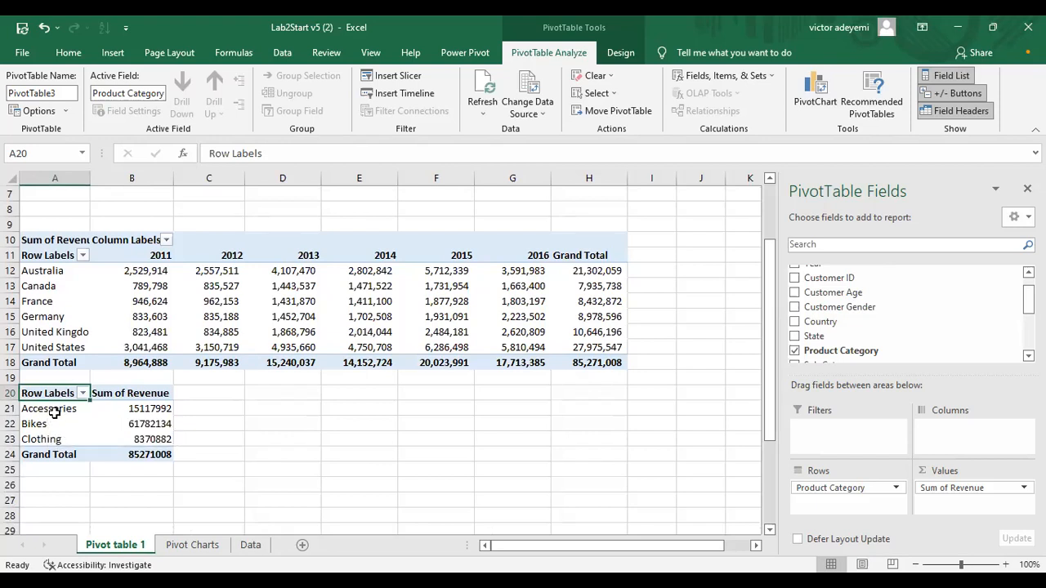
left_click_drag(52, 408, 150, 441)
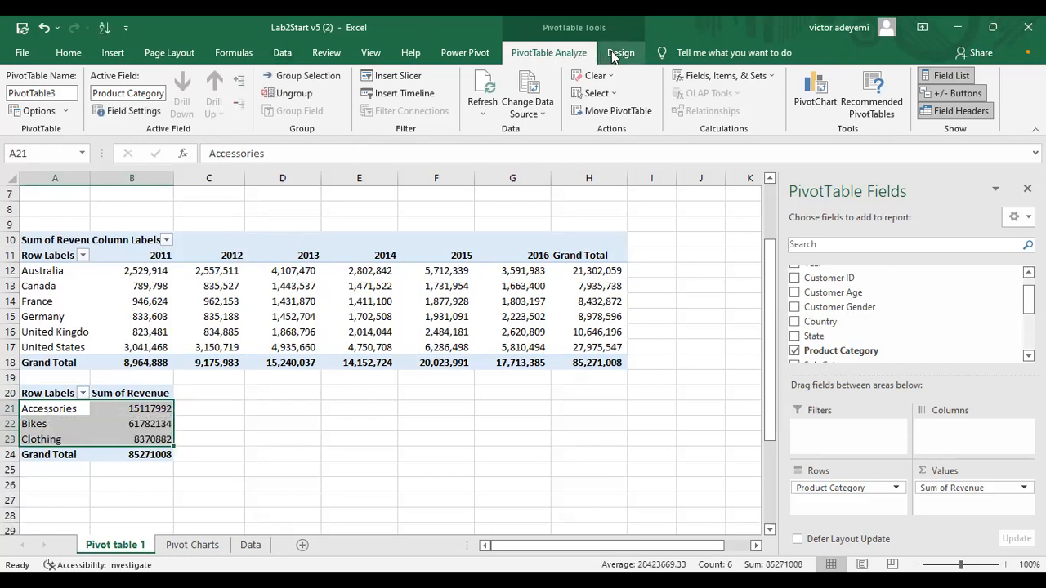
left_click(612, 50)
left_click(581, 55)
left_click(809, 90)
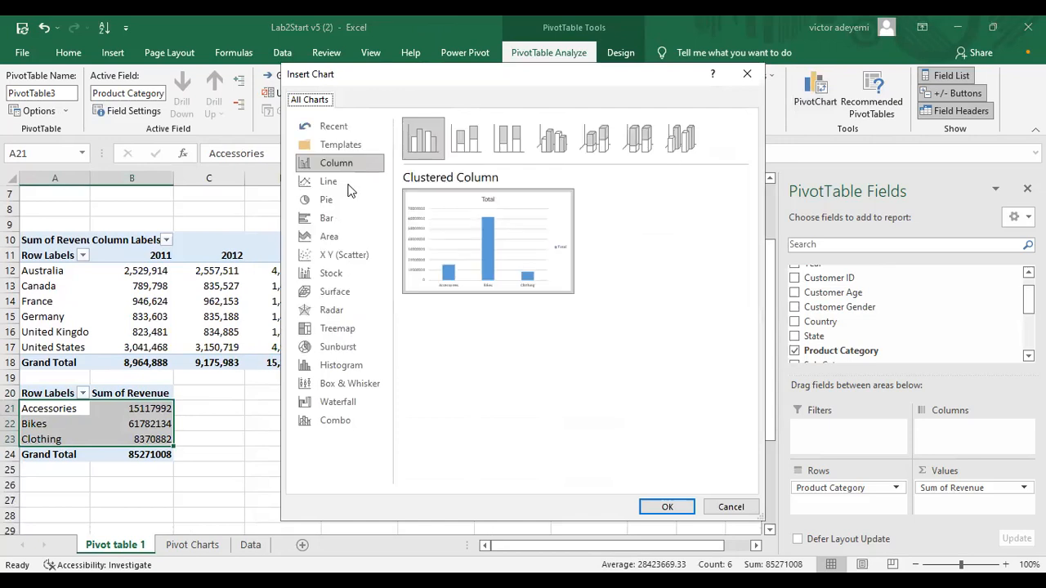
left_click(340, 225)
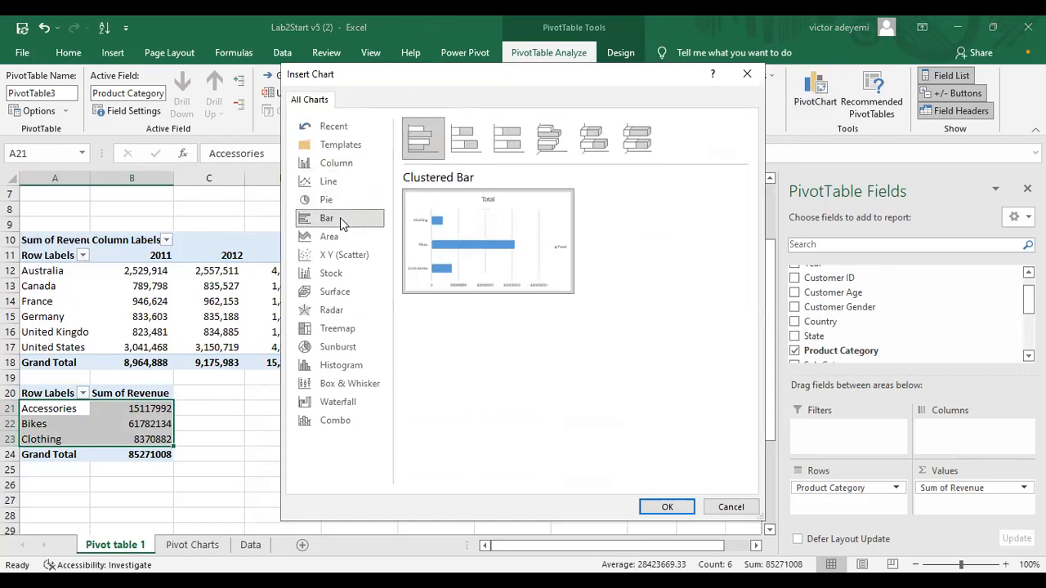
left_click(346, 200)
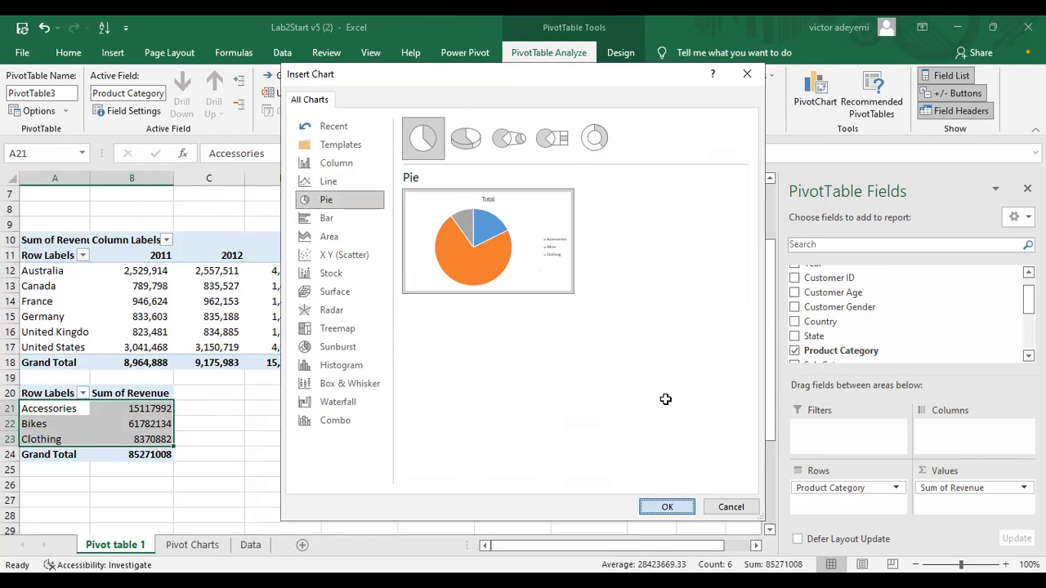
double_click(415, 273)
left_click_drag(475, 380, 476, 398)
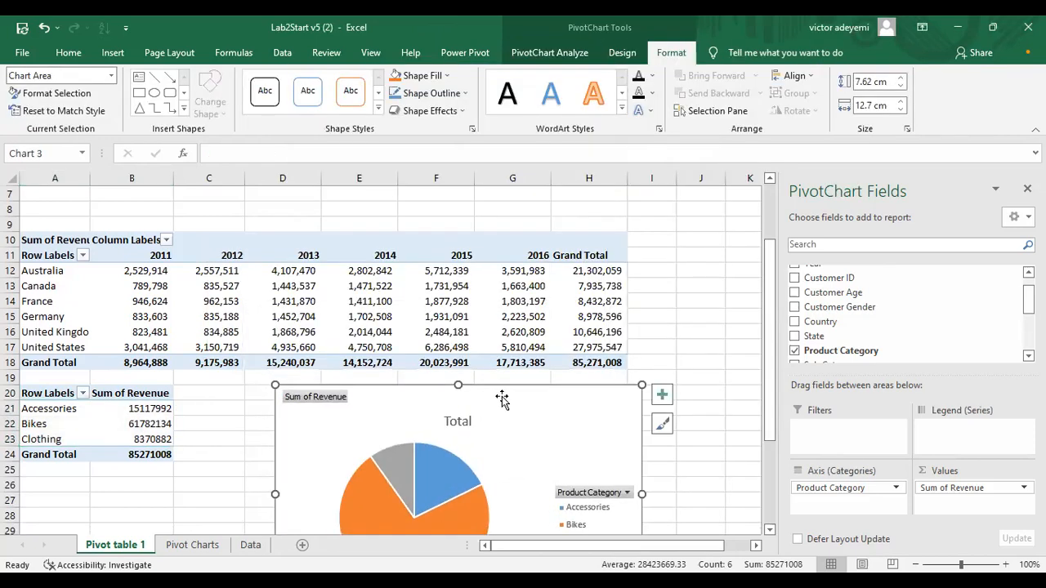
- Cut the product category pie chart from Pivot table 1 and paste it at cell J16 of the Pivot Charts sheet
left_click_drag(768, 326, 771, 363)
scroll(771, 362, "down", 1)
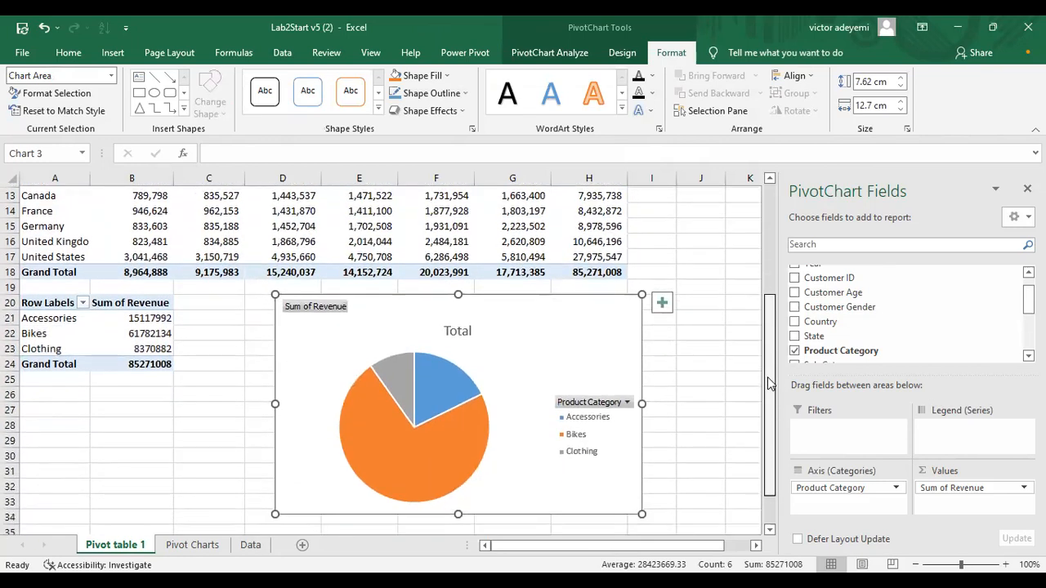
scroll(1002, 292, "up", 1)
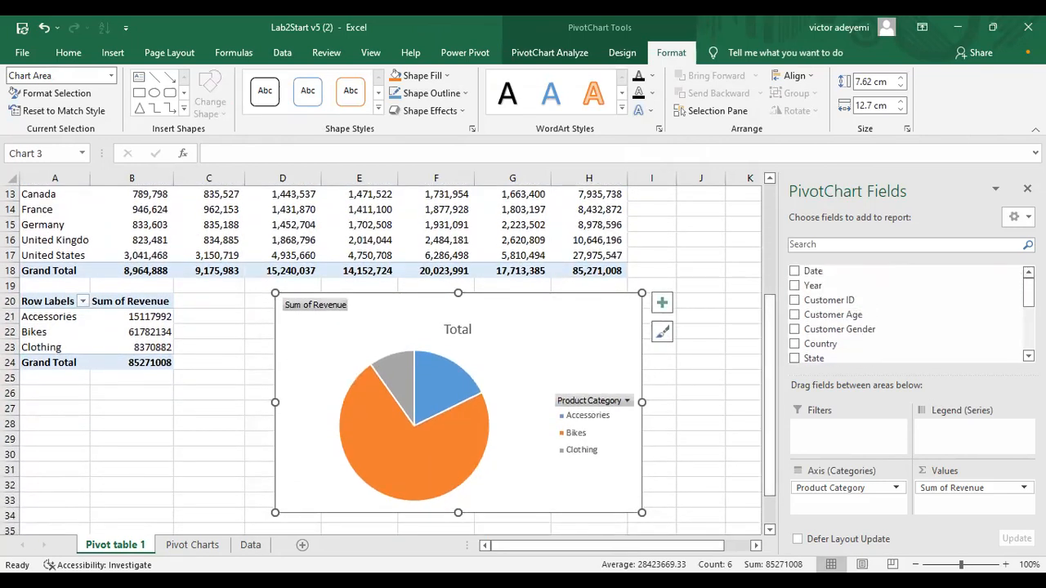
right_click(377, 314)
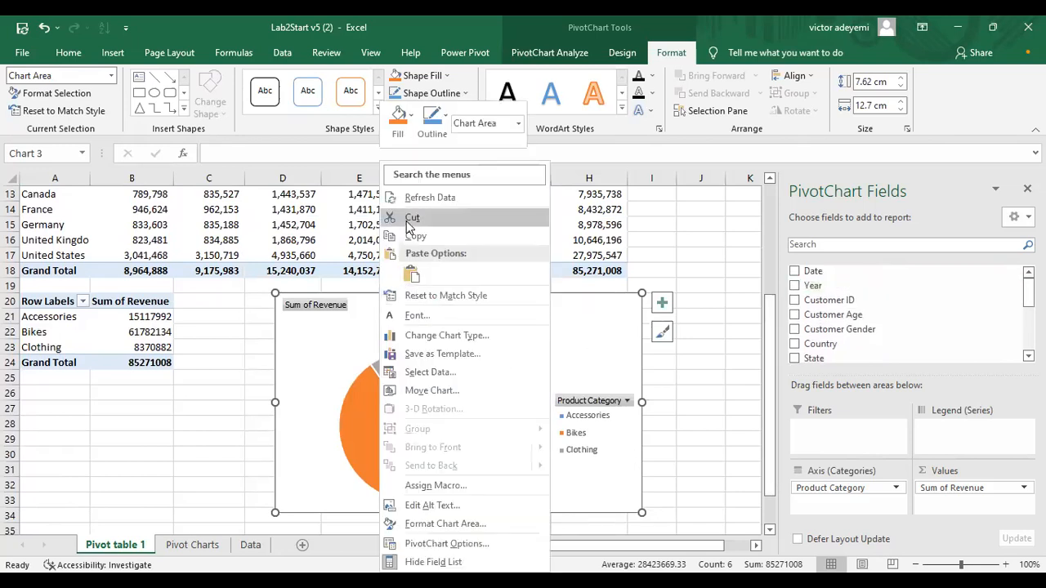
left_click(192, 545)
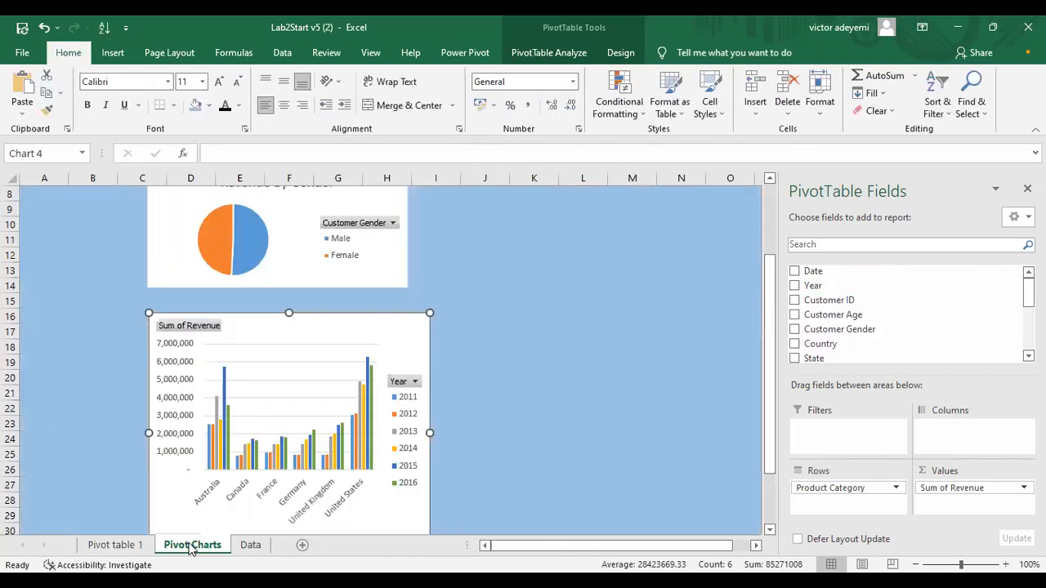
left_click(520, 344)
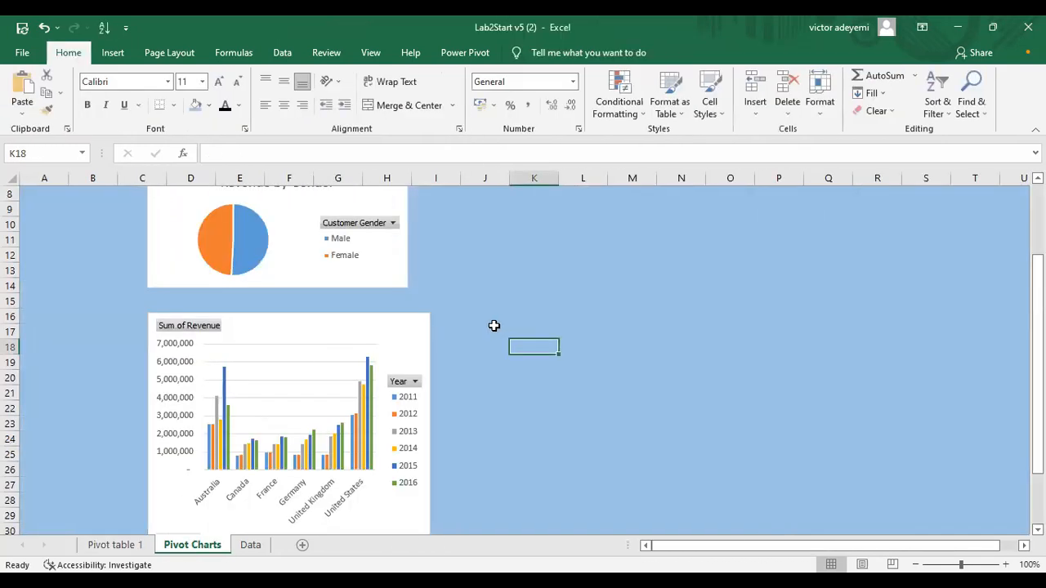
left_click(486, 328)
left_click(482, 317)
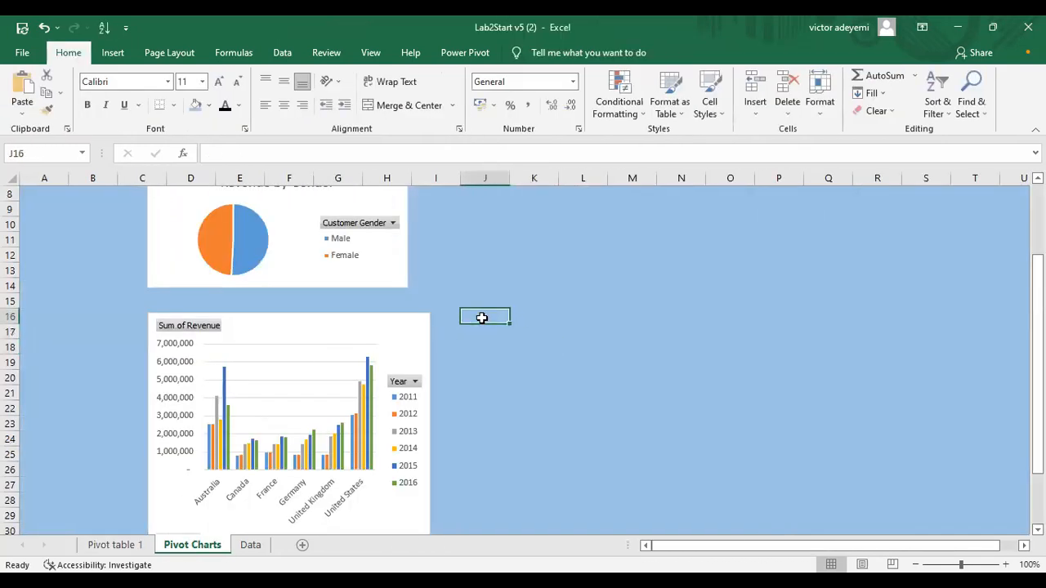
right_click(482, 318)
left_click(514, 294)
- Shift the column chart and the Revenue by Gender chart left to about column B, and the product category pie chart left to column H
left_click_drag(553, 346, 513, 353)
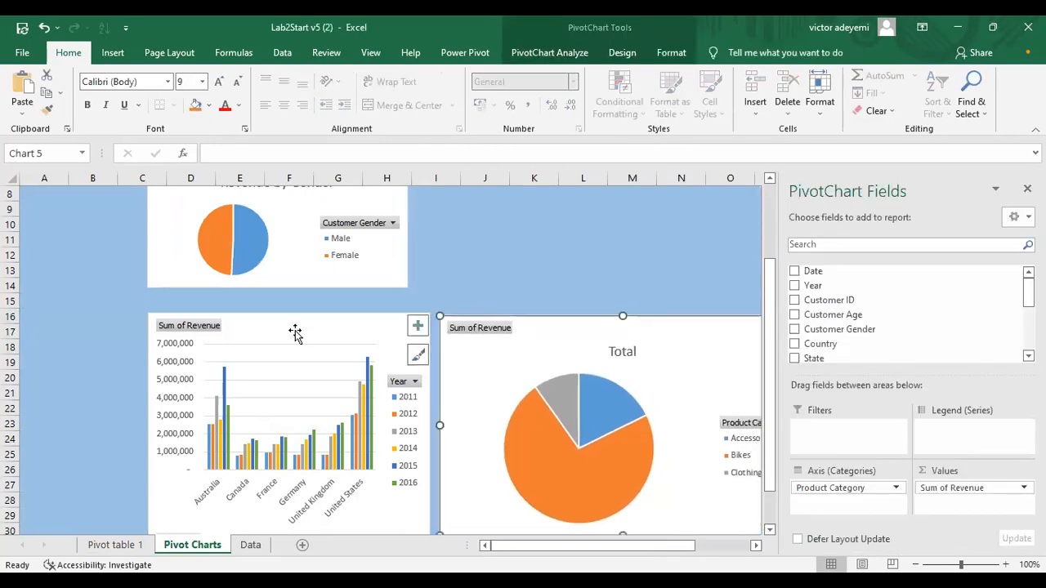
left_click_drag(295, 334, 212, 331)
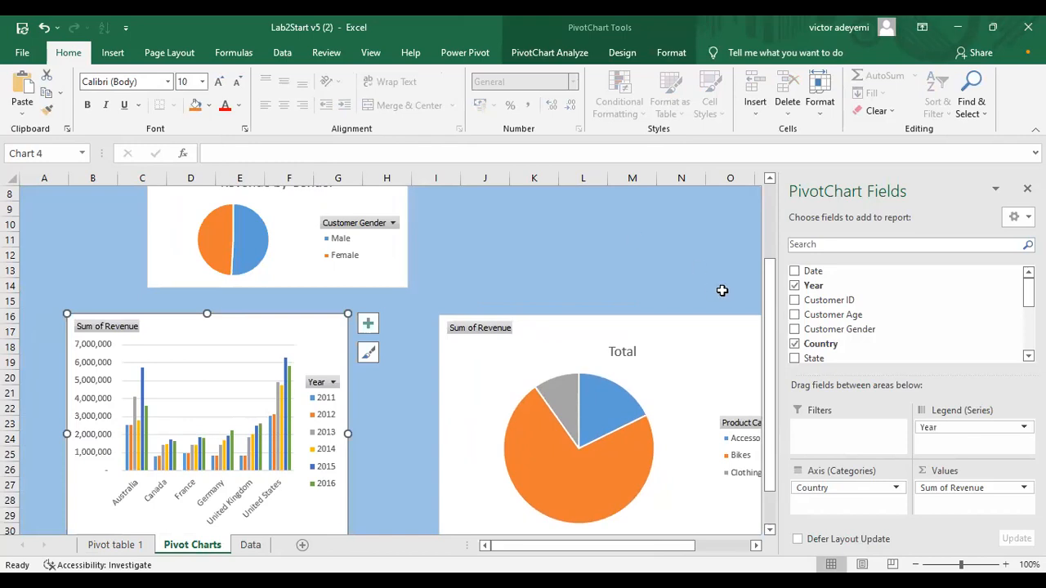
scroll(766, 313, "up", 2)
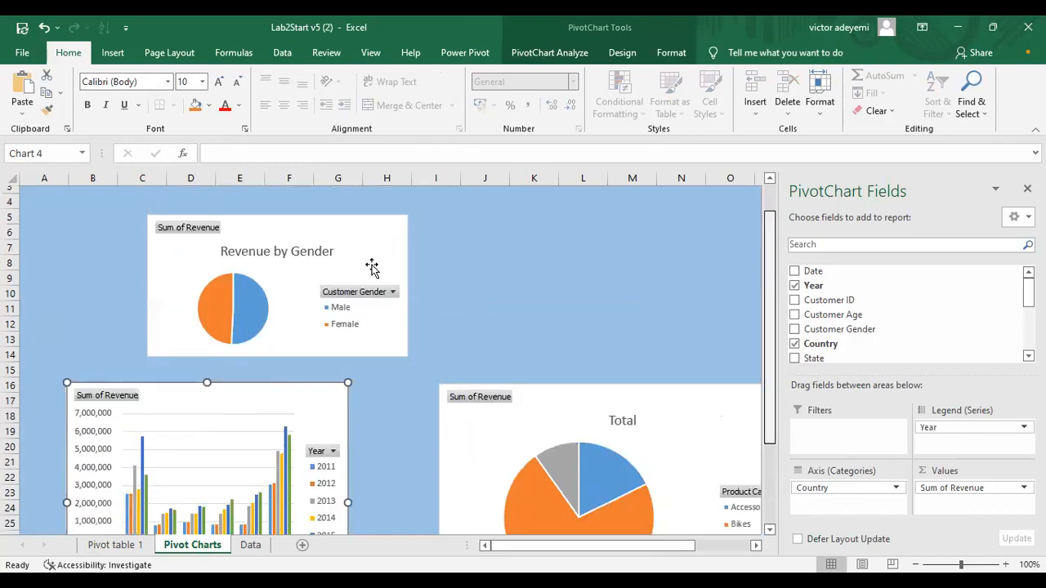
left_click_drag(241, 243, 169, 243)
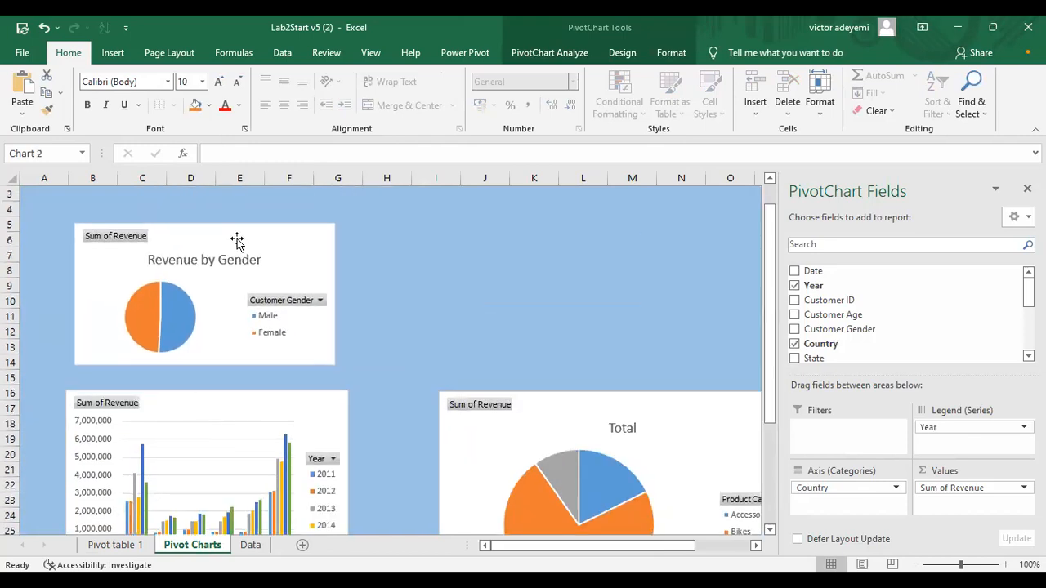
left_click_drag(543, 418, 482, 411)
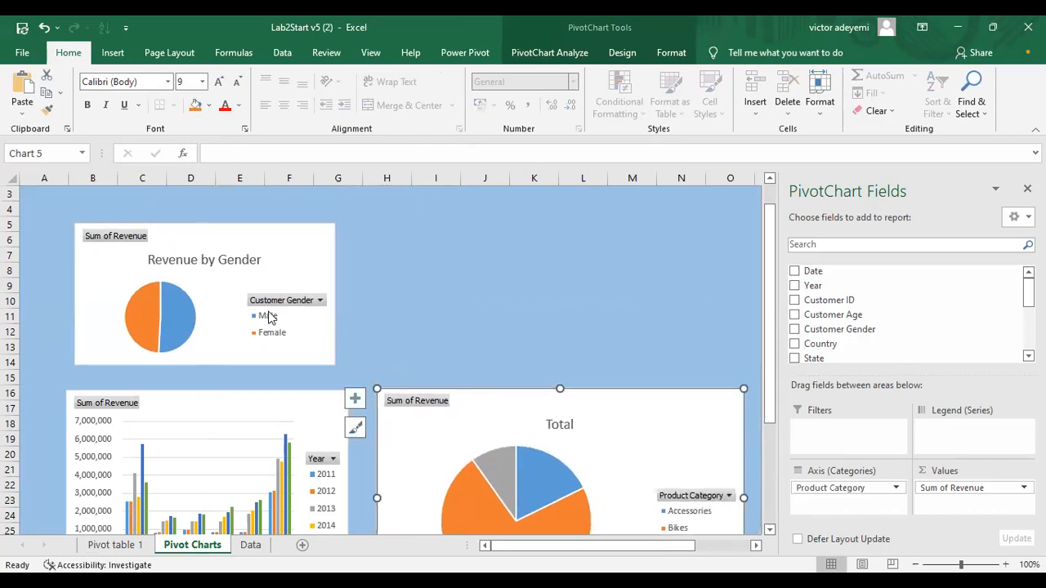
- Add a Country slicer for the Revenue by Gender chart and place it above the product category pie chart, around columns J to L
left_click(222, 259)
left_click(232, 236)
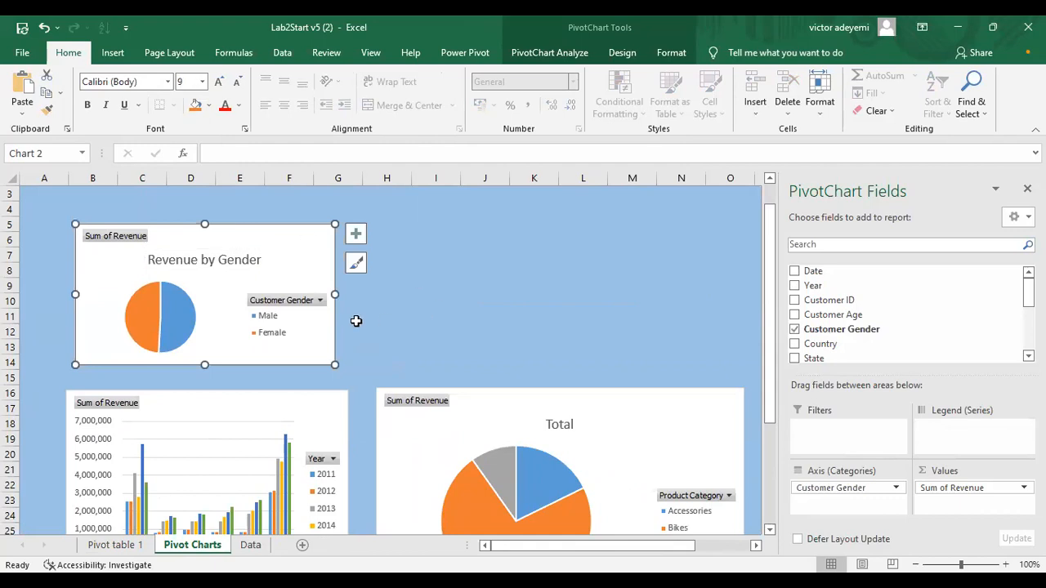
right_click(823, 346)
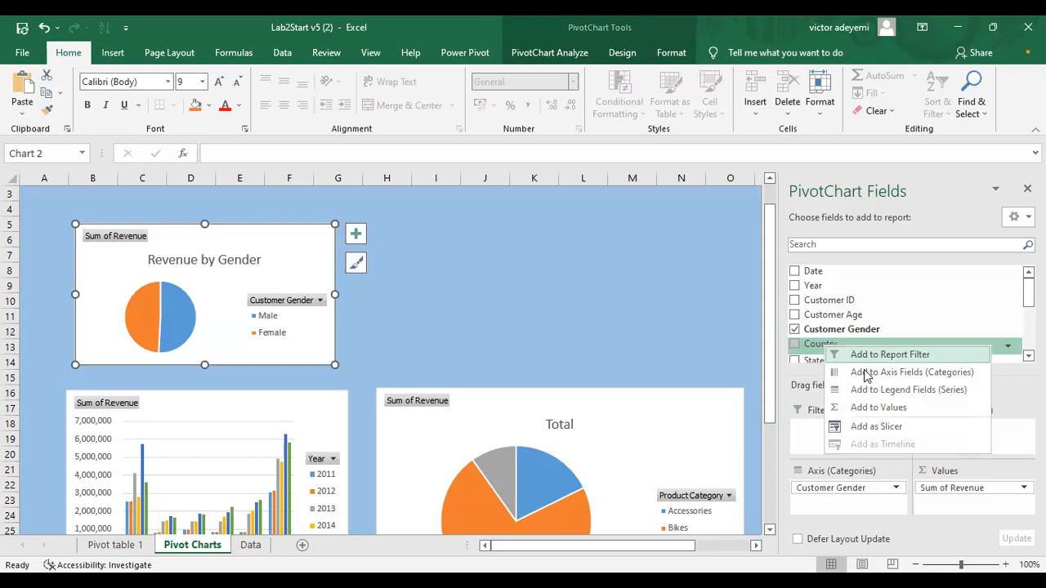
left_click(880, 425)
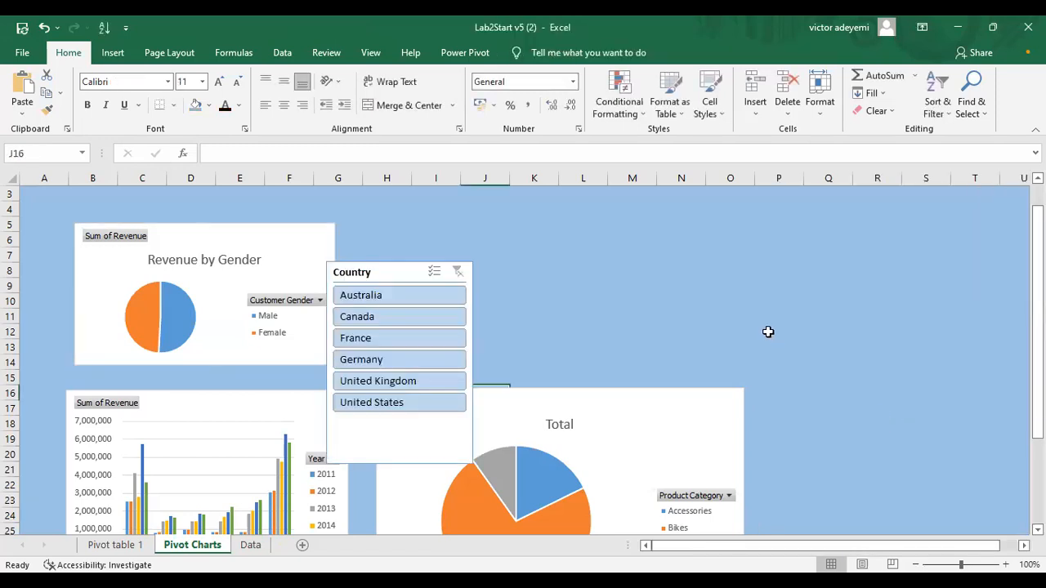
left_click_drag(410, 272, 541, 202)
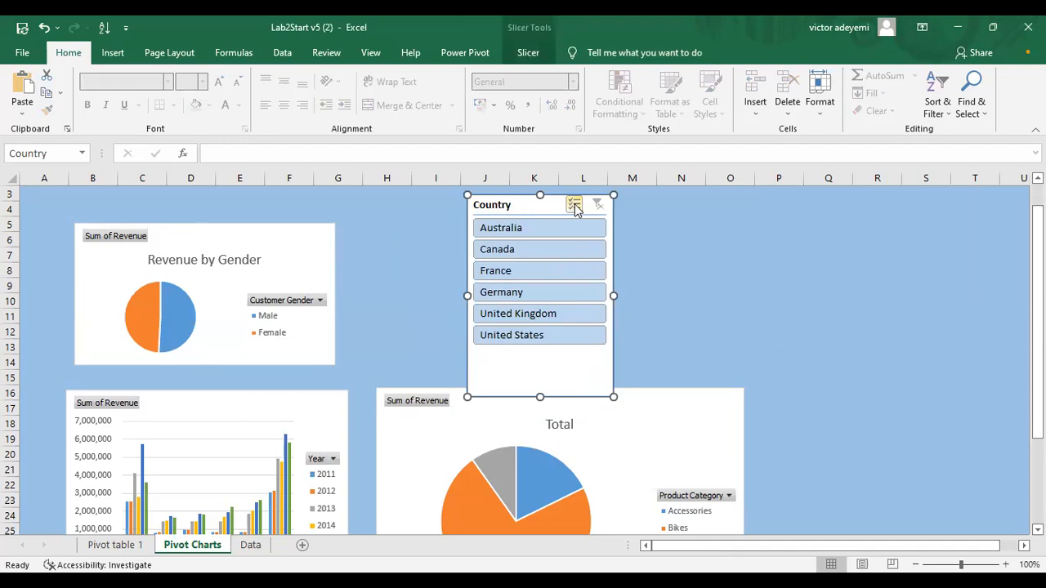
left_click(222, 248)
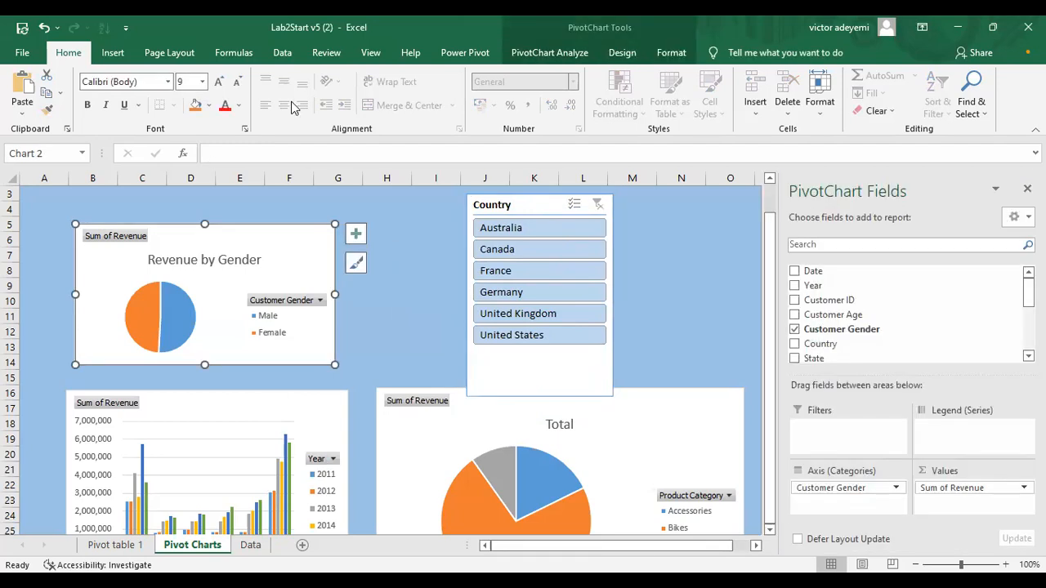
left_click(619, 52)
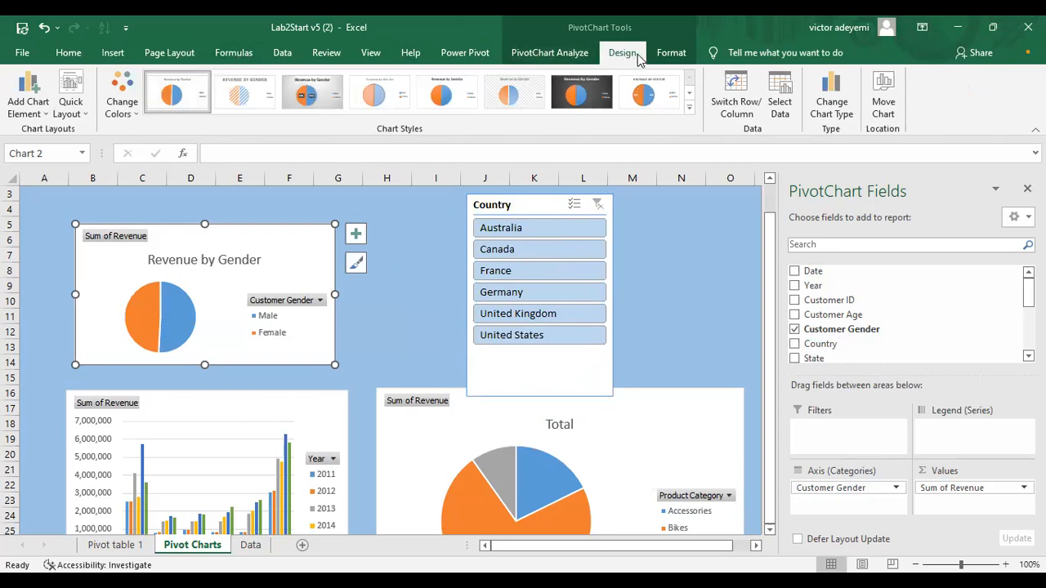
left_click(549, 53)
- Filter the Revenue by Gender chart by each country in turn with the Country slicer, ending on Australia
left_click(533, 227)
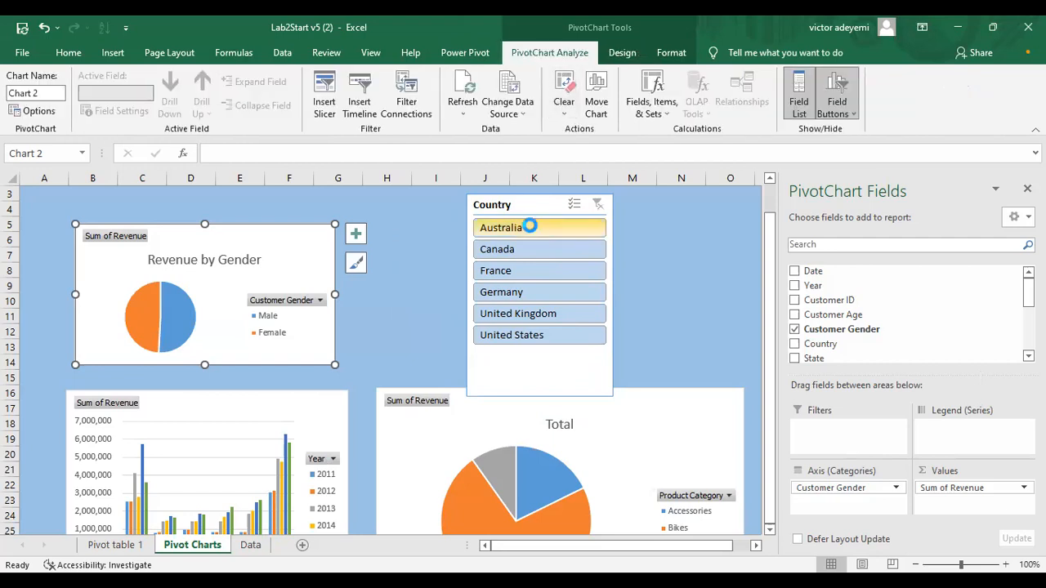
left_click(531, 249)
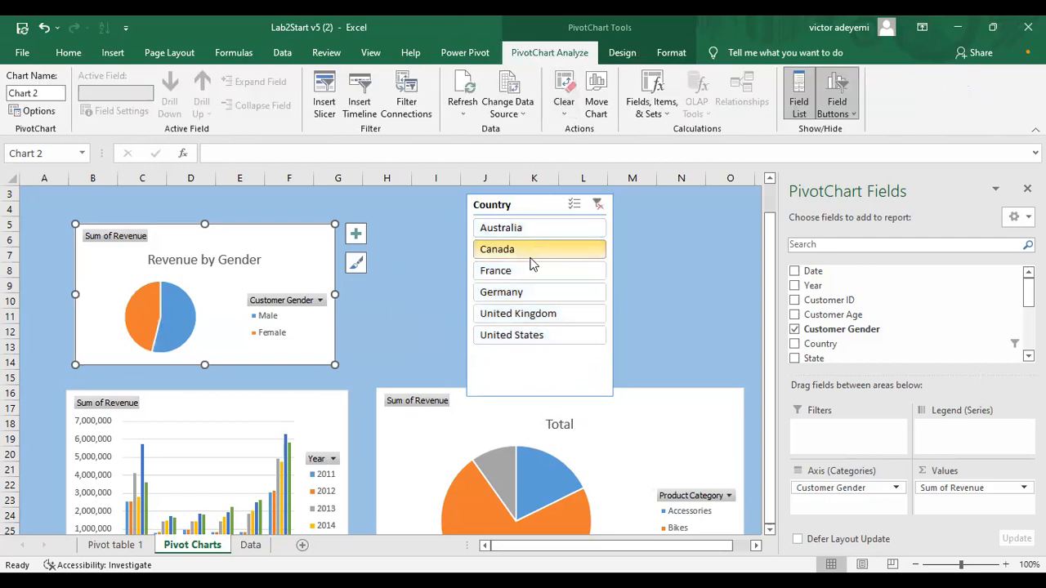
left_click(531, 270)
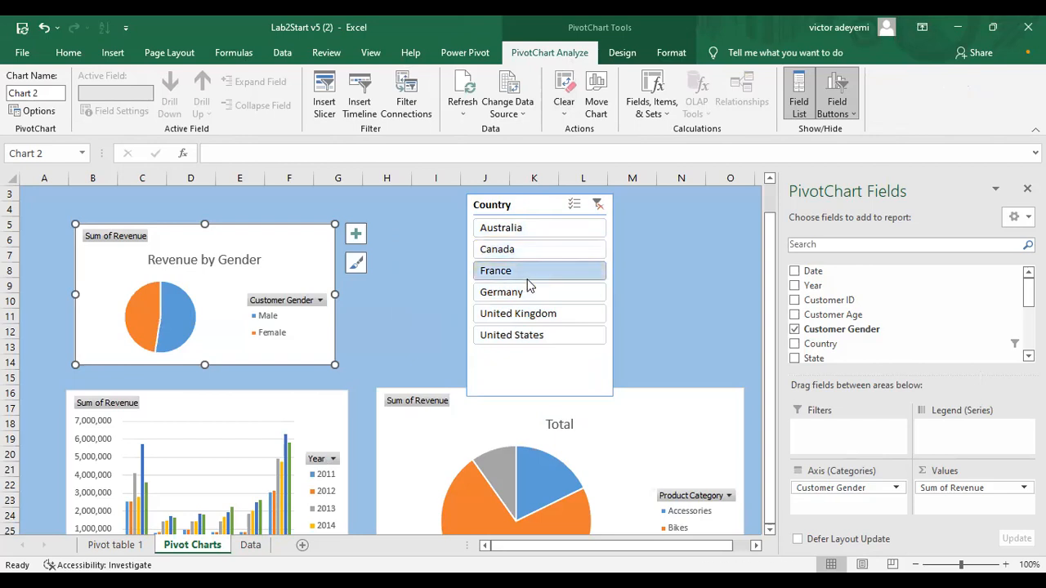
left_click(529, 292)
left_click(530, 317)
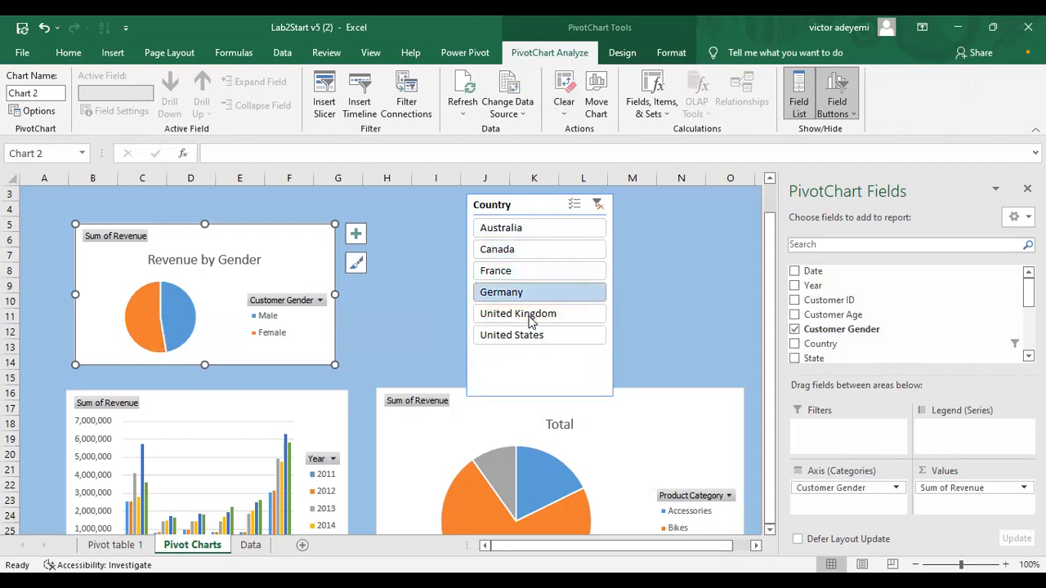
left_click(529, 335)
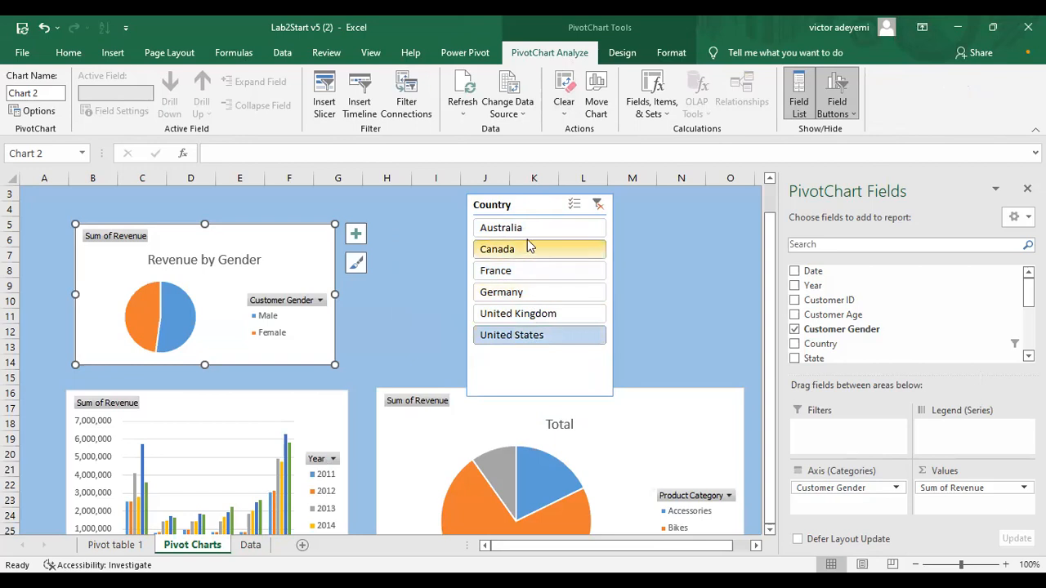
left_click(527, 227)
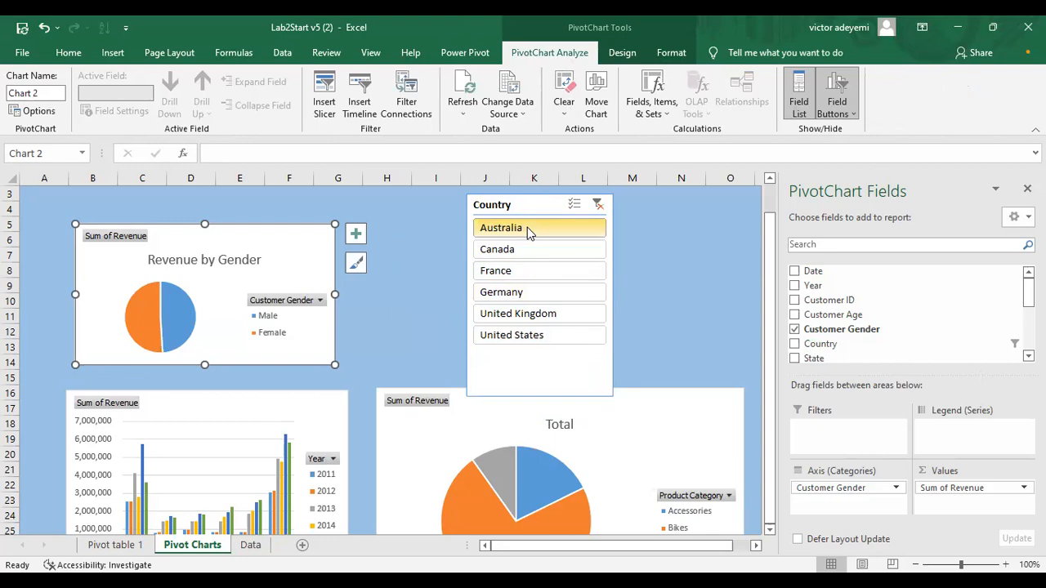
- Filter the Revenue by Gender chart by Canada, France, Germany, United Kingdom and United States in turn with the Country slicer
left_click(529, 250)
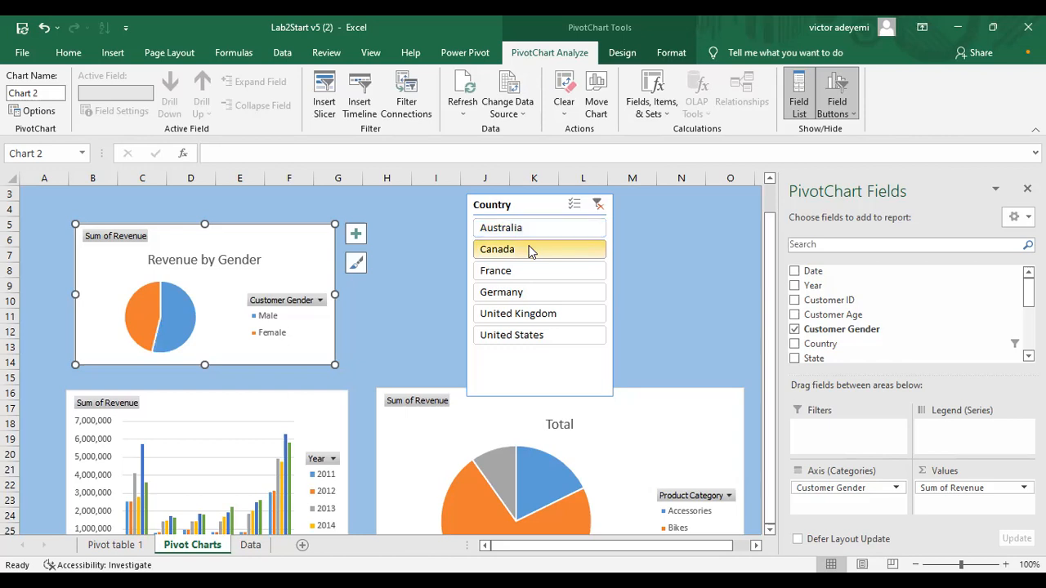
left_click(534, 271)
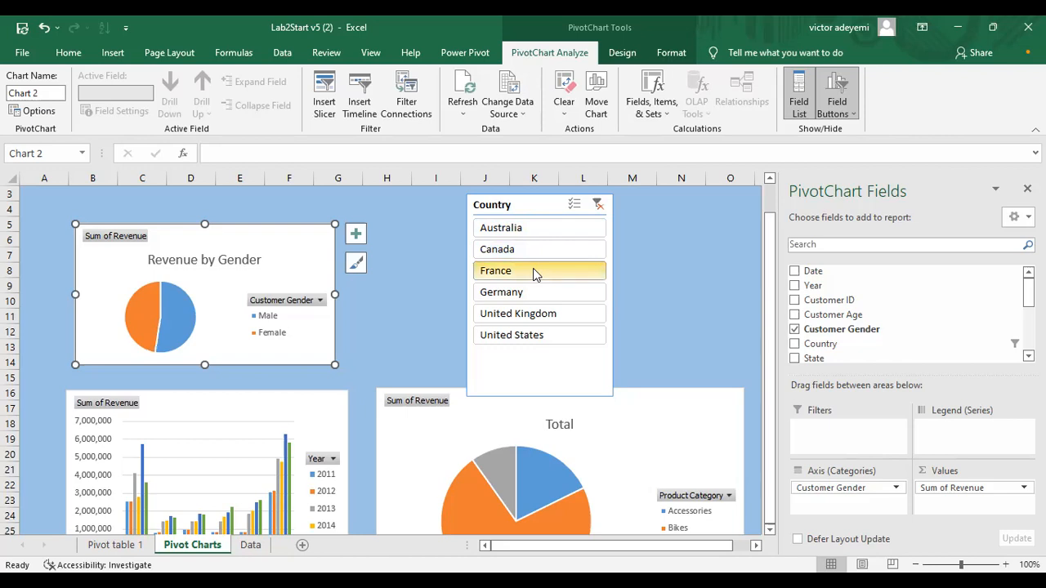
left_click(536, 293)
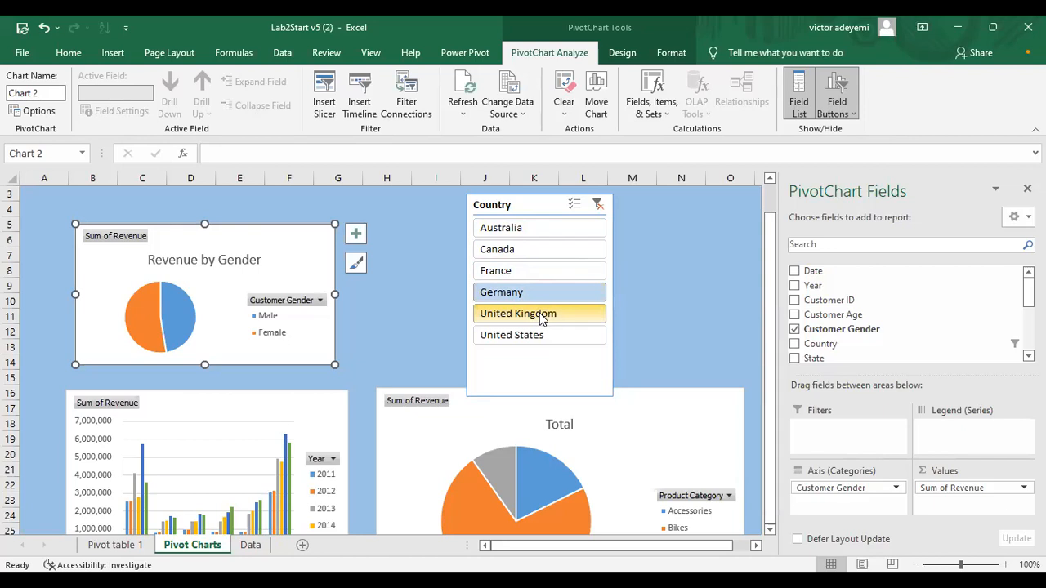
left_click(541, 319)
left_click(541, 336)
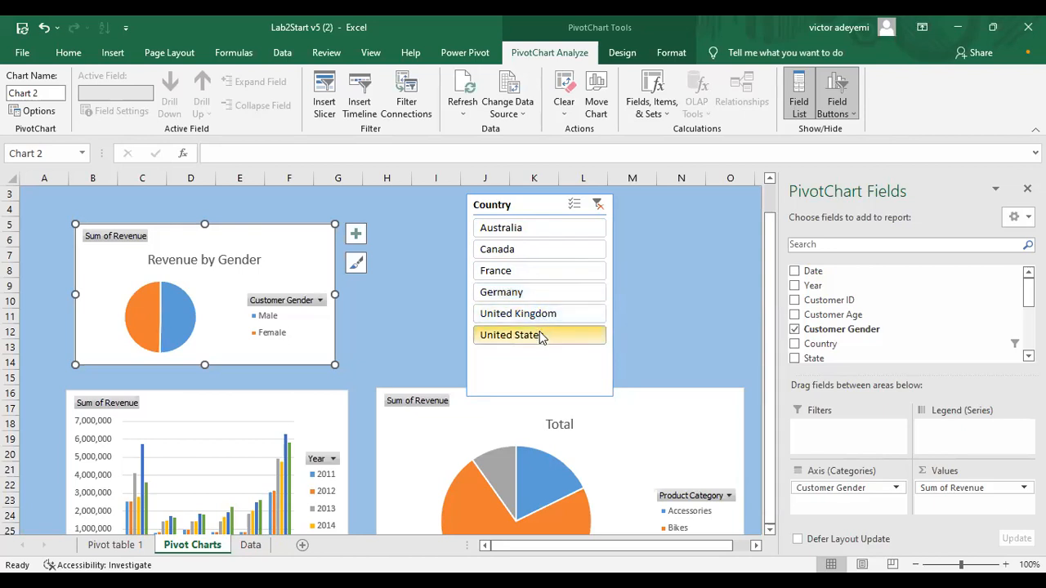
- Shorten the Country slicer to end just under United States, then shrink the product category pie chart and move it directly beneath the slicer
left_click(539, 376)
left_click_drag(540, 397, 541, 351)
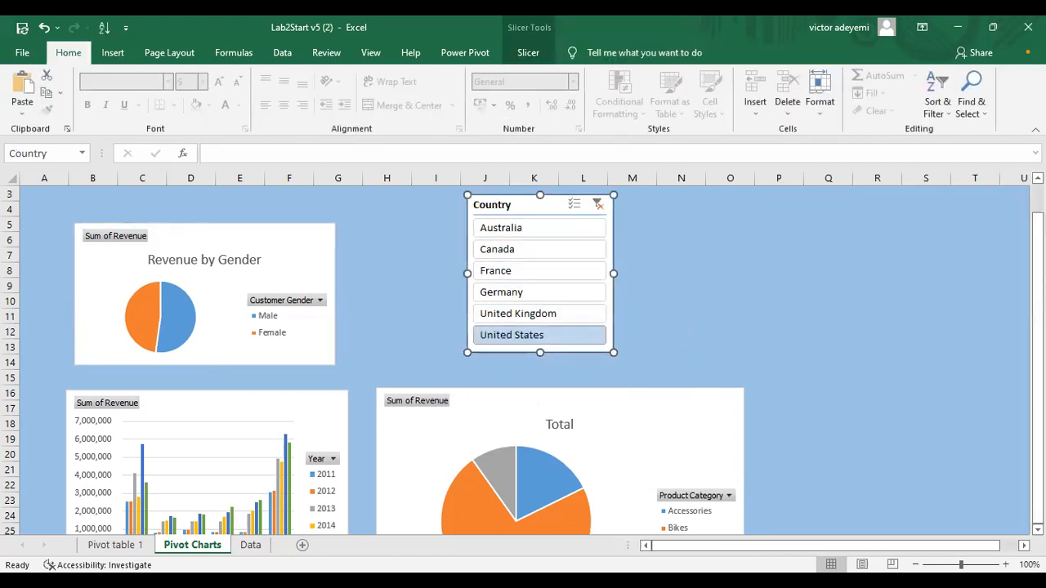
mouse_move(1038, 327)
left_mouse_down()
mouse_move(1038, 297)
mouse_move(1038, 326)
left_mouse_up()
left_click_drag(738, 390, 715, 417)
left_click_drag(603, 422, 598, 371)
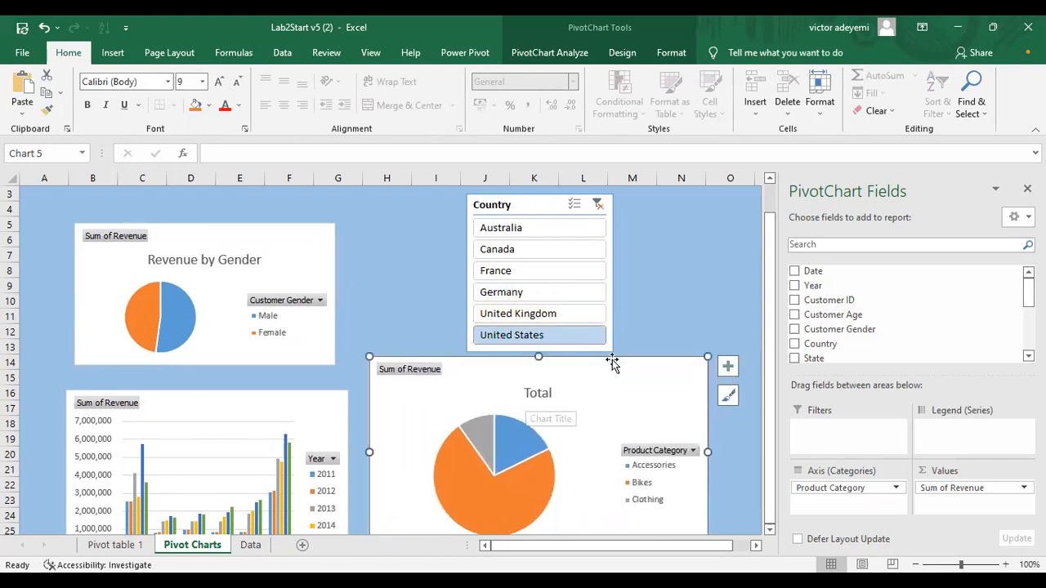
- Undo the slicer and chart layout changes, the country filters and the slicer placement, back through the insertion of the Country slicer
left_click(535, 202)
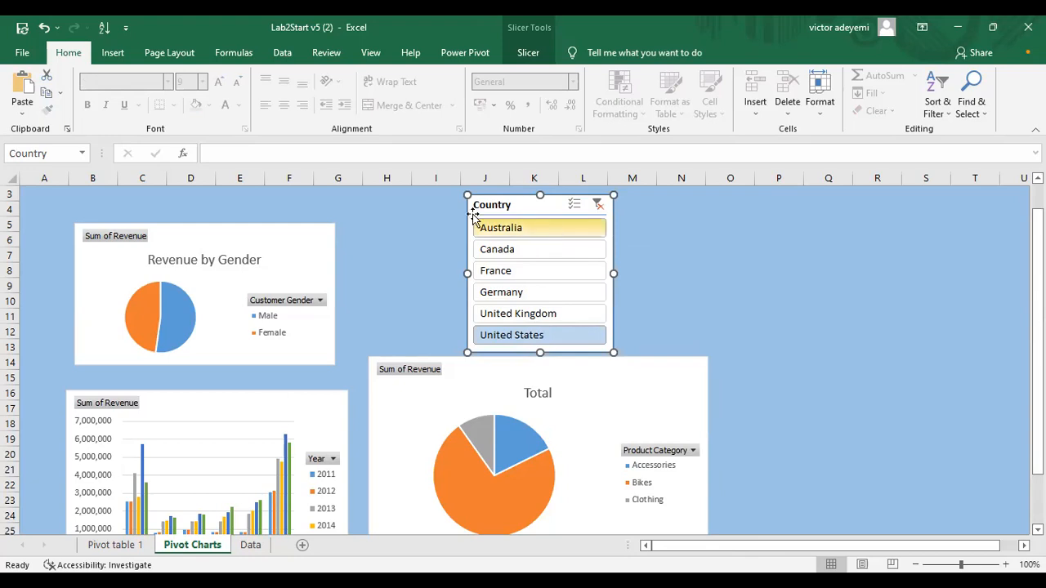
left_click(44, 33)
left_click(44, 33)
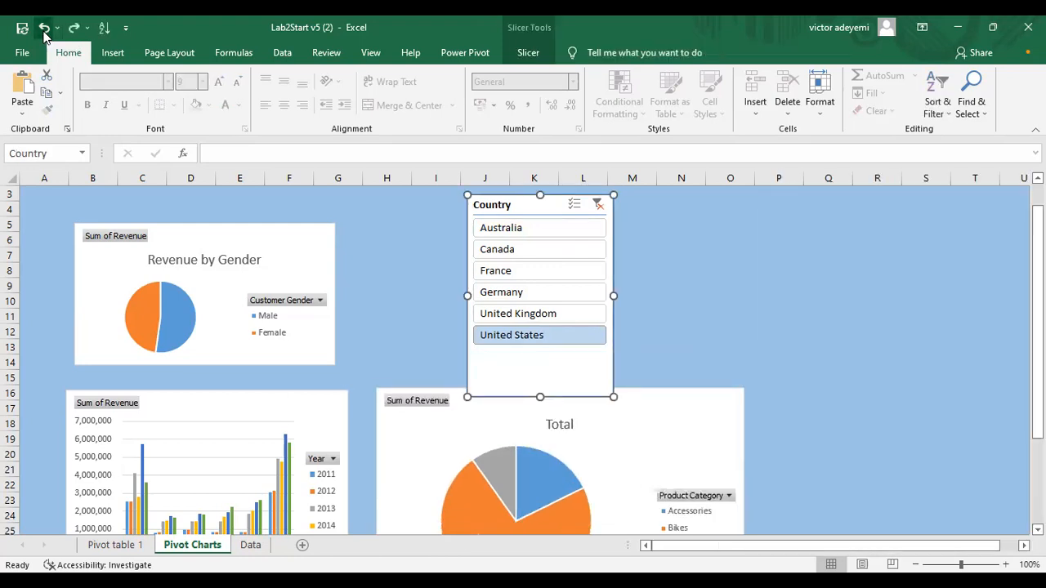
left_click(44, 33)
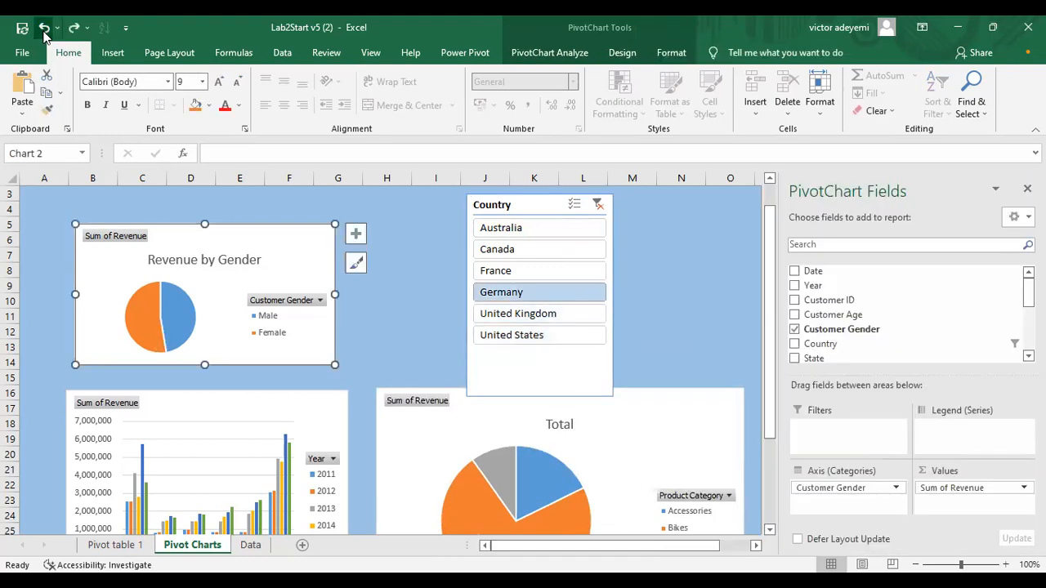
left_click(44, 33)
left_click(44, 32)
left_click(44, 33)
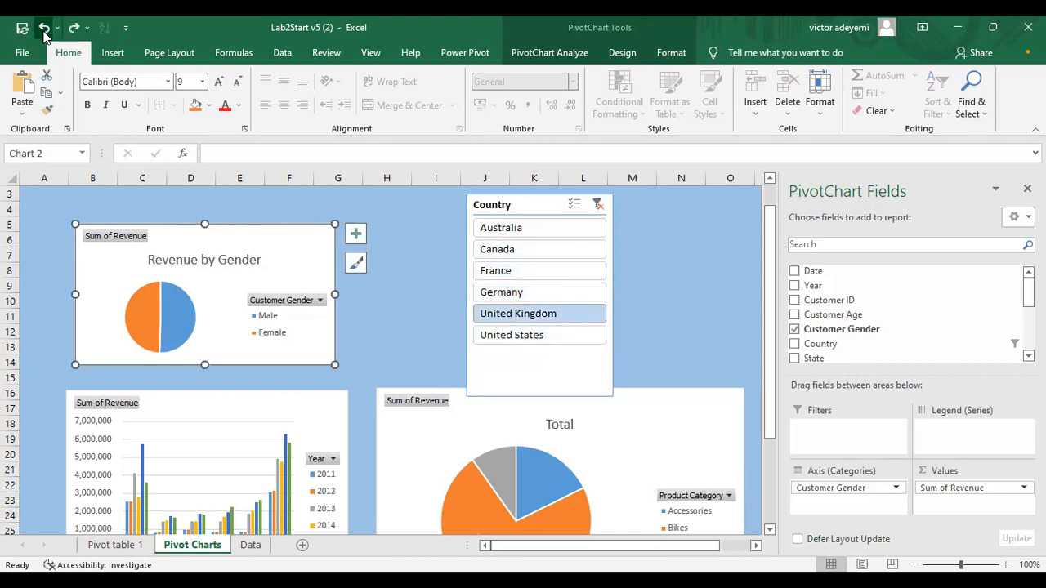
left_click(44, 33)
left_click(44, 33)
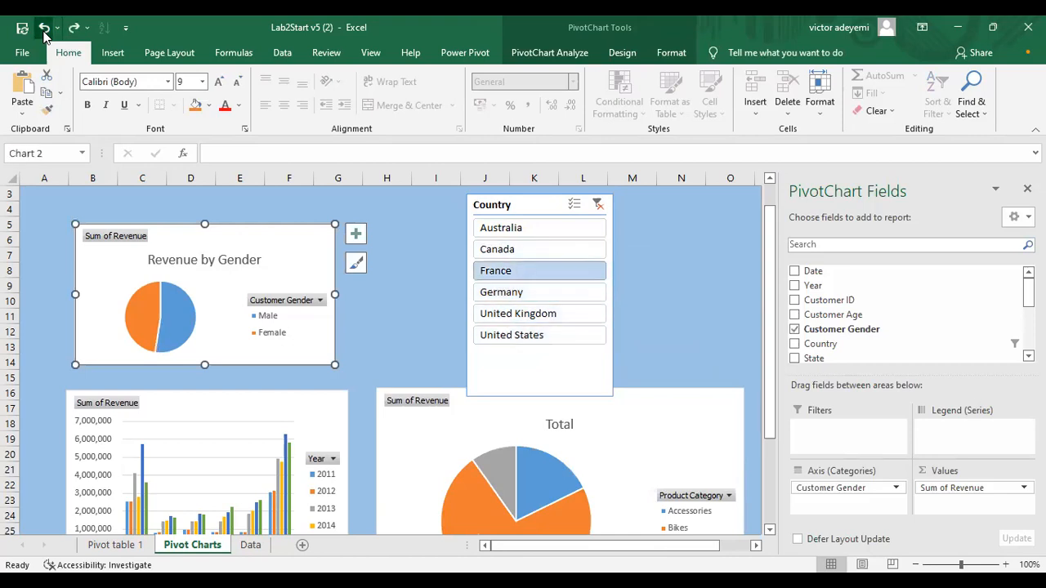
left_click(44, 32)
left_click(44, 33)
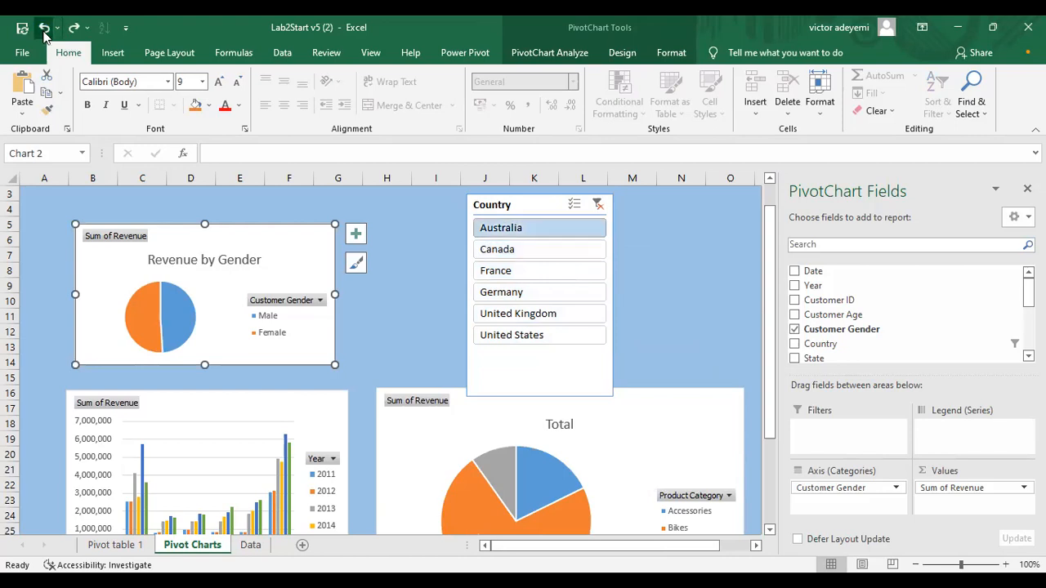
left_click(44, 32)
left_click(44, 32)
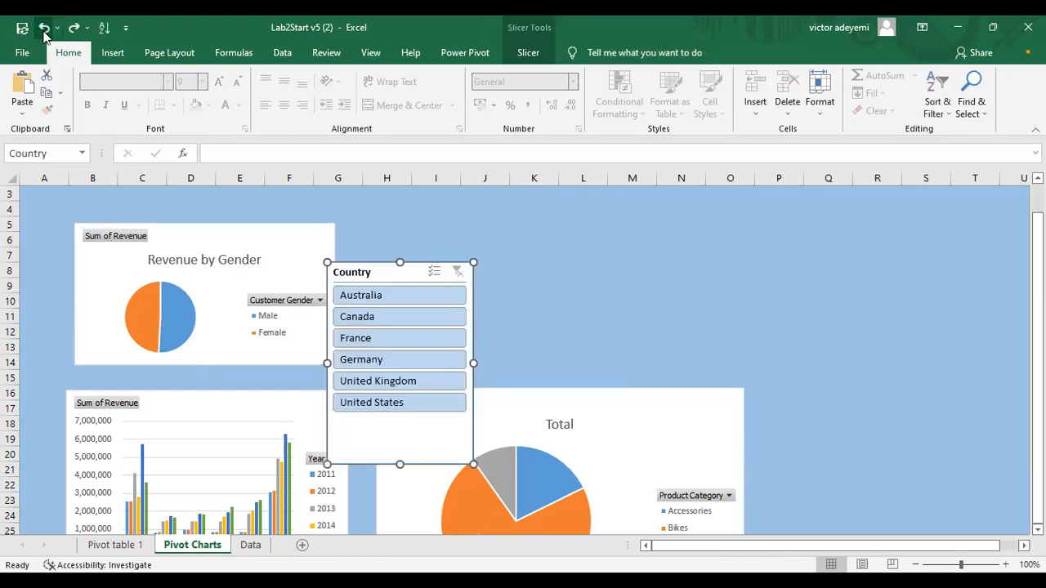
left_click(44, 33)
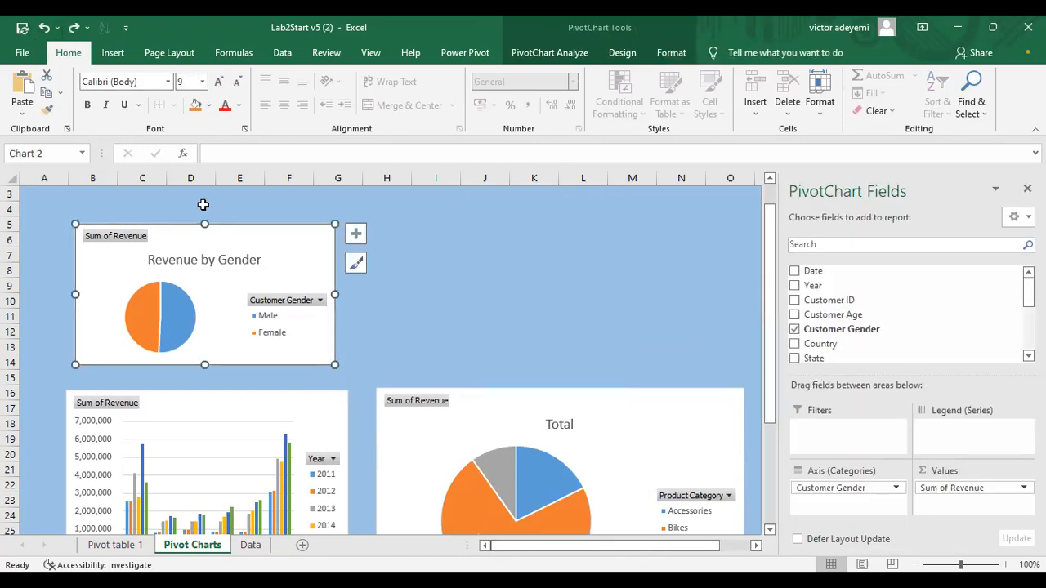
- Move the Revenue by Gender chart to about A3, the column chart just below it, and the product category pie chart to about G3
left_click_drag(631, 409, 613, 326)
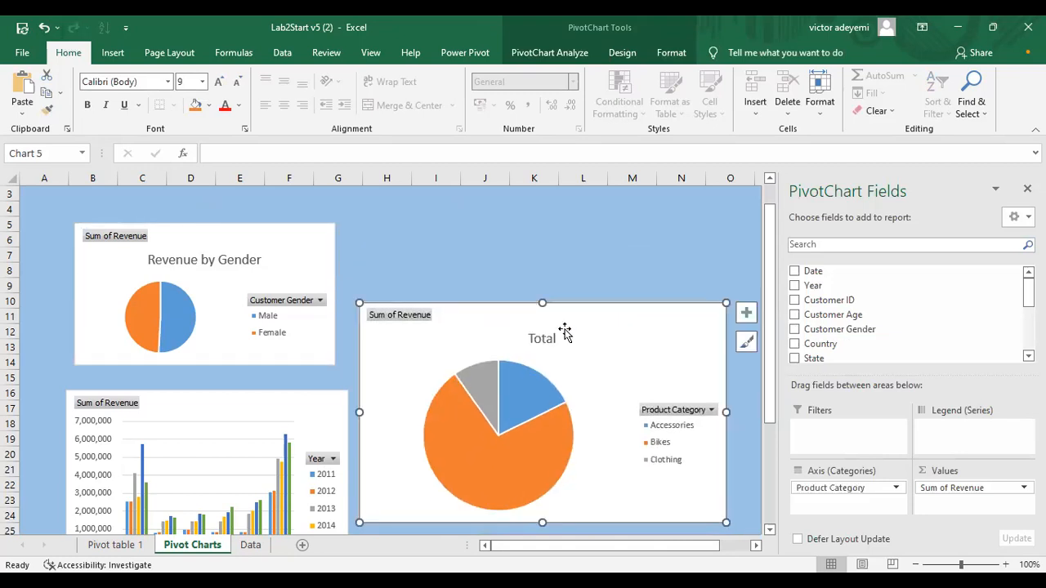
left_click_drag(267, 239, 220, 209)
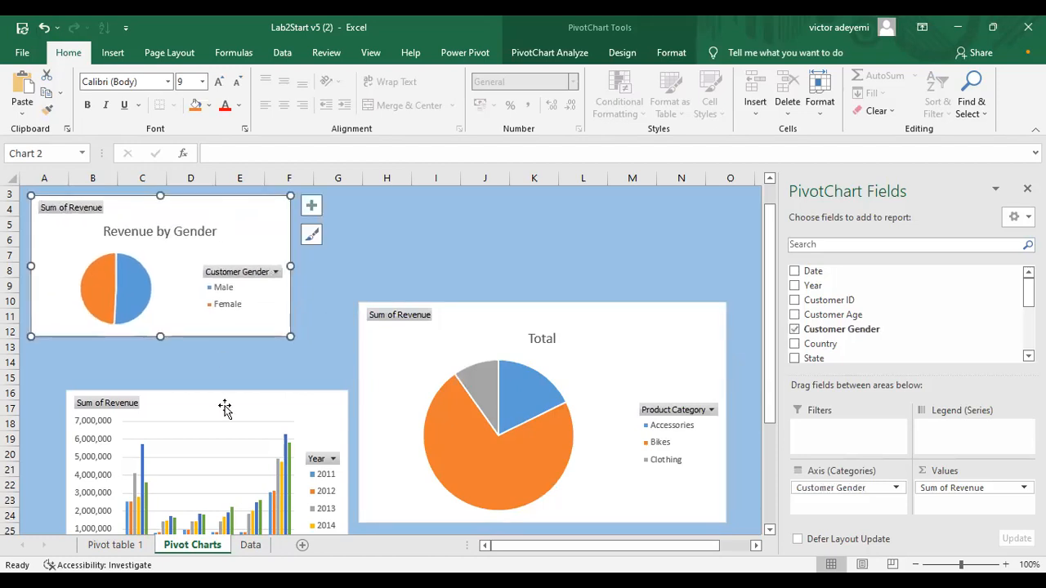
left_click_drag(218, 406, 174, 358)
left_click_drag(449, 333, 424, 217)
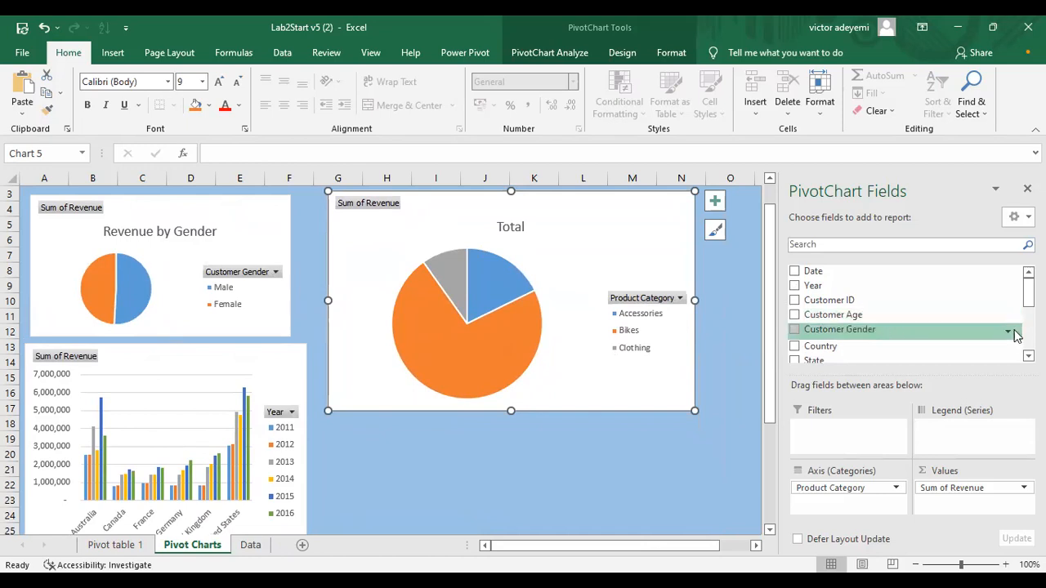
- Narrow the product category pie chart so that it spans about columns G to L
scroll(907, 312, "down", 5)
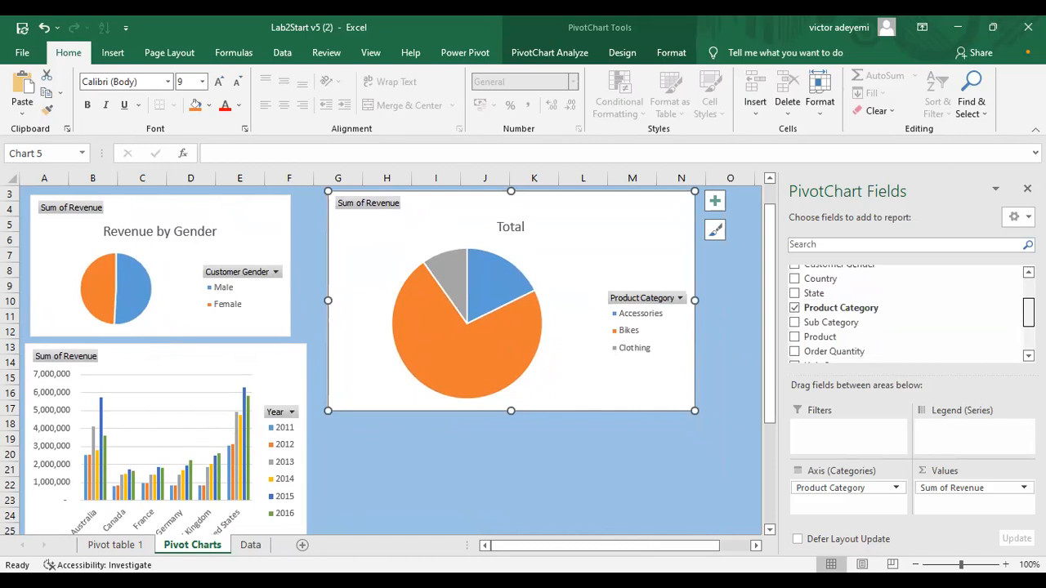
scroll(906, 312, "down", 2)
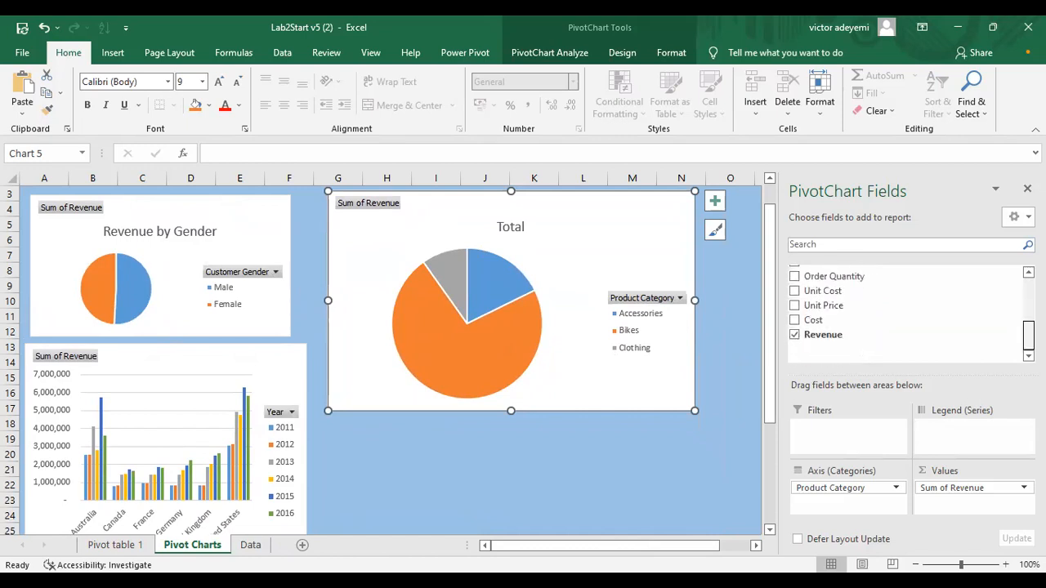
scroll(907, 312, "up", 3)
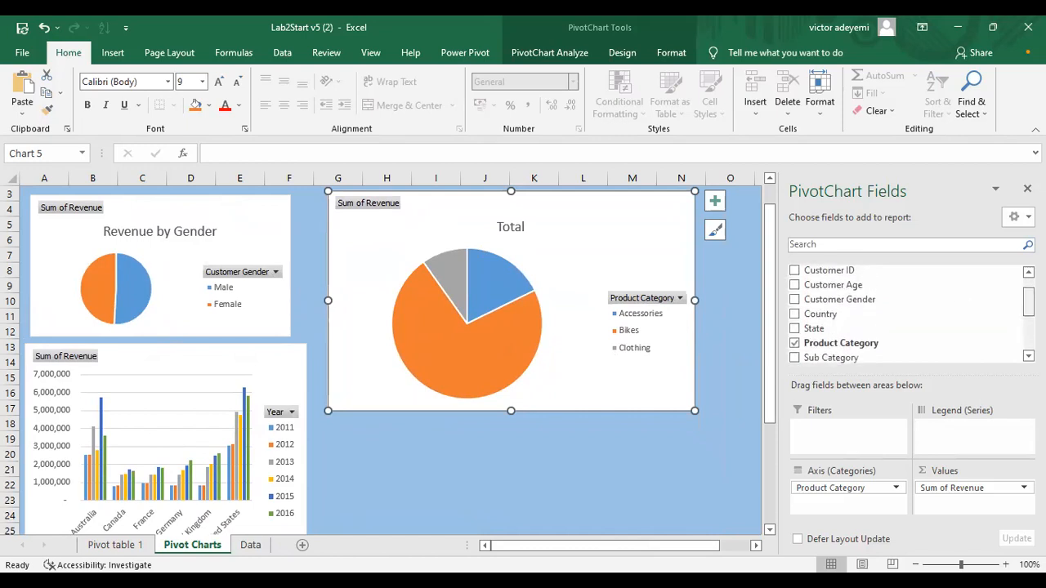
left_click_drag(693, 300, 586, 300)
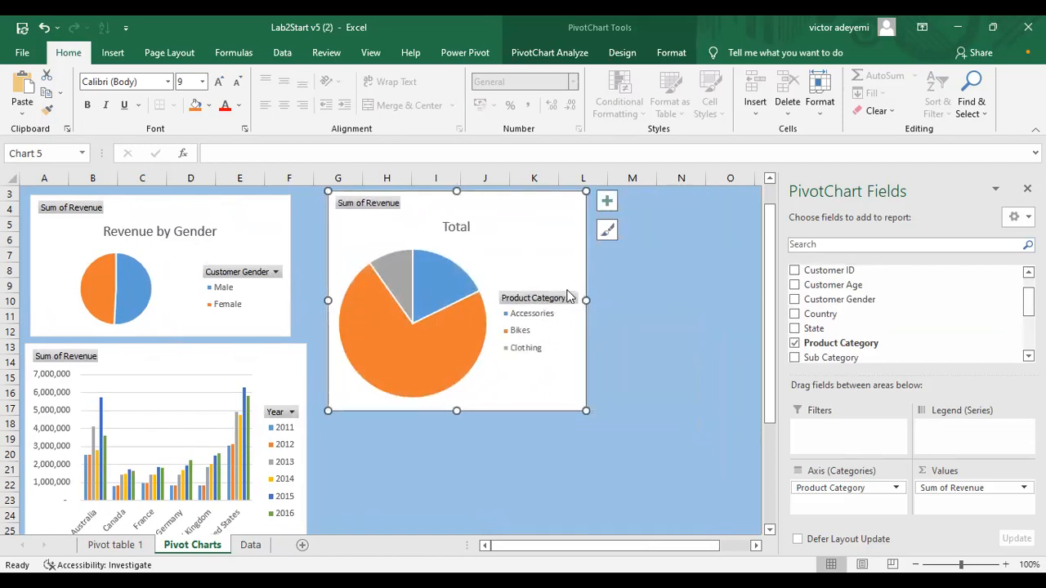
- Change the product category pie chart's title to "Revenue by Product Category"
left_click(459, 228)
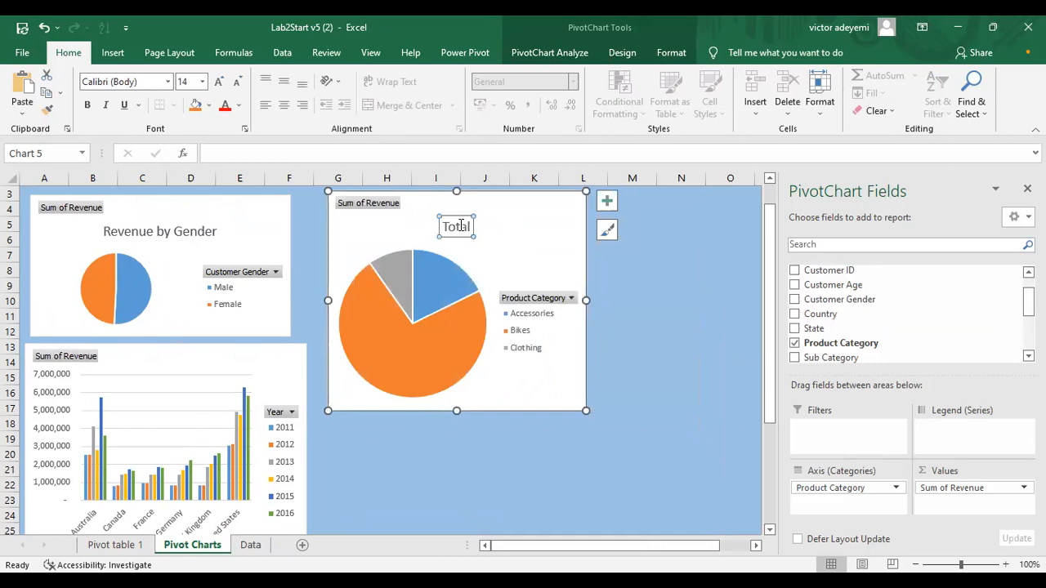
double_click(461, 227)
type("R")
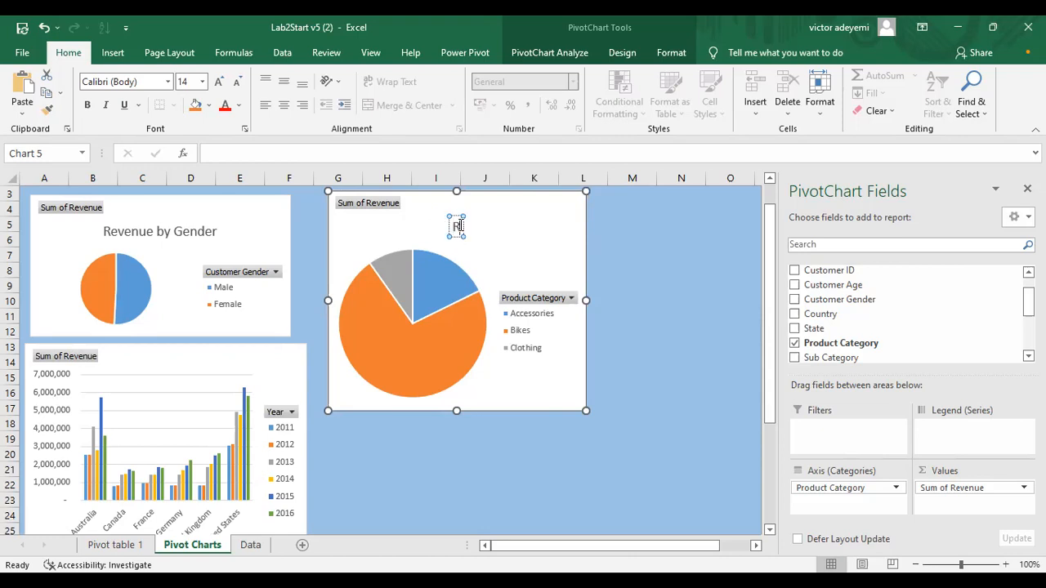
type("evenue")
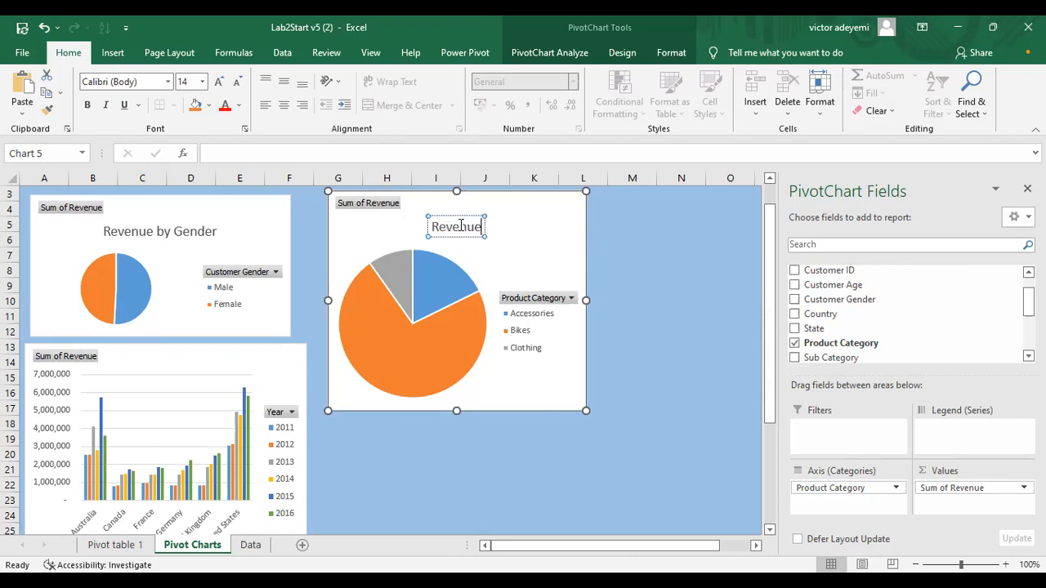
type(" by")
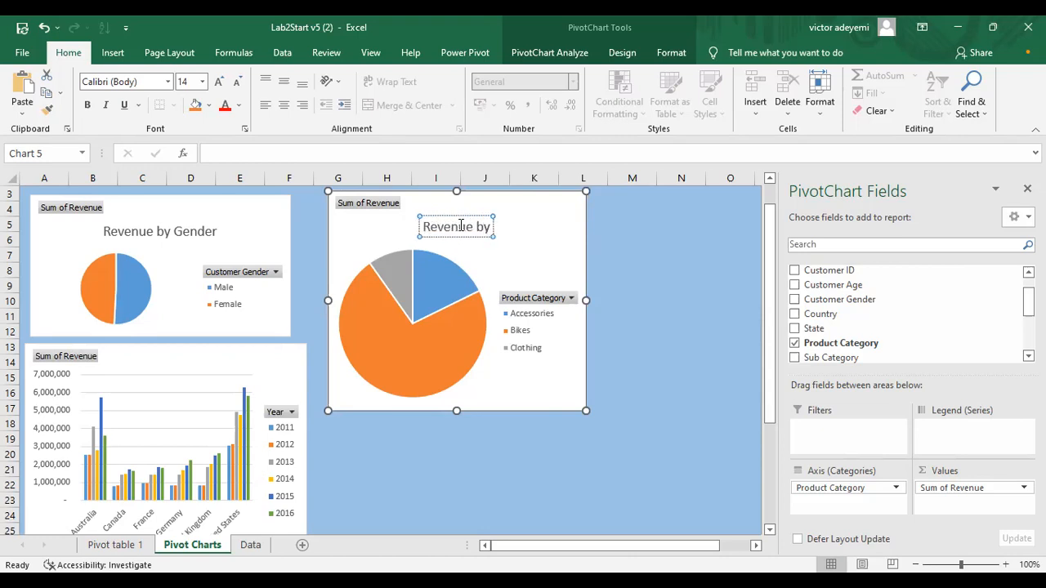
type(" Product Category")
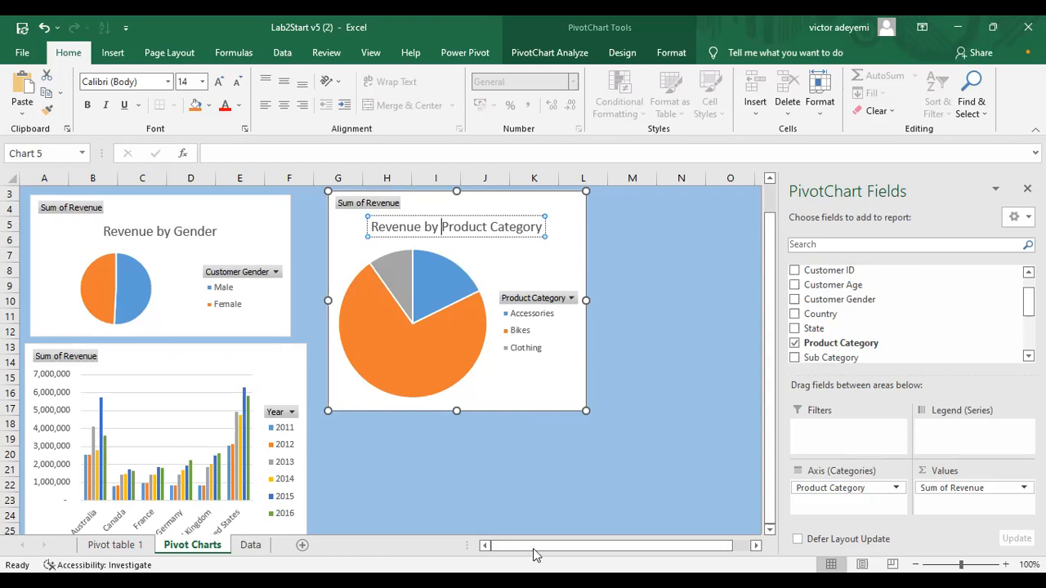
key("Escape")
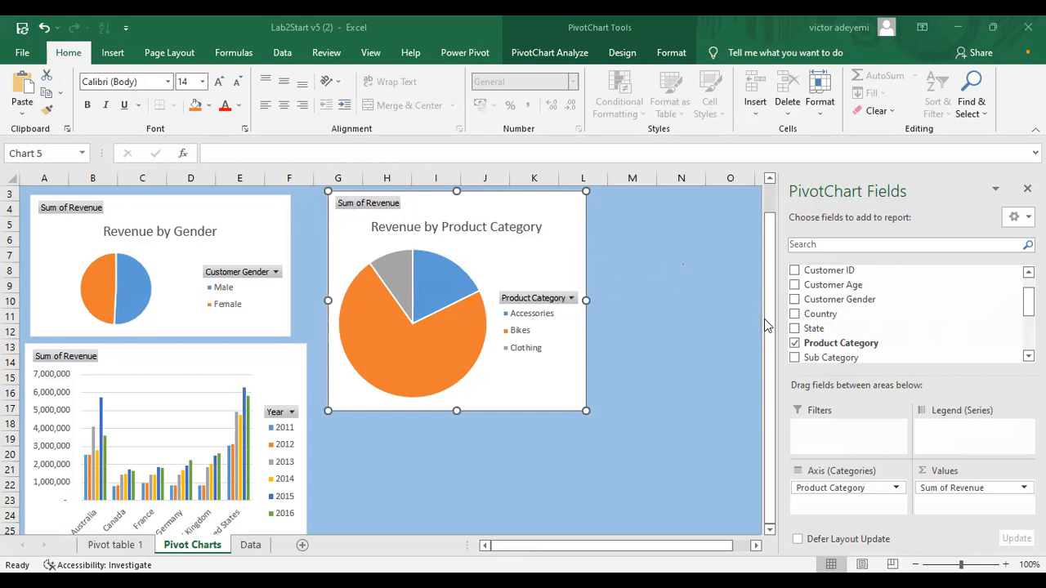
- Add the Country field as a slicer for the Revenue by Gender chart
left_click(833, 316)
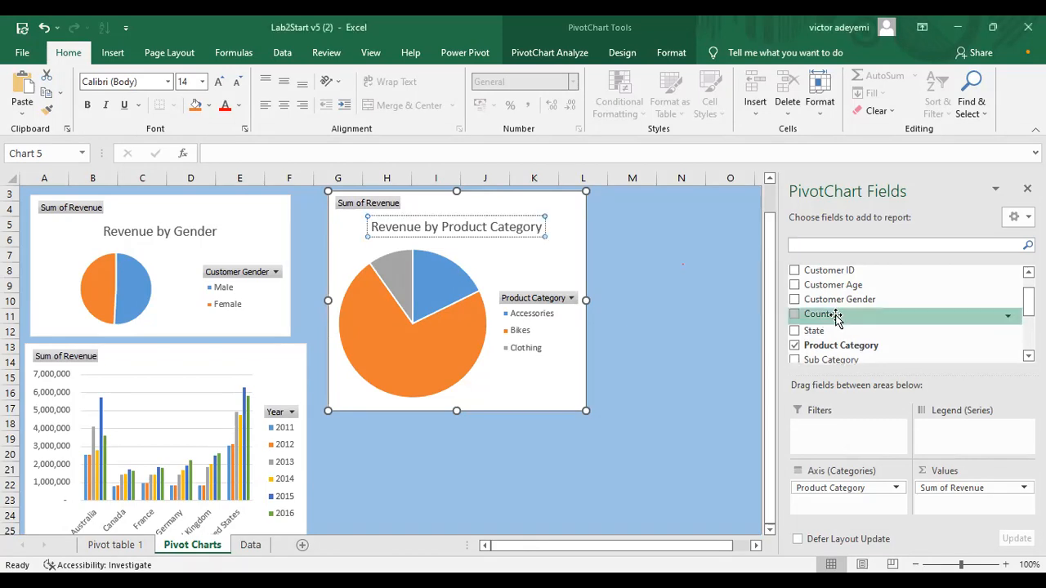
left_click(195, 217)
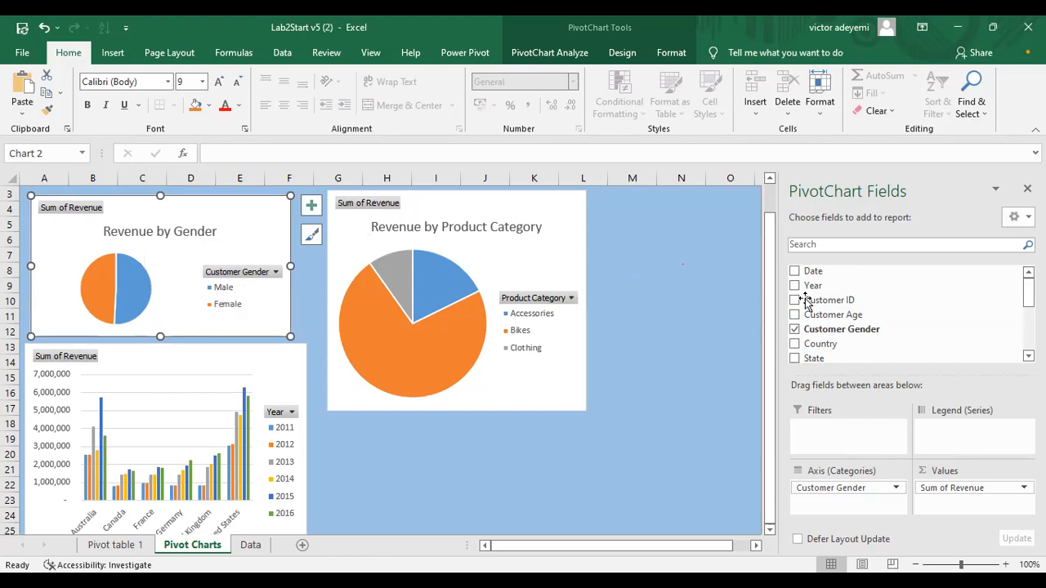
right_click(839, 346)
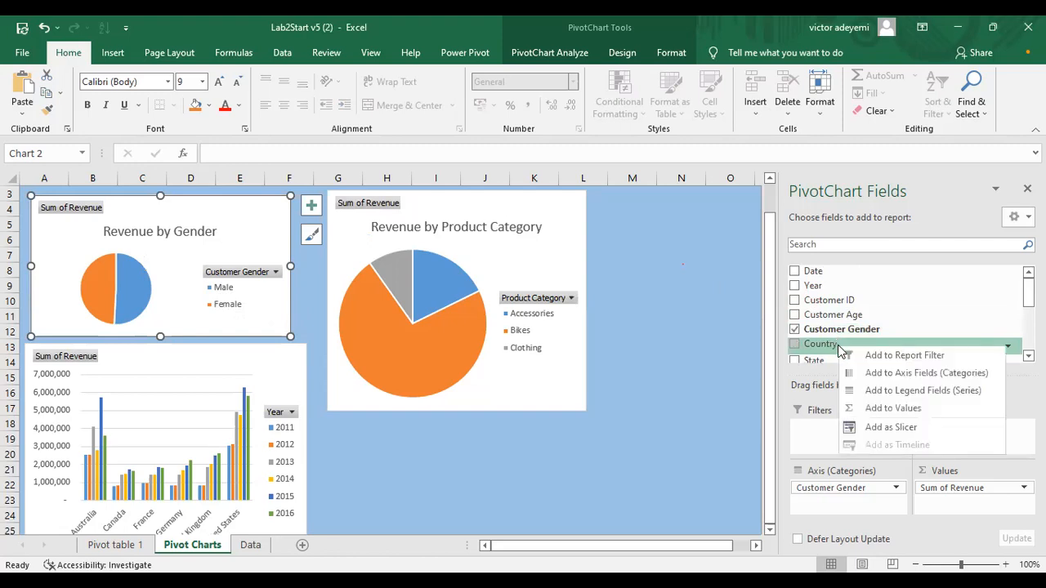
left_click(899, 431)
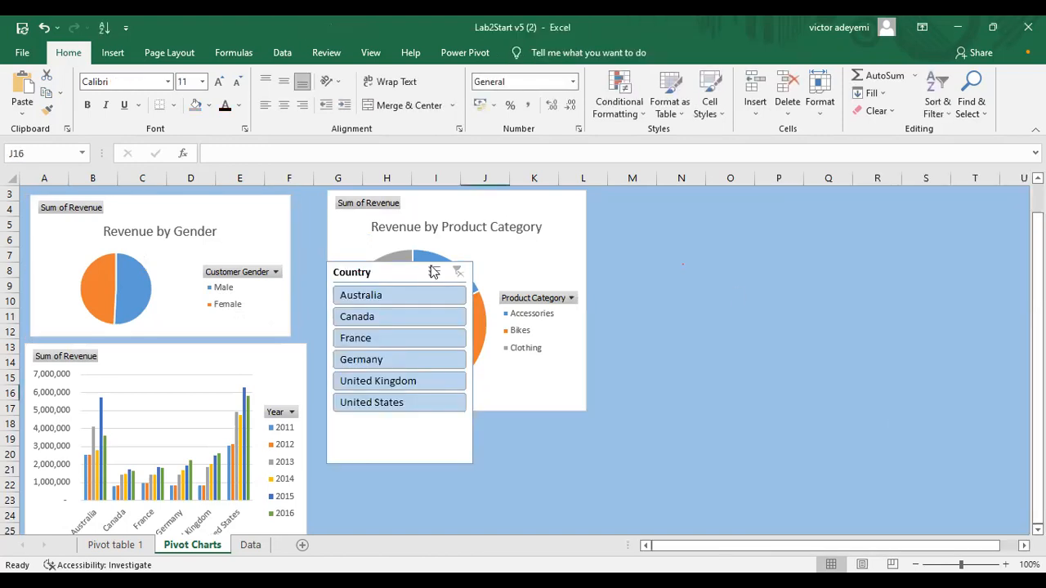
- Shorten the Country slicer and place it below the Revenue by Product Category chart, starting around cell G17
left_click_drag(429, 272, 609, 319)
left_click_drag(451, 370, 434, 302)
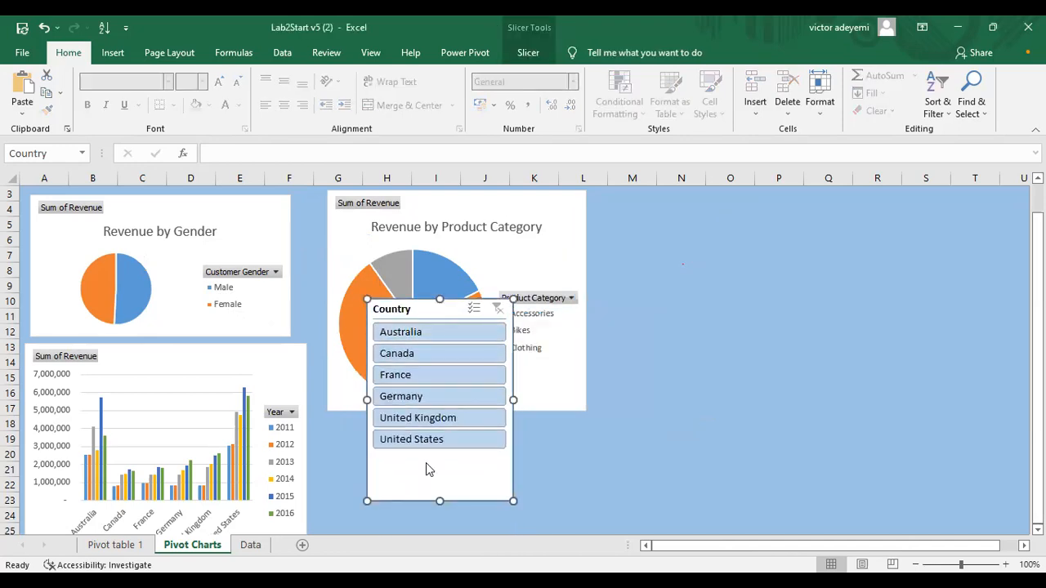
left_click_drag(439, 501, 440, 452)
left_click_drag(439, 307, 408, 419)
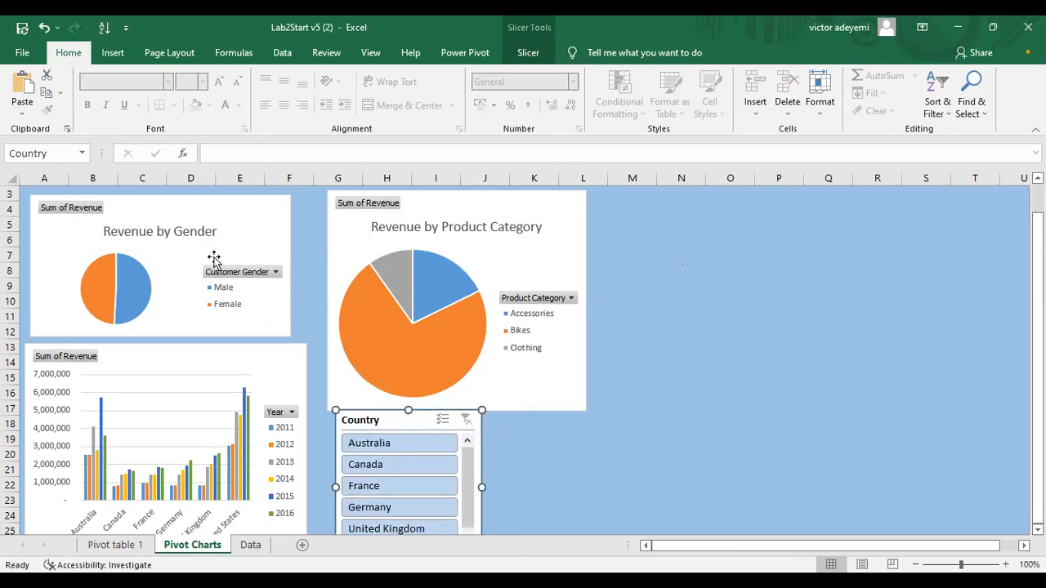
left_click(143, 231)
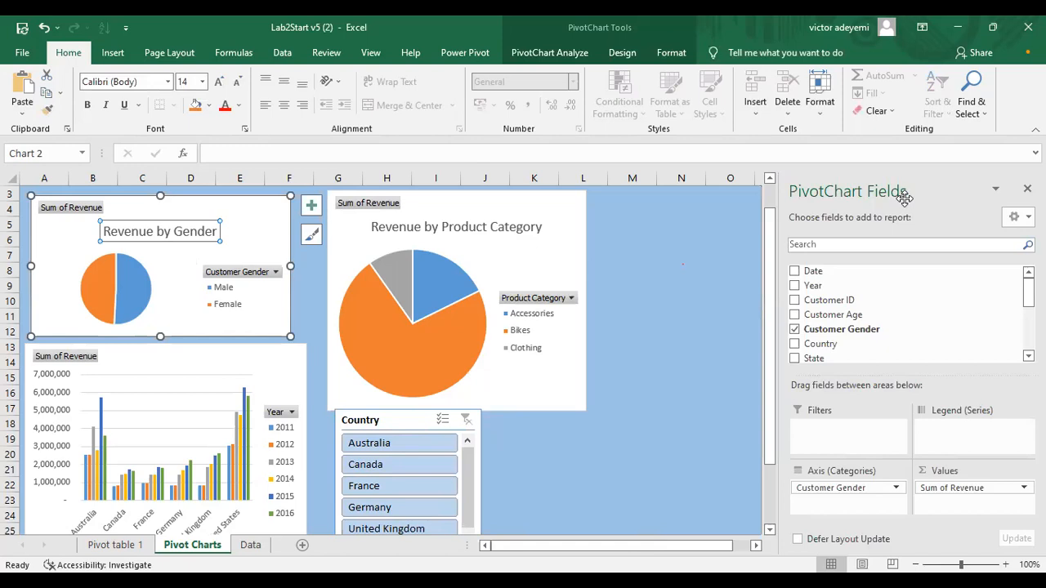
right_click(903, 346)
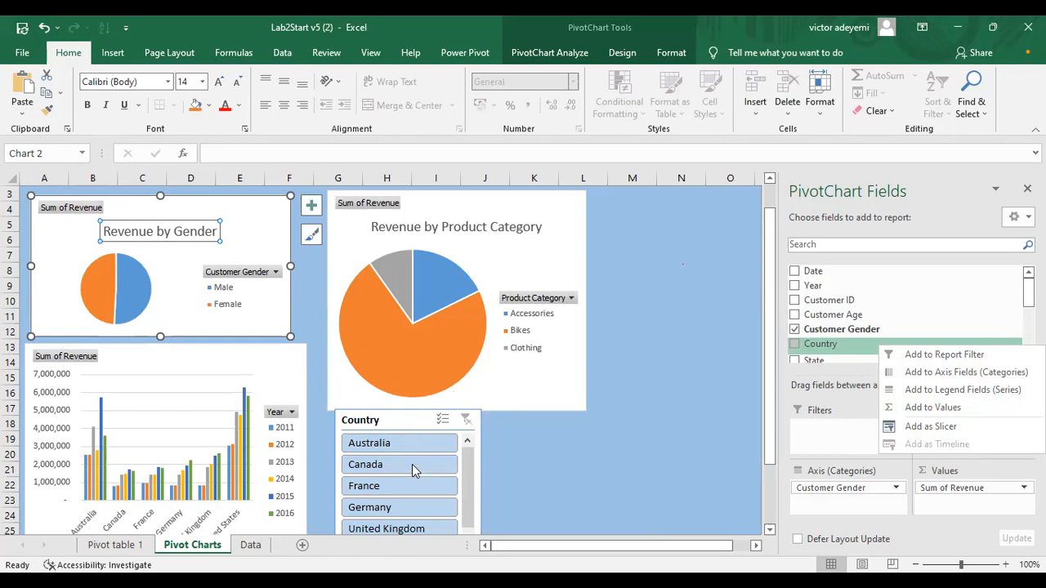
left_click(421, 419)
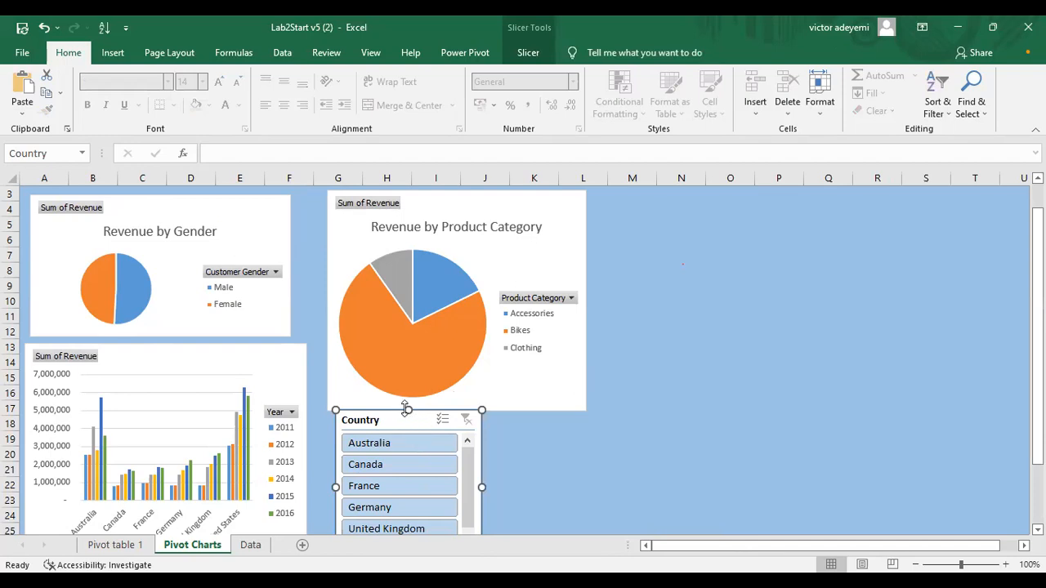
left_click(183, 279)
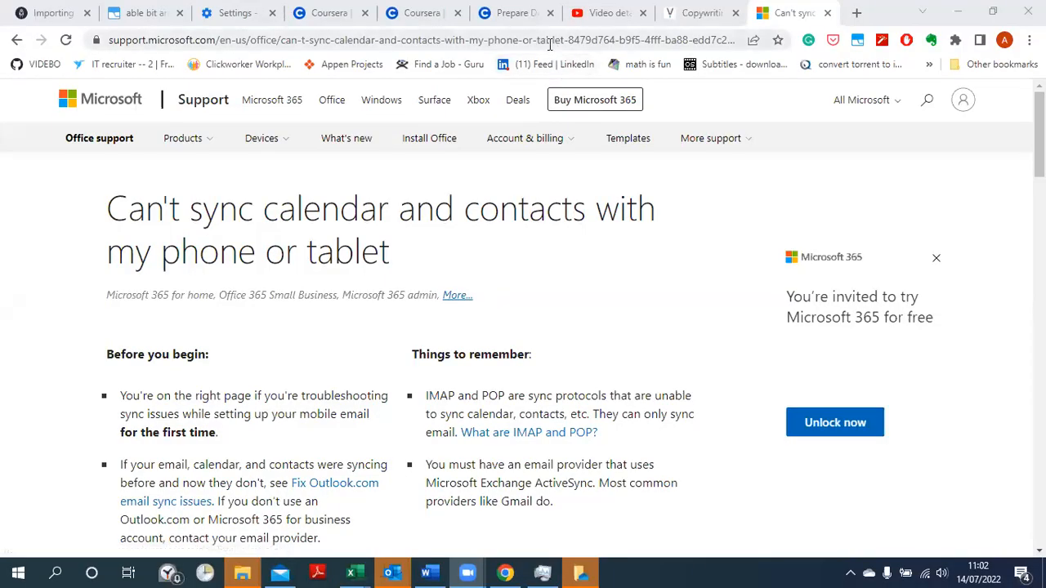
- Switch to Chrome, search the web for "excel for web", look over the Microsoft Excel start page, and return to the workbook
left_click(545, 41)
type("e")
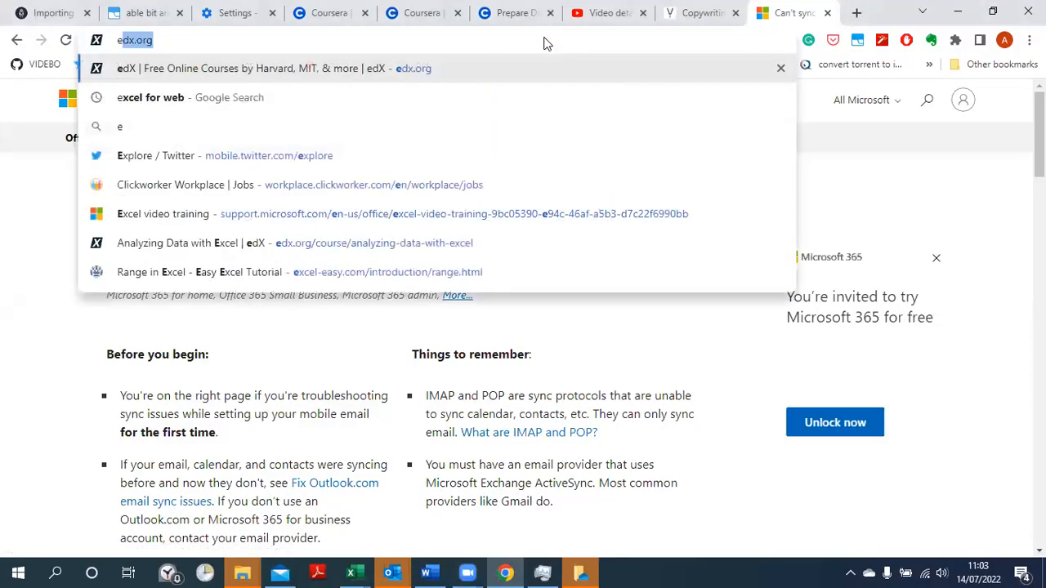
type("xce")
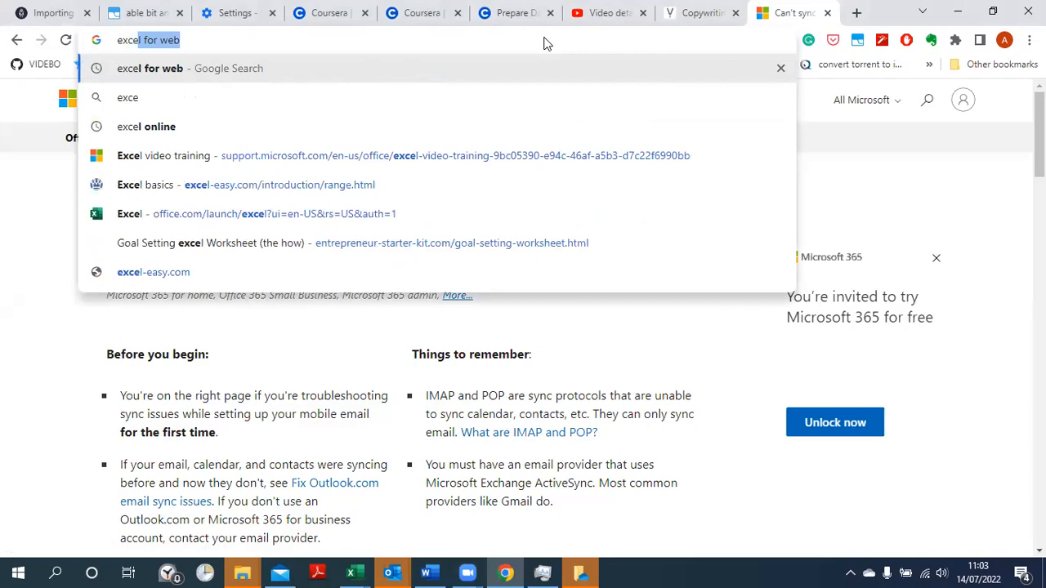
key("Return")
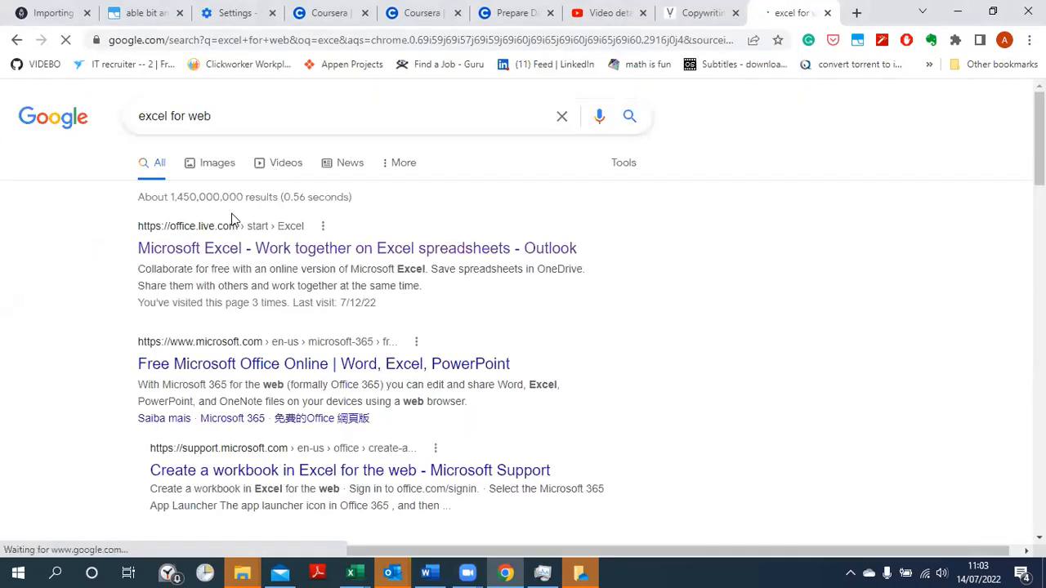
left_click(229, 225)
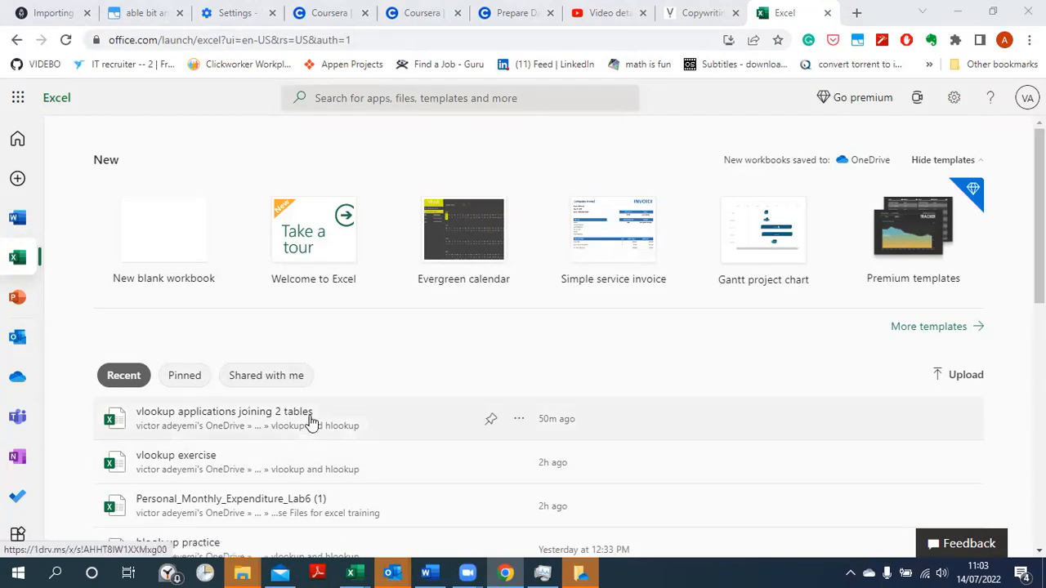
left_click_drag(1039, 282, 1040, 310)
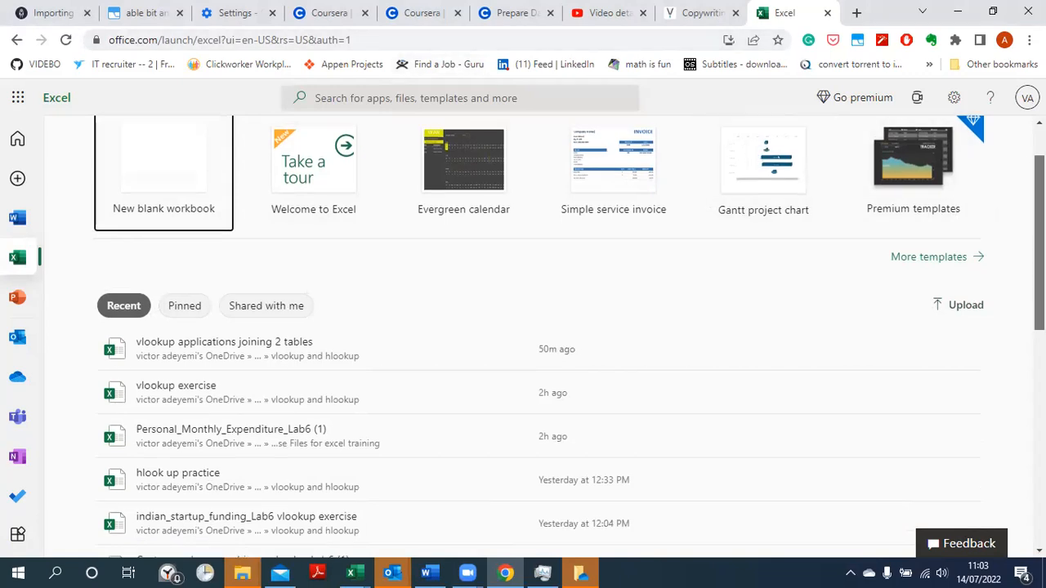
scroll(1040, 245, "up", 1)
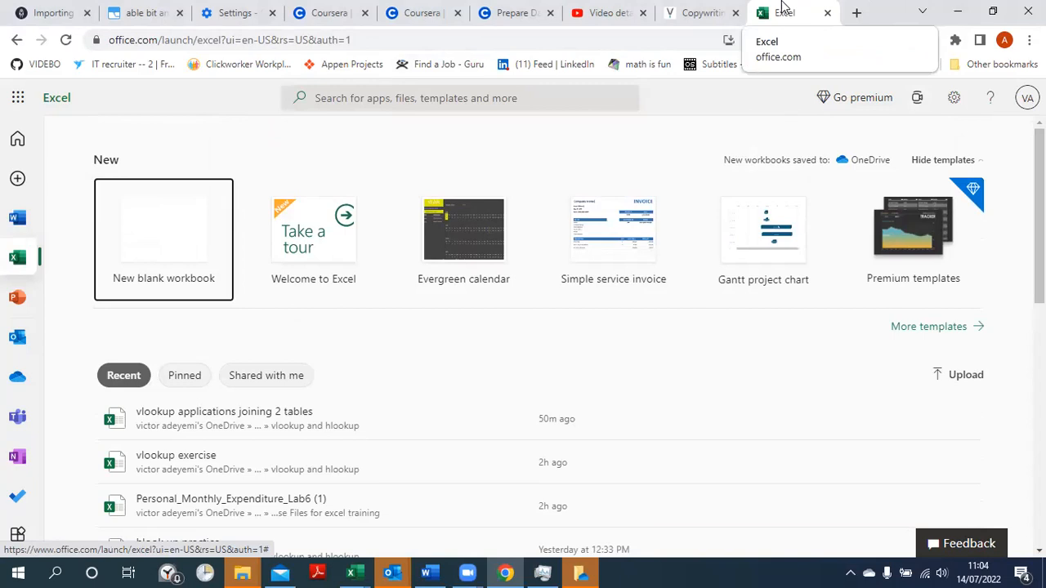
left_click(955, 16)
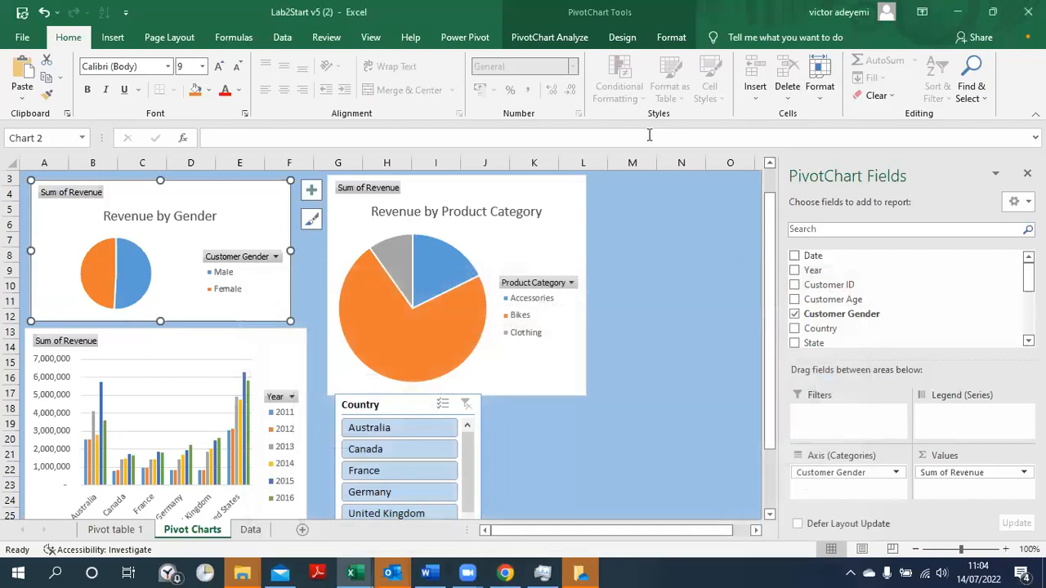
- Filter the Revenue by Gender chart with the Country slicer by Australia, Canada and France in turn
left_click(404, 427)
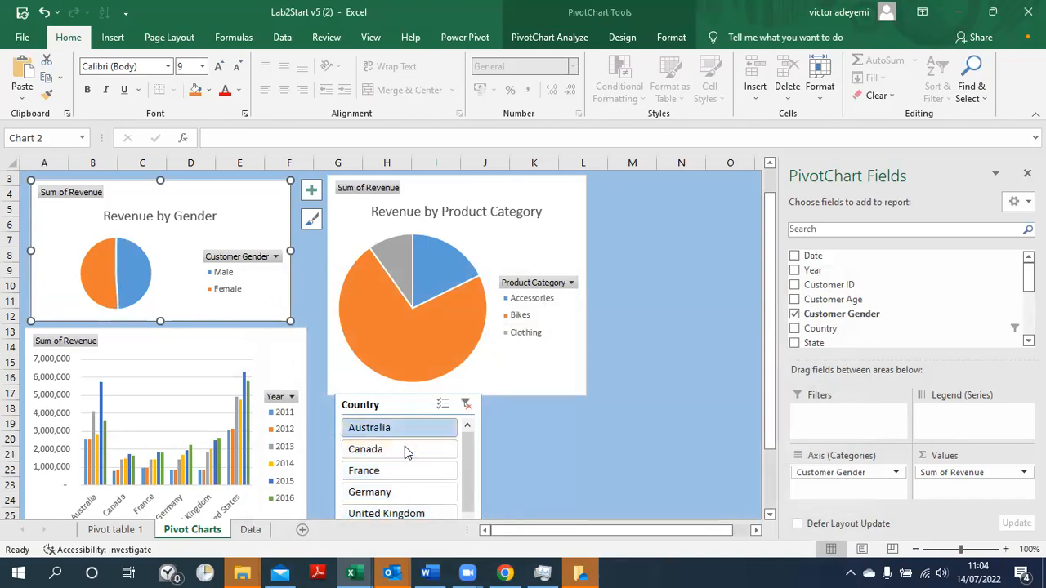
left_click(404, 446)
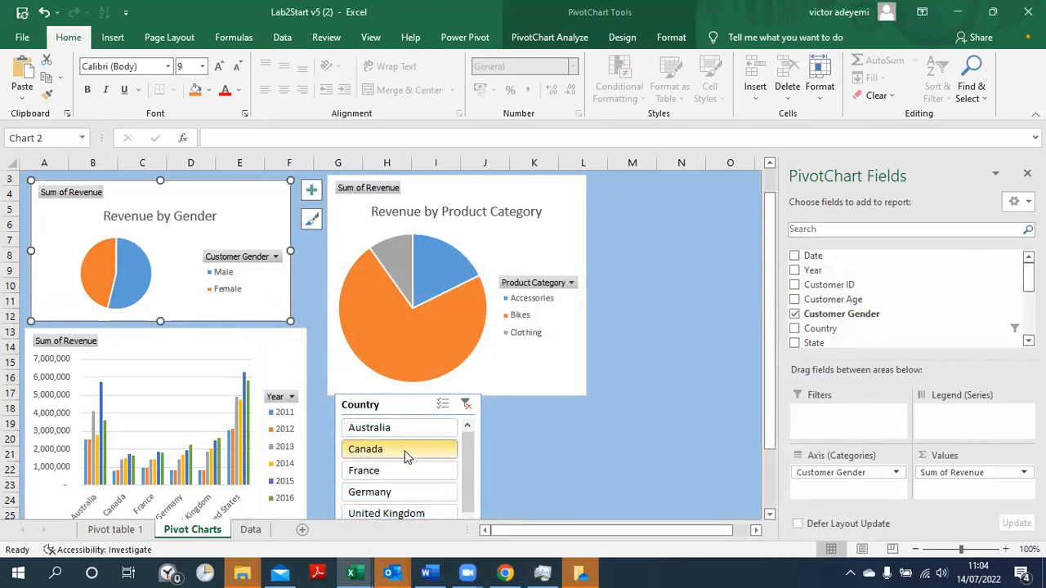
left_click(404, 468)
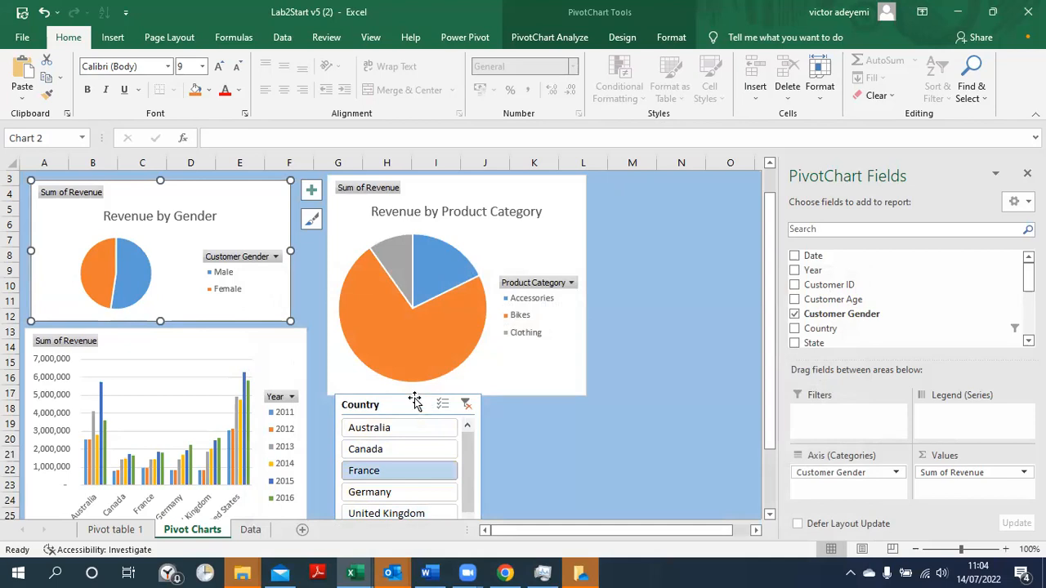
- Connect the Country slicer to PivotTable2 and PivotTable3 in addition to PivotTable1 through its report connections
left_click(511, 211)
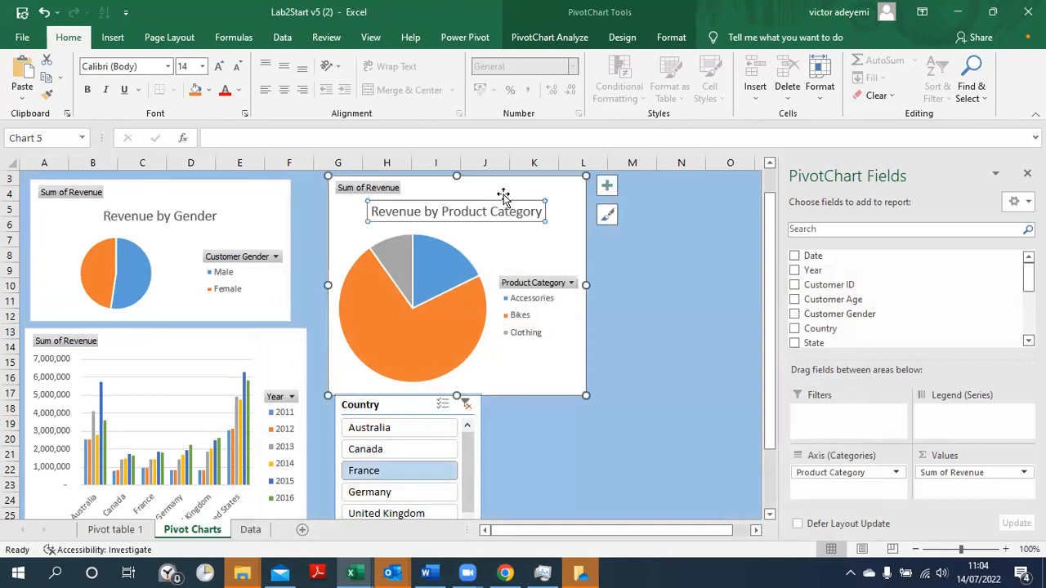
left_click(554, 41)
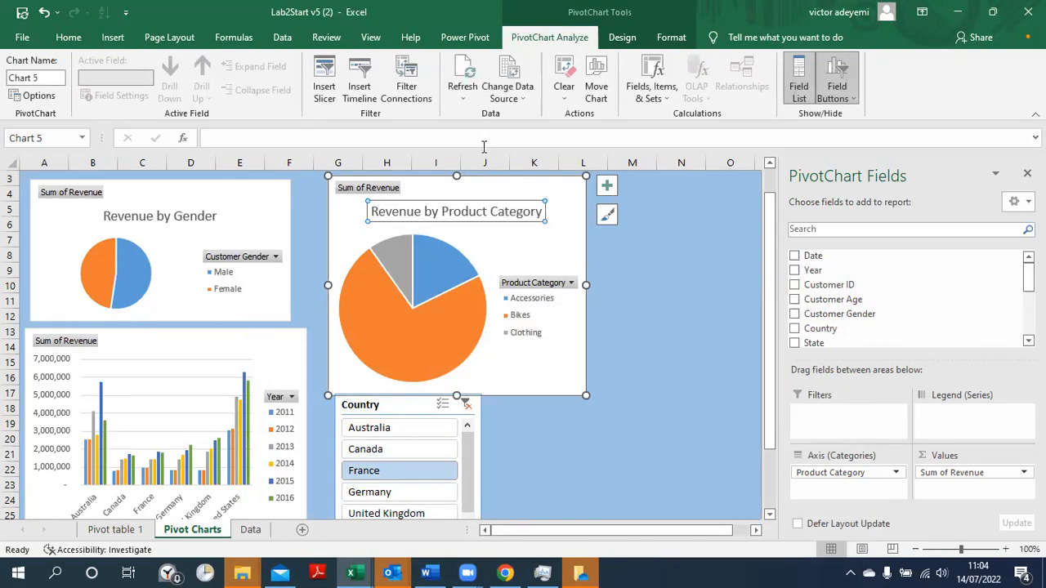
left_click(400, 409)
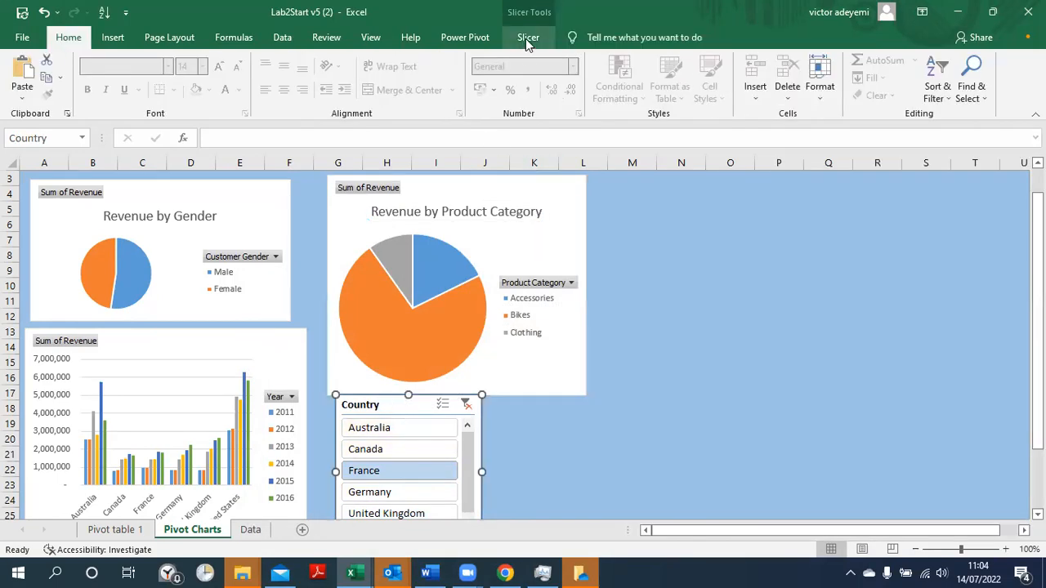
left_click(527, 38)
left_click(124, 84)
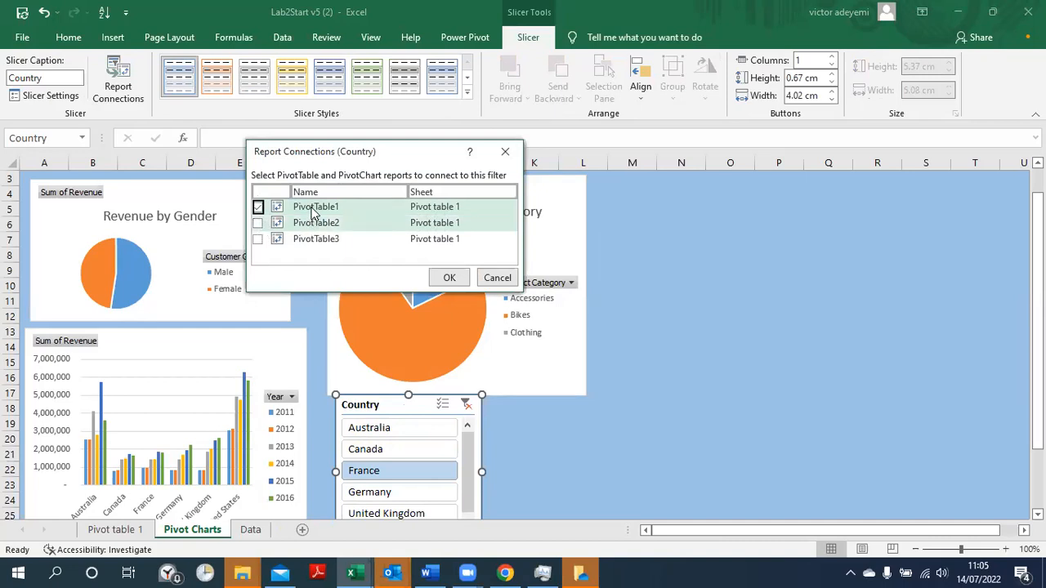
left_click(258, 223)
left_click(258, 239)
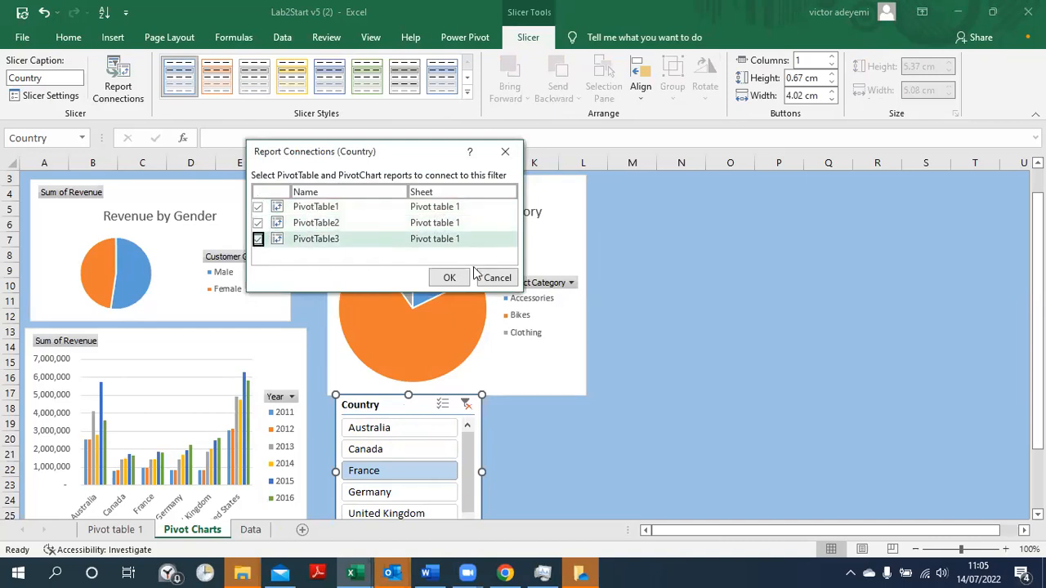
left_click(450, 279)
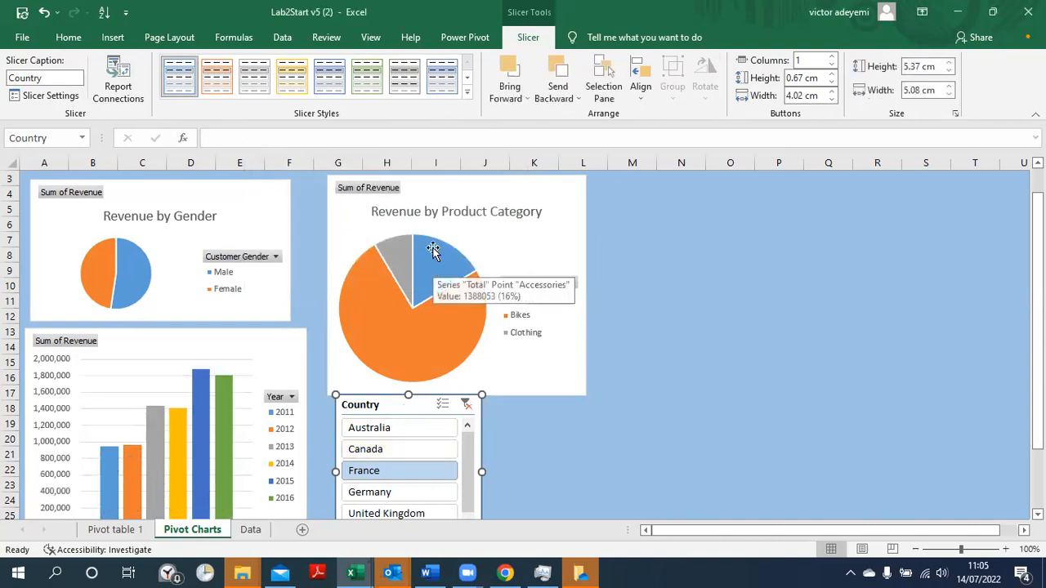
- Disconnect PivotTable2 from the Country slicer, keeping PivotTable1 and PivotTable3 connected
left_click(125, 79)
left_click(258, 239)
left_click(258, 238)
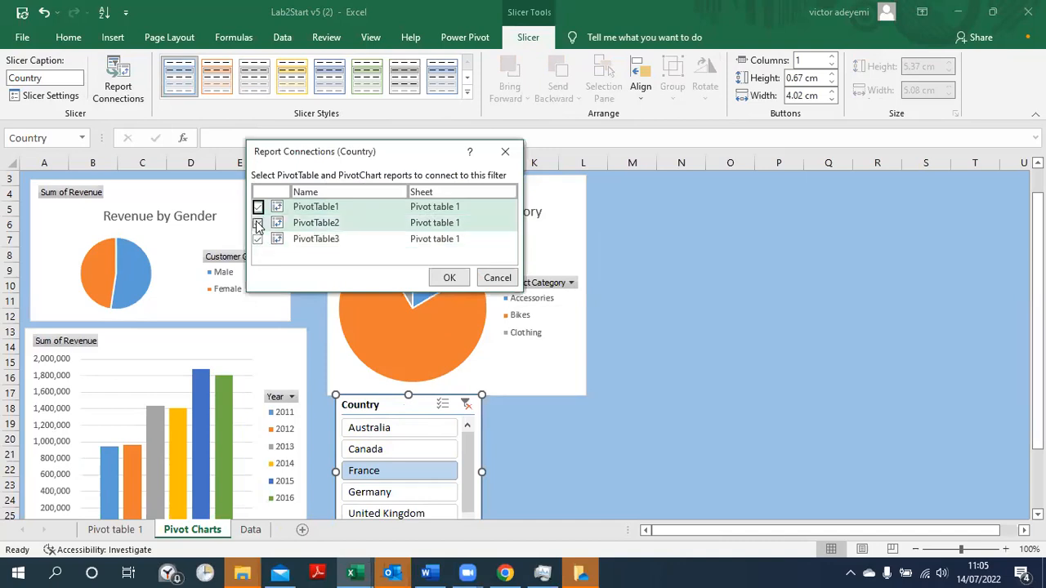
left_click(257, 223)
left_click(446, 278)
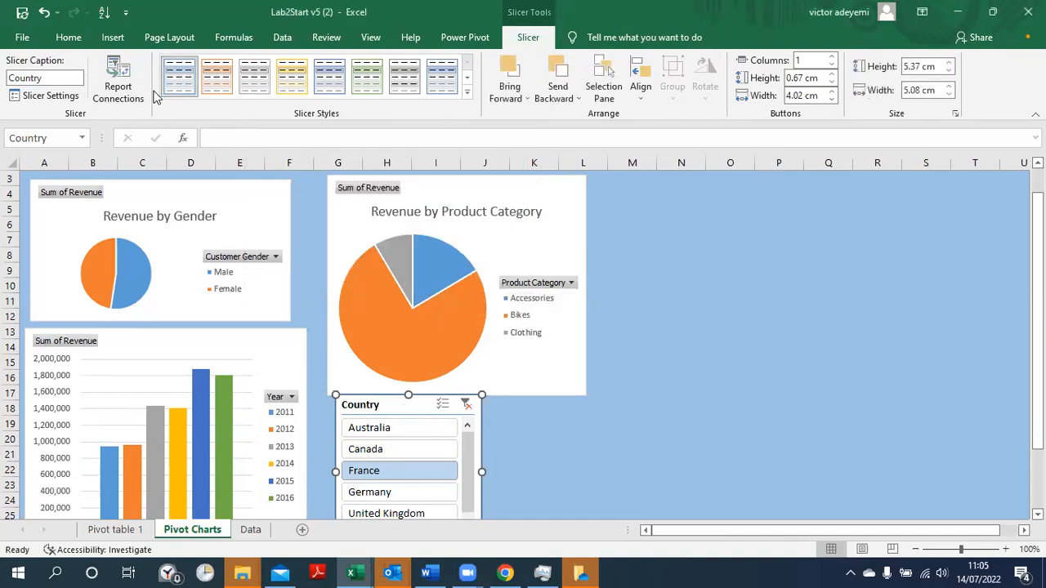
- Change the Country slicer's report connections to PivotTable1 and PivotTable2 only
left_click(117, 81)
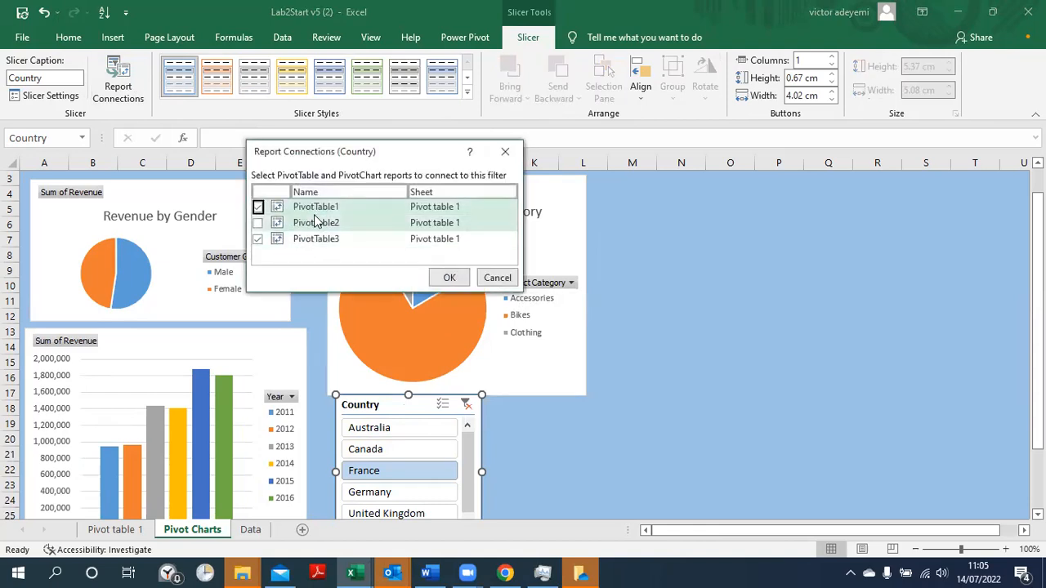
left_click(258, 239)
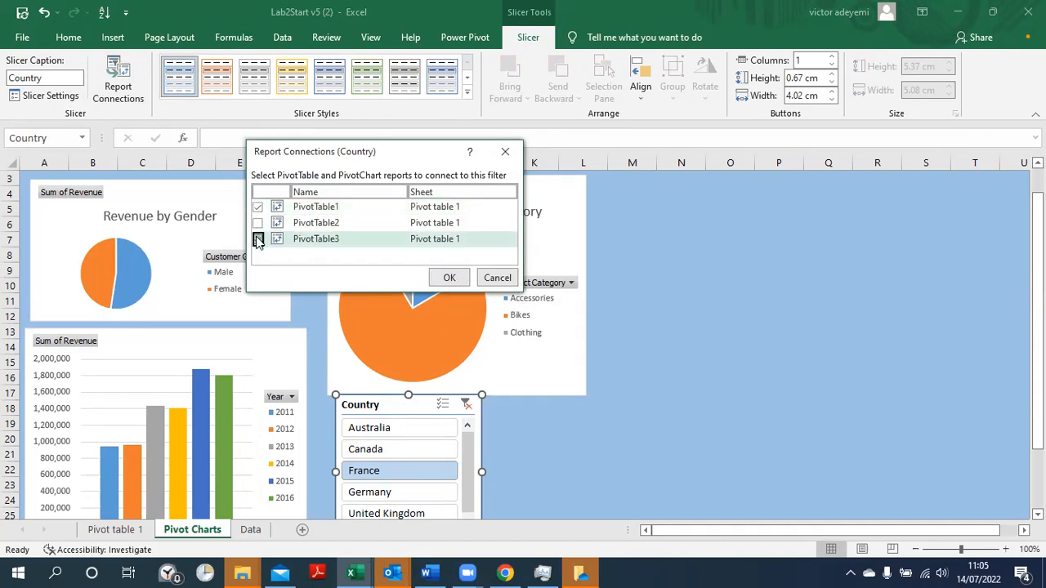
left_click(448, 277)
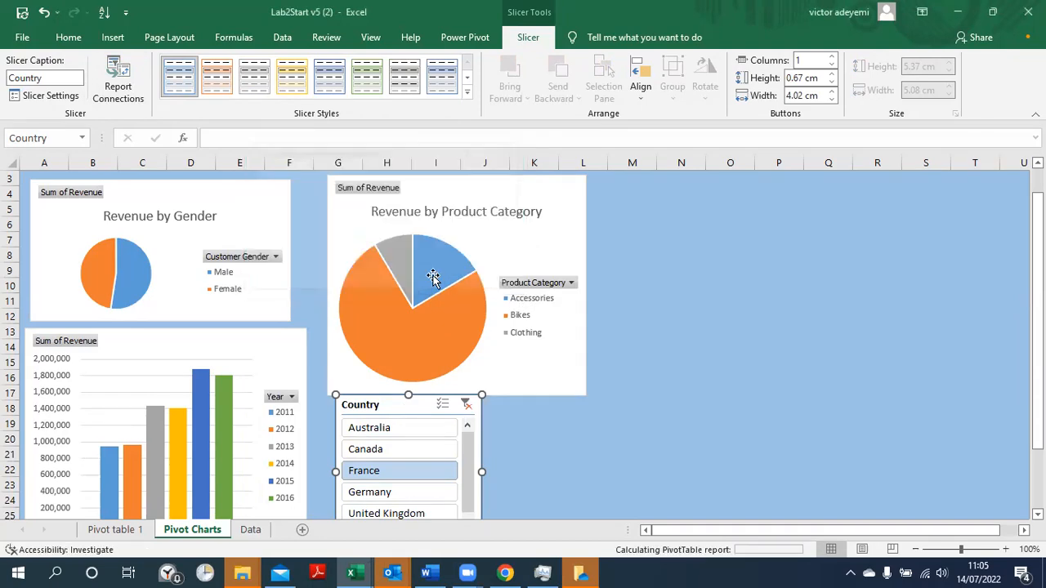
- Filter the connected charts with the Country slicer by Australia and by Canada
left_click(423, 431)
left_click(444, 449)
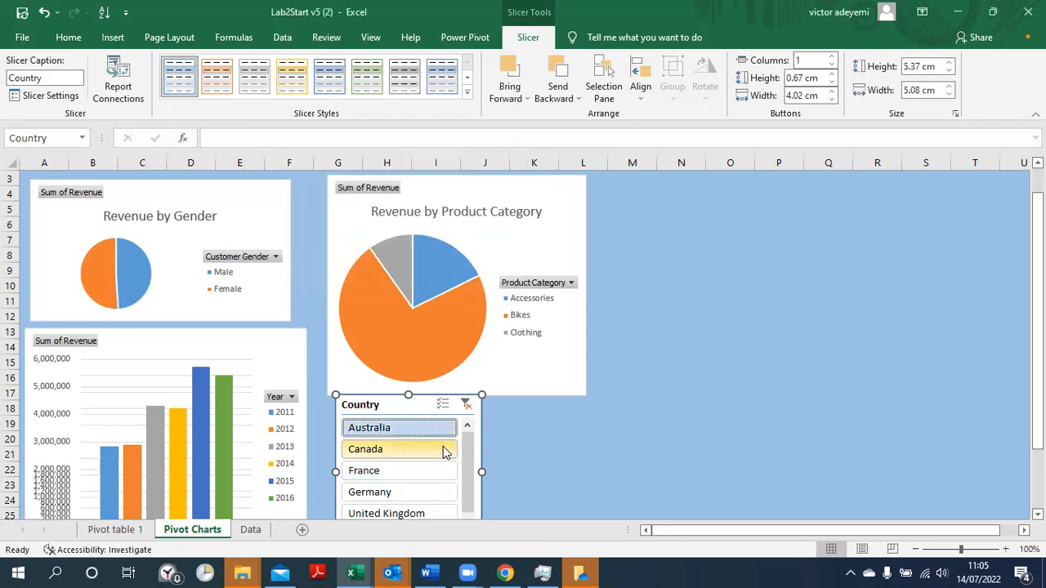
left_click(448, 447)
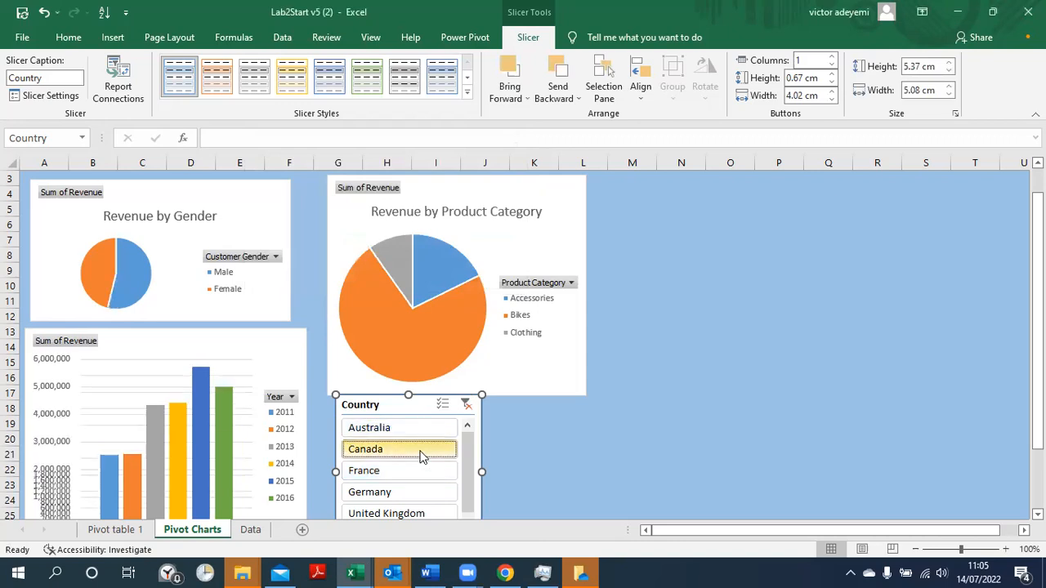
- Set the Country slicer's report connections to PivotTable1 and PivotTable3, leaving out PivotTable2
left_click(118, 98)
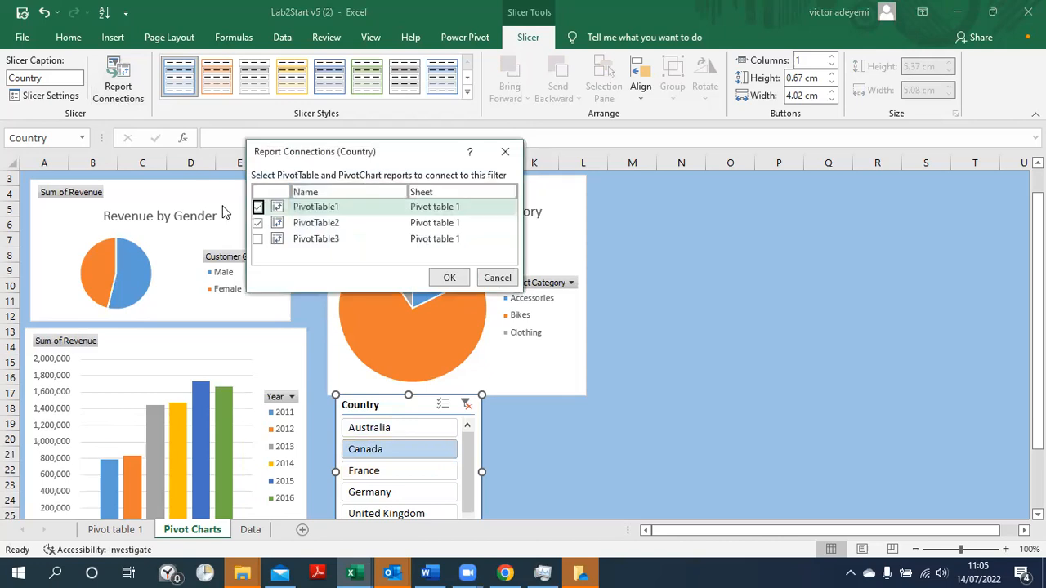
left_click(258, 223)
left_click(257, 238)
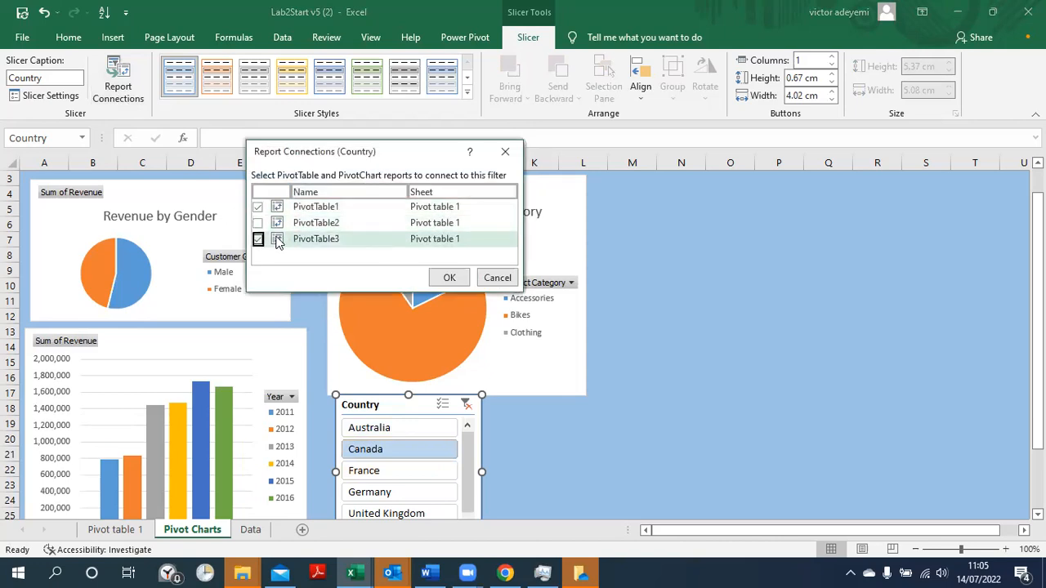
left_click(451, 279)
- Filter the two pie charts with the Country slicer by Australia, Canada and France, and back through Canada to Australia
left_click(381, 429)
left_click(411, 442)
left_click(407, 469)
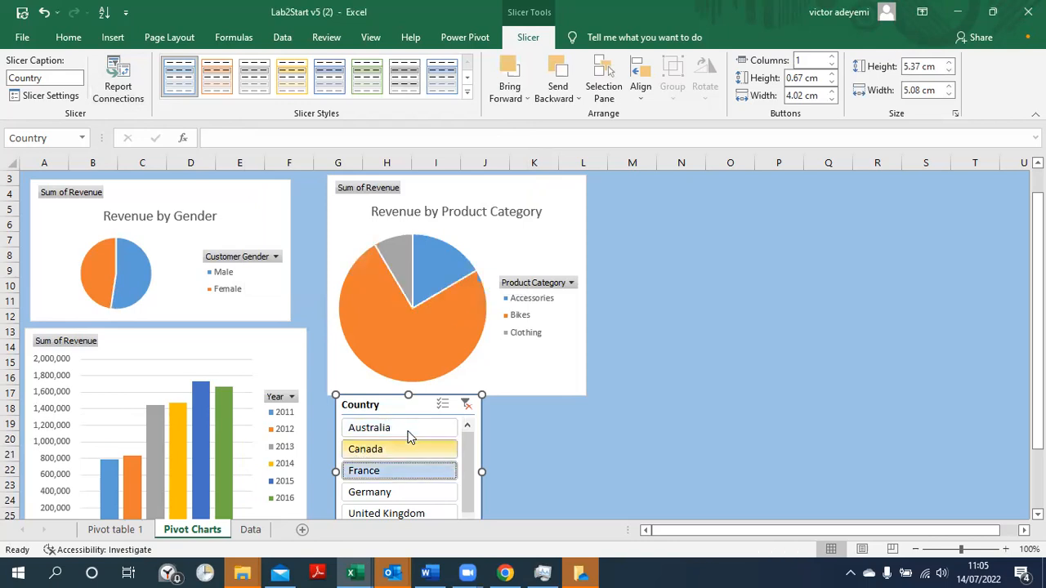
left_click(408, 448)
left_click(407, 427)
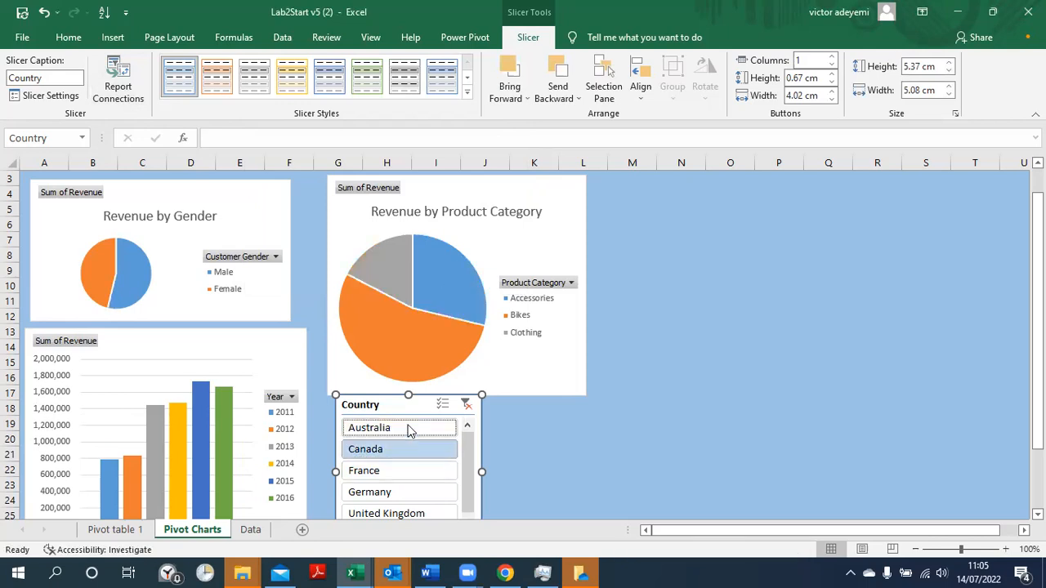
- Clear the Country slicer's filter, and filter the pie charts by Australia, Canada and finally France
left_click(465, 405)
left_click(429, 427)
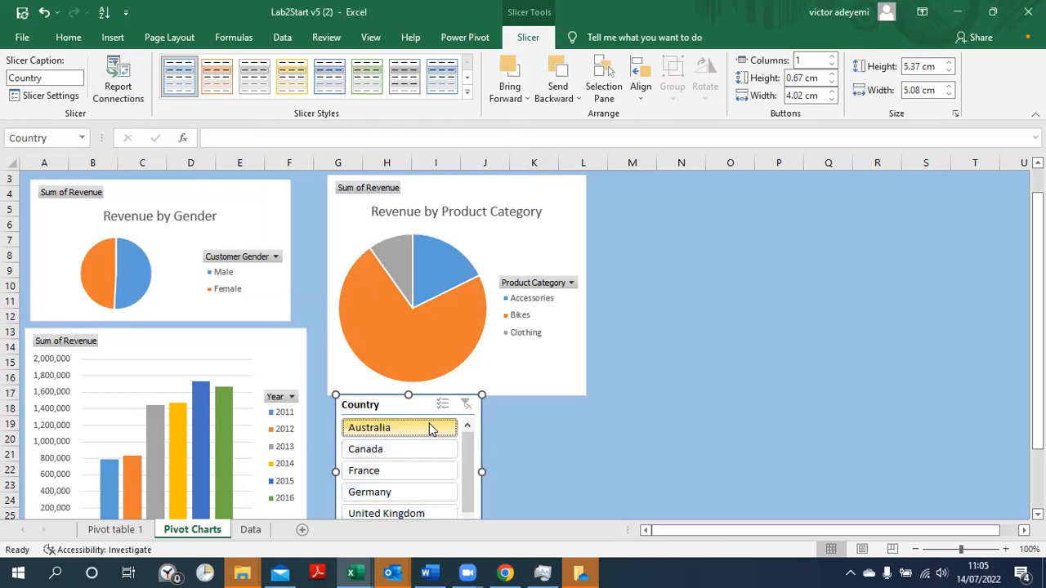
left_click(402, 454)
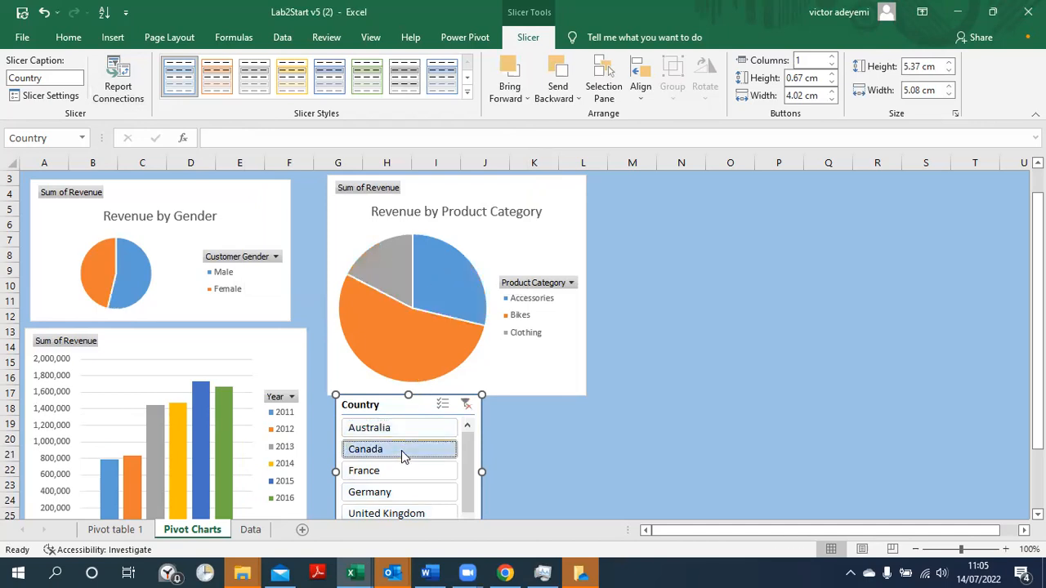
left_click(401, 460)
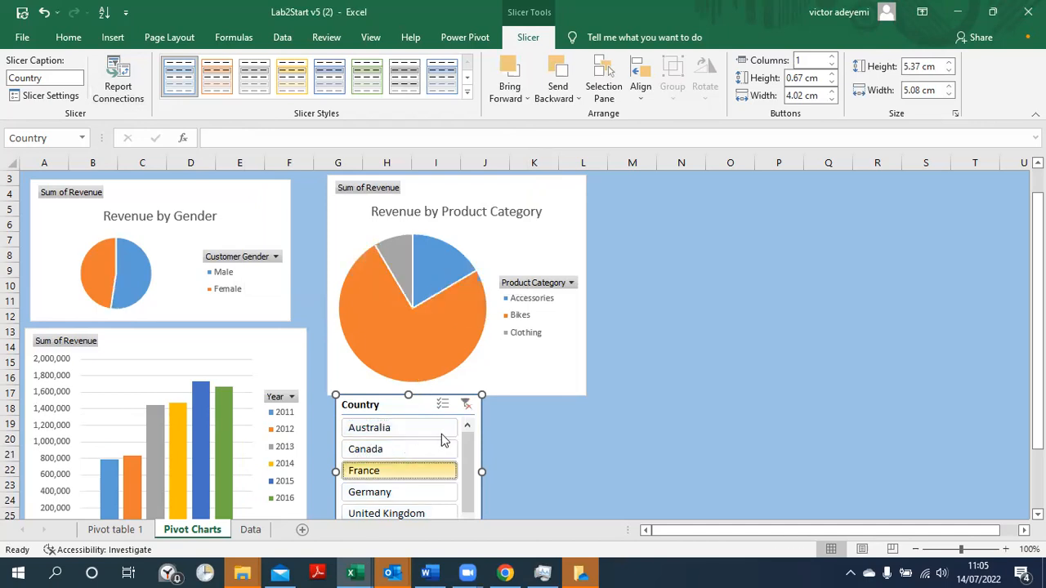
- Clear the Country filter from the yearly revenue column chart below the Revenue by Gender chart
left_click_drag(1036, 319, 1036, 353)
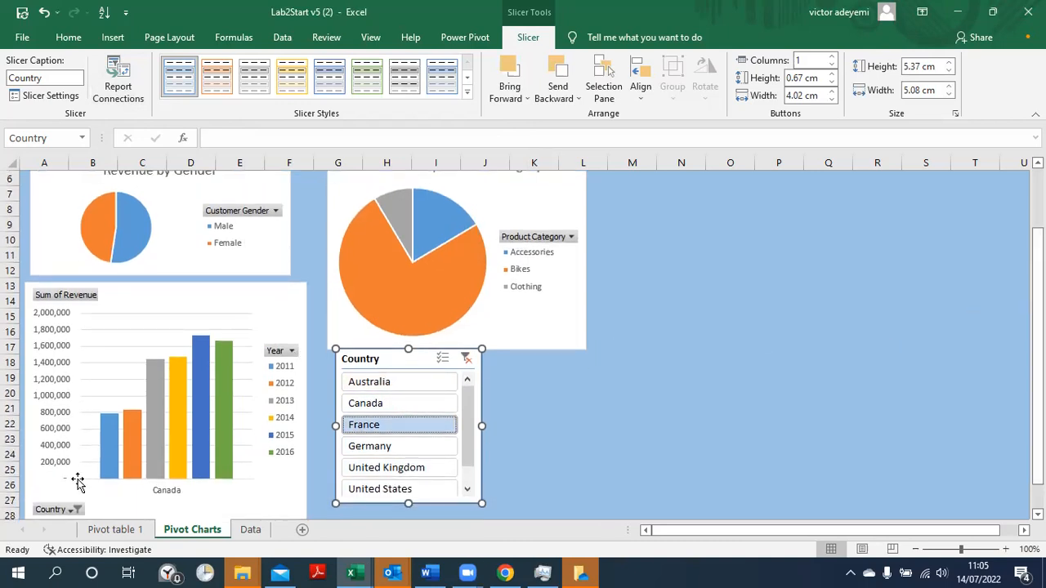
left_click(72, 510)
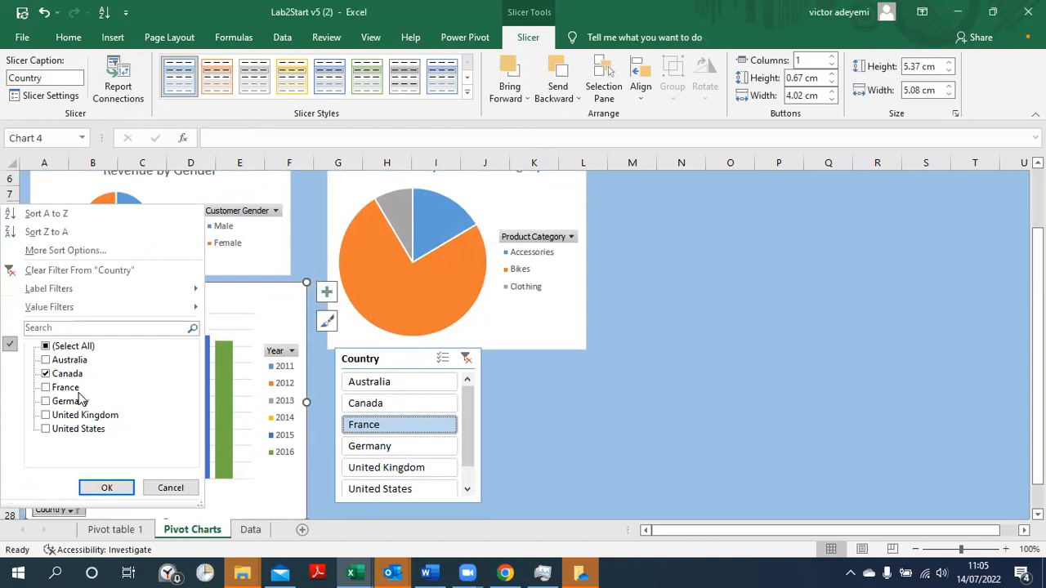
left_click(62, 271)
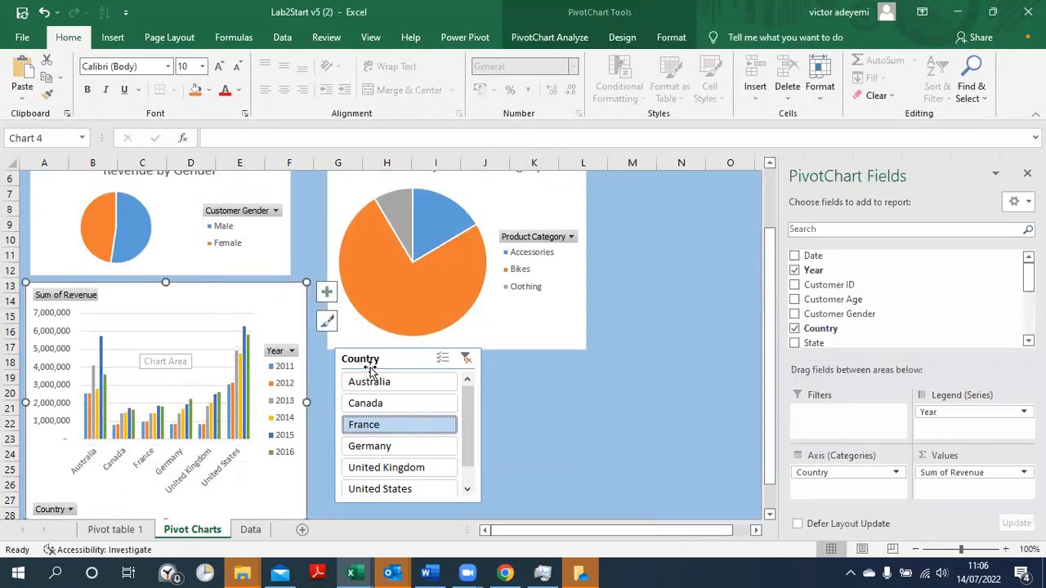
- Move the Country slicer beside the Revenue by Product Category chart, starting around row 8 near column M
left_click_drag(390, 361, 421, 360)
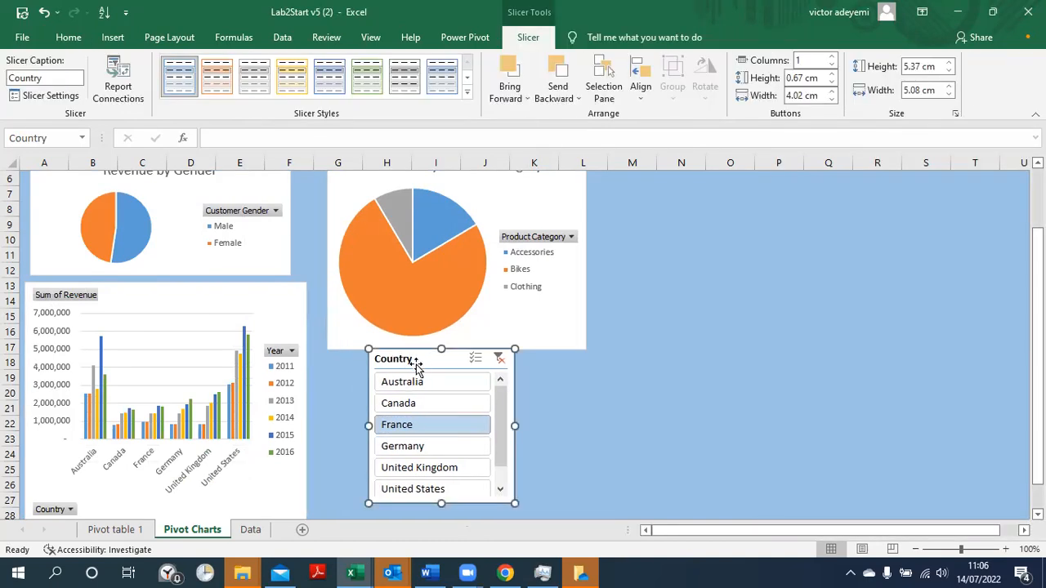
left_click_drag(411, 364, 642, 209)
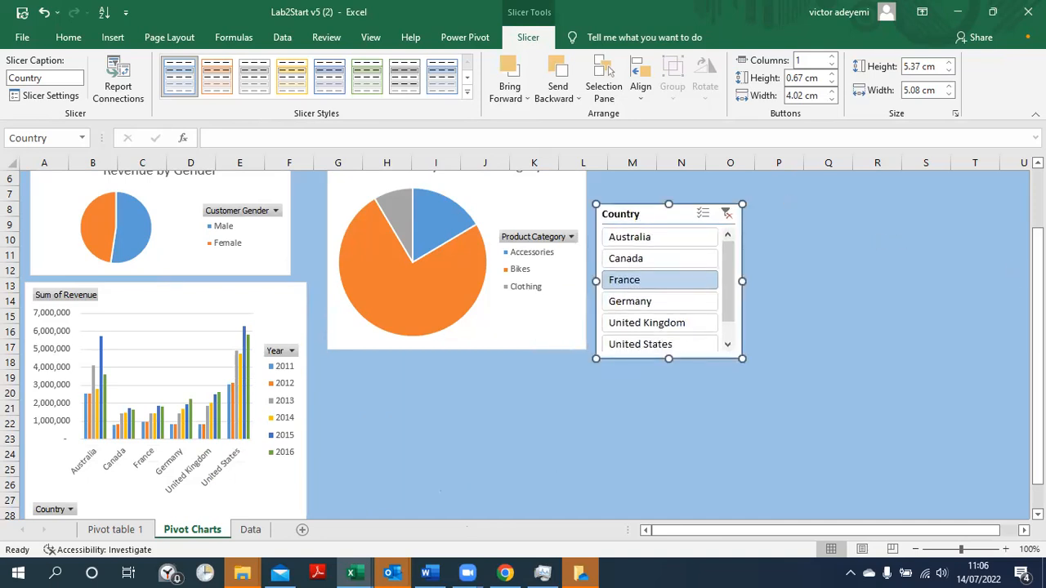
scroll(1038, 343, "up", 1)
scroll(523, 343, "up", 3)
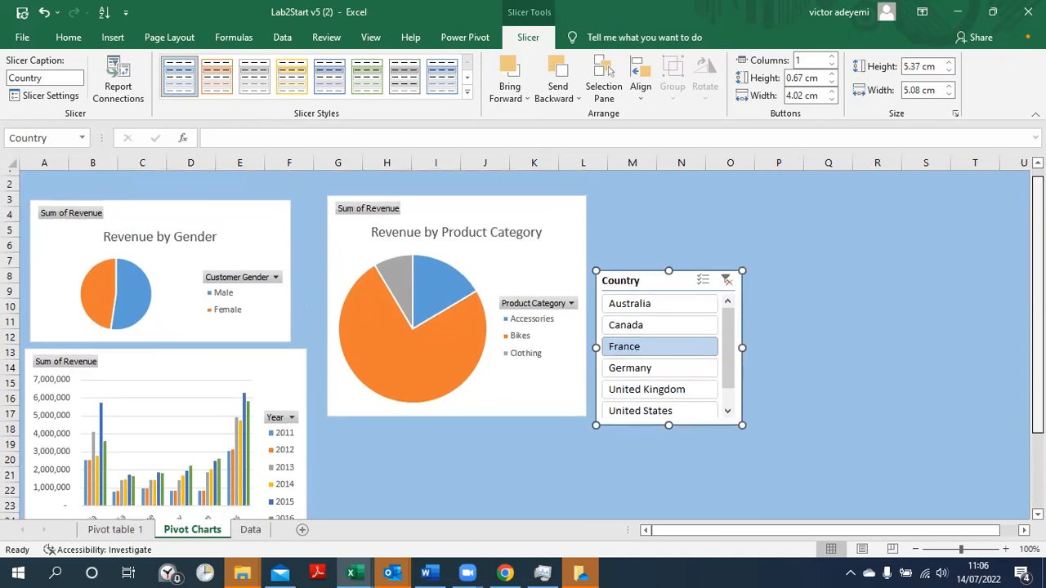